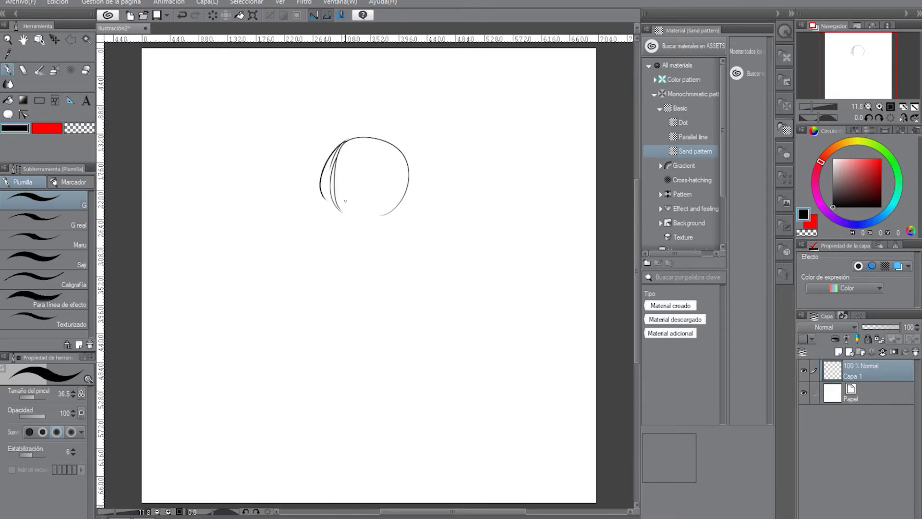
# Step: Sketch the sides of the head below the skull circle and the slanted right half of the jaw
pyautogui.moveTo(328, 165); pyautogui.dragTo(325, 202)
pyautogui.moveTo(411, 175); pyautogui.dragTo(396, 214)
pyautogui.moveTo(409, 172)
pyautogui.mouseDown()
pyautogui.moveTo(397, 219)
pyautogui.moveTo(363, 254)
pyautogui.mouseUp()
pyautogui.hotkey('ctrl', 'z')
pyautogui.moveTo(403, 201)
pyautogui.mouseDown()
pyautogui.moveTo(394, 229)
pyautogui.moveTo(398, 222)
pyautogui.moveTo(358, 250)
pyautogui.mouseUp()
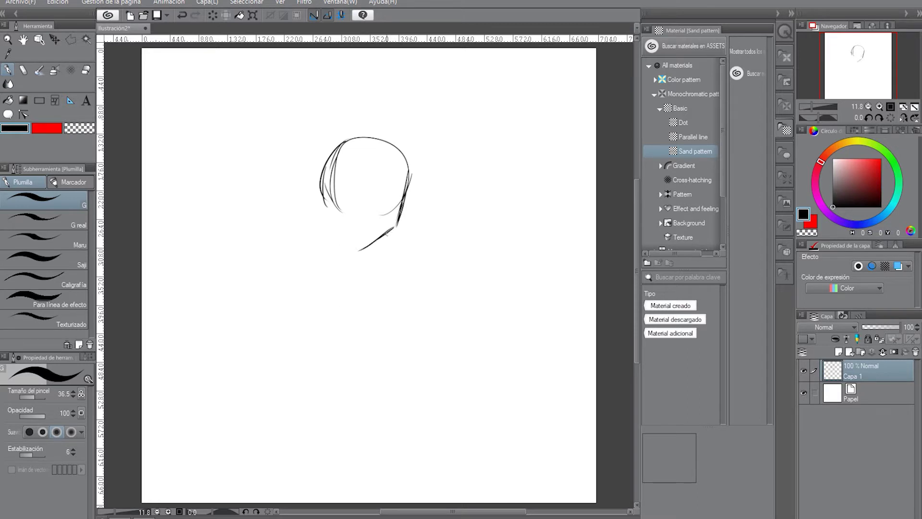
# Step: Sketch the left side of the jaw and a flat chin, and reinforce the jaw and temple outlines
pyautogui.moveTo(320, 183)
pyautogui.mouseDown()
pyautogui.moveTo(324, 215)
pyautogui.moveTo(349, 252)
pyautogui.mouseUp()
pyautogui.moveTo(321, 224); pyautogui.dragTo(350, 252)
pyautogui.moveTo(320, 202); pyautogui.dragTo(323, 226)
pyautogui.hotkey('ctrl', 'z')
pyautogui.moveTo(321, 212); pyautogui.dragTo(325, 240)
pyautogui.hotkey('ctrl', 'z')
pyautogui.hotkey('ctrl', 'z')
pyautogui.moveTo(321, 206); pyautogui.dragTo(327, 231)
pyautogui.moveTo(319, 189); pyautogui.dragTo(324, 231)
pyautogui.moveTo(392, 230)
pyautogui.mouseDown()
pyautogui.moveTo(365, 253)
pyautogui.moveTo(349, 254)
pyautogui.mouseUp()
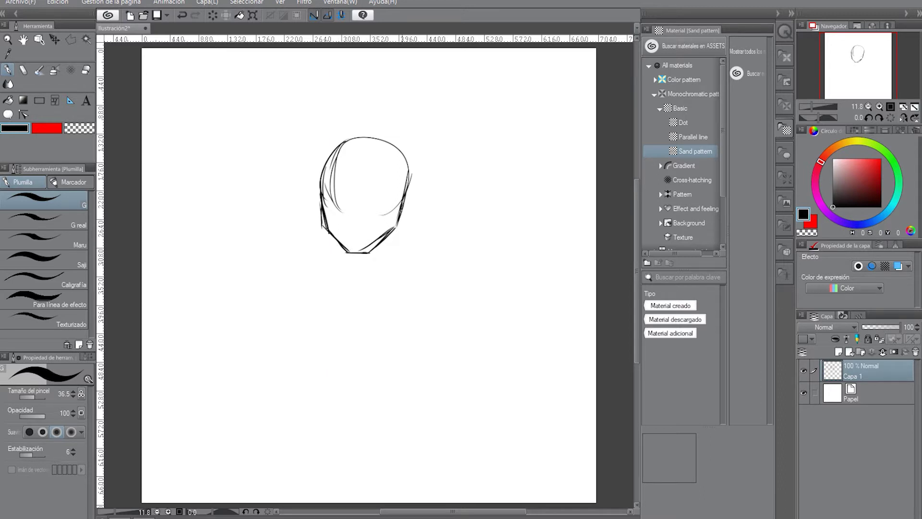
pyautogui.moveTo(409, 162); pyautogui.dragTo(399, 213)
pyautogui.moveTo(319, 171)
pyautogui.mouseDown()
pyautogui.moveTo(321, 204)
pyautogui.moveTo(318, 164)
pyautogui.moveTo(337, 147)
pyautogui.mouseUp()
# Step: Draw a vertical centre guideline down the face from the top of the skull to the chin
pyautogui.moveTo(363, 252)
pyautogui.mouseDown()
pyautogui.moveTo(368, 138)
pyautogui.moveTo(366, 186)
pyautogui.mouseUp()
pyautogui.moveTo(367, 139); pyautogui.dragTo(364, 210)
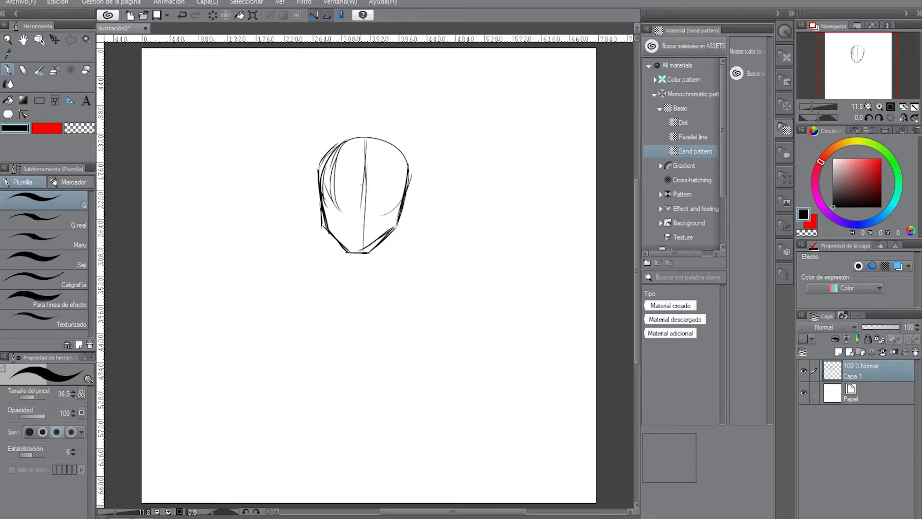
pyautogui.hotkey('ctrl', 'z')
pyautogui.moveTo(367, 141); pyautogui.dragTo(366, 211)
pyautogui.moveTo(366, 160); pyautogui.dragTo(359, 239)
pyautogui.hotkey('ctrl', 'z')
pyautogui.moveTo(363, 169); pyautogui.dragTo(361, 238)
# Step: Draw a downward-curved horizontal eye guideline across the middle of the head
pyautogui.moveTo(397, 205); pyautogui.dragTo(342, 207)
pyautogui.moveTo(402, 194)
pyautogui.mouseDown()
pyautogui.moveTo(323, 200)
pyautogui.moveTo(388, 206)
pyautogui.moveTo(322, 198)
pyautogui.mouseUp()
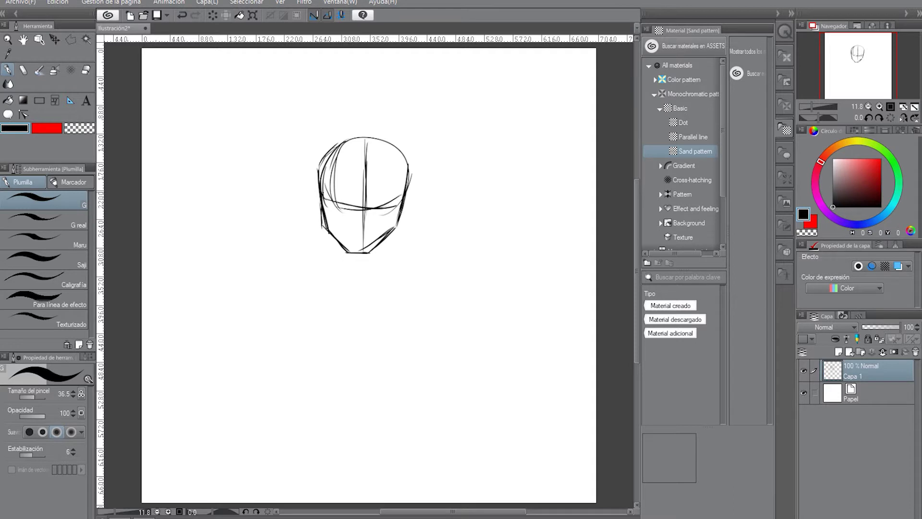
pyautogui.hotkey('ctrl', 'z')
pyautogui.hotkey('ctrl', 'z')
pyautogui.hotkey('ctrl', 'z')
pyautogui.moveTo(386, 206); pyautogui.dragTo(328, 204)
# Step: Sketch the nose tip and nostrils on the centre guideline, below the eye line
pyautogui.moveTo(401, 196)
pyautogui.mouseDown()
pyautogui.moveTo(367, 210)
pyautogui.moveTo(368, 229)
pyautogui.moveTo(355, 233)
pyautogui.moveTo(374, 226)
pyautogui.mouseUp()
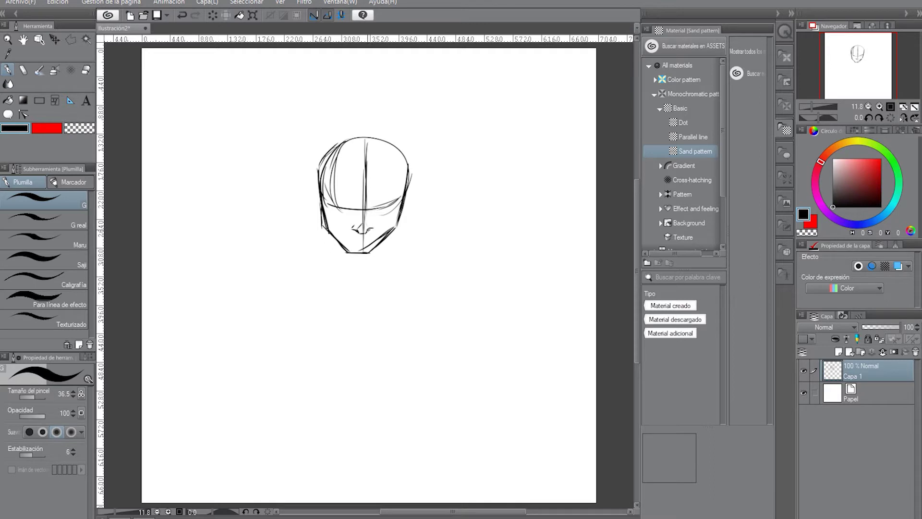
pyautogui.hotkey('ctrl', 'z')
pyautogui.hotkey('ctrl', 'z')
pyautogui.moveTo(370, 230); pyautogui.dragTo(366, 233)
pyautogui.moveTo(367, 221); pyautogui.dragTo(355, 224)
# Step: Erase the stray inner line along the right jaw with the transparent colour, and return to black
pyautogui.press('c')
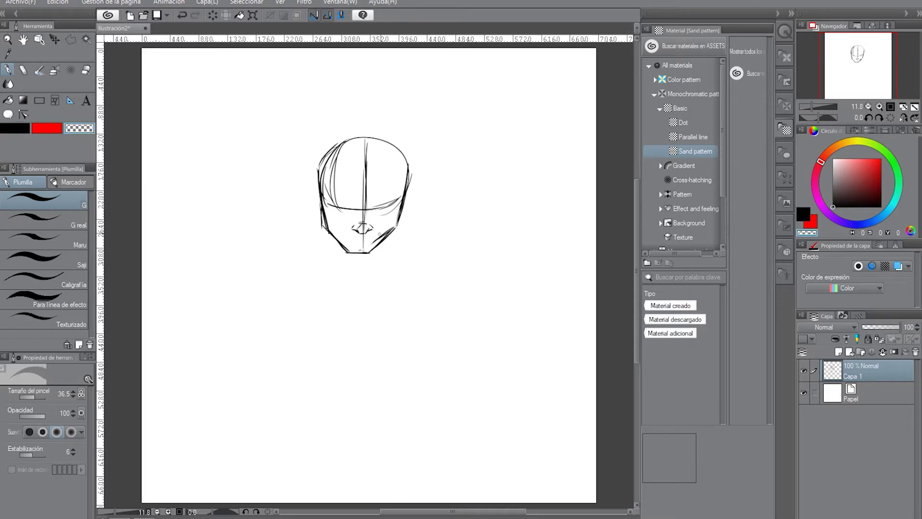
pyautogui.moveTo(388, 228); pyautogui.dragTo(380, 238)
pyautogui.click(15, 128)
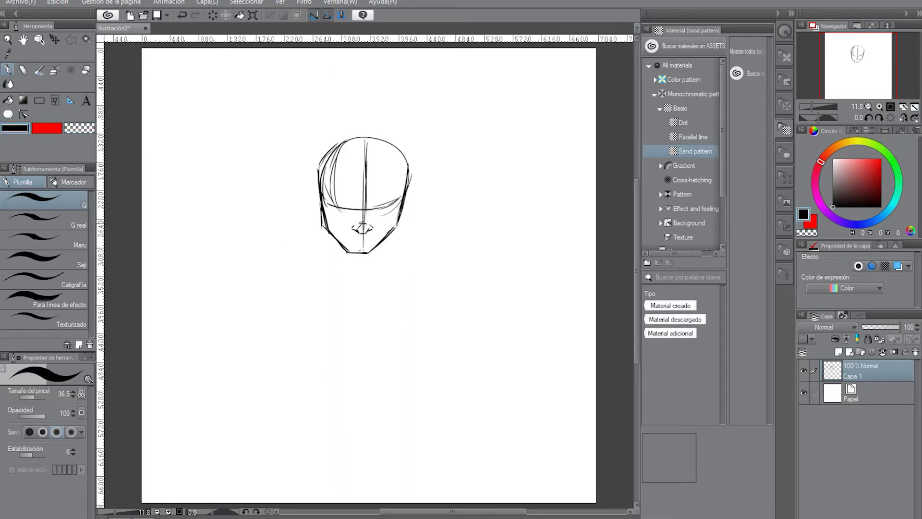
# Step: Sketch a closed mouth with short lip lines between the nose and the chin
pyautogui.moveTo(373, 235); pyautogui.dragTo(378, 238)
pyautogui.hotkey('ctrl', 'z')
pyautogui.moveTo(369, 235); pyautogui.dragTo(374, 238)
pyautogui.hotkey('ctrl', 'z')
pyautogui.moveTo(362, 239); pyautogui.dragTo(363, 238)
pyautogui.hotkey('ctrl', 'z')
pyautogui.moveTo(354, 233); pyautogui.dragTo(355, 234)
pyautogui.hotkey('ctrl', 'z')
pyautogui.moveTo(356, 231); pyautogui.dragTo(379, 241)
pyautogui.hotkey('ctrl', 'z')
pyautogui.moveTo(358, 235); pyautogui.dragTo(348, 239)
# Step: Draw slanted cheek lines on both sides of the face, from the eye line down toward the chin
pyautogui.moveTo(402, 201)
pyautogui.mouseDown()
pyautogui.moveTo(394, 231)
pyautogui.moveTo(376, 245)
pyautogui.mouseUp()
pyautogui.moveTo(322, 199); pyautogui.dragTo(338, 240)
pyautogui.moveTo(323, 206); pyautogui.dragTo(342, 249)
pyautogui.hotkey('ctrl', 'z')
pyautogui.hotkey('ctrl', 'z')
pyautogui.moveTo(323, 202); pyautogui.dragTo(349, 252)
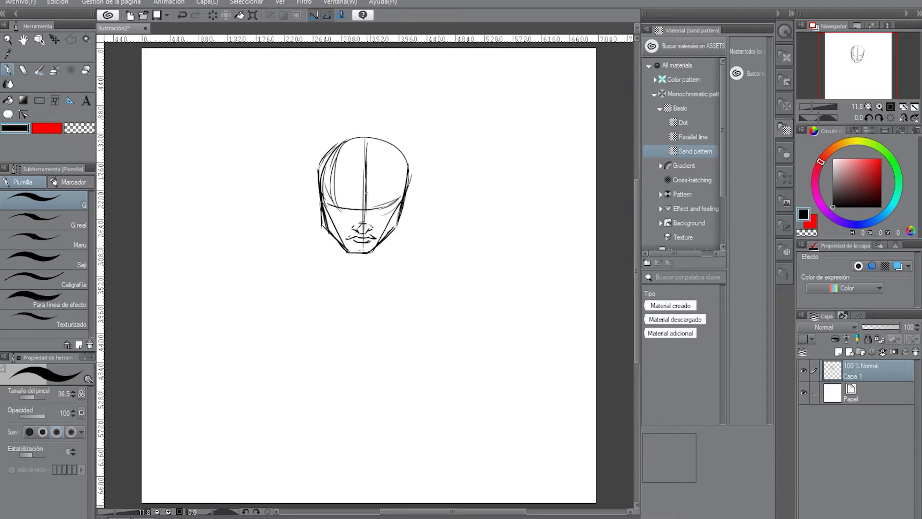
# Step: Sketch the narrowed eyes and angry, slanted eyebrows along the eye guideline
pyautogui.moveTo(372, 211); pyautogui.dragTo(384, 209)
pyautogui.hotkey('ctrl', 'z')
pyautogui.hotkey('ctrl', 'z')
pyautogui.hotkey('ctrl', 'z')
pyautogui.hotkey('ctrl', 'y')
pyautogui.moveTo(375, 214); pyautogui.dragTo(392, 203)
pyautogui.moveTo(338, 205)
pyautogui.mouseDown()
pyautogui.moveTo(357, 214)
pyautogui.moveTo(347, 203)
pyautogui.moveTo(388, 203)
pyautogui.moveTo(359, 223)
pyautogui.mouseUp()
pyautogui.moveTo(376, 210)
pyautogui.mouseDown()
pyautogui.moveTo(389, 206)
pyautogui.moveTo(342, 210)
pyautogui.moveTo(398, 195)
pyautogui.moveTo(349, 203)
pyautogui.moveTo(329, 194)
pyautogui.mouseUp()
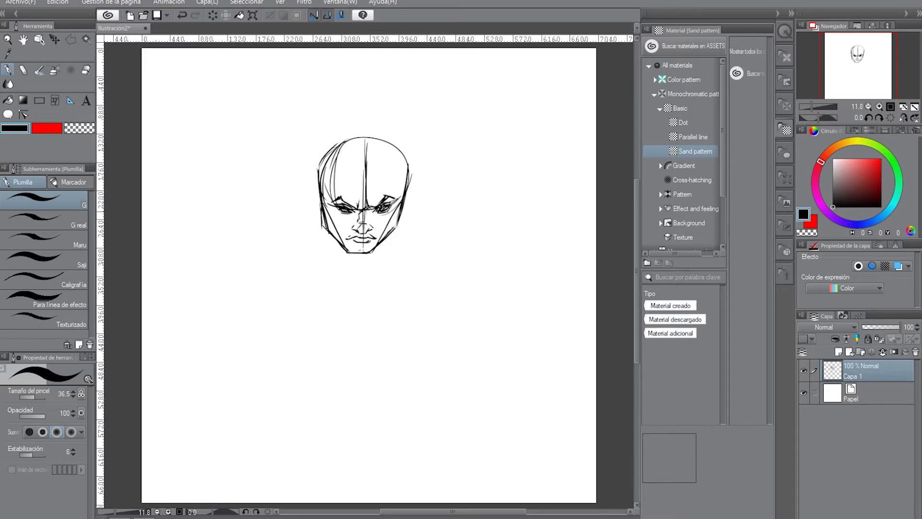
# Step: Draw an ear on each side of the head at eye level
pyautogui.moveTo(401, 197); pyautogui.dragTo(398, 201)
pyautogui.moveTo(416, 181); pyautogui.dragTo(407, 207)
pyautogui.hotkey('ctrl', 'z')
pyautogui.hotkey('ctrl', 'z')
pyautogui.moveTo(315, 181)
pyautogui.mouseDown()
pyautogui.moveTo(321, 234)
pyautogui.moveTo(320, 216)
pyautogui.mouseUp()
# Step: Erase the excess outer jaw lines below both ears with the transparent colour, and return to black
pyautogui.click(80, 127)
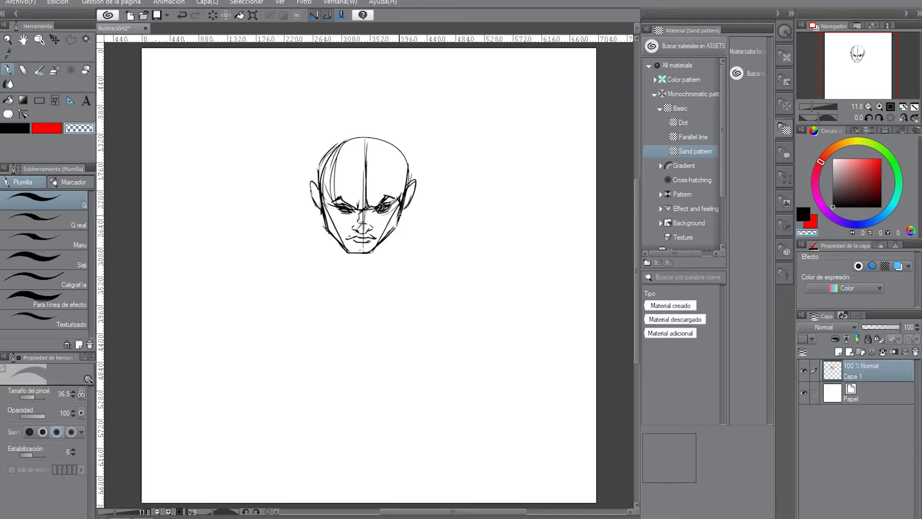
pyautogui.moveTo(401, 209); pyautogui.dragTo(396, 229)
pyautogui.moveTo(324, 210); pyautogui.dragTo(325, 230)
pyautogui.click(13, 128)
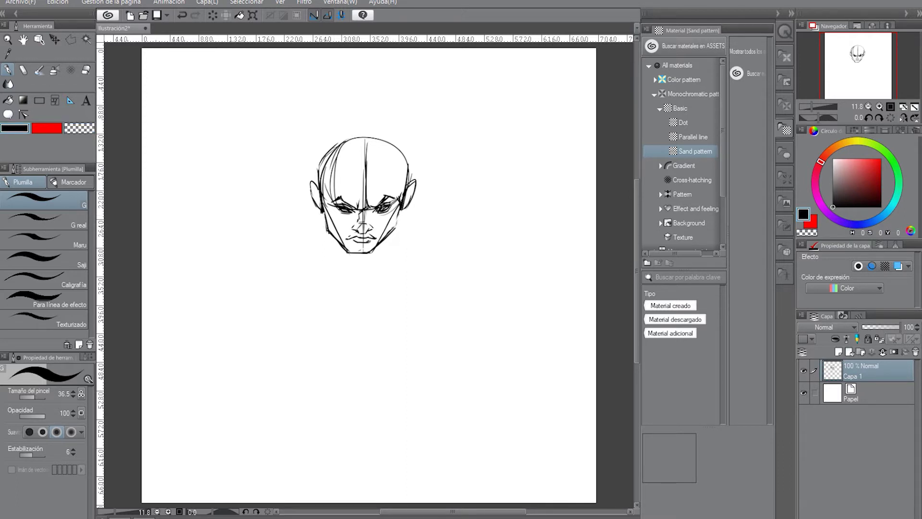
# Step: Redraw the right side of the jaw and add the lines beneath the chin
pyautogui.moveTo(402, 206); pyautogui.dragTo(393, 229)
pyautogui.moveTo(403, 205); pyautogui.dragTo(401, 227)
pyautogui.moveTo(369, 261)
pyautogui.mouseDown()
pyautogui.moveTo(385, 241)
pyautogui.moveTo(354, 269)
pyautogui.moveTo(392, 253)
pyautogui.moveTo(394, 239)
pyautogui.moveTo(390, 256)
pyautogui.mouseUp()
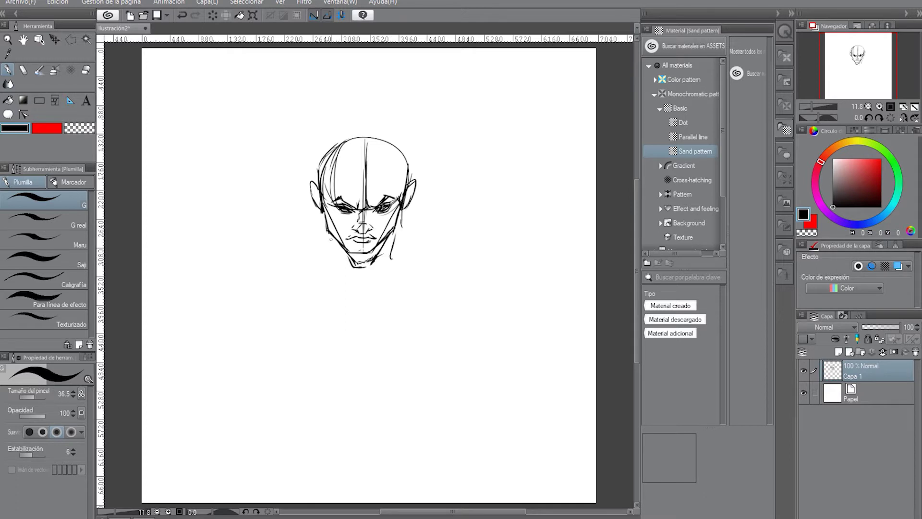
# Step: Sketch the neck lines on both sides and a left shoulder slope curving down from the neck
pyautogui.moveTo(330, 238); pyautogui.dragTo(331, 267)
pyautogui.moveTo(324, 213); pyautogui.dragTo(321, 243)
pyautogui.moveTo(400, 208); pyautogui.dragTo(408, 244)
pyautogui.moveTo(320, 224); pyautogui.dragTo(280, 256)
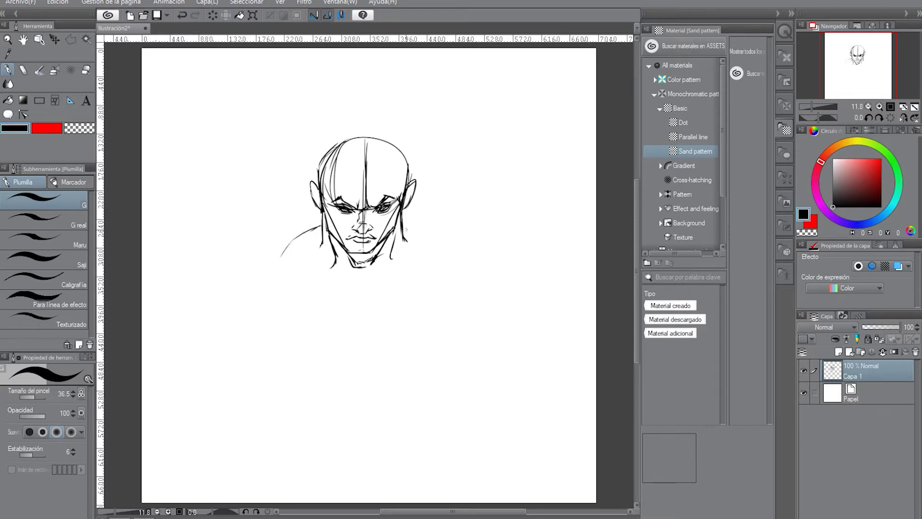
pyautogui.moveTo(403, 225); pyautogui.dragTo(436, 243)
pyautogui.hotkey('ctrl', 'z')
# Step: Draw a larger skull outline around the top of the head, reaching down to both ears
pyautogui.moveTo(400, 198)
pyautogui.mouseDown()
pyautogui.moveTo(408, 176)
pyautogui.moveTo(398, 148)
pyautogui.moveTo(376, 128)
pyautogui.mouseUp()
pyautogui.moveTo(404, 159)
pyautogui.mouseDown()
pyautogui.moveTo(366, 127)
pyautogui.moveTo(336, 132)
pyautogui.moveTo(315, 180)
pyautogui.mouseUp()
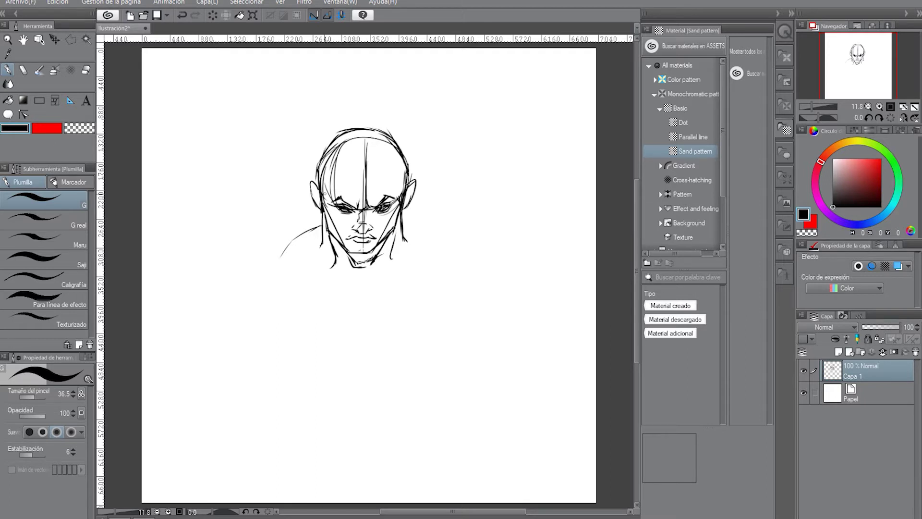
# Step: Erase the inner skull outline and forehead guidelines using the transparent colour at brush size 243.2
pyautogui.click(76, 127)
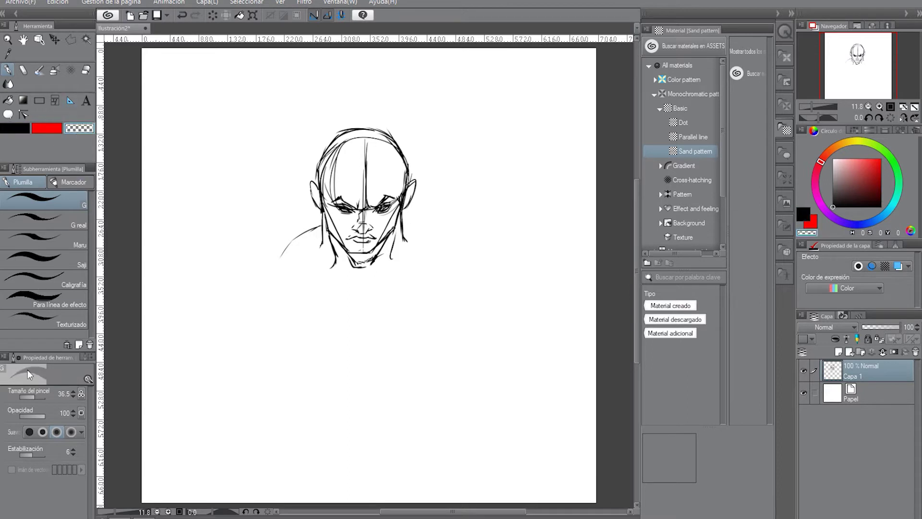
pyautogui.click(38, 397)
pyautogui.moveTo(353, 146)
pyautogui.mouseDown()
pyautogui.moveTo(328, 173)
pyautogui.moveTo(345, 144)
pyautogui.moveTo(379, 145)
pyautogui.moveTo(368, 157)
pyautogui.moveTo(365, 144)
pyautogui.moveTo(364, 199)
pyautogui.moveTo(371, 126)
pyautogui.mouseUp()
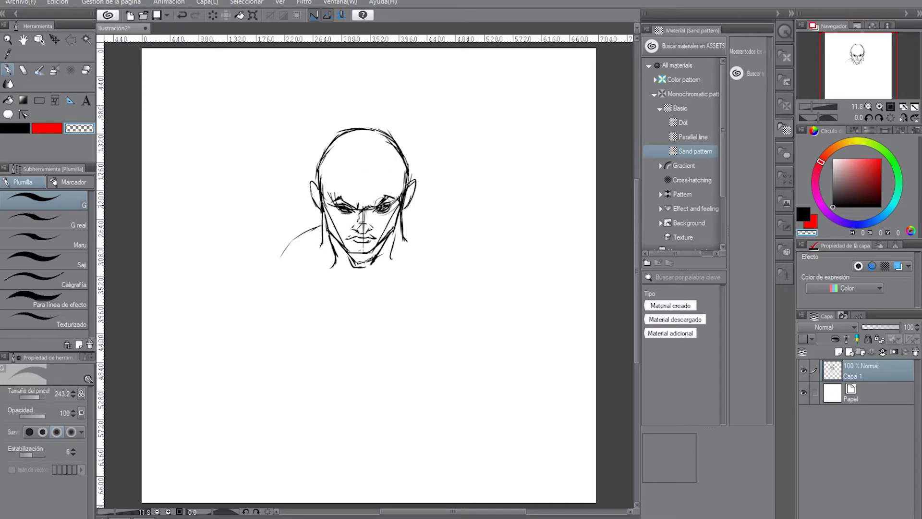
# Step: Erase both eyes beneath the eyebrows with the transparent colour at brush size 159.5
pyautogui.click(38, 397)
pyautogui.moveTo(381, 211); pyautogui.dragTo(398, 198)
pyautogui.moveTo(345, 209)
pyautogui.mouseDown()
pyautogui.moveTo(333, 206)
pyautogui.moveTo(369, 212)
pyautogui.moveTo(364, 219)
pyautogui.mouseUp()
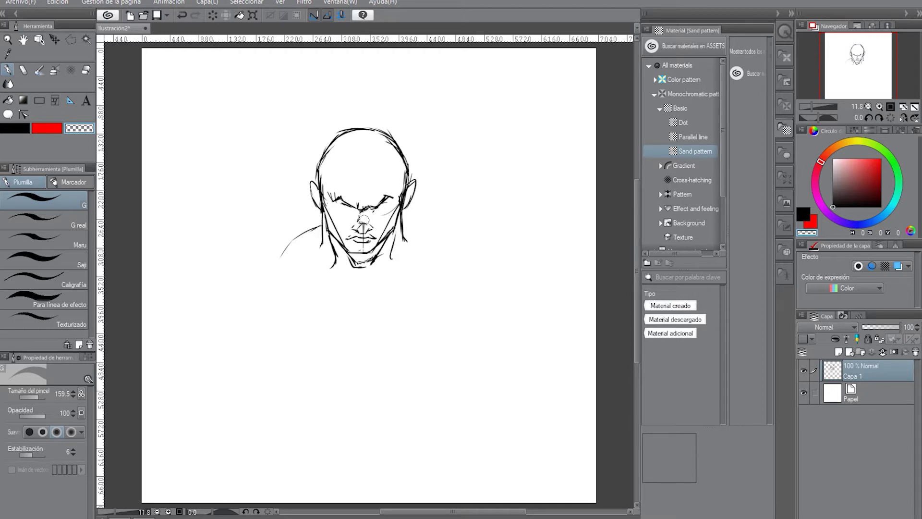
# Step: Redraw both angry eyes and their brow lines in black with the brush size set to 34
pyautogui.click(17, 128)
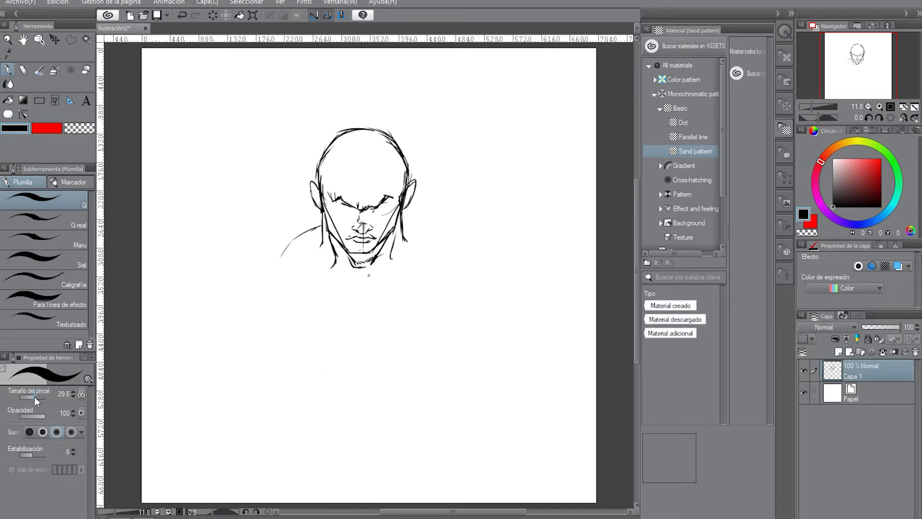
pyautogui.click(73, 391)
pyautogui.click(73, 390)
pyautogui.moveTo(377, 209); pyautogui.dragTo(387, 201)
pyautogui.moveTo(355, 210)
pyautogui.mouseDown()
pyautogui.moveTo(344, 205)
pyautogui.moveTo(355, 209)
pyautogui.mouseUp()
pyautogui.moveTo(392, 201)
pyautogui.mouseDown()
pyautogui.moveTo(384, 207)
pyautogui.moveTo(400, 195)
pyautogui.mouseUp()
pyautogui.moveTo(335, 202)
pyautogui.mouseDown()
pyautogui.moveTo(344, 205)
pyautogui.moveTo(341, 194)
pyautogui.moveTo(395, 197)
pyautogui.mouseUp()
pyautogui.hotkey('ctrl', 'z')
pyautogui.moveTo(325, 196); pyautogui.dragTo(331, 200)
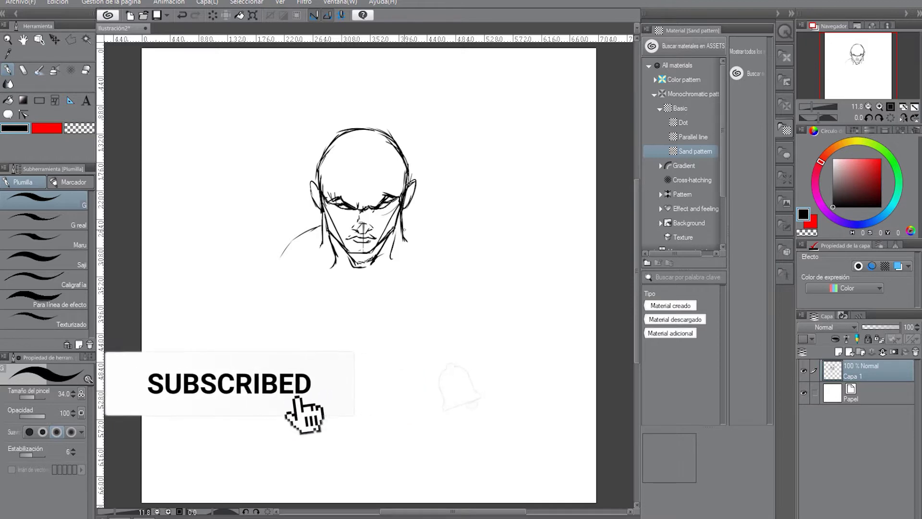
# Step: Erase the left shoulder slope and outer neck lines with the transparent colour, and return to black
pyautogui.click(79, 128)
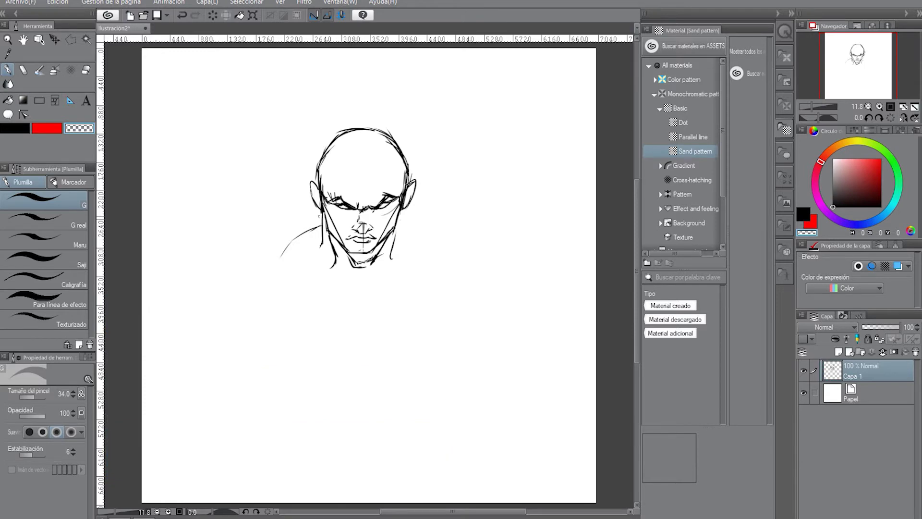
pyautogui.moveTo(322, 210)
pyautogui.mouseDown()
pyautogui.moveTo(322, 250)
pyautogui.moveTo(322, 218)
pyautogui.moveTo(321, 230)
pyautogui.moveTo(296, 235)
pyautogui.mouseUp()
pyautogui.click(12, 128)
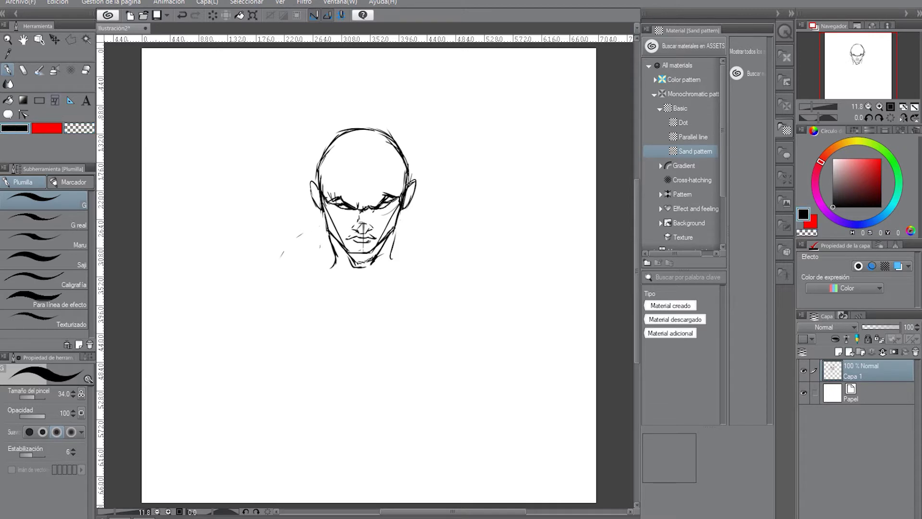
# Step: Redraw the outer neck lines running down from beneath both ears
pyautogui.moveTo(406, 208); pyautogui.dragTo(408, 233)
pyautogui.hotkey('ctrl', 'z')
pyautogui.moveTo(320, 208); pyautogui.dragTo(315, 241)
# Step: Add frown creases between the brows, forehead contour lines, and darker outlines along the sides of the head
pyautogui.moveTo(364, 197)
pyautogui.mouseDown()
pyautogui.moveTo(366, 208)
pyautogui.moveTo(359, 207)
pyautogui.moveTo(370, 199)
pyautogui.moveTo(353, 194)
pyautogui.mouseUp()
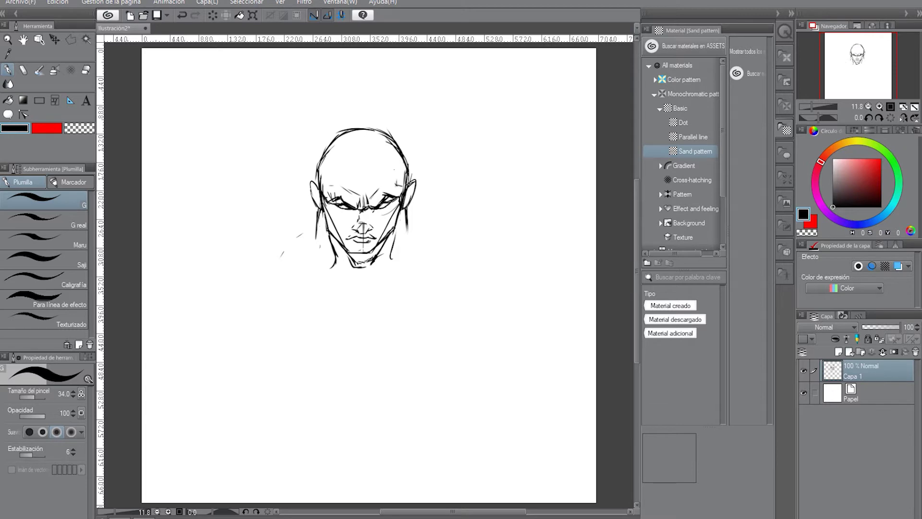
pyautogui.moveTo(389, 157)
pyautogui.mouseDown()
pyautogui.moveTo(327, 168)
pyautogui.moveTo(326, 192)
pyautogui.moveTo(328, 184)
pyautogui.moveTo(317, 193)
pyautogui.mouseUp()
pyautogui.moveTo(322, 161)
pyautogui.mouseDown()
pyautogui.moveTo(318, 183)
pyautogui.moveTo(318, 174)
pyautogui.mouseUp()
pyautogui.moveTo(404, 145); pyautogui.dragTo(408, 184)
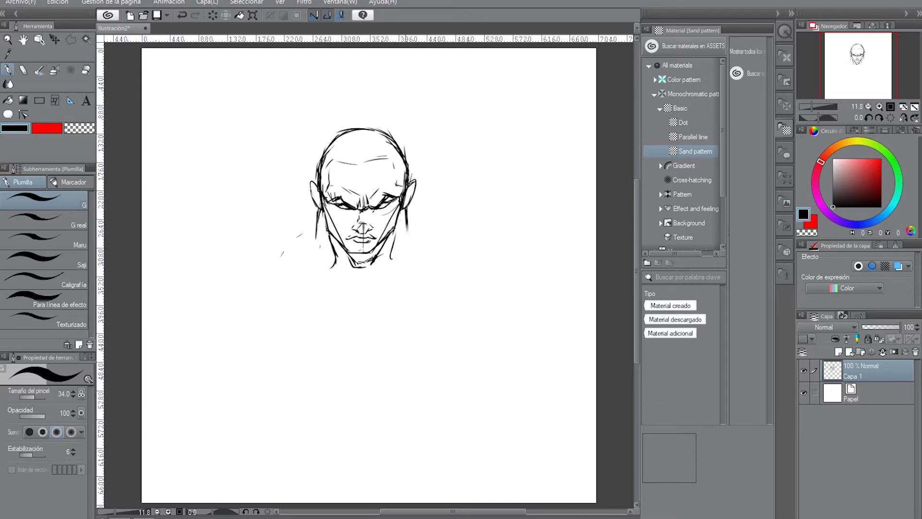
pyautogui.moveTo(402, 144)
pyautogui.mouseDown()
pyautogui.moveTo(407, 179)
pyautogui.moveTo(404, 160)
pyautogui.mouseUp()
# Step: Sketch the collarbones extending outward from the base of the neck on both sides
pyautogui.moveTo(381, 263)
pyautogui.mouseDown()
pyautogui.moveTo(374, 266)
pyautogui.moveTo(416, 259)
pyautogui.mouseUp()
pyautogui.moveTo(342, 265); pyautogui.dragTo(300, 258)
pyautogui.moveTo(390, 265); pyautogui.dragTo(427, 253)
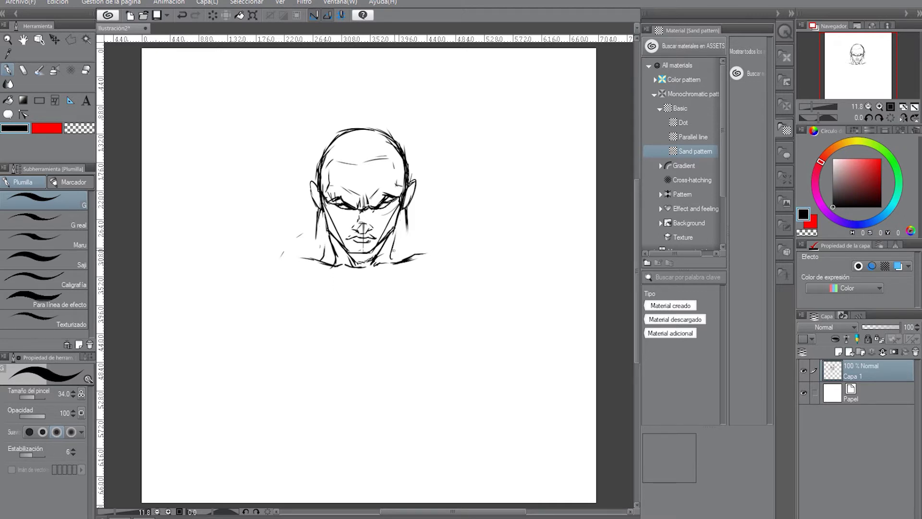
# Step: Refine the neck muscle lines on both sides and draw a vertical chest centre line below the chin
pyautogui.moveTo(401, 259)
pyautogui.mouseDown()
pyautogui.moveTo(407, 248)
pyautogui.moveTo(398, 234)
pyautogui.mouseUp()
pyautogui.moveTo(329, 241); pyautogui.dragTo(326, 230)
pyautogui.moveTo(404, 210); pyautogui.dragTo(398, 226)
pyautogui.click(389, 270)
pyautogui.moveTo(321, 208)
pyautogui.mouseDown()
pyautogui.moveTo(335, 263)
pyautogui.moveTo(318, 241)
pyautogui.mouseUp()
pyautogui.moveTo(372, 265)
pyautogui.mouseDown()
pyautogui.moveTo(360, 269)
pyautogui.moveTo(362, 307)
pyautogui.mouseUp()
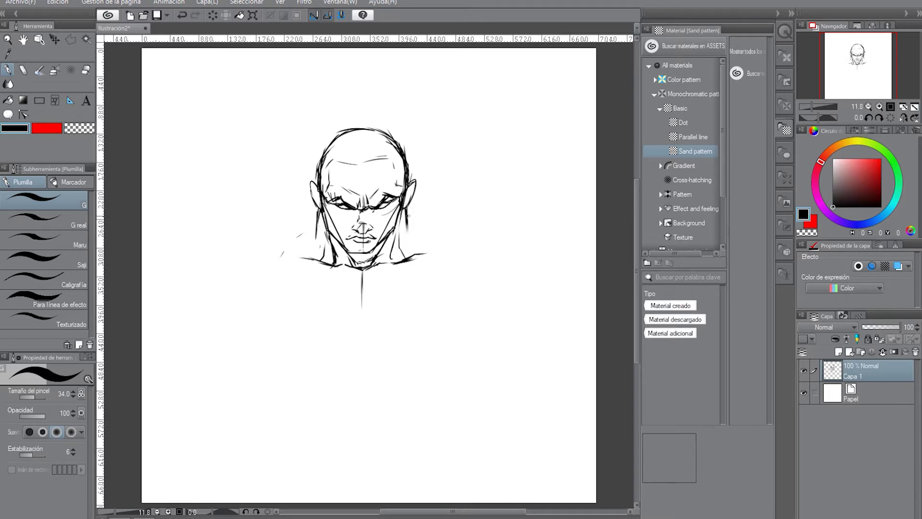
# Step: Sketch the trapezius slopes on both sides of the neck and extend the collarbone lines out to the shoulders
pyautogui.moveTo(409, 216); pyautogui.dragTo(446, 241)
pyautogui.moveTo(317, 215); pyautogui.dragTo(271, 239)
pyautogui.moveTo(405, 214)
pyautogui.mouseDown()
pyautogui.moveTo(442, 223)
pyautogui.moveTo(431, 218)
pyautogui.moveTo(455, 242)
pyautogui.moveTo(430, 216)
pyautogui.moveTo(456, 244)
pyautogui.mouseUp()
pyautogui.hotkey('ctrl', 'z')
pyautogui.moveTo(272, 237)
pyautogui.mouseDown()
pyautogui.moveTo(263, 251)
pyautogui.moveTo(281, 254)
pyautogui.mouseUp()
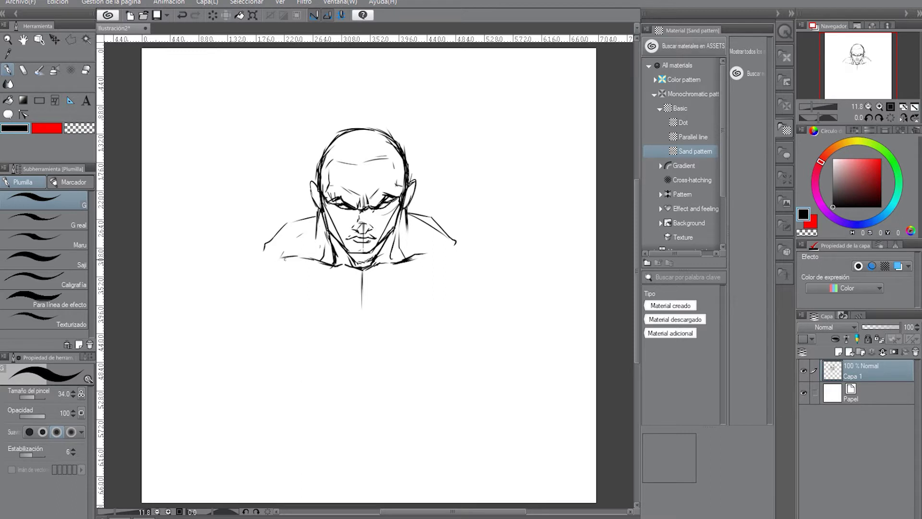
pyautogui.moveTo(424, 254); pyautogui.dragTo(459, 245)
pyautogui.moveTo(278, 250)
pyautogui.mouseDown()
pyautogui.moveTo(297, 255)
pyautogui.moveTo(257, 254)
pyautogui.mouseUp()
pyautogui.hotkey('ctrl', 'z')
# Step: Sketch the lower edges of the chest and the curved outer contours of both pectorals
pyautogui.moveTo(428, 339)
pyautogui.mouseDown()
pyautogui.moveTo(309, 346)
pyautogui.moveTo(334, 352)
pyautogui.moveTo(291, 349)
pyautogui.mouseUp()
pyautogui.moveTo(255, 318); pyautogui.dragTo(276, 276)
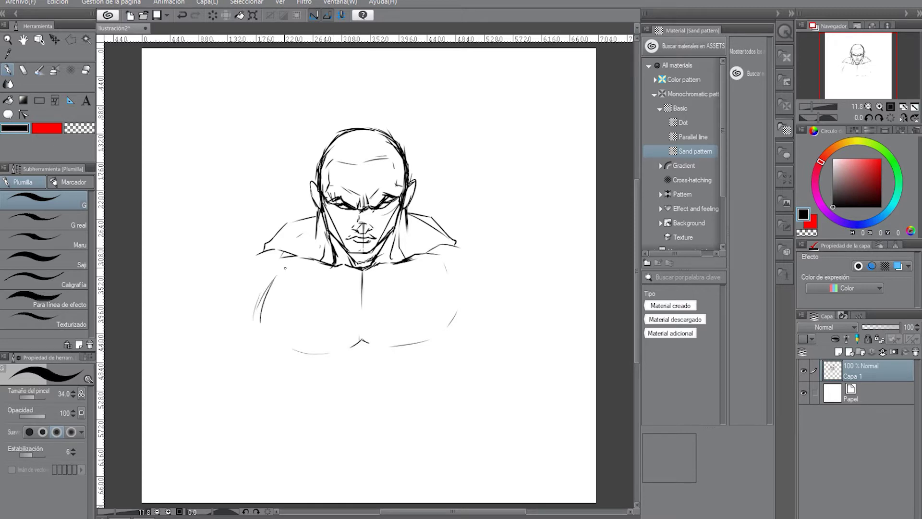
pyautogui.moveTo(459, 326)
pyautogui.mouseDown()
pyautogui.moveTo(451, 278)
pyautogui.moveTo(458, 285)
pyautogui.mouseUp()
pyautogui.moveTo(460, 286); pyautogui.dragTo(441, 257)
# Step: Draw large, rounded deltoid contours for both shoulders
pyautogui.moveTo(445, 228)
pyautogui.mouseDown()
pyautogui.moveTo(490, 246)
pyautogui.moveTo(504, 305)
pyautogui.mouseUp()
pyautogui.moveTo(484, 238)
pyautogui.mouseDown()
pyautogui.moveTo(511, 265)
pyautogui.moveTo(502, 307)
pyautogui.mouseUp()
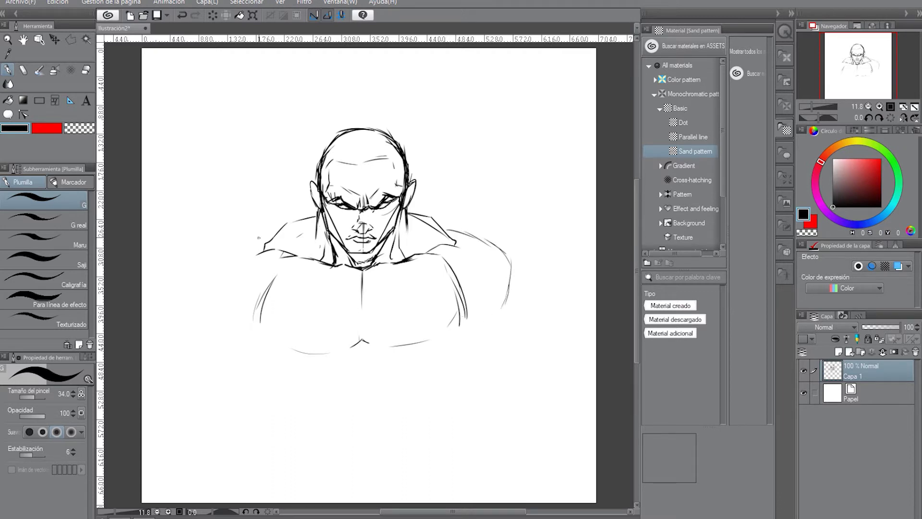
pyautogui.moveTo(275, 229)
pyautogui.mouseDown()
pyautogui.moveTo(208, 272)
pyautogui.moveTo(209, 321)
pyautogui.mouseUp()
pyautogui.moveTo(208, 280); pyautogui.dragTo(205, 312)
pyautogui.moveTo(225, 250); pyautogui.dragTo(212, 262)
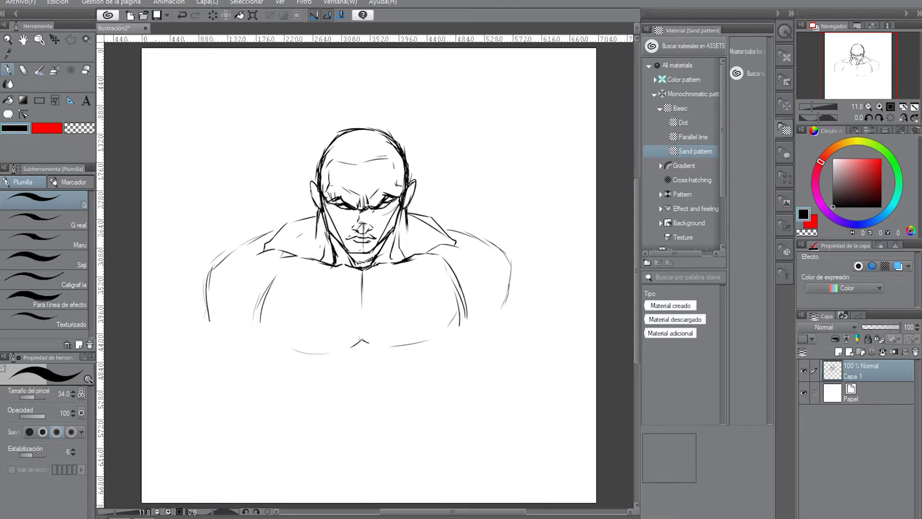
# Step: Extend the lower left chest line and sketch a large rounded arm form overlapping the right pectoral
pyautogui.scroll(-5, 388, 225)
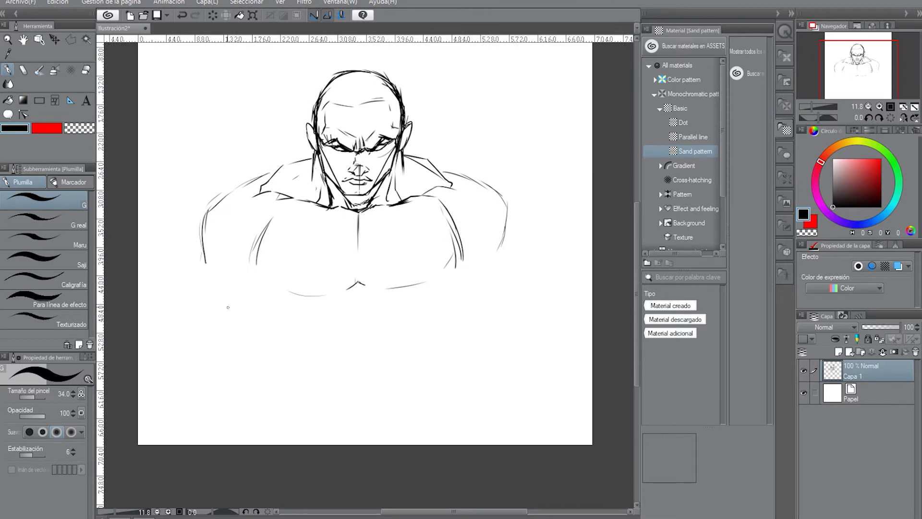
pyautogui.moveTo(229, 306); pyautogui.dragTo(276, 299)
pyautogui.moveTo(431, 260)
pyautogui.mouseDown()
pyautogui.moveTo(397, 233)
pyautogui.moveTo(379, 238)
pyautogui.moveTo(399, 229)
pyautogui.moveTo(391, 228)
pyautogui.moveTo(416, 235)
pyautogui.moveTo(385, 228)
pyautogui.moveTo(356, 250)
pyautogui.moveTo(413, 225)
pyautogui.moveTo(446, 268)
pyautogui.moveTo(437, 291)
pyautogui.moveTo(444, 283)
pyautogui.moveTo(404, 316)
pyautogui.moveTo(342, 329)
pyautogui.mouseUp()
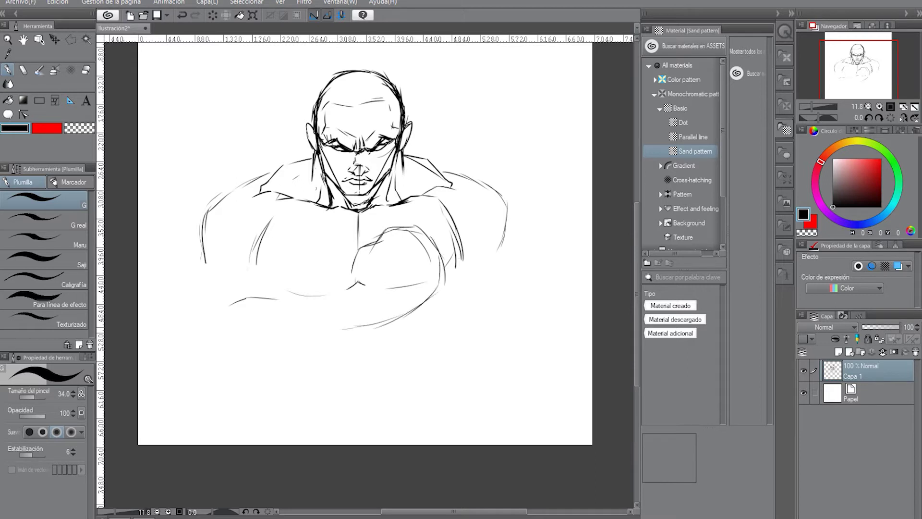
pyautogui.moveTo(356, 262)
pyautogui.mouseDown()
pyautogui.moveTo(341, 281)
pyautogui.moveTo(353, 320)
pyautogui.moveTo(348, 305)
pyautogui.moveTo(358, 322)
pyautogui.mouseUp()
pyautogui.moveTo(343, 278)
pyautogui.mouseDown()
pyautogui.moveTo(318, 290)
pyautogui.moveTo(327, 330)
pyautogui.moveTo(358, 343)
pyautogui.moveTo(367, 327)
pyautogui.mouseUp()
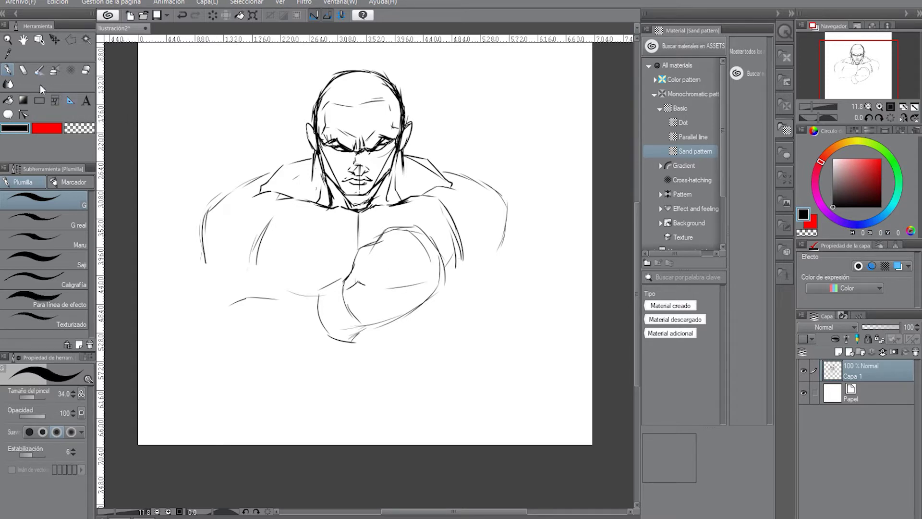
# Step: Undo the last curve beneath the rounded form on the chest and switch to the transparent colour
pyautogui.hotkey('ctrl', 'z')
pyautogui.press('c')
pyautogui.hotkey('ctrl', 'z')
pyautogui.hotkey('ctrl', 'z')
pyautogui.hotkey('ctrl', 'z')
pyautogui.hotkey('ctrl', 'z')
pyautogui.hotkey('ctrl', 'z')
pyautogui.hotkey('ctrl', 'z')
pyautogui.hotkey('ctrl', 'z')
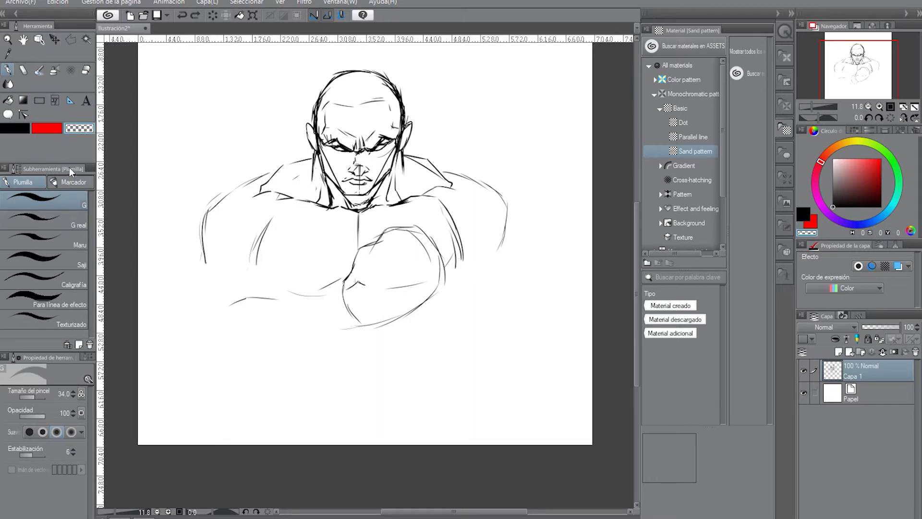
# Step: Undo the strokes of the rounded arm form and the lower chest line beside it
pyautogui.hotkey('ctrl', 'z')
pyautogui.hotkey('ctrl', 'z')
pyautogui.hotkey('ctrl', 'z')
pyautogui.hotkey('ctrl', 'z')
pyautogui.hotkey('ctrl', 'z')
pyautogui.hotkey('ctrl', 'z')
pyautogui.hotkey('ctrl', 'z')
pyautogui.hotkey('ctrl', 'z')
pyautogui.hotkey('ctrl', 'z')
pyautogui.hotkey('ctrl', 'z')
pyautogui.hotkey('ctrl', 'z')
pyautogui.hotkey('ctrl', 'z')
pyautogui.hotkey('ctrl', 'z')
pyautogui.hotkey('ctrl', 'z')
pyautogui.hotkey('ctrl', 'z')
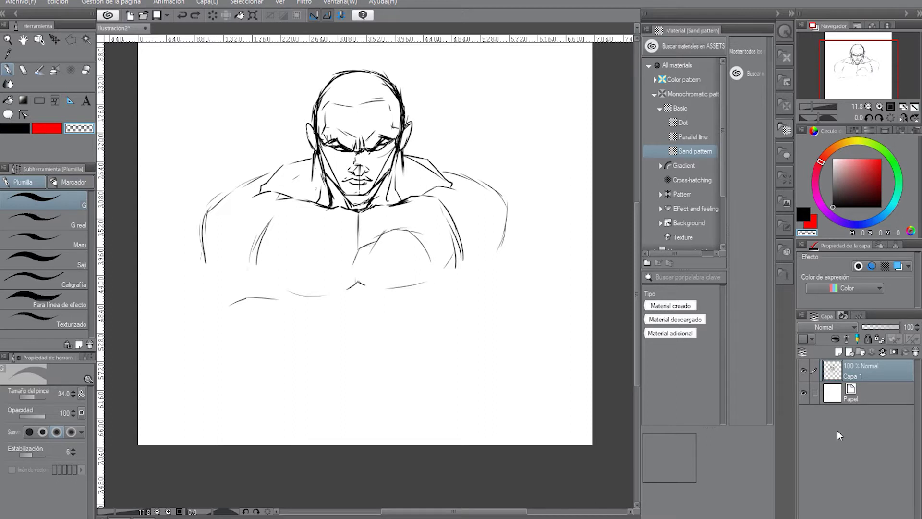
pyautogui.hotkey('ctrl', 'z')
pyautogui.hotkey('ctrl', 'z')
# Step: Add a new layer above Capa 1 and set the pen to black with a brush size of 48
pyautogui.click(842, 356)
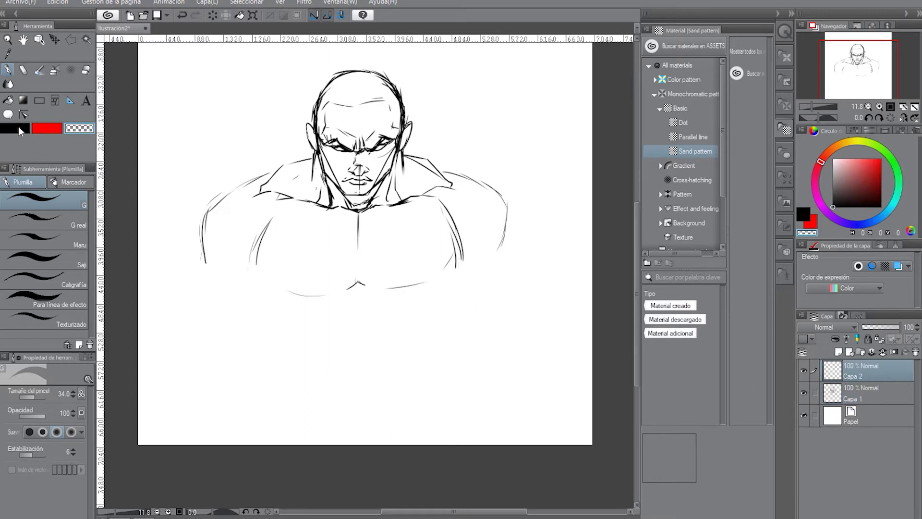
pyautogui.click(18, 127)
pyautogui.click(74, 390)
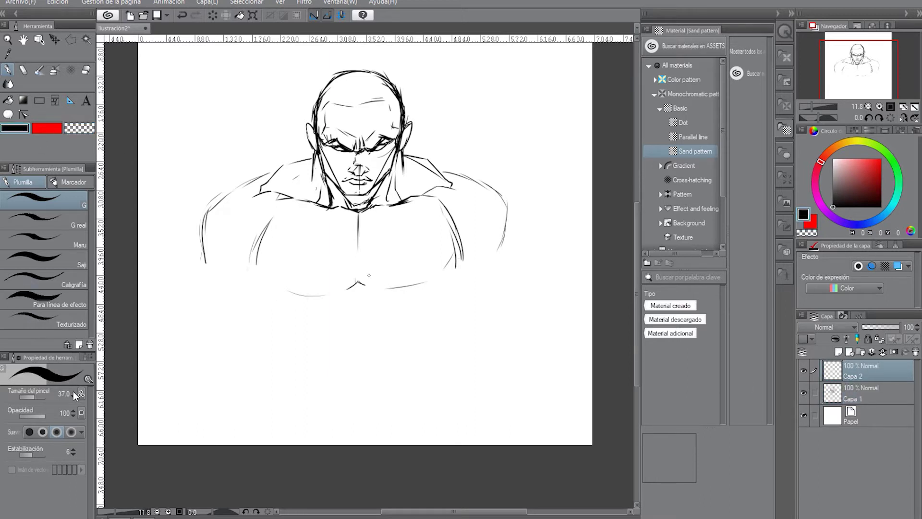
pyautogui.click(74, 391)
pyautogui.click(74, 391)
pyautogui.click(74, 392)
pyautogui.click(74, 391)
pyautogui.click(74, 392)
pyautogui.click(73, 391)
pyautogui.click(74, 392)
pyautogui.moveTo(433, 231); pyautogui.dragTo(456, 267)
pyautogui.moveTo(418, 225)
pyautogui.mouseDown()
pyautogui.moveTo(461, 270)
pyautogui.moveTo(417, 226)
pyautogui.mouseUp()
pyautogui.hotkey('ctrl', 'z')
pyautogui.hotkey('ctrl', 'z')
pyautogui.hotkey('ctrl', 'z')
# Step: Draw a large rounded upper-arm form overlapping the right pectoral and reinforce its inner contour
pyautogui.moveTo(482, 255); pyautogui.dragTo(447, 218)
pyautogui.moveTo(491, 263)
pyautogui.mouseDown()
pyautogui.moveTo(450, 208)
pyautogui.moveTo(426, 216)
pyautogui.moveTo(382, 264)
pyautogui.moveTo(476, 297)
pyautogui.moveTo(407, 323)
pyautogui.moveTo(386, 298)
pyautogui.mouseUp()
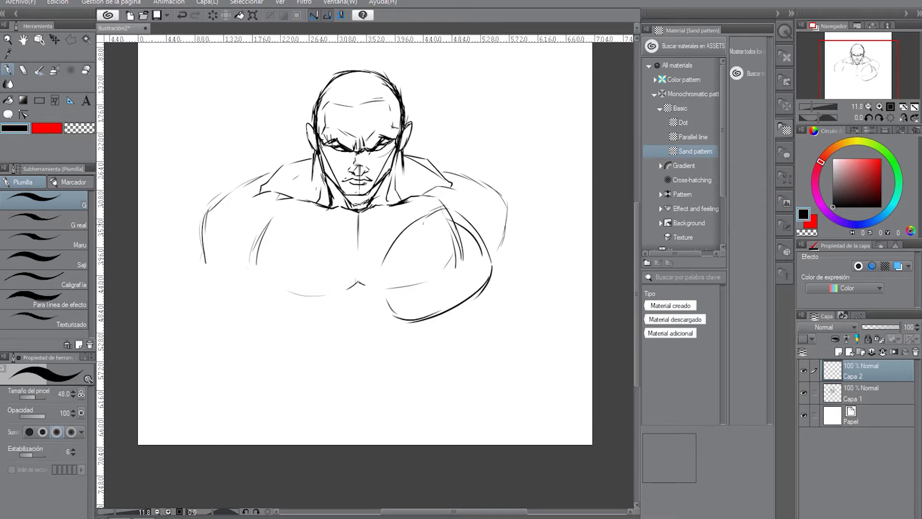
pyautogui.moveTo(423, 223)
pyautogui.mouseDown()
pyautogui.moveTo(384, 253)
pyautogui.moveTo(385, 266)
pyautogui.moveTo(401, 221)
pyautogui.moveTo(430, 217)
pyautogui.moveTo(408, 219)
pyautogui.moveTo(375, 272)
pyautogui.mouseUp()
pyautogui.moveTo(392, 236); pyautogui.dragTo(367, 288)
pyautogui.moveTo(377, 272); pyautogui.dragTo(369, 283)
# Step: Sketch a blocky, angled form beneath the right arm's inner edge, reaching towards the middle of the torso
pyautogui.moveTo(431, 317)
pyautogui.mouseDown()
pyautogui.moveTo(404, 326)
pyautogui.moveTo(386, 309)
pyautogui.moveTo(402, 341)
pyautogui.mouseUp()
pyautogui.moveTo(400, 340)
pyautogui.mouseDown()
pyautogui.moveTo(368, 345)
pyautogui.moveTo(376, 345)
pyautogui.mouseUp()
pyautogui.moveTo(374, 272)
pyautogui.mouseDown()
pyautogui.moveTo(348, 286)
pyautogui.moveTo(348, 321)
pyautogui.mouseUp()
pyautogui.moveTo(344, 288); pyautogui.dragTo(357, 332)
pyautogui.moveTo(348, 298)
pyautogui.mouseDown()
pyautogui.moveTo(365, 345)
pyautogui.moveTo(390, 341)
pyautogui.moveTo(368, 347)
pyautogui.mouseUp()
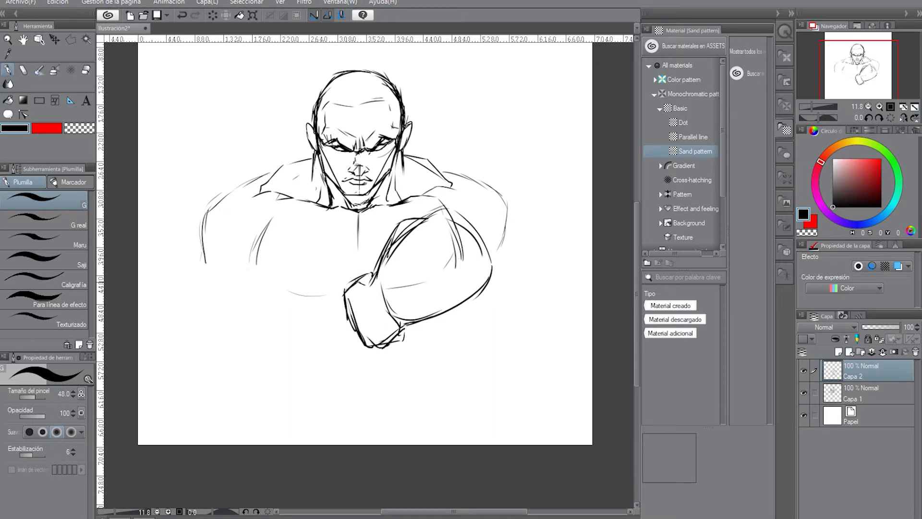
# Step: Sketch the forearm crossing the torso from the blocky form down to the lower left, with its inner muscle lines
pyautogui.moveTo(356, 275)
pyautogui.mouseDown()
pyautogui.moveTo(342, 295)
pyautogui.moveTo(316, 298)
pyautogui.moveTo(284, 281)
pyautogui.mouseUp()
pyautogui.moveTo(339, 290)
pyautogui.mouseDown()
pyautogui.moveTo(294, 280)
pyautogui.moveTo(258, 296)
pyautogui.moveTo(251, 316)
pyautogui.mouseUp()
pyautogui.moveTo(345, 313)
pyautogui.mouseDown()
pyautogui.moveTo(249, 331)
pyautogui.moveTo(330, 313)
pyautogui.moveTo(363, 335)
pyautogui.moveTo(333, 349)
pyautogui.moveTo(342, 351)
pyautogui.mouseUp()
pyautogui.moveTo(347, 347)
pyautogui.mouseDown()
pyautogui.moveTo(312, 369)
pyautogui.moveTo(279, 370)
pyautogui.moveTo(225, 353)
pyautogui.moveTo(222, 340)
pyautogui.moveTo(221, 354)
pyautogui.moveTo(219, 330)
pyautogui.moveTo(221, 348)
pyautogui.moveTo(314, 356)
pyautogui.mouseUp()
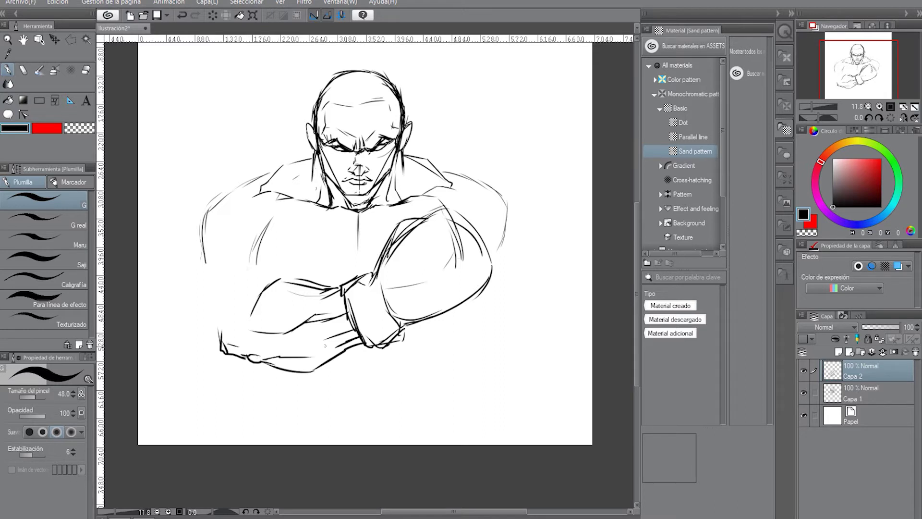
# Step: Sketch the left arm's biceps, outer contour and deltoid, with a crease line across the left pectoral
pyautogui.moveTo(254, 304)
pyautogui.mouseDown()
pyautogui.moveTo(233, 327)
pyautogui.moveTo(238, 336)
pyautogui.moveTo(275, 344)
pyautogui.moveTo(302, 330)
pyautogui.mouseUp()
pyautogui.moveTo(287, 276)
pyautogui.mouseDown()
pyautogui.moveTo(287, 262)
pyautogui.moveTo(286, 276)
pyautogui.moveTo(265, 251)
pyautogui.moveTo(282, 267)
pyautogui.moveTo(237, 273)
pyautogui.moveTo(228, 300)
pyautogui.mouseUp()
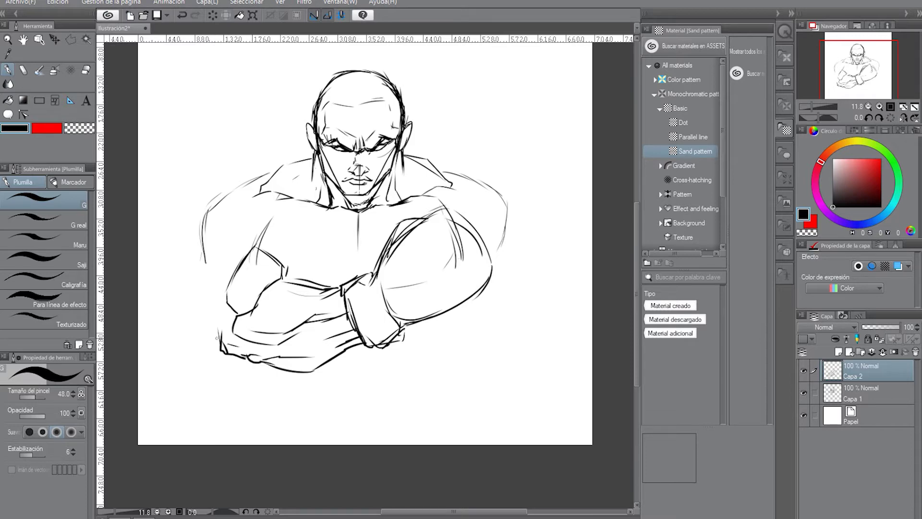
pyautogui.moveTo(216, 338)
pyautogui.mouseDown()
pyautogui.moveTo(219, 321)
pyautogui.moveTo(218, 336)
pyautogui.moveTo(195, 305)
pyautogui.moveTo(202, 257)
pyautogui.moveTo(219, 282)
pyautogui.moveTo(190, 247)
pyautogui.moveTo(215, 201)
pyautogui.mouseUp()
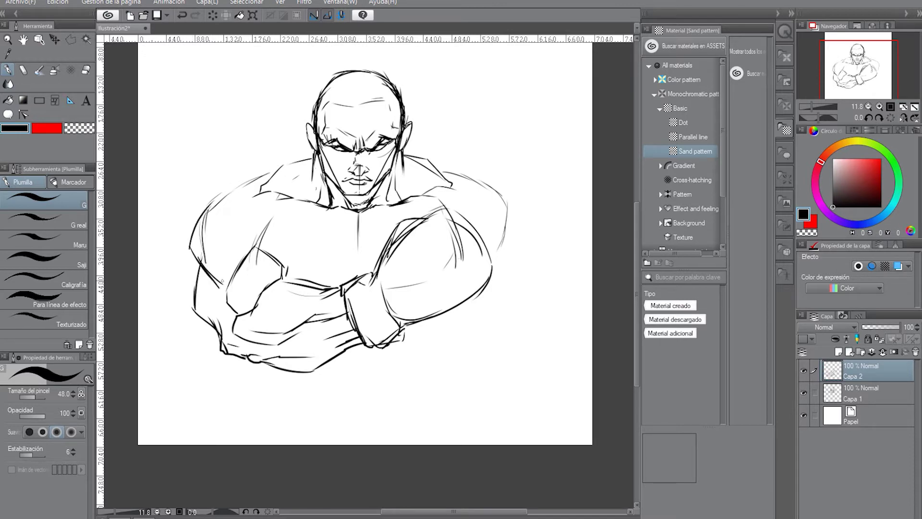
pyautogui.moveTo(221, 281)
pyautogui.mouseDown()
pyautogui.moveTo(208, 209)
pyautogui.moveTo(241, 207)
pyautogui.mouseUp()
pyautogui.moveTo(229, 209); pyautogui.dragTo(222, 224)
pyautogui.moveTo(249, 253)
pyautogui.mouseDown()
pyautogui.moveTo(274, 222)
pyautogui.moveTo(259, 241)
pyautogui.mouseUp()
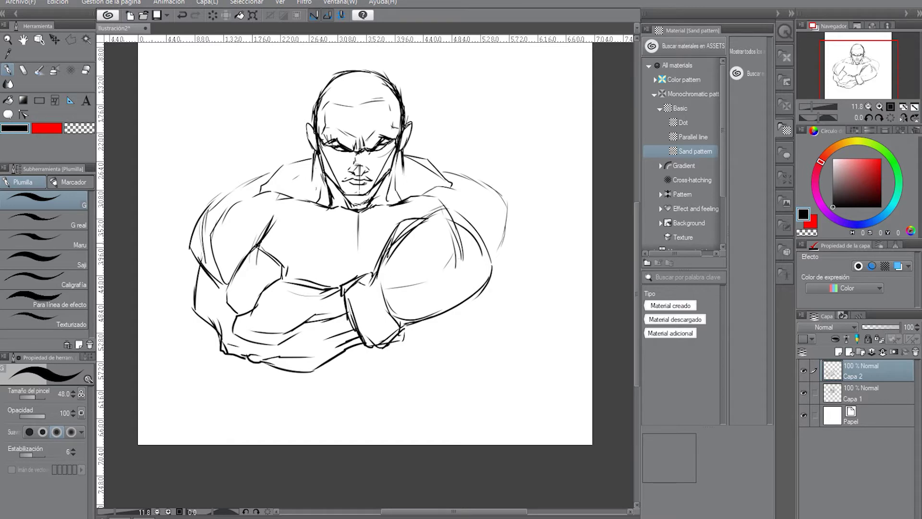
pyautogui.moveTo(296, 214)
pyautogui.mouseDown()
pyautogui.moveTo(261, 245)
pyautogui.moveTo(320, 241)
pyautogui.mouseUp()
# Step: Duplicate the Capa 2 layer and flip the copy horizontally
pyautogui.moveTo(834, 372); pyautogui.dragTo(838, 354)
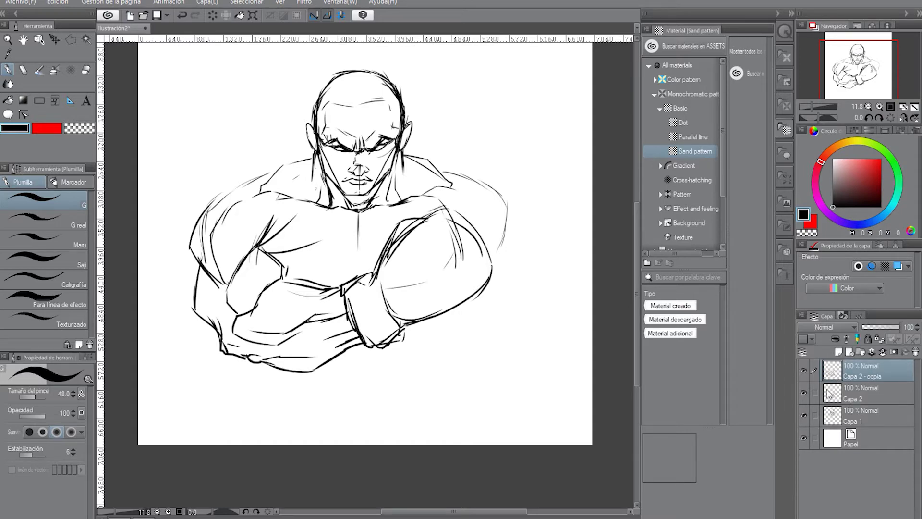
pyautogui.hotkey('ctrl', 't')
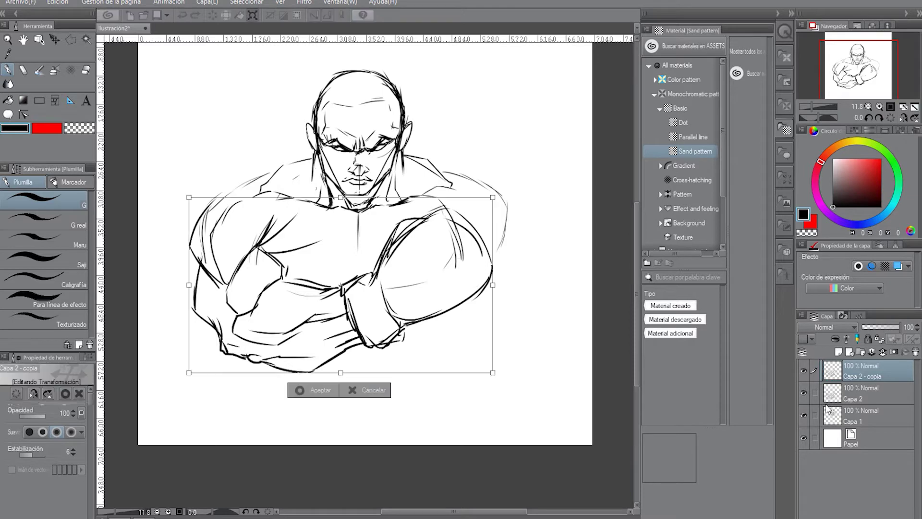
pyautogui.click(33, 393)
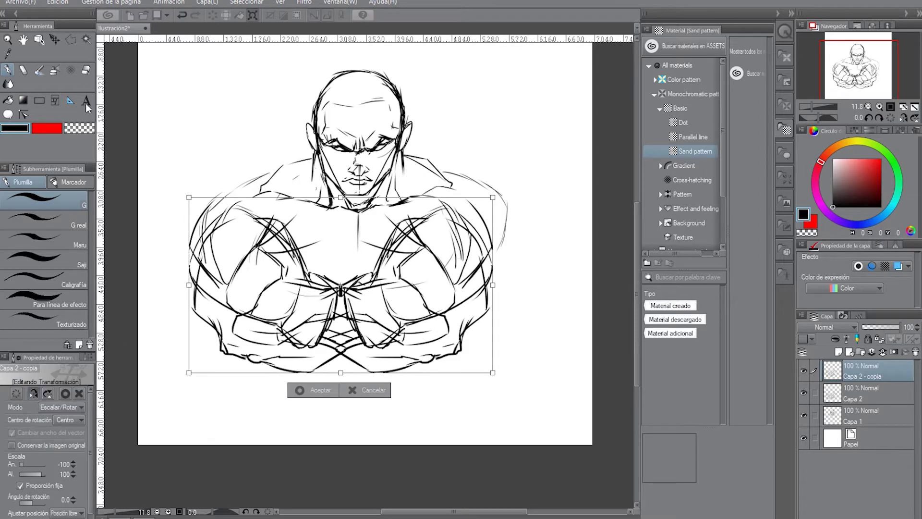
pyautogui.press('Return')
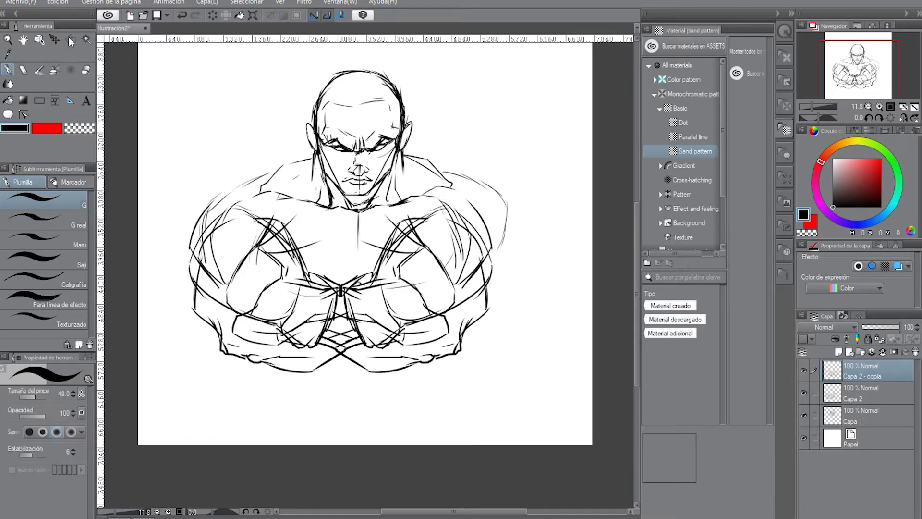
# Step: Try shifting the mirrored arm copy to the right over the body, and delete the copied layer
pyautogui.click(70, 41)
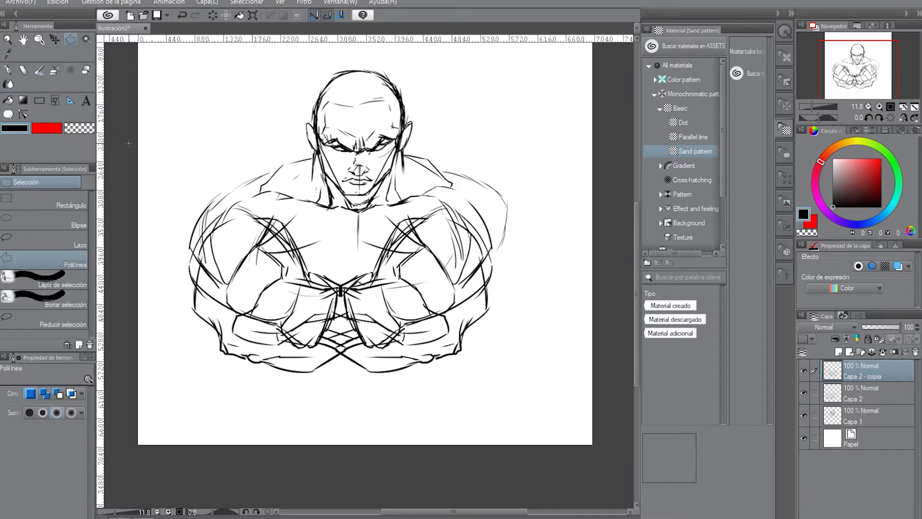
pyautogui.click(803, 369)
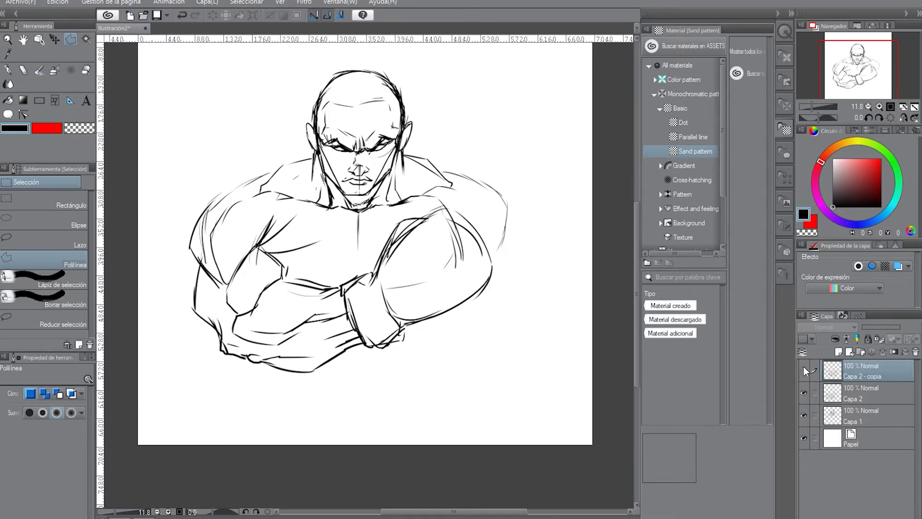
pyautogui.click(803, 368)
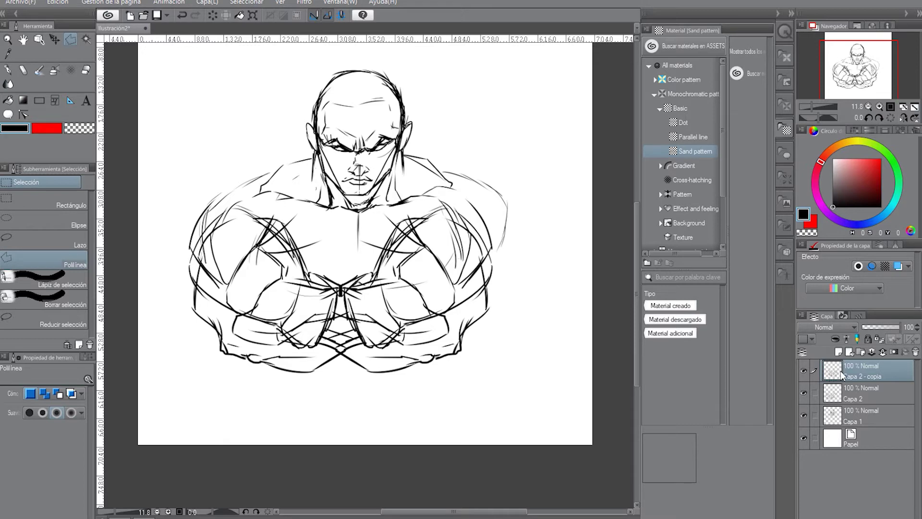
pyautogui.click(802, 392)
pyautogui.click(802, 393)
pyautogui.click(56, 39)
pyautogui.moveTo(424, 318); pyautogui.dragTo(452, 315)
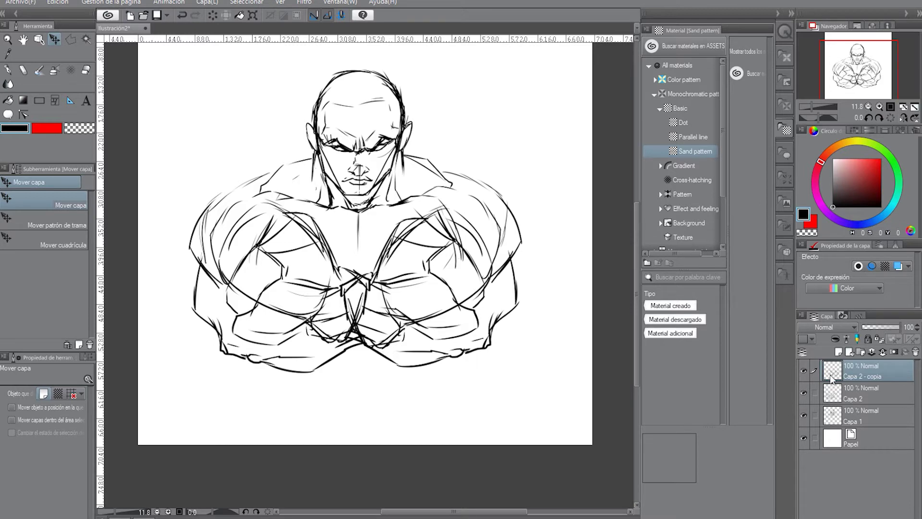
pyautogui.click(915, 352)
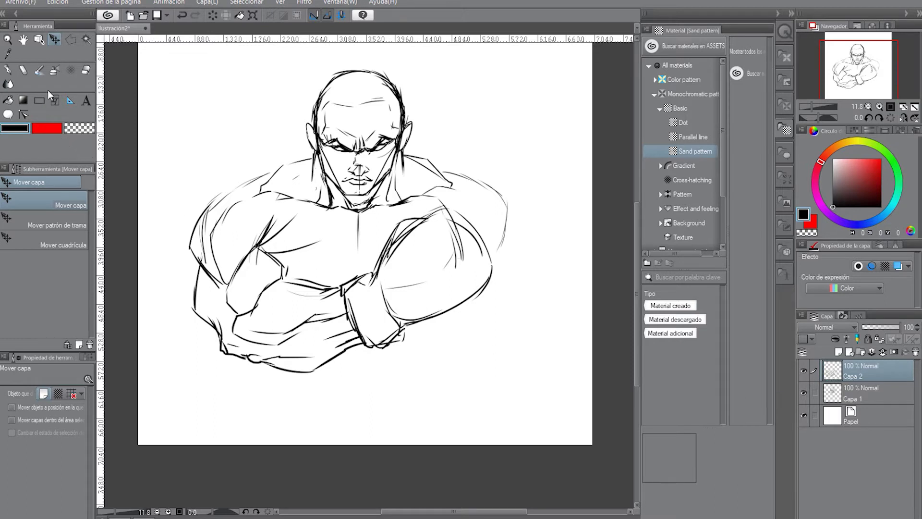
# Step: Erase the left arm and crossing forearm on Capa 2 using the pen in transparent colour at size 564.9
pyautogui.click(8, 70)
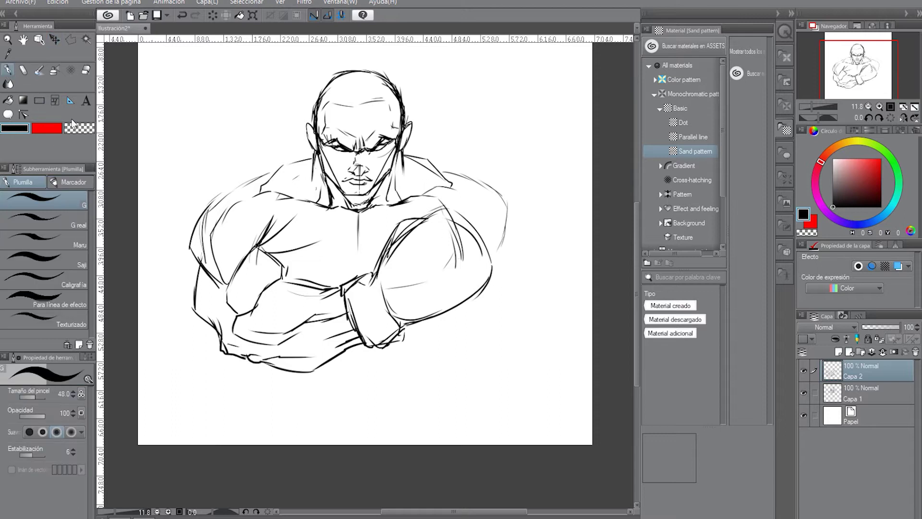
pyautogui.click(75, 128)
pyautogui.moveTo(42, 396); pyautogui.dragTo(42, 395)
pyautogui.moveTo(291, 221)
pyautogui.mouseDown()
pyautogui.moveTo(295, 240)
pyautogui.moveTo(249, 235)
pyautogui.moveTo(228, 283)
pyautogui.moveTo(182, 254)
pyautogui.moveTo(197, 308)
pyautogui.moveTo(226, 346)
pyautogui.moveTo(263, 329)
pyautogui.moveTo(329, 351)
pyautogui.moveTo(331, 310)
pyautogui.moveTo(314, 278)
pyautogui.mouseUp()
# Step: Rotate the remaining arm drawing by -13 degrees and move it up to fit the right shoulder
pyautogui.hotkey('ctrl', 't')
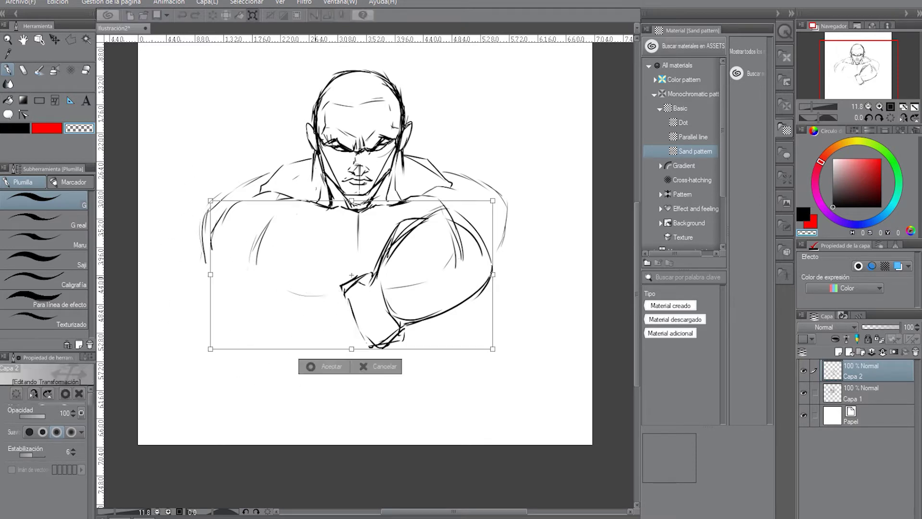
pyautogui.moveTo(196, 176)
pyautogui.mouseDown()
pyautogui.moveTo(174, 223)
pyautogui.moveTo(173, 212)
pyautogui.mouseUp()
pyautogui.moveTo(391, 293); pyautogui.dragTo(409, 274)
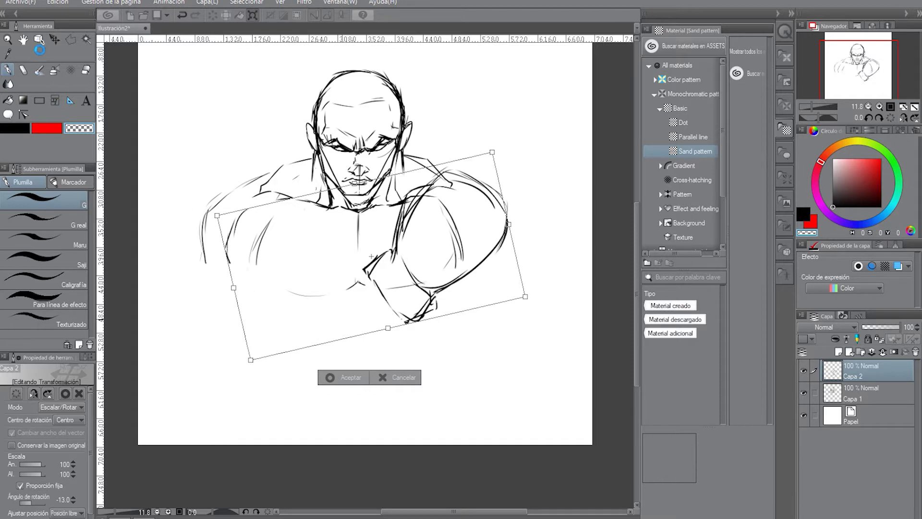
pyautogui.press('Return')
# Step: Erase the leftover curved stroke inside the left shoulder and return the pen to black at size 45.1
pyautogui.click(15, 129)
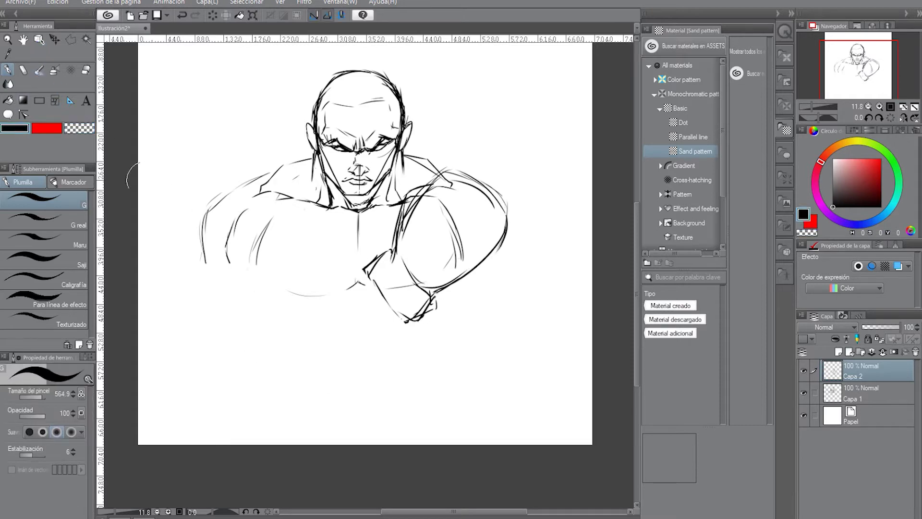
pyautogui.click(80, 129)
pyautogui.moveTo(243, 210); pyautogui.dragTo(227, 264)
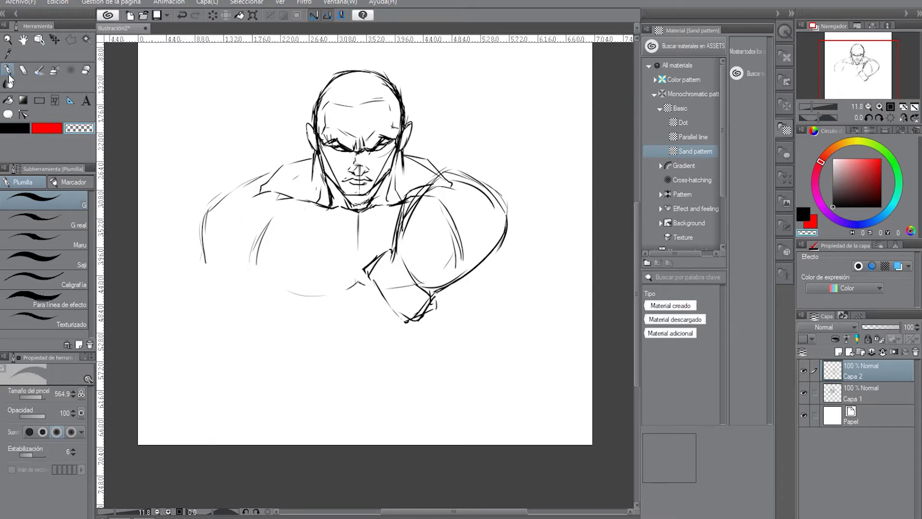
pyautogui.click(12, 128)
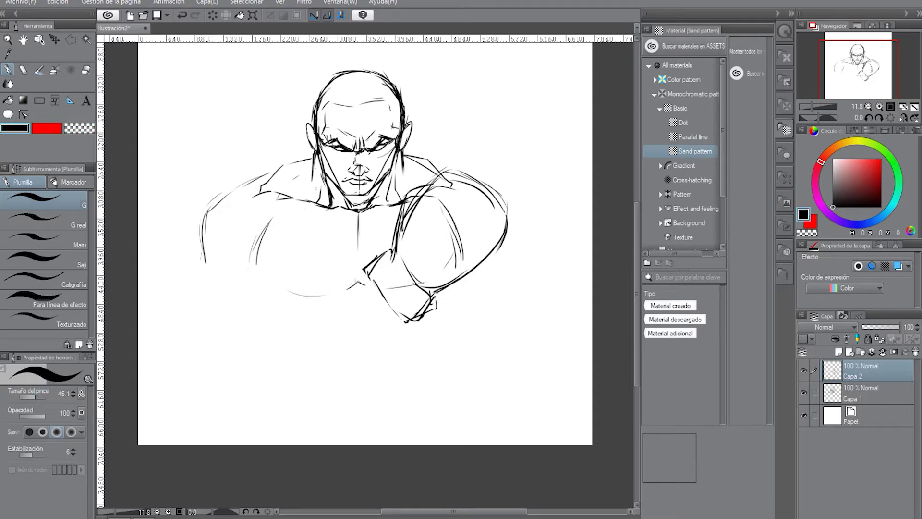
pyautogui.moveTo(368, 272)
pyautogui.mouseDown()
pyautogui.moveTo(314, 284)
pyautogui.moveTo(272, 316)
pyautogui.mouseUp()
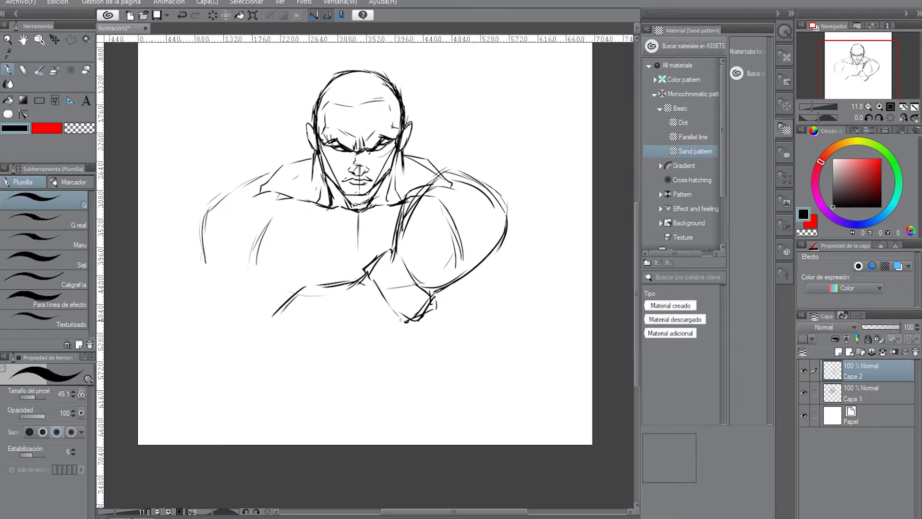
pyautogui.moveTo(403, 315)
pyautogui.mouseDown()
pyautogui.moveTo(346, 344)
pyautogui.moveTo(347, 363)
pyautogui.mouseUp()
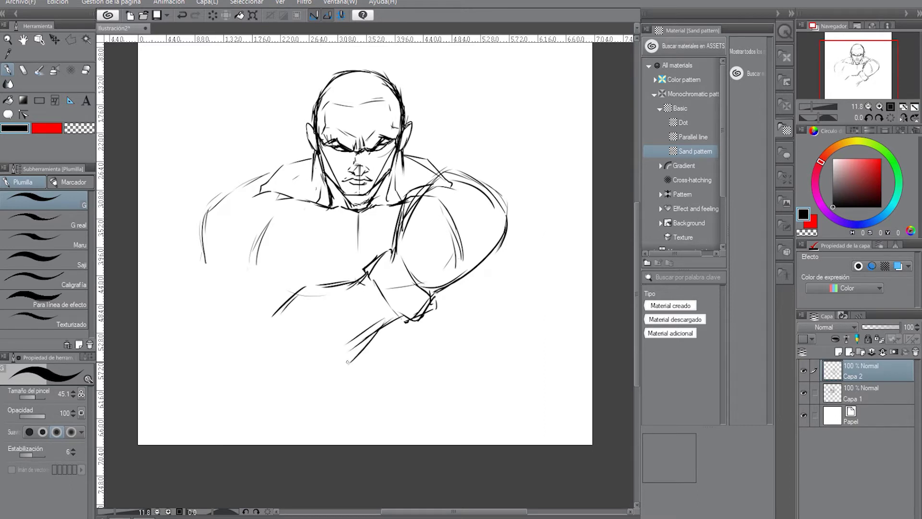
pyautogui.hotkey('ctrl', 'z')
pyautogui.hotkey('ctrl', 'z')
pyautogui.hotkey('ctrl', 'z')
pyautogui.hotkey('ctrl', 'z')
pyautogui.hotkey('ctrl', 'z')
pyautogui.hotkey('ctrl', 'z')
pyautogui.hotkey('ctrl', 'z')
pyautogui.hotkey('ctrl', 'z')
pyautogui.hotkey('ctrl', 'z')
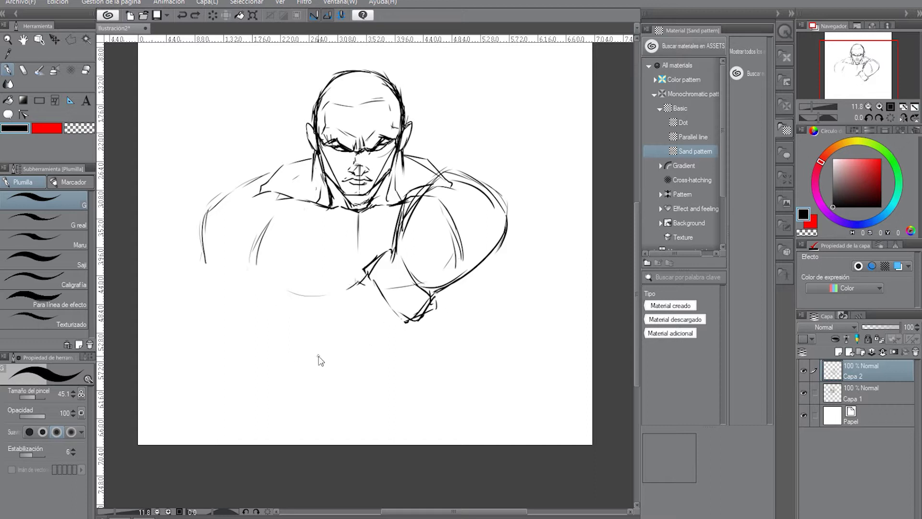
# Step: Duplicate the Capa 2 arm, flip the copy horizontally and place it over the left shoulder
pyautogui.moveTo(833, 371); pyautogui.dragTo(838, 352)
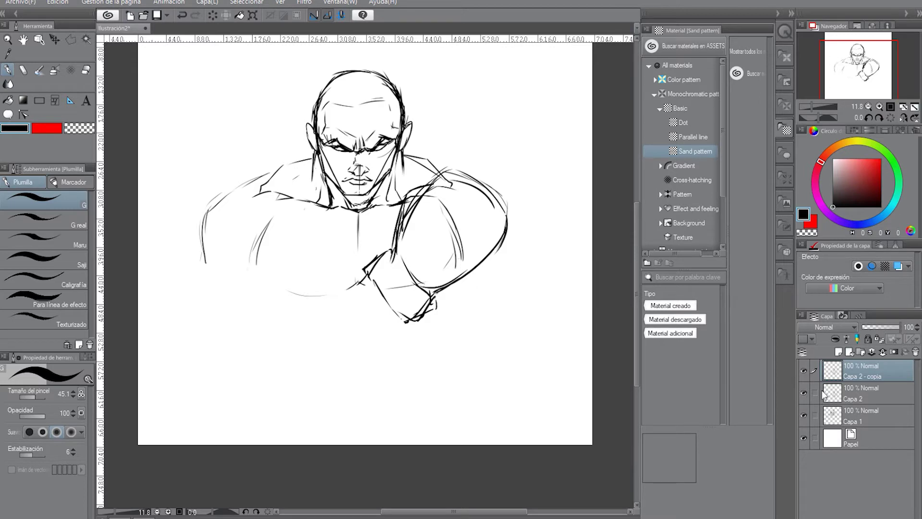
pyautogui.hotkey('ctrl', 't')
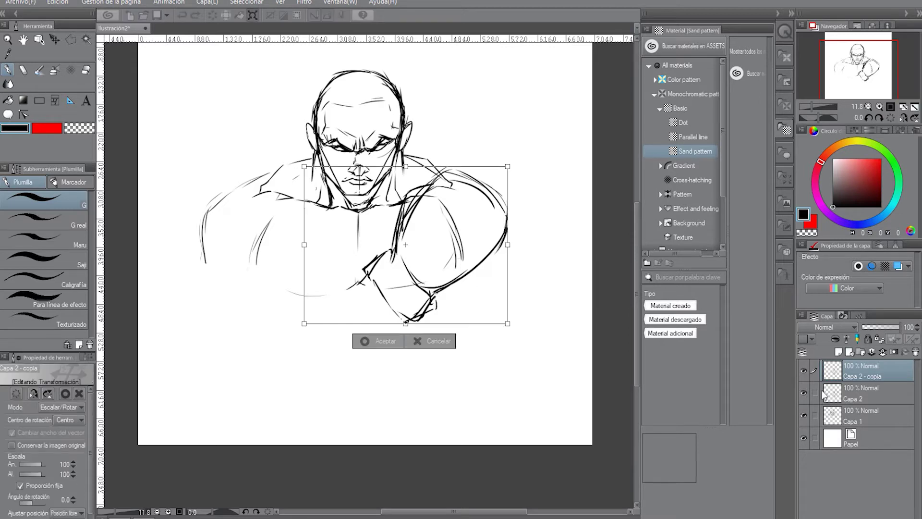
pyautogui.click(33, 393)
pyautogui.press('Return')
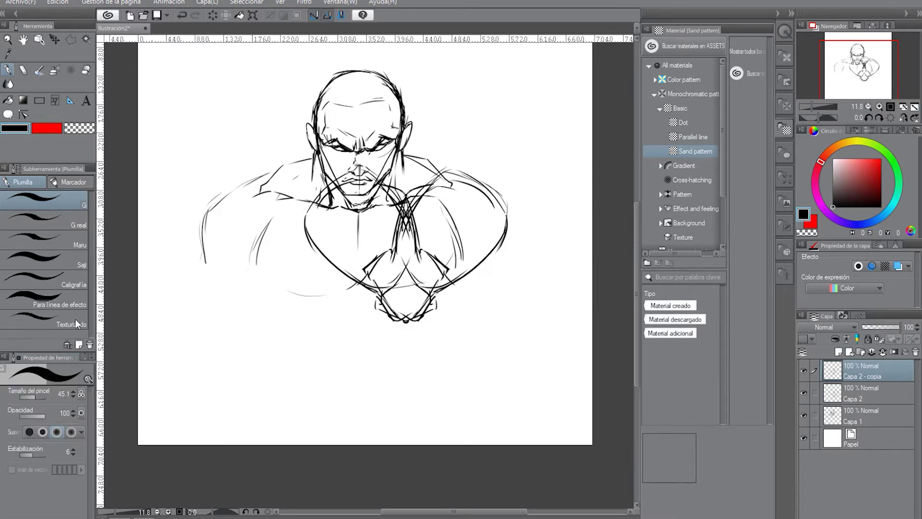
pyautogui.click(54, 39)
pyautogui.moveTo(346, 274); pyautogui.dragTo(241, 280)
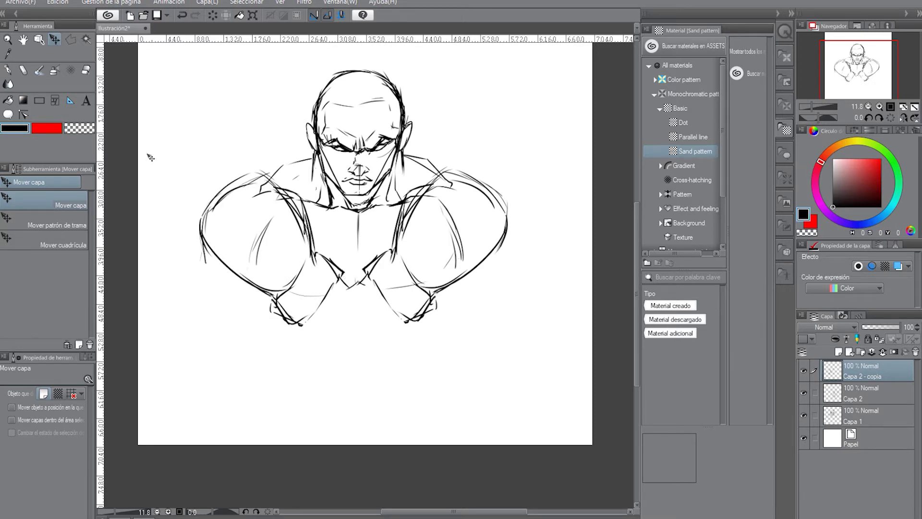
# Step: On Capa 2, sketch the crossing forearm's first upper and lower contours with a brush size of 54
pyautogui.click(862, 399)
pyautogui.click(7, 69)
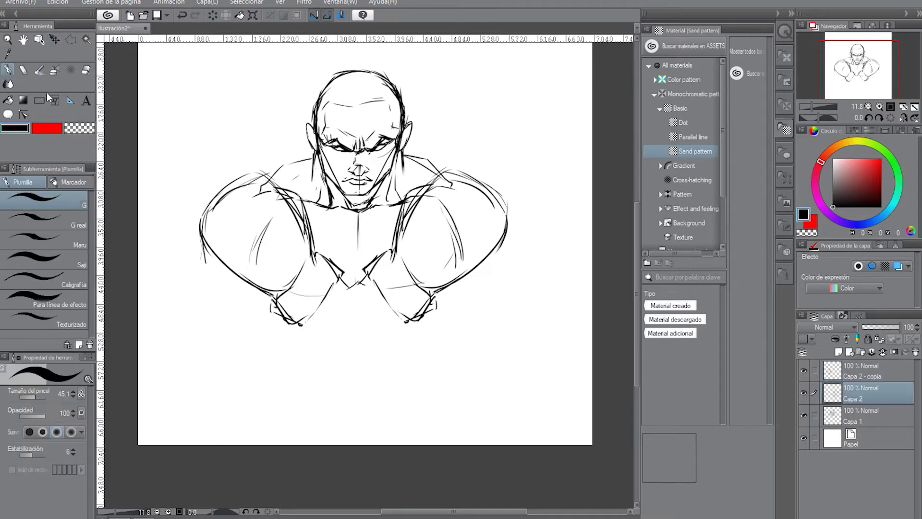
pyautogui.click(73, 391)
pyautogui.moveTo(367, 277)
pyautogui.mouseDown()
pyautogui.moveTo(338, 287)
pyautogui.moveTo(369, 280)
pyautogui.moveTo(310, 291)
pyautogui.moveTo(286, 321)
pyautogui.mouseUp()
pyautogui.moveTo(408, 316)
pyautogui.mouseDown()
pyautogui.moveTo(317, 356)
pyautogui.moveTo(383, 336)
pyautogui.moveTo(345, 365)
pyautogui.mouseUp()
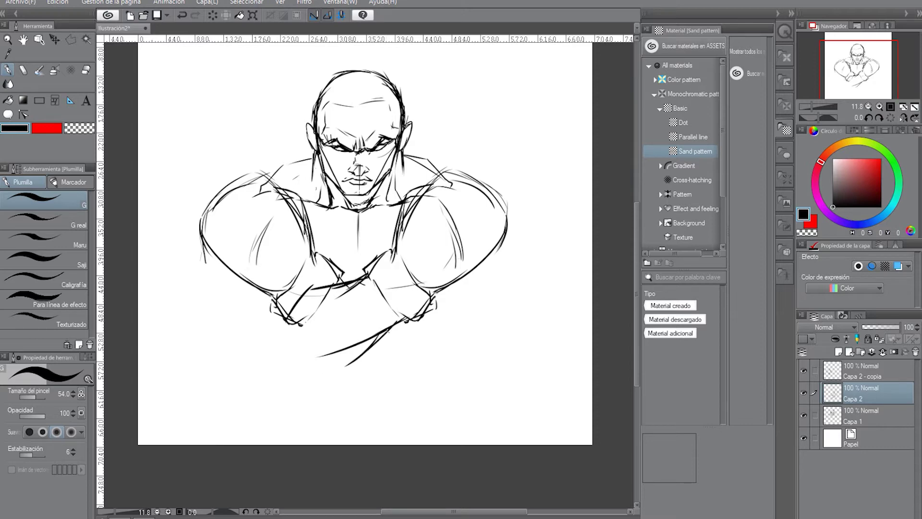
# Step: Extend the forearm's contours to the lower left, forming the elbow and the outer edge of the left arm
pyautogui.moveTo(390, 326)
pyautogui.mouseDown()
pyautogui.moveTo(357, 365)
pyautogui.moveTo(305, 385)
pyautogui.mouseUp()
pyautogui.moveTo(367, 275)
pyautogui.mouseDown()
pyautogui.moveTo(309, 276)
pyautogui.moveTo(278, 318)
pyautogui.mouseUp()
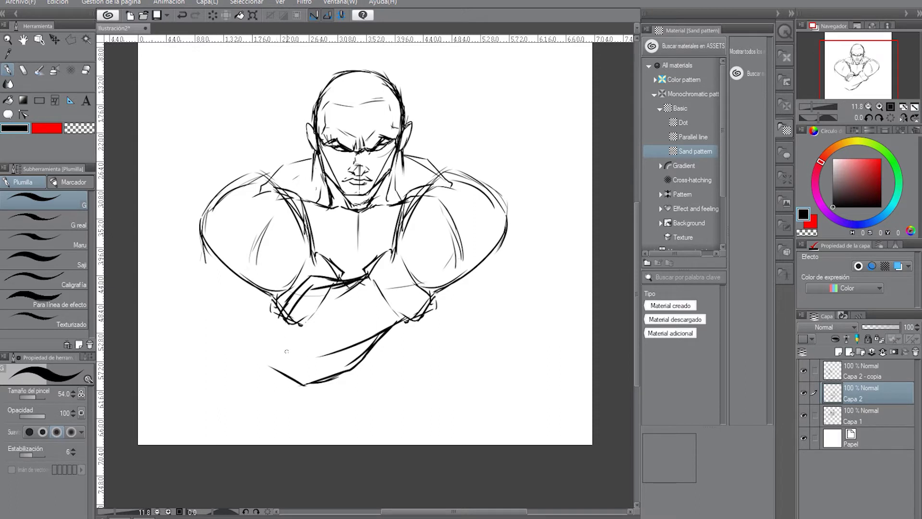
pyautogui.moveTo(411, 317); pyautogui.dragTo(375, 344)
pyautogui.moveTo(302, 368)
pyautogui.mouseDown()
pyautogui.moveTo(267, 369)
pyautogui.moveTo(239, 350)
pyautogui.moveTo(219, 276)
pyautogui.mouseUp()
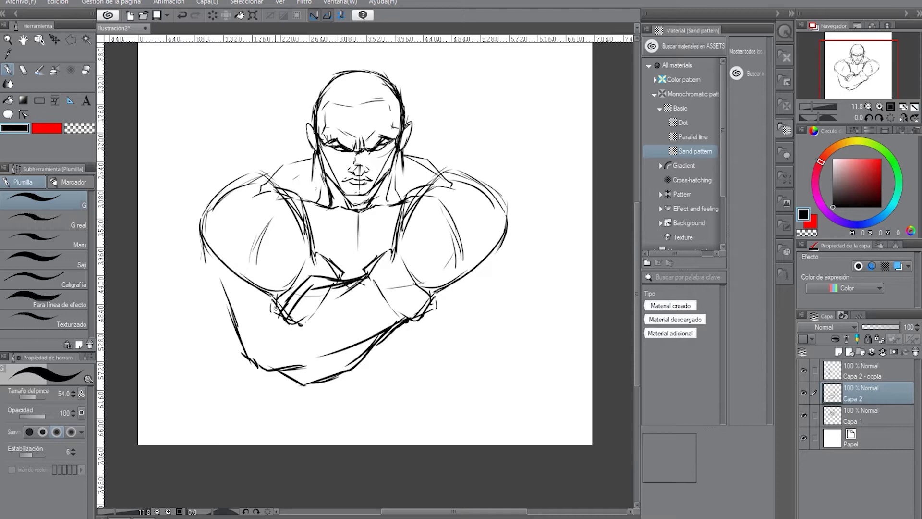
# Step: Undo the forearm and elbow strokes and the earlier placement of the mirrored arm over the left shoulder
pyautogui.hotkey('ctrl', 'z')
pyautogui.hotkey('ctrl', 'z')
pyautogui.hotkey('ctrl', 'z')
pyautogui.hotkey('ctrl', 'z')
pyautogui.hotkey('ctrl', 'z')
pyautogui.hotkey('ctrl', 'z')
pyautogui.hotkey('ctrl', 'z')
pyautogui.hotkey('ctrl', 'z')
pyautogui.hotkey('ctrl', 'z')
pyautogui.hotkey('ctrl', 'z')
pyautogui.hotkey('ctrl', 'z')
pyautogui.hotkey('ctrl', 'z')
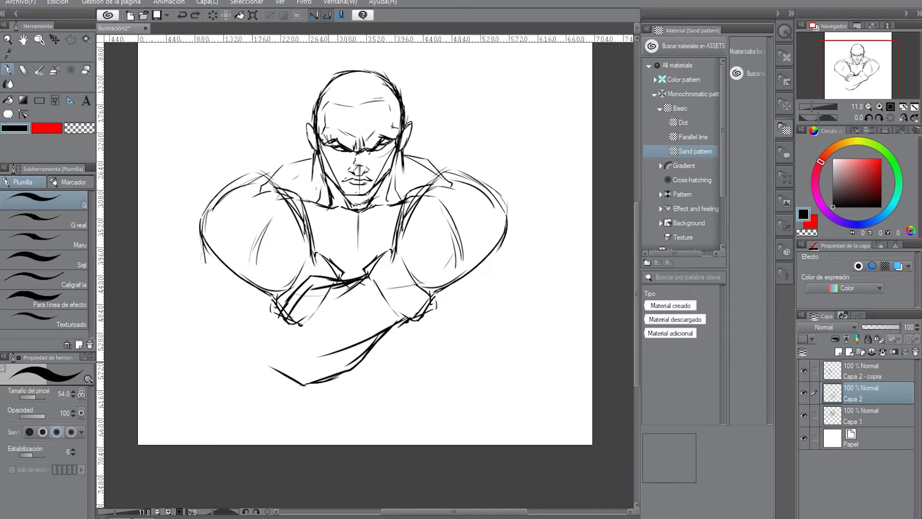
pyautogui.hotkey('ctrl', 'z')
pyautogui.hotkey('ctrl', 'z')
pyautogui.hotkey('ctrl', 'z')
pyautogui.hotkey('ctrl', 'z')
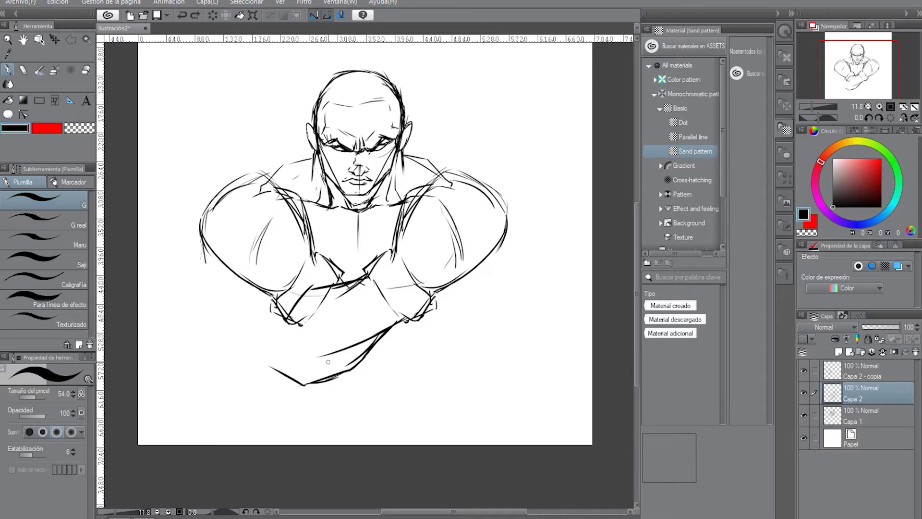
pyautogui.hotkey('ctrl', 'z')
pyautogui.hotkey('ctrl', 'z')
pyautogui.hotkey('ctrl', 'z')
pyautogui.hotkey('ctrl', 'z')
pyautogui.hotkey('ctrl', 'z')
pyautogui.hotkey('ctrl', 'z')
pyautogui.hotkey('ctrl', 'z')
pyautogui.hotkey('ctrl', 'z')
pyautogui.hotkey('ctrl', 'z')
pyautogui.hotkey('ctrl', 'z')
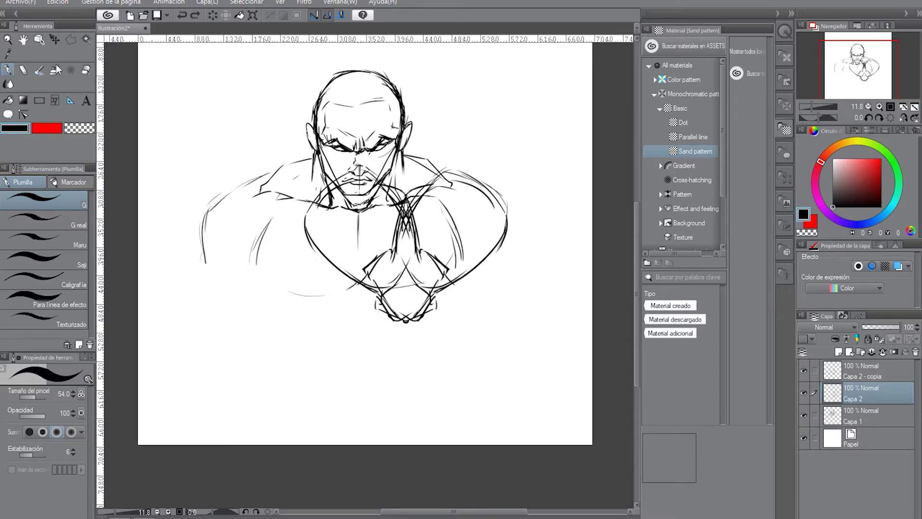
# Step: Move the Capa 2 and Capa 2 - copia drawings to the left until the mirrored shapes meet at the centre of the chest
pyautogui.click(53, 39)
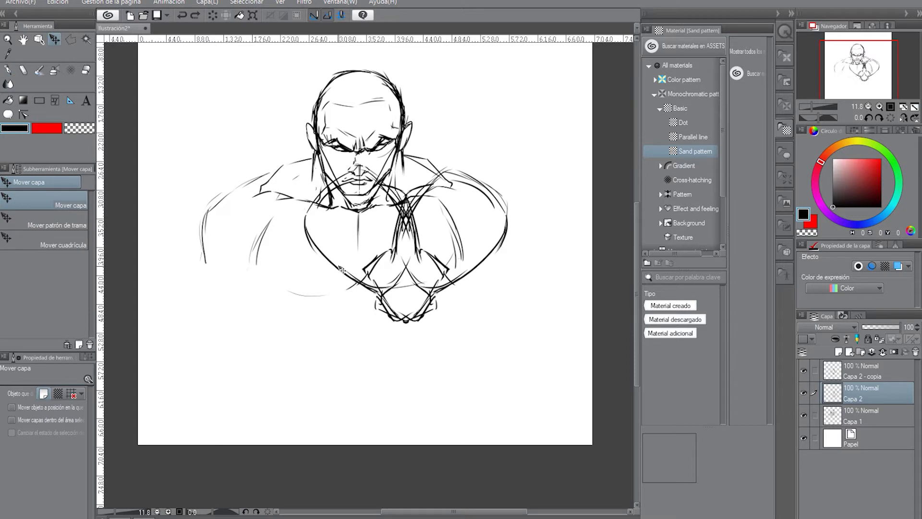
pyautogui.moveTo(343, 270); pyautogui.dragTo(304, 273)
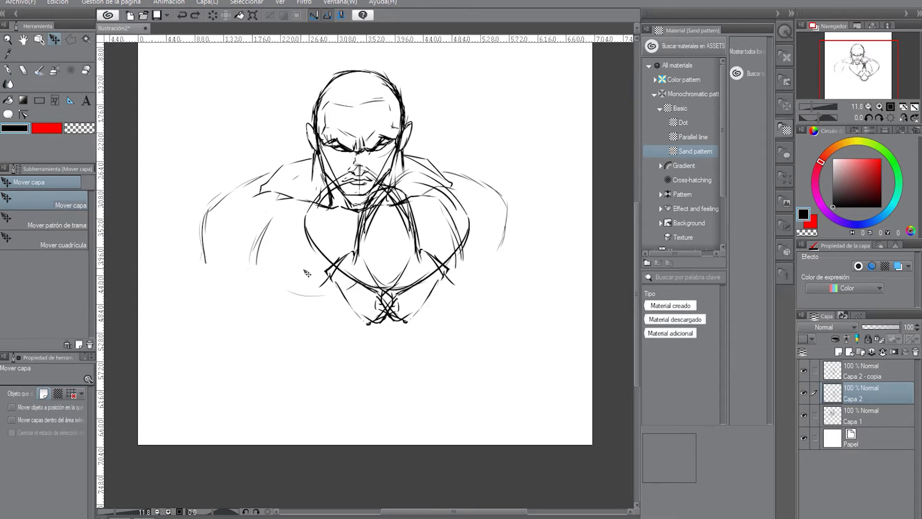
pyautogui.click(836, 375)
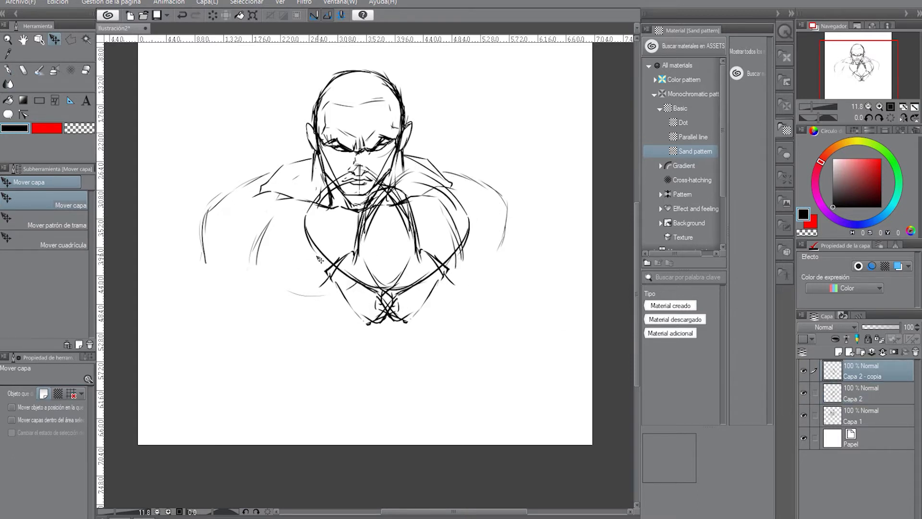
pyautogui.moveTo(325, 257); pyautogui.dragTo(257, 260)
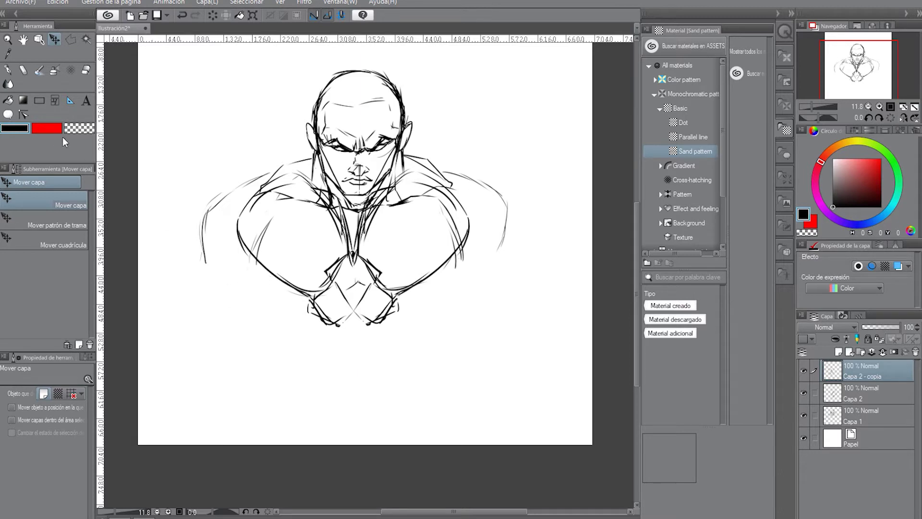
# Step: Lower the opacity of the Capa 2 - copia layer to 46%
pyautogui.click(862, 396)
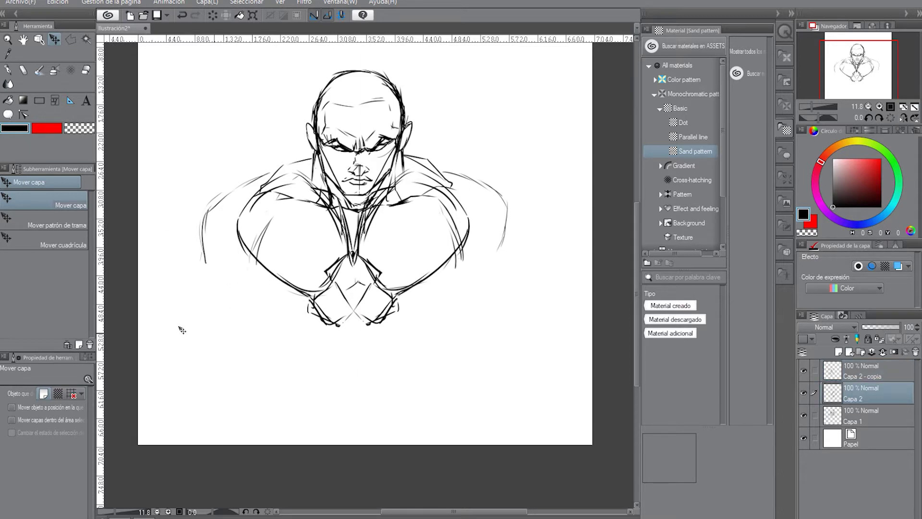
pyautogui.click(8, 71)
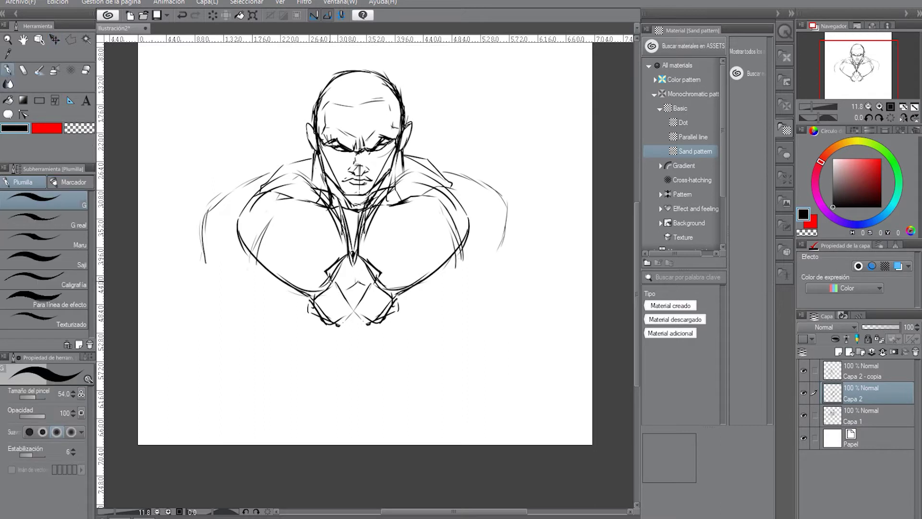
pyautogui.click(867, 366)
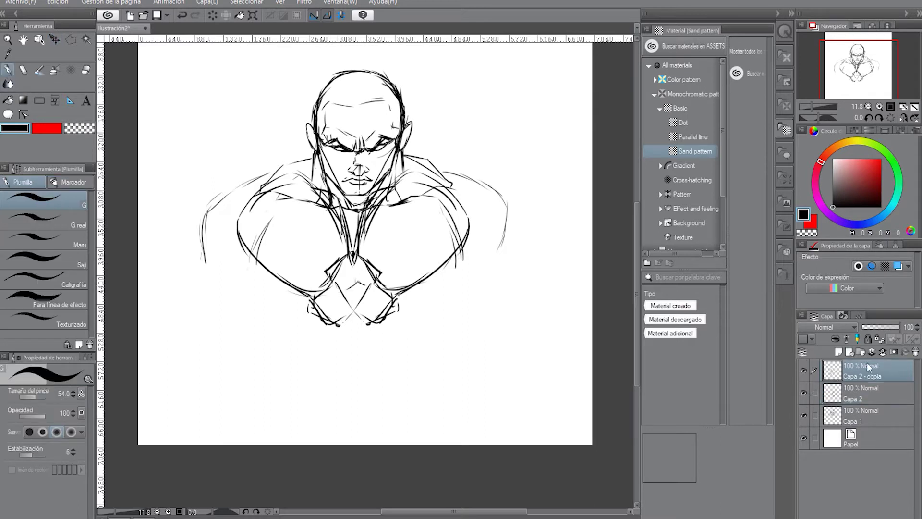
pyautogui.click(880, 326)
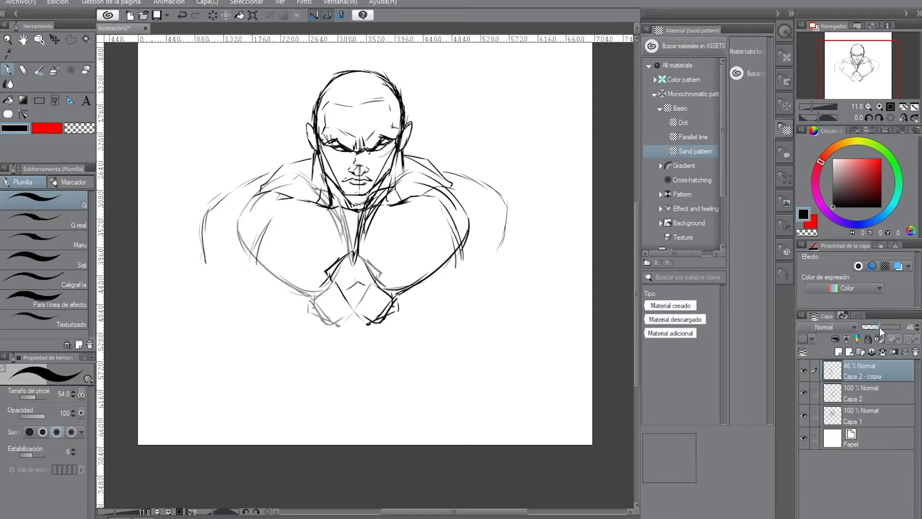
# Step: On Capa 2, sketch the upper forearm muscle from the centre of the chest toward the lower left, plus a short lower wrist edge
pyautogui.click(853, 395)
pyautogui.moveTo(328, 273); pyautogui.dragTo(283, 303)
pyautogui.moveTo(368, 319); pyautogui.dragTo(335, 357)
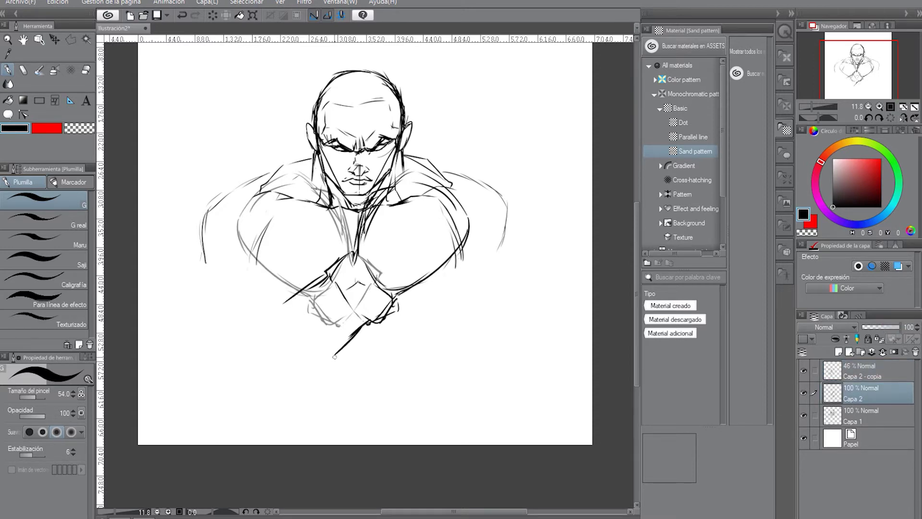
pyautogui.moveTo(327, 272); pyautogui.dragTo(261, 275)
pyautogui.hotkey('ctrl', 'z')
pyautogui.moveTo(328, 273)
pyautogui.mouseDown()
pyautogui.moveTo(265, 280)
pyautogui.moveTo(225, 314)
pyautogui.moveTo(234, 326)
pyautogui.moveTo(263, 327)
pyautogui.moveTo(295, 300)
pyautogui.moveTo(325, 300)
pyautogui.mouseUp()
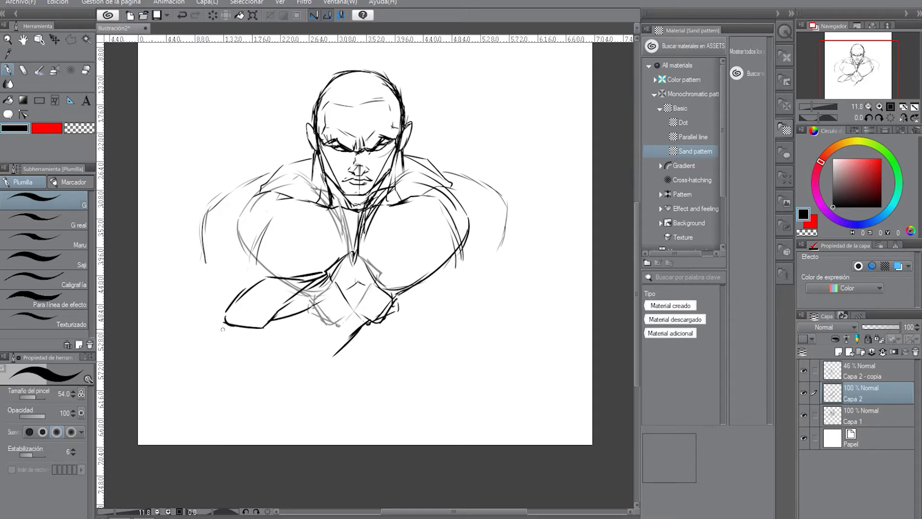
# Step: Sketch the forearm's inner muscle lines and lower contour, closing the shape at the lower-left elbow
pyautogui.moveTo(237, 326)
pyautogui.mouseDown()
pyautogui.moveTo(270, 339)
pyautogui.moveTo(339, 316)
pyautogui.mouseUp()
pyautogui.moveTo(293, 345); pyautogui.dragTo(227, 358)
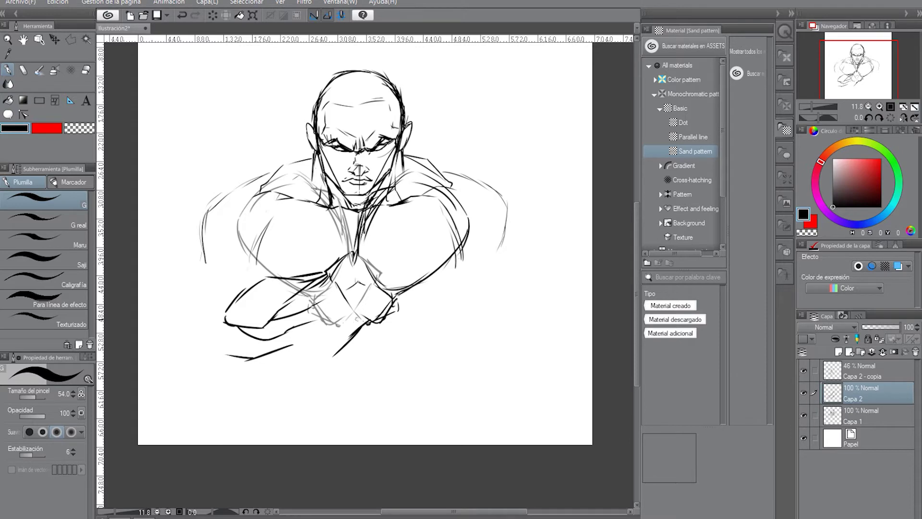
pyautogui.moveTo(365, 319)
pyautogui.mouseDown()
pyautogui.moveTo(314, 365)
pyautogui.moveTo(230, 355)
pyautogui.moveTo(227, 324)
pyautogui.moveTo(228, 353)
pyautogui.mouseUp()
pyautogui.moveTo(213, 321); pyautogui.dragTo(221, 338)
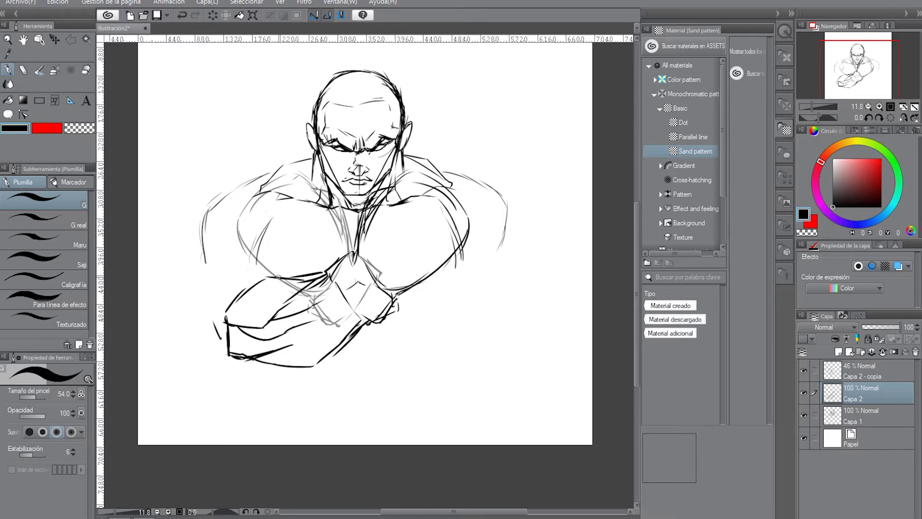
# Step: Draw the outer contour of the left upper arm from the elbow to the shoulder, with the muscle fold above the forearm
pyautogui.moveTo(278, 276)
pyautogui.mouseDown()
pyautogui.moveTo(241, 258)
pyautogui.moveTo(237, 290)
pyautogui.mouseUp()
pyautogui.moveTo(229, 353)
pyautogui.mouseDown()
pyautogui.moveTo(216, 318)
pyautogui.moveTo(194, 308)
pyautogui.moveTo(208, 260)
pyautogui.moveTo(230, 274)
pyautogui.moveTo(224, 286)
pyautogui.moveTo(199, 258)
pyautogui.mouseUp()
pyautogui.moveTo(220, 287)
pyautogui.mouseDown()
pyautogui.moveTo(199, 251)
pyautogui.moveTo(219, 197)
pyautogui.mouseUp()
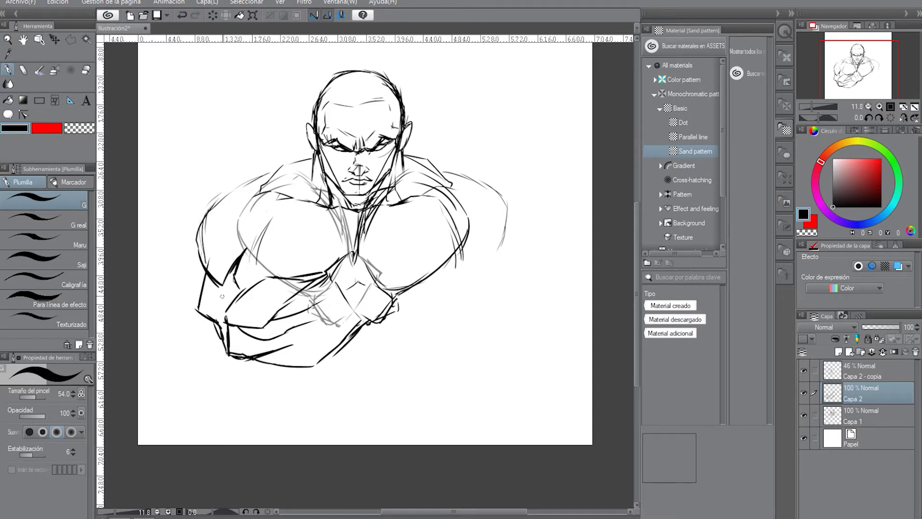
pyautogui.moveTo(219, 278); pyautogui.dragTo(231, 304)
# Step: Add strokes along the forearm's inner and lower wrist edges, and erase the excess thick ink with transparent colour
pyautogui.moveTo(354, 311); pyautogui.dragTo(317, 335)
pyautogui.moveTo(368, 319); pyautogui.dragTo(321, 357)
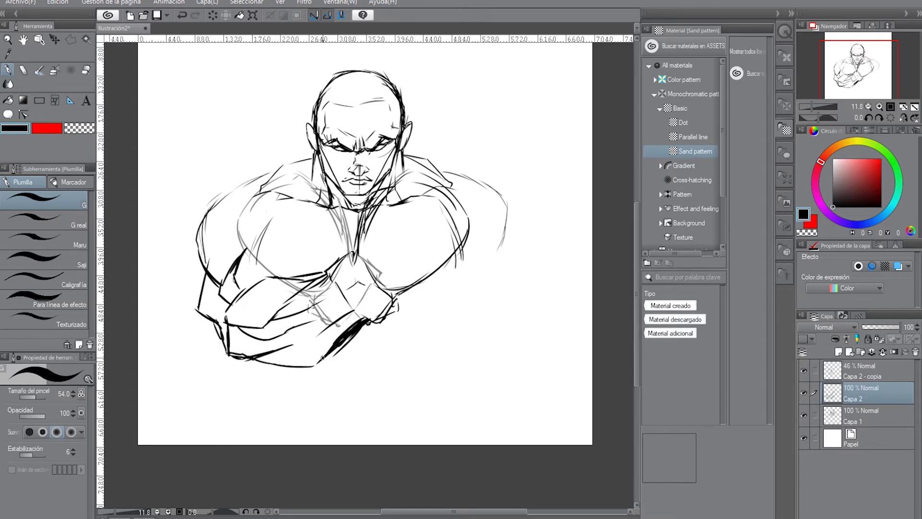
pyautogui.press('c')
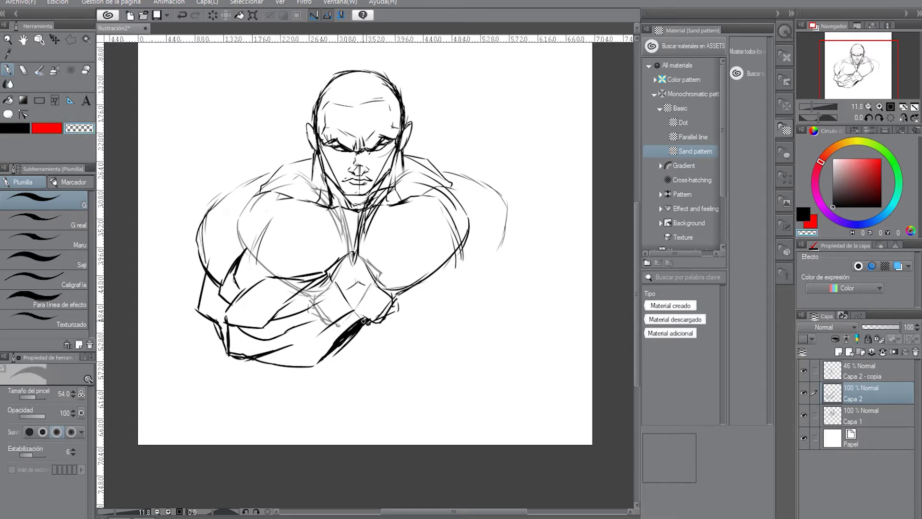
pyautogui.moveTo(363, 321); pyautogui.dragTo(335, 352)
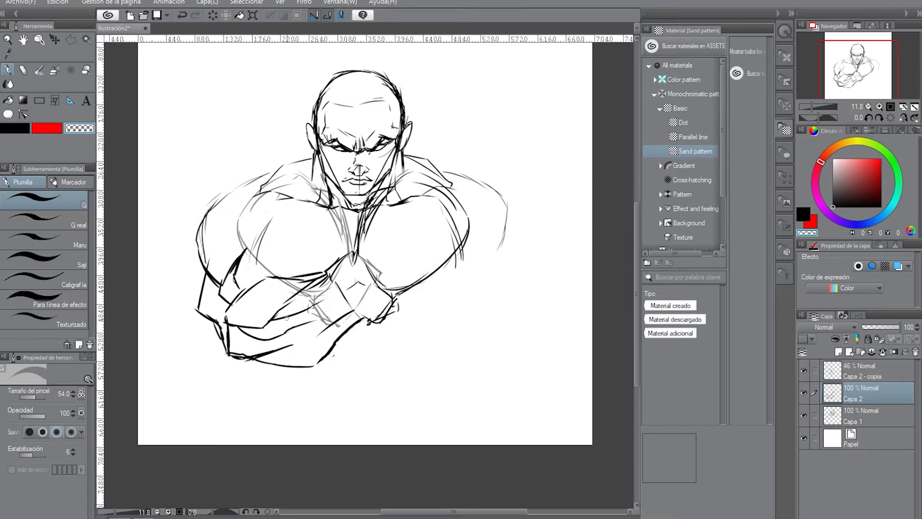
# Step: Reinforce the forearm's upper contour and the elbow in black, and erase the overlapping vertical line at the elbow
pyautogui.click(13, 128)
pyautogui.moveTo(326, 273)
pyautogui.mouseDown()
pyautogui.moveTo(274, 275)
pyautogui.moveTo(220, 321)
pyautogui.moveTo(235, 326)
pyautogui.moveTo(220, 324)
pyautogui.mouseUp()
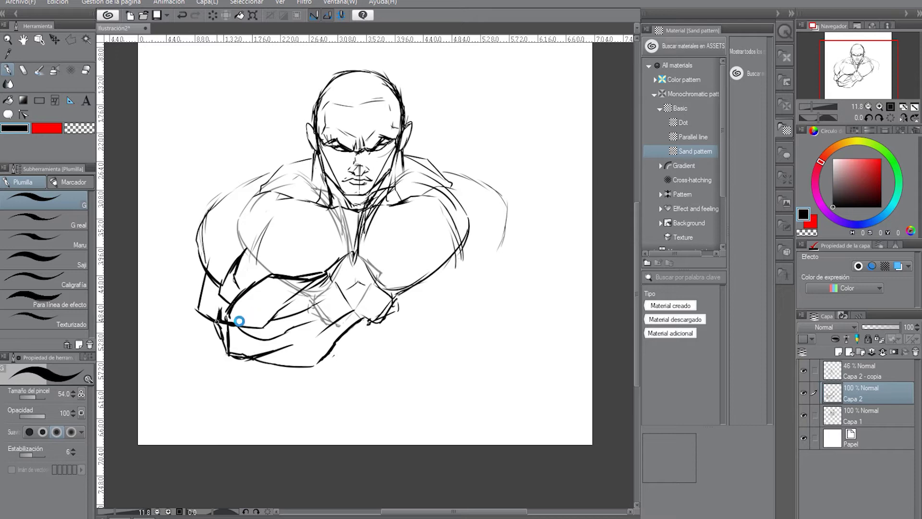
pyautogui.moveTo(228, 358); pyautogui.dragTo(201, 312)
pyautogui.click(79, 128)
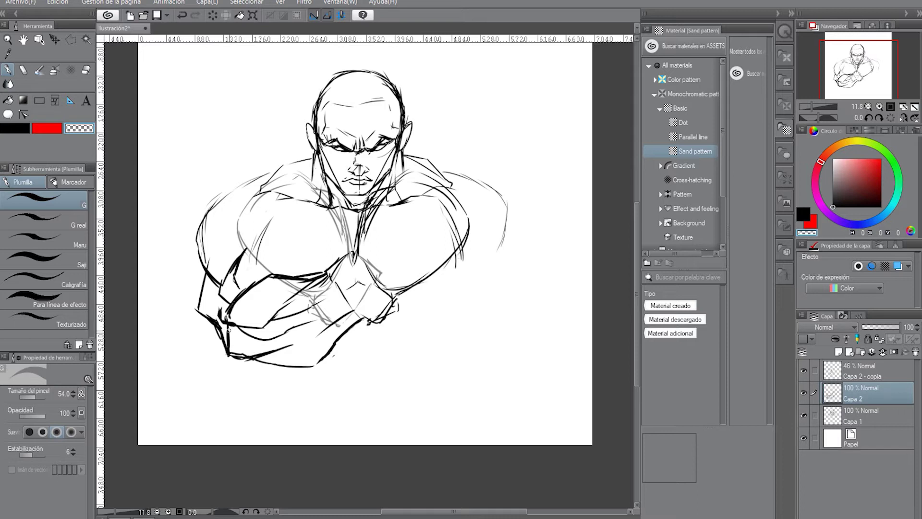
pyautogui.moveTo(229, 330); pyautogui.dragTo(227, 330)
# Step: Thicken the forearm's lower edge in black, add inner muscle lines to the upper arm and darken the left shoulder contour
pyautogui.click(14, 129)
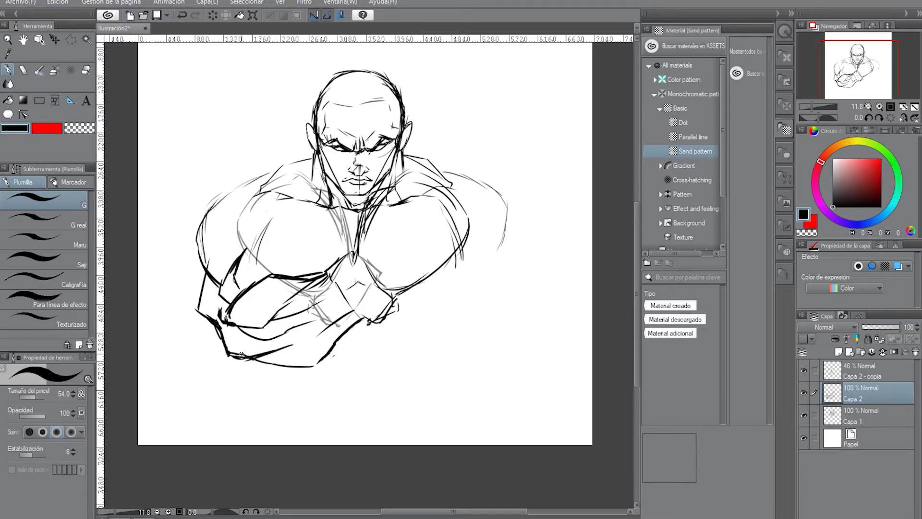
pyautogui.moveTo(229, 352)
pyautogui.mouseDown()
pyautogui.moveTo(251, 348)
pyautogui.moveTo(238, 358)
pyautogui.moveTo(302, 338)
pyautogui.mouseUp()
pyautogui.moveTo(219, 235); pyautogui.dragTo(230, 272)
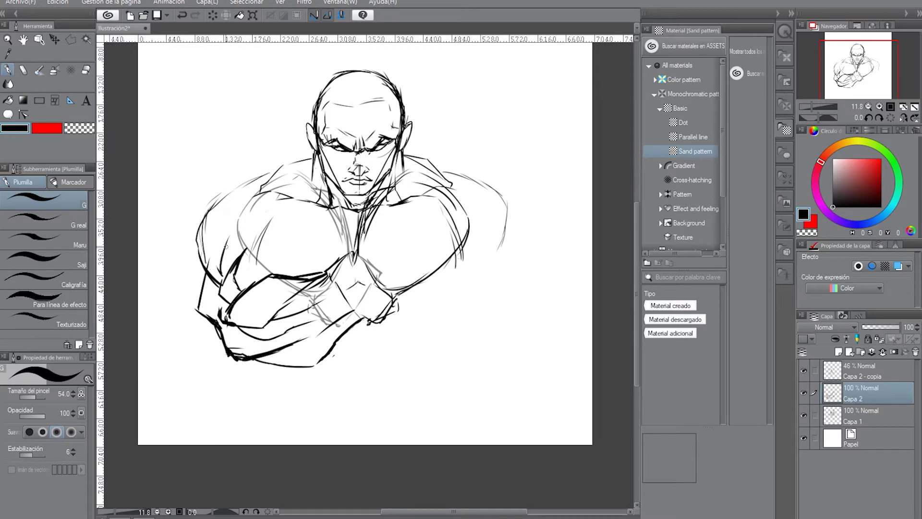
pyautogui.moveTo(242, 206)
pyautogui.mouseDown()
pyautogui.moveTo(217, 240)
pyautogui.moveTo(230, 221)
pyautogui.moveTo(221, 271)
pyautogui.mouseUp()
pyautogui.moveTo(212, 207)
pyautogui.mouseDown()
pyautogui.moveTo(267, 173)
pyautogui.moveTo(246, 185)
pyautogui.mouseUp()
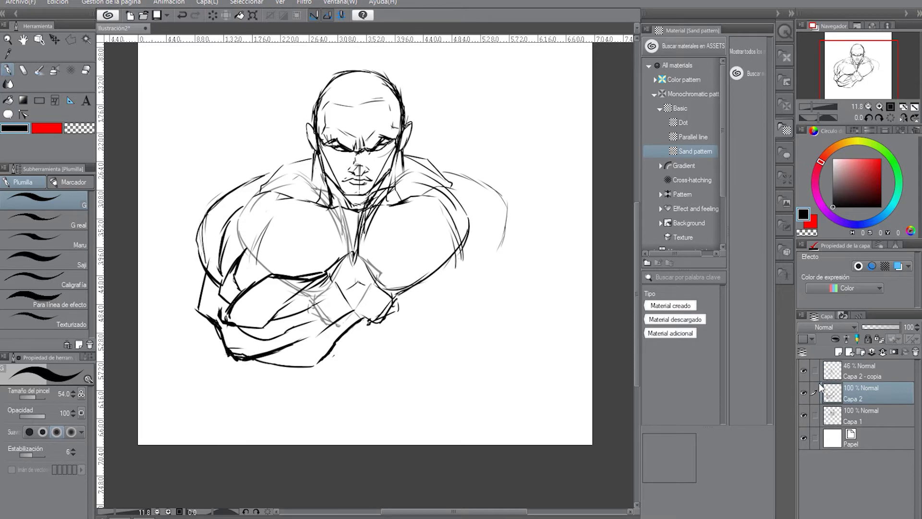
# Step: Duplicate the Capa 2 layer, flip the copy horizontally and shift it right to form the matching opposite arm
pyautogui.moveTo(829, 394); pyautogui.dragTo(836, 353)
pyautogui.click(838, 353)
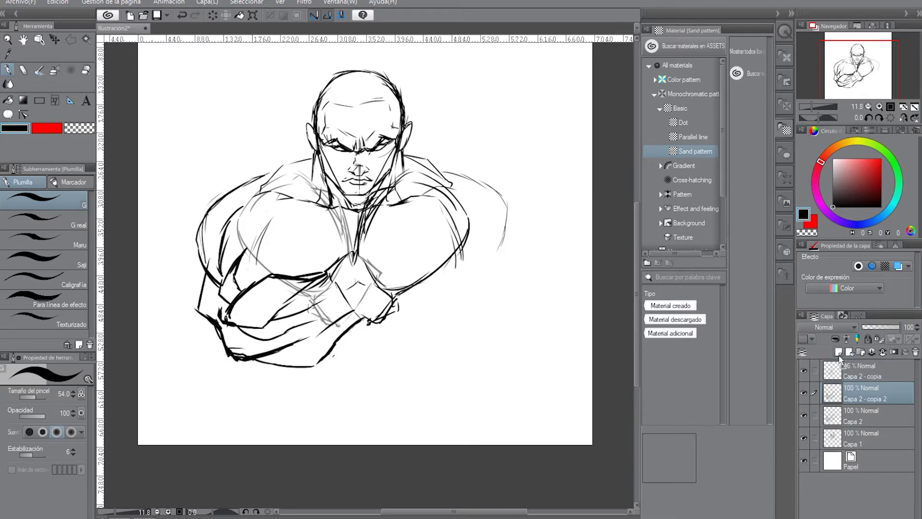
pyautogui.hotkey('ctrl', 't')
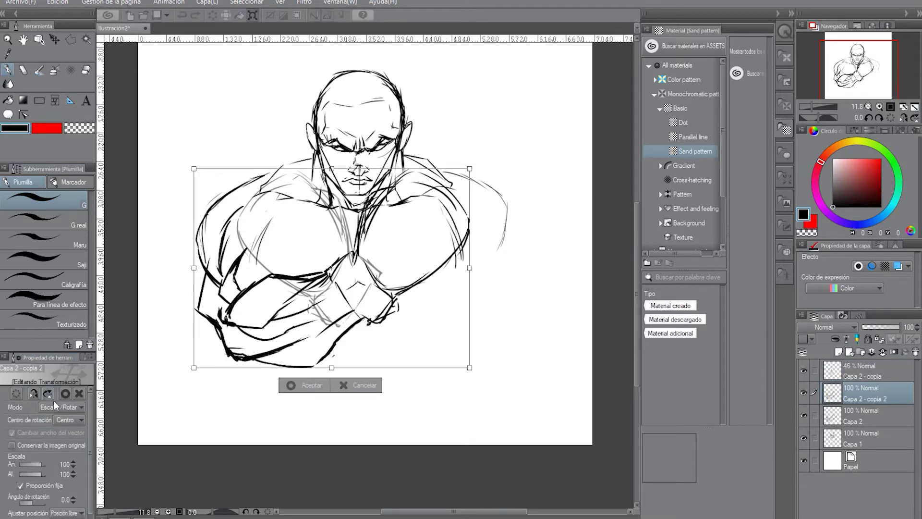
pyautogui.click(34, 394)
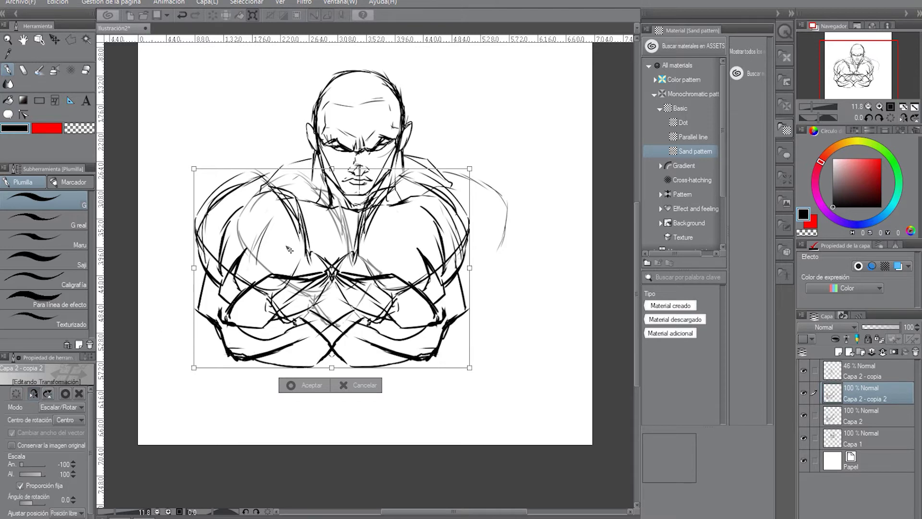
pyautogui.moveTo(306, 244); pyautogui.dragTo(344, 244)
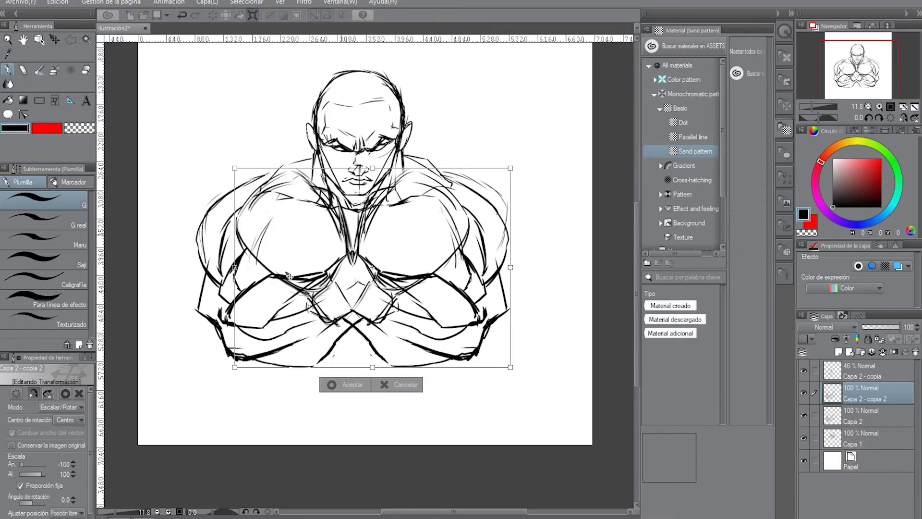
pyautogui.press('Return')
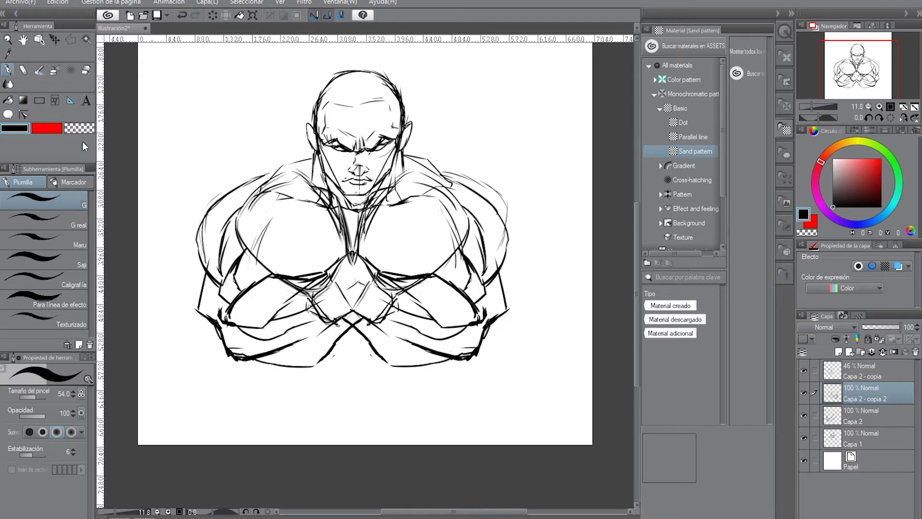
# Step: Erase the mirrored copy's overlapping lines around the lower chest and the crossing wrists with transparent colour
pyautogui.click(82, 129)
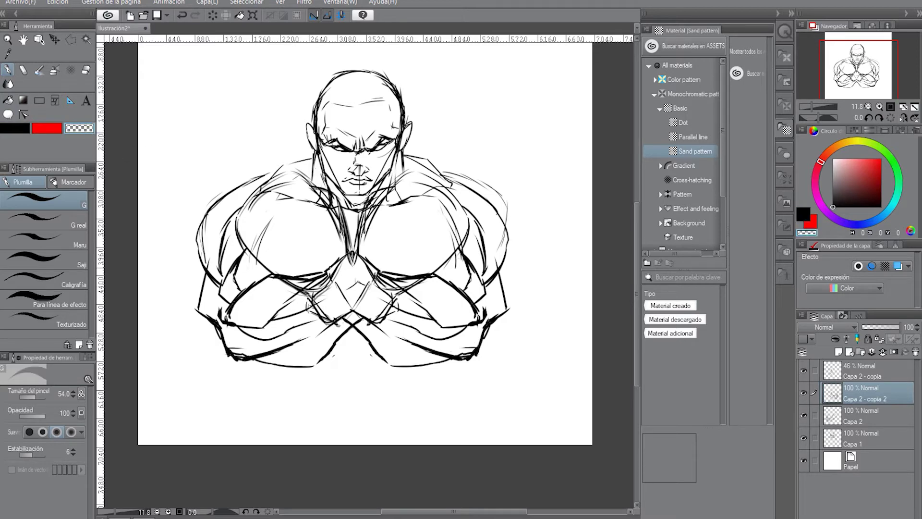
pyautogui.moveTo(292, 279)
pyautogui.mouseDown()
pyautogui.moveTo(319, 291)
pyautogui.moveTo(308, 300)
pyautogui.mouseUp()
pyautogui.moveTo(370, 260); pyautogui.dragTo(373, 261)
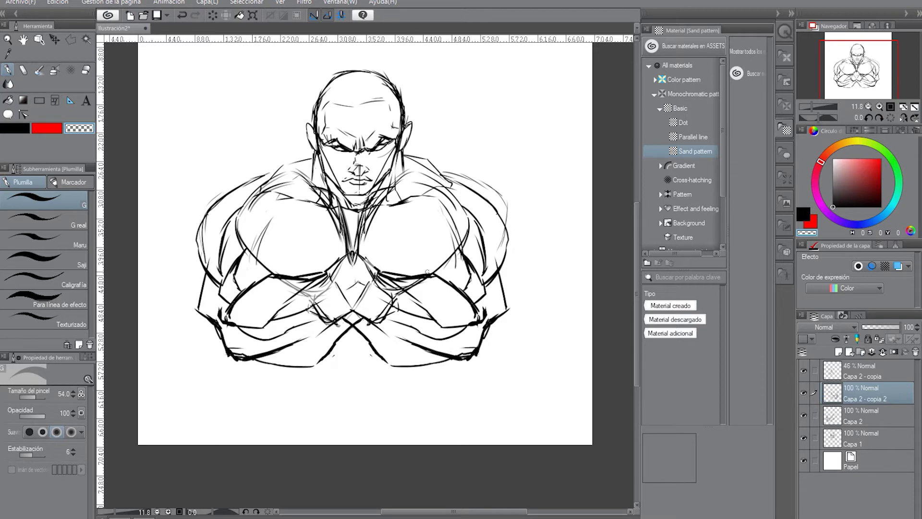
pyautogui.moveTo(427, 272)
pyautogui.mouseDown()
pyautogui.moveTo(414, 283)
pyautogui.moveTo(377, 274)
pyautogui.moveTo(356, 285)
pyautogui.moveTo(356, 260)
pyautogui.mouseUp()
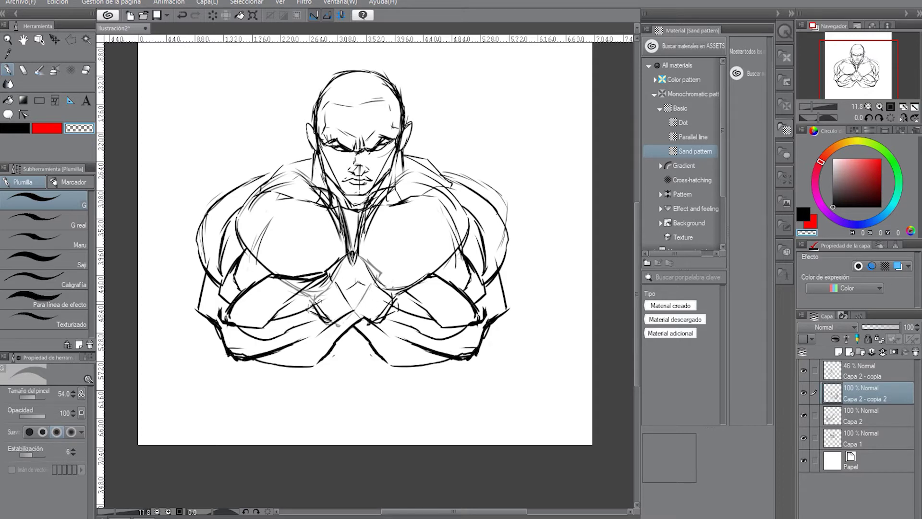
# Step: Hide the Capa 2 - copia layer and toggle Capa 2 and Capa 2 - copia 2 to compare their lines
pyautogui.click(802, 369)
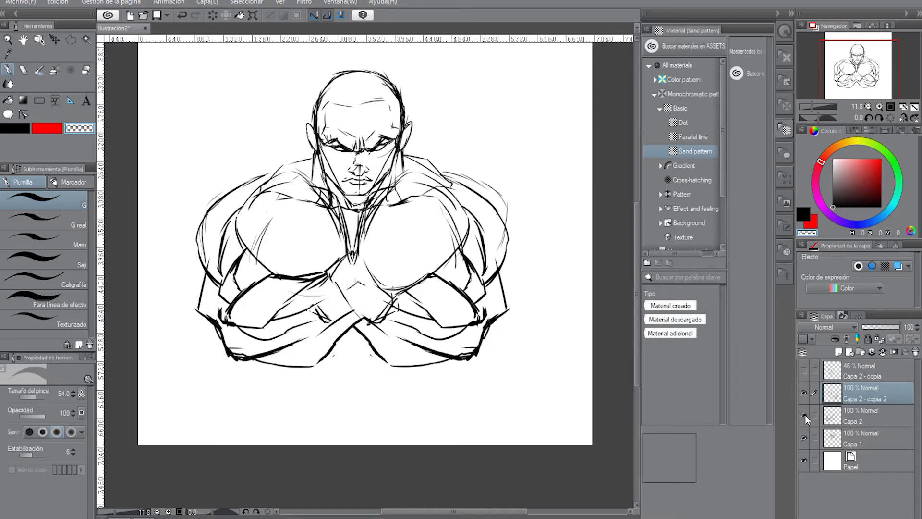
pyautogui.click(804, 414)
pyautogui.click(806, 414)
pyautogui.click(804, 392)
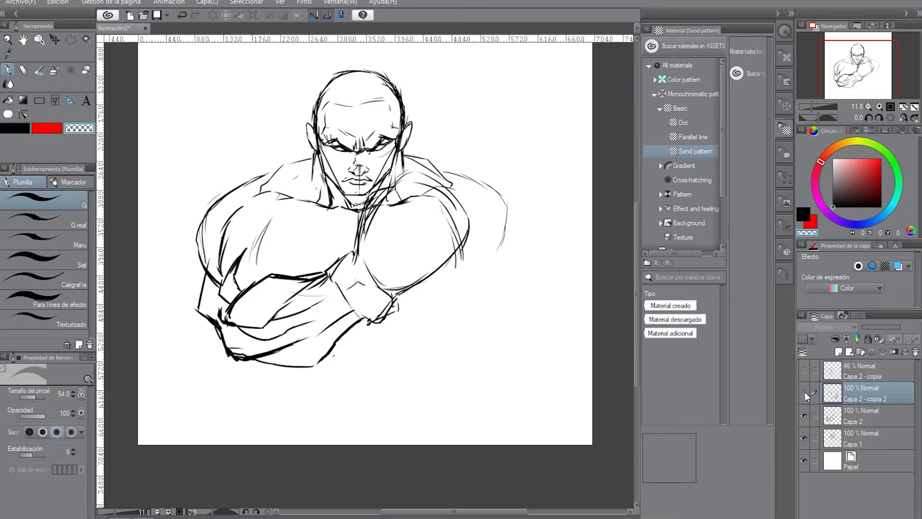
pyautogui.click(804, 391)
pyautogui.click(803, 390)
pyautogui.click(804, 391)
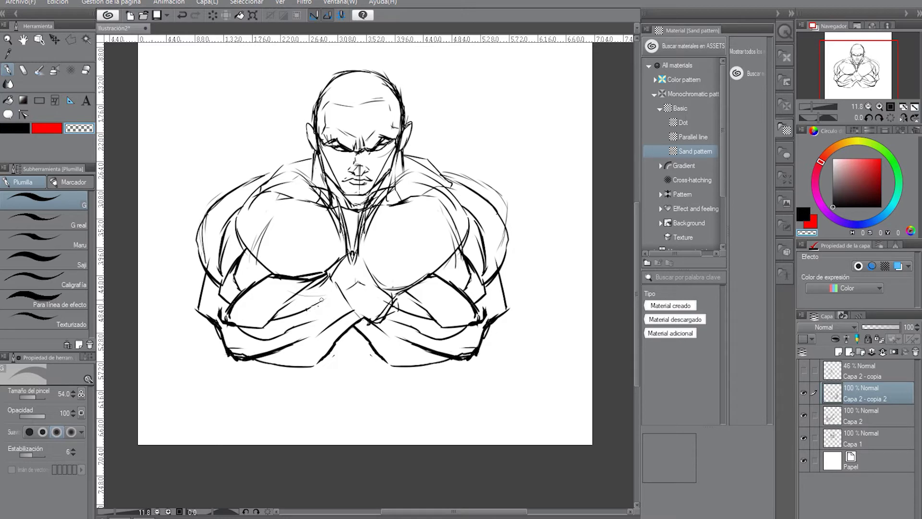
# Step: Erase the stray marks inside both pectorals and between them on Capa 1, using transparent colour at brush size 457.6
pyautogui.moveTo(321, 300); pyautogui.dragTo(307, 309)
pyautogui.moveTo(38, 397); pyautogui.dragTo(42, 398)
pyautogui.click(840, 433)
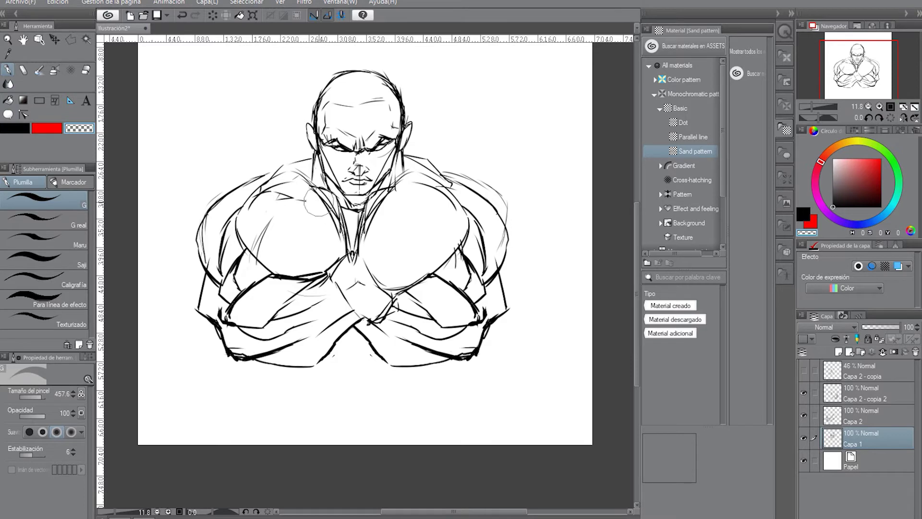
pyautogui.moveTo(276, 195)
pyautogui.mouseDown()
pyautogui.moveTo(255, 222)
pyautogui.moveTo(262, 246)
pyautogui.moveTo(290, 251)
pyautogui.mouseUp()
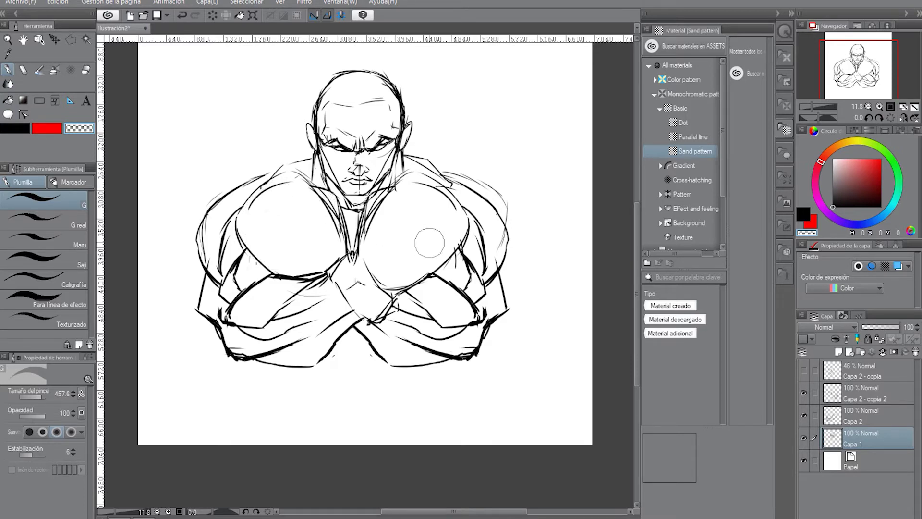
pyautogui.moveTo(428, 243)
pyautogui.mouseDown()
pyautogui.moveTo(455, 233)
pyautogui.moveTo(443, 247)
pyautogui.moveTo(448, 236)
pyautogui.mouseUp()
pyautogui.moveTo(331, 259); pyautogui.dragTo(355, 280)
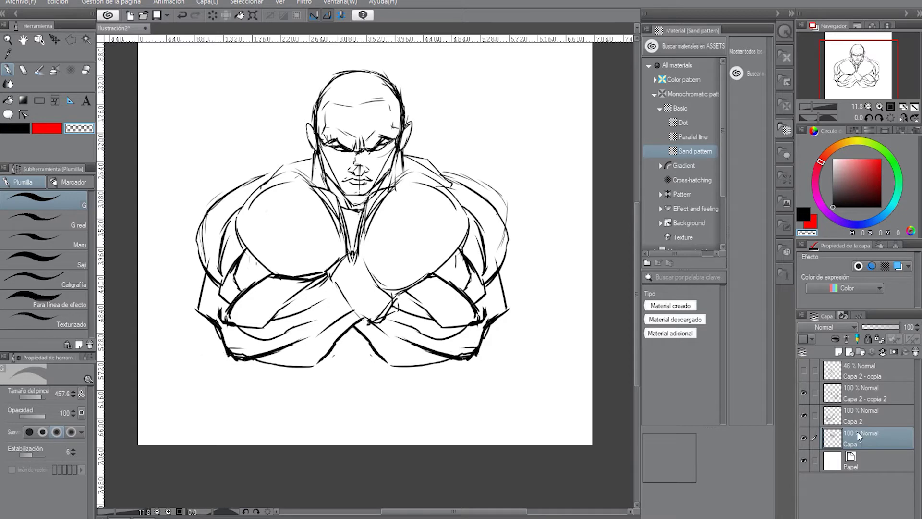
# Step: Select the head on Capa 1 with a polyline selection, move it slightly upward and clear the selection
pyautogui.click(69, 39)
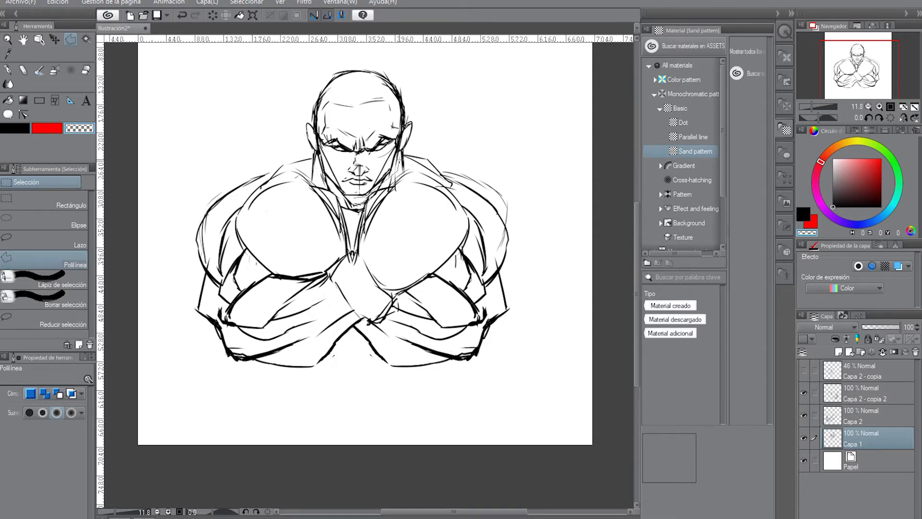
pyautogui.click(403, 155)
pyautogui.click(428, 84)
pyautogui.click(330, 53)
pyautogui.click(284, 119)
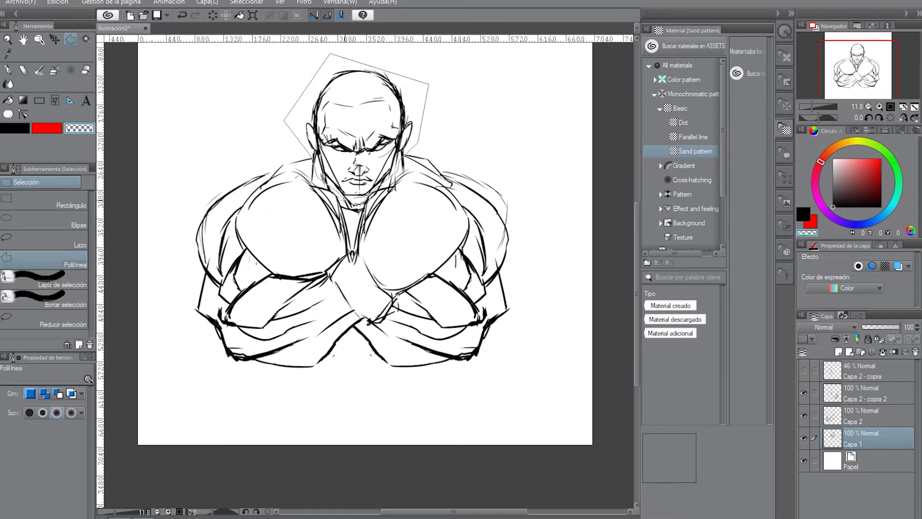
pyautogui.doubleClick(355, 196)
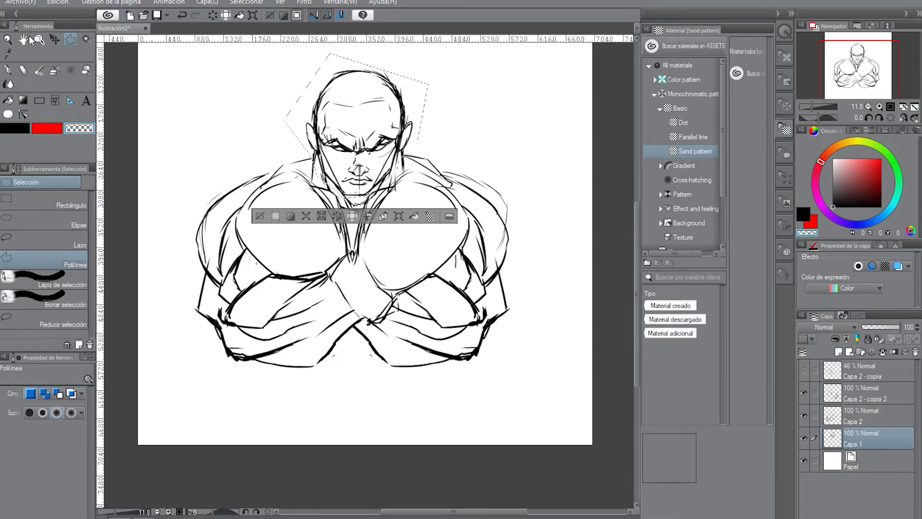
pyautogui.click(54, 40)
pyautogui.moveTo(367, 166); pyautogui.dragTo(368, 158)
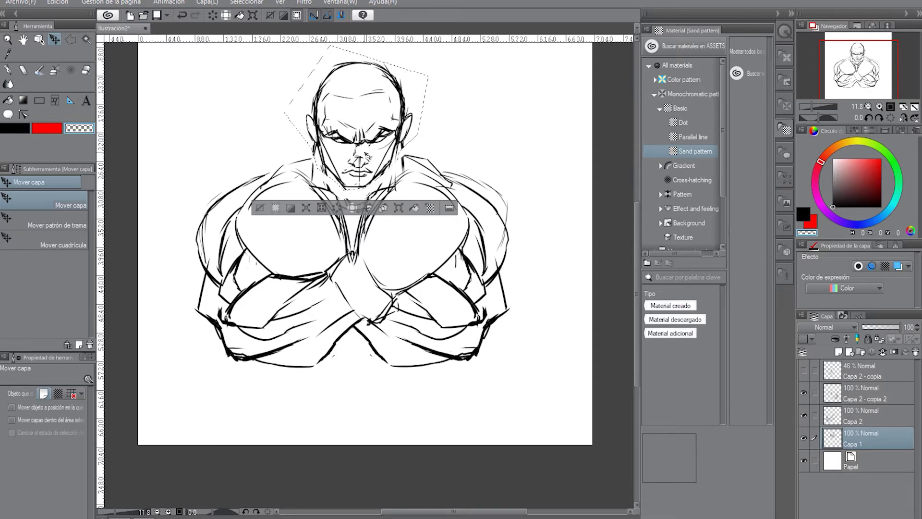
pyautogui.click(70, 40)
pyautogui.click(192, 83)
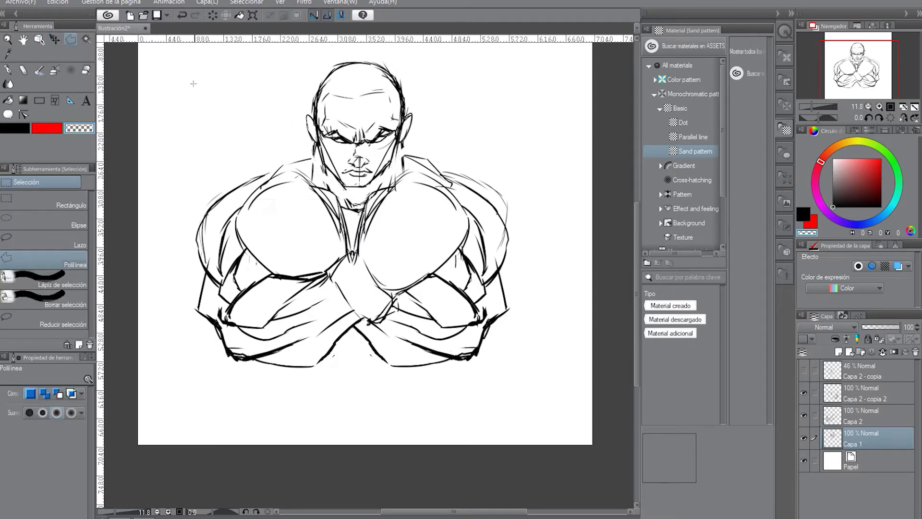
# Step: Redraw the neck sides and throat lines below the raised head in black at pen size 55.6, cleaning up with transparent colour
pyautogui.click(9, 71)
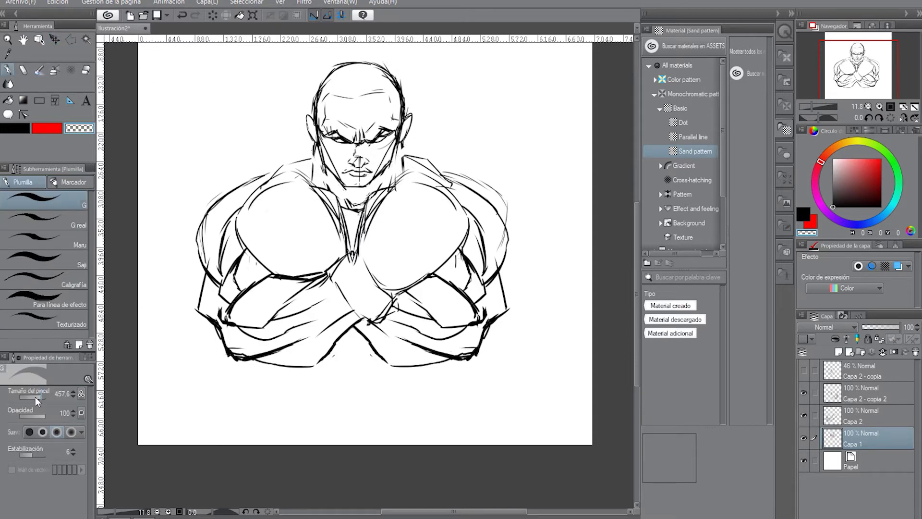
pyautogui.moveTo(35, 396); pyautogui.dragTo(37, 396)
pyautogui.hotkey('ctrl', 'z')
pyautogui.click(24, 128)
pyautogui.moveTo(402, 155)
pyautogui.mouseDown()
pyautogui.moveTo(401, 166)
pyautogui.moveTo(401, 156)
pyautogui.mouseUp()
pyautogui.moveTo(311, 145); pyautogui.dragTo(315, 176)
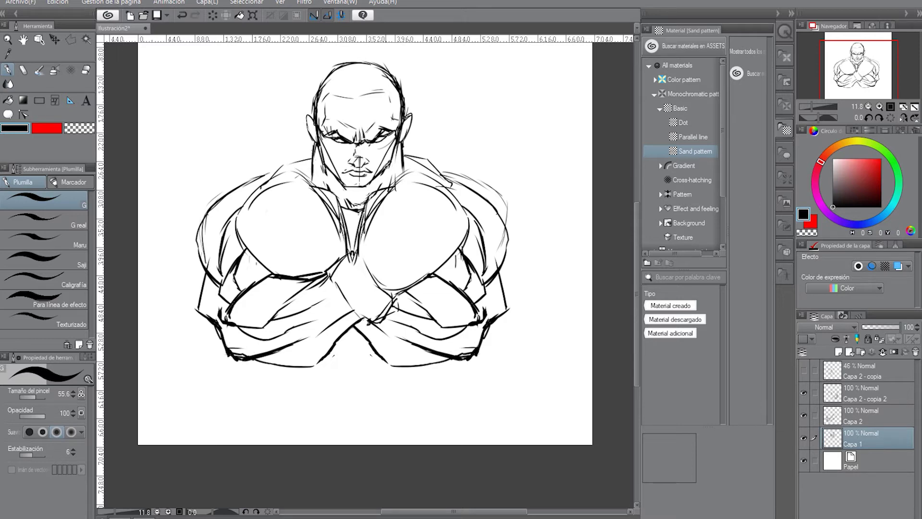
pyautogui.moveTo(387, 165); pyautogui.dragTo(374, 194)
pyautogui.moveTo(328, 168); pyautogui.dragTo(355, 209)
pyautogui.moveTo(322, 168); pyautogui.dragTo(328, 190)
pyautogui.moveTo(393, 166)
pyautogui.mouseDown()
pyautogui.moveTo(389, 187)
pyautogui.moveTo(389, 170)
pyautogui.mouseUp()
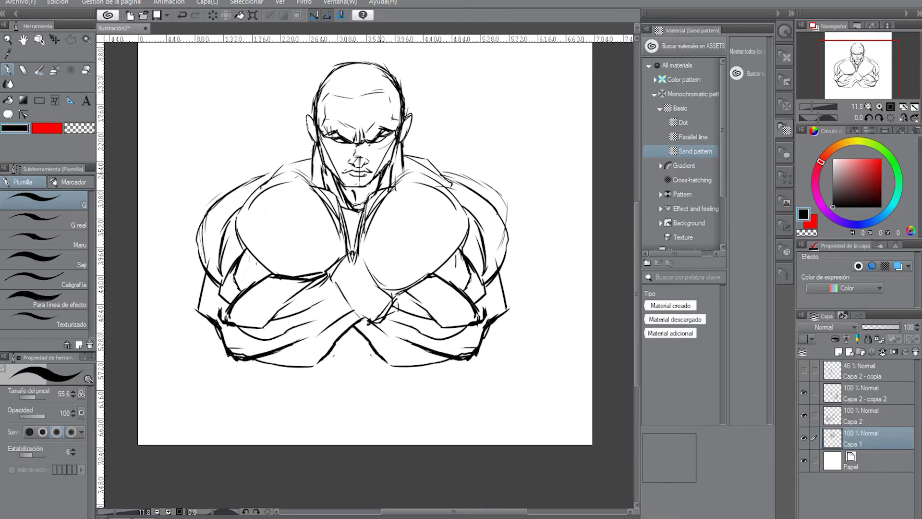
pyautogui.click(87, 129)
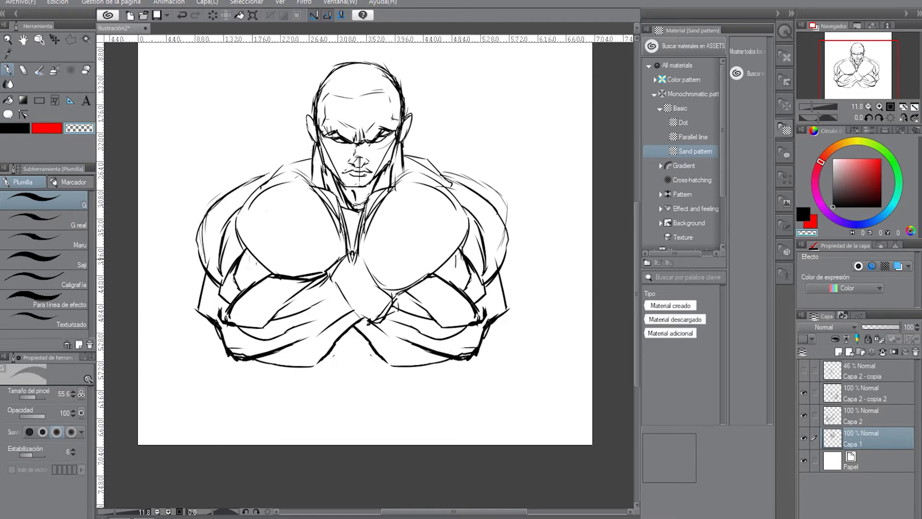
pyautogui.click(13, 126)
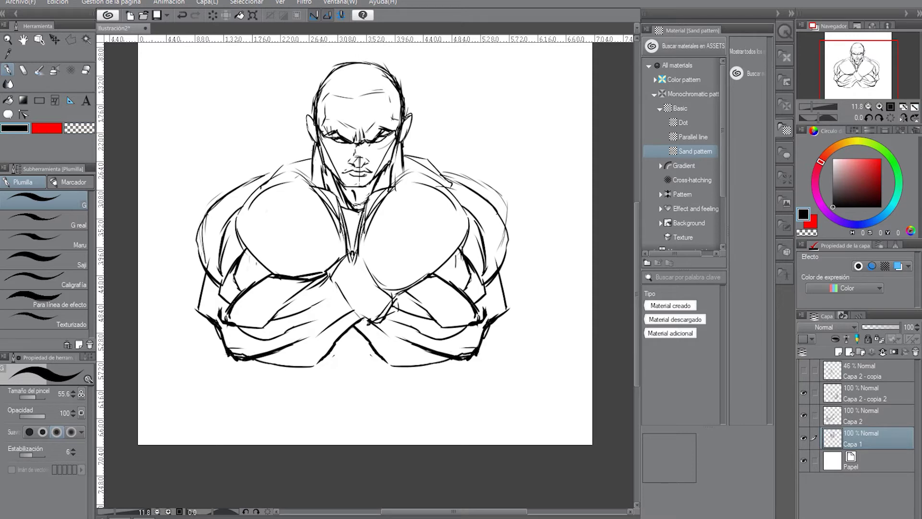
# Step: Select the Capa 2 and Capa 2 - copia 2 layers together and move the arms slightly to the right
pyautogui.click(856, 413)
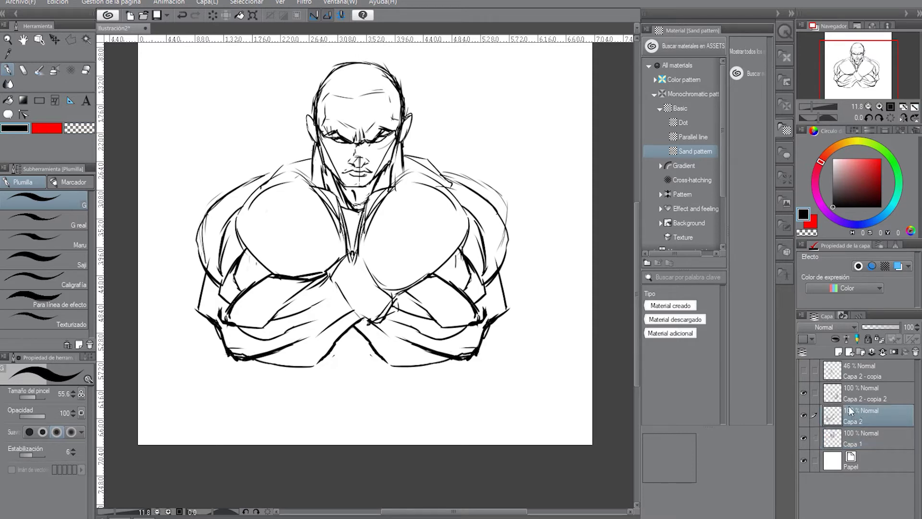
pyautogui.keyDown('ctrl'); pyautogui.click(852, 395); pyautogui.keyUp('ctrl')
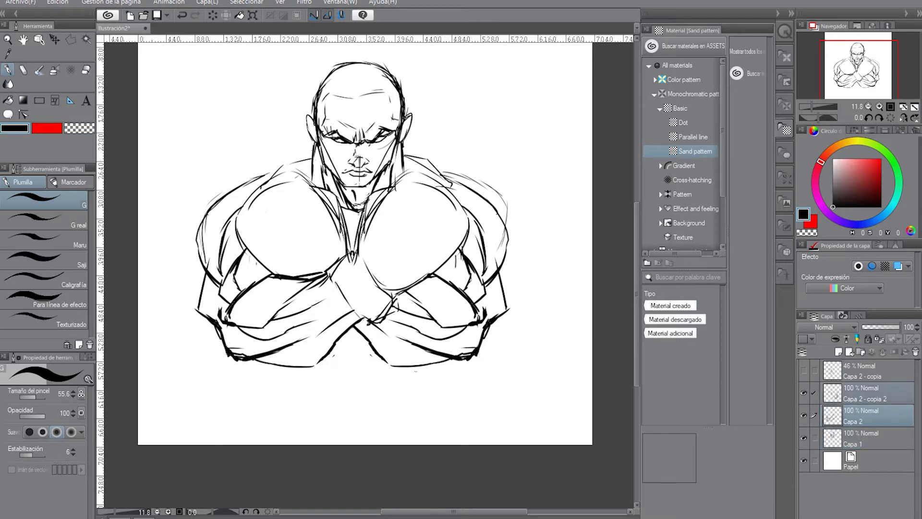
pyautogui.click(54, 40)
pyautogui.moveTo(153, 102); pyautogui.dragTo(161, 125)
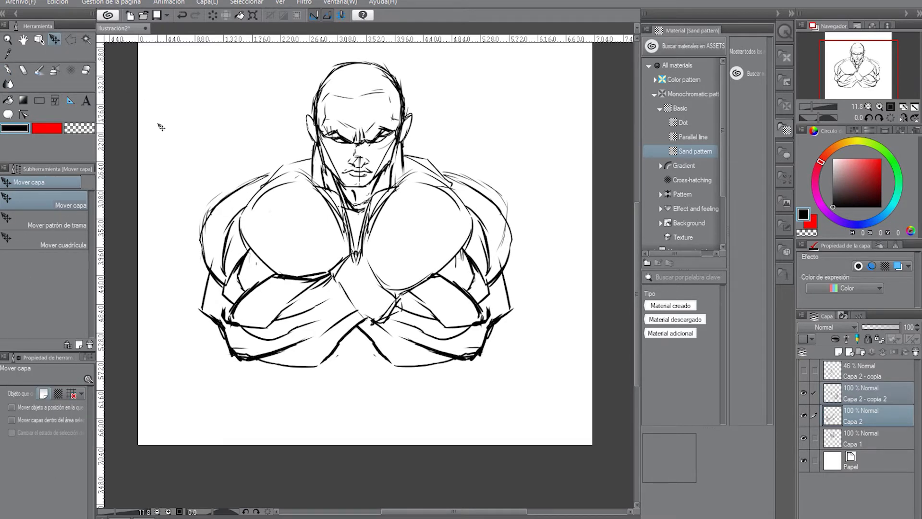
# Step: Erase the rough outer contour strokes around the right-hand shoulder on Capa 1 with transparent colour
pyautogui.click(866, 440)
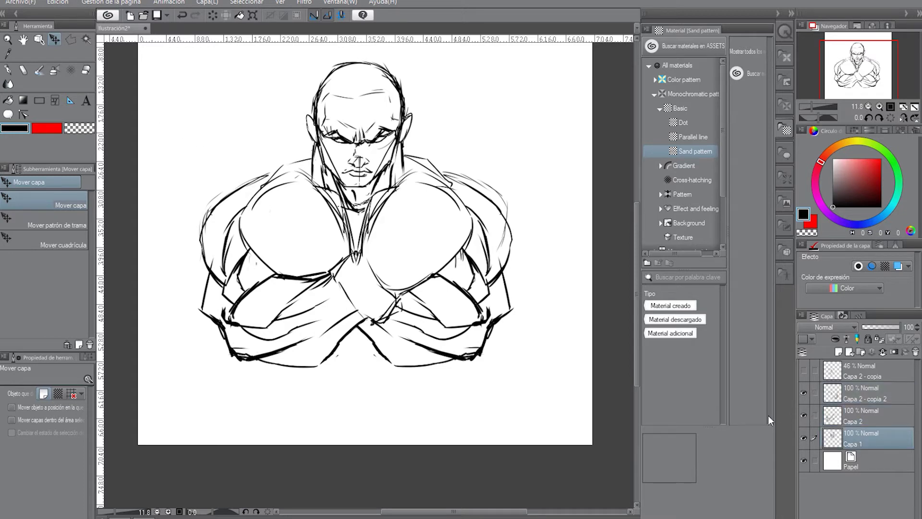
pyautogui.click(8, 70)
pyautogui.moveTo(451, 170); pyautogui.dragTo(480, 184)
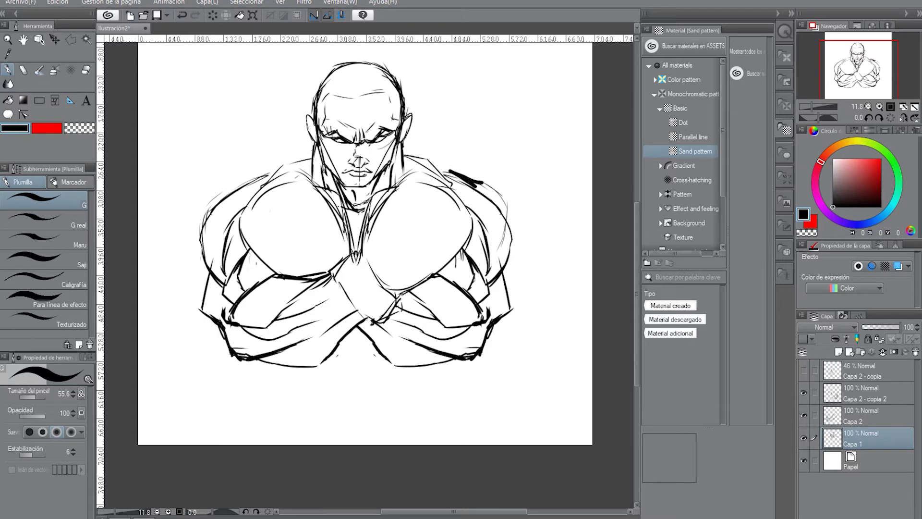
pyautogui.click(78, 130)
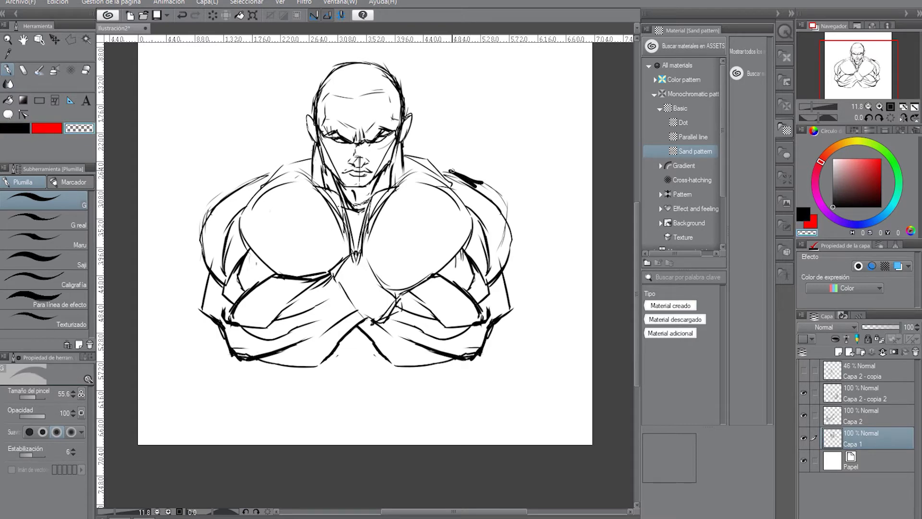
pyautogui.hotkey('ctrl', 'z')
pyautogui.moveTo(463, 174)
pyautogui.mouseDown()
pyautogui.moveTo(507, 216)
pyautogui.moveTo(502, 244)
pyautogui.mouseUp()
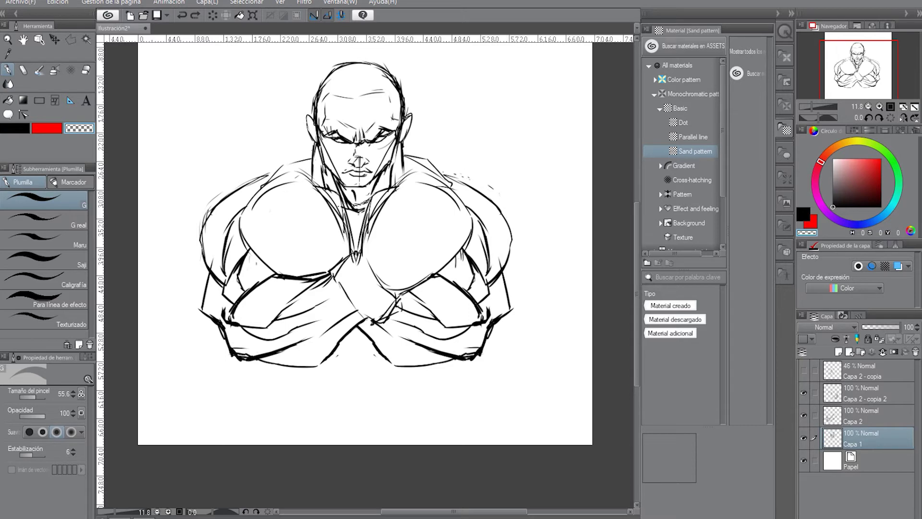
pyautogui.moveTo(502, 206); pyautogui.dragTo(504, 203)
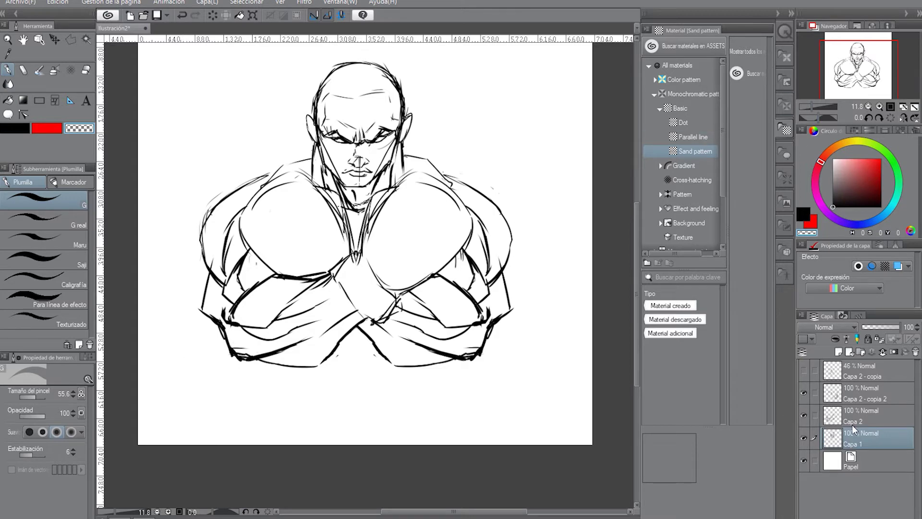
# Step: Merge Capa 1, Capa 2 and Capa 2 - copia 2 into one layer and delete the Capa 2 - copia layer
pyautogui.keyDown('shift'); pyautogui.click(856, 396); pyautogui.keyUp('shift')
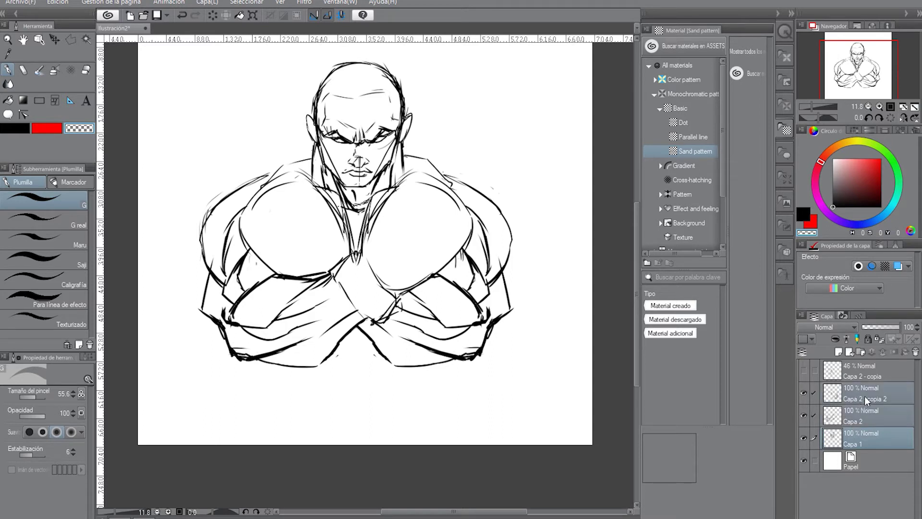
pyautogui.rightClick(864, 396)
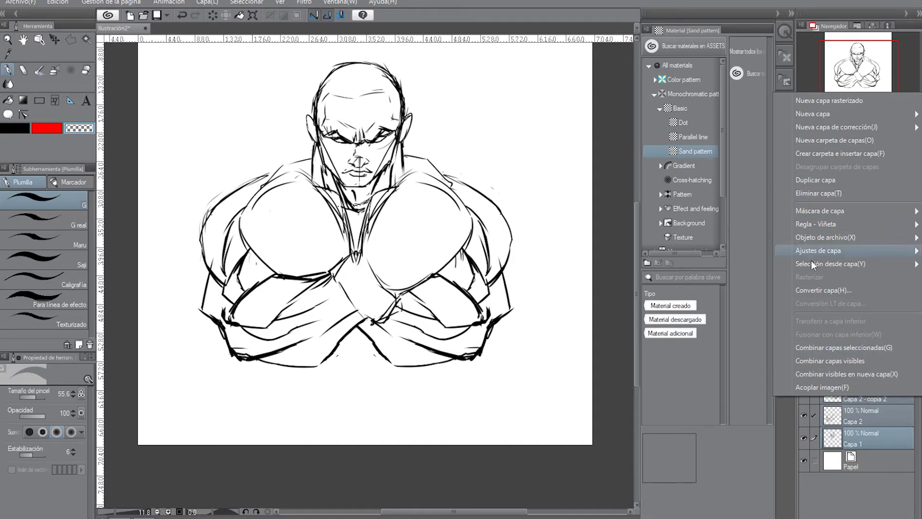
pyautogui.click(857, 347)
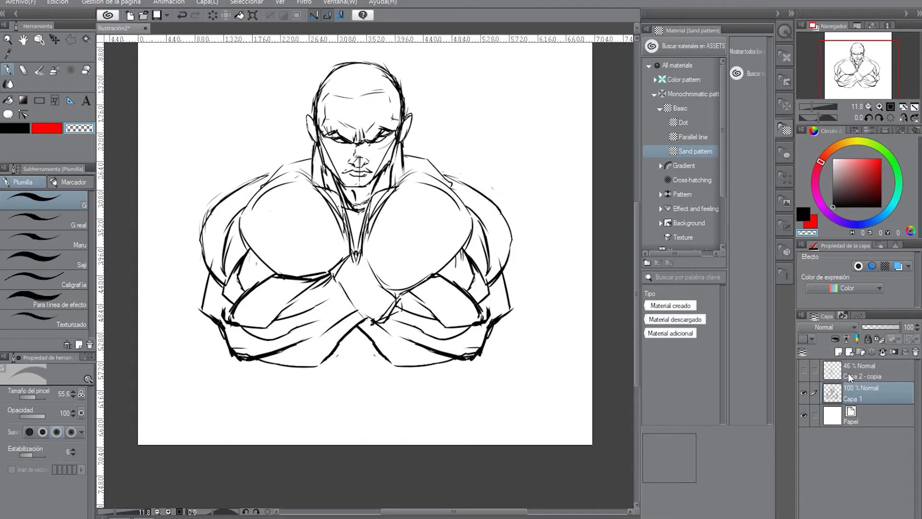
pyautogui.click(836, 375)
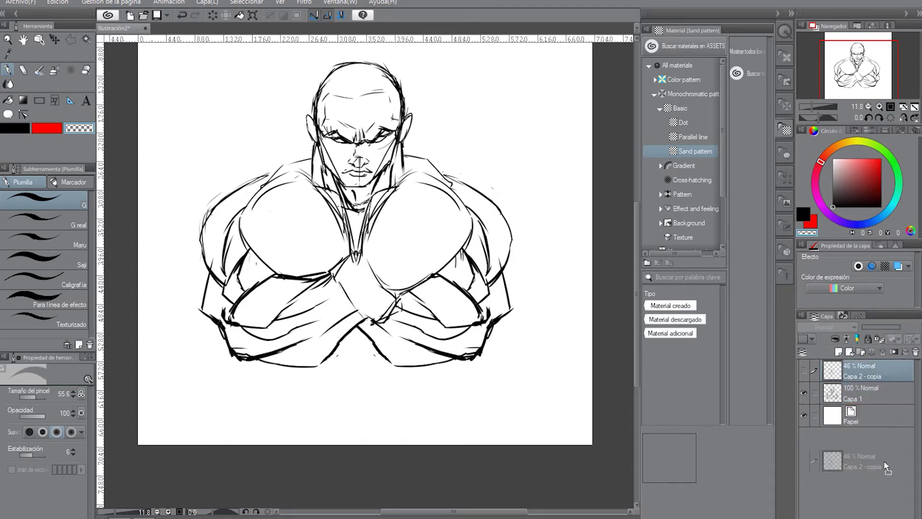
pyautogui.click(914, 353)
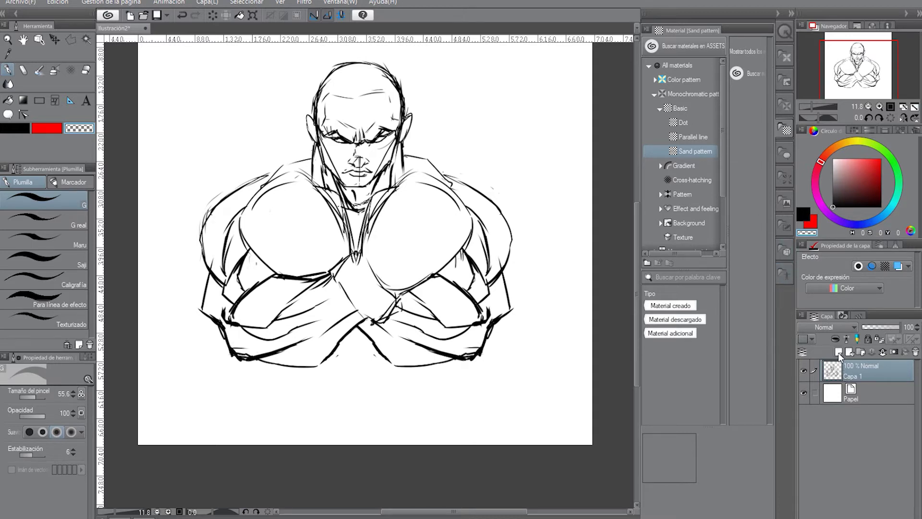
# Step: Duplicate the merged Capa 1 layer and hide the original
pyautogui.moveTo(833, 372); pyautogui.dragTo(838, 353)
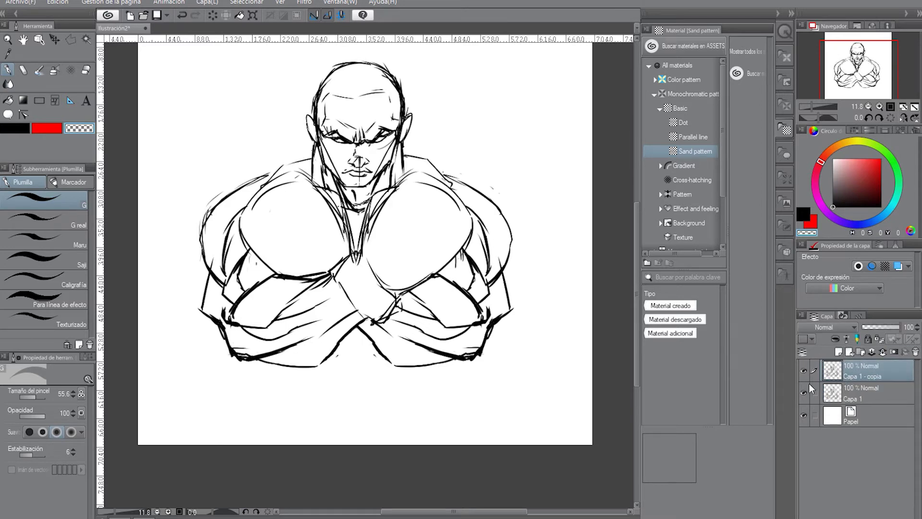
pyautogui.click(804, 393)
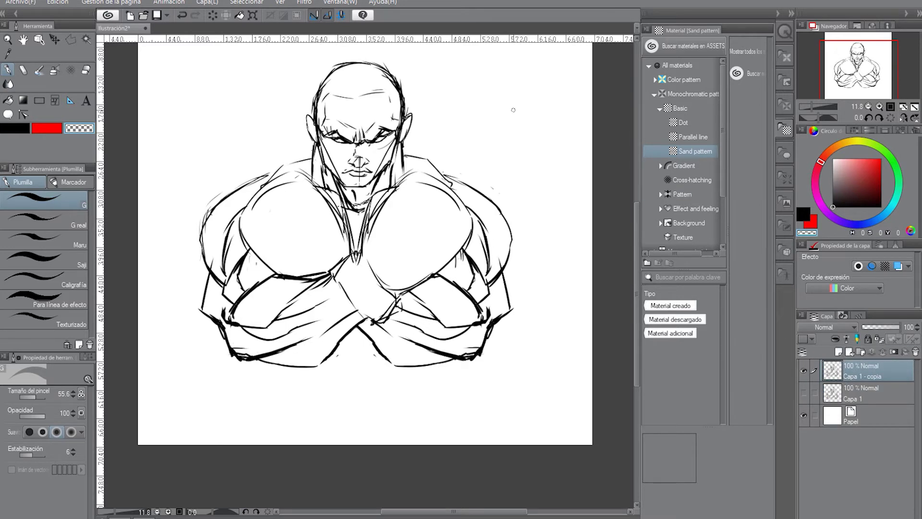
pyautogui.moveTo(865, 69); pyautogui.dragTo(861, 60)
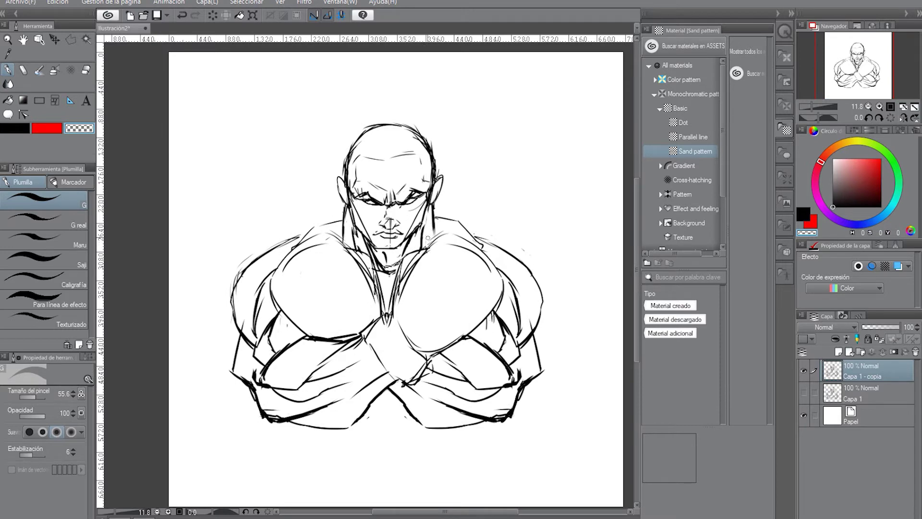
# Step: Draw a black hood opening arching over the forehead and running down both sides of the face to the neck
pyautogui.click(14, 128)
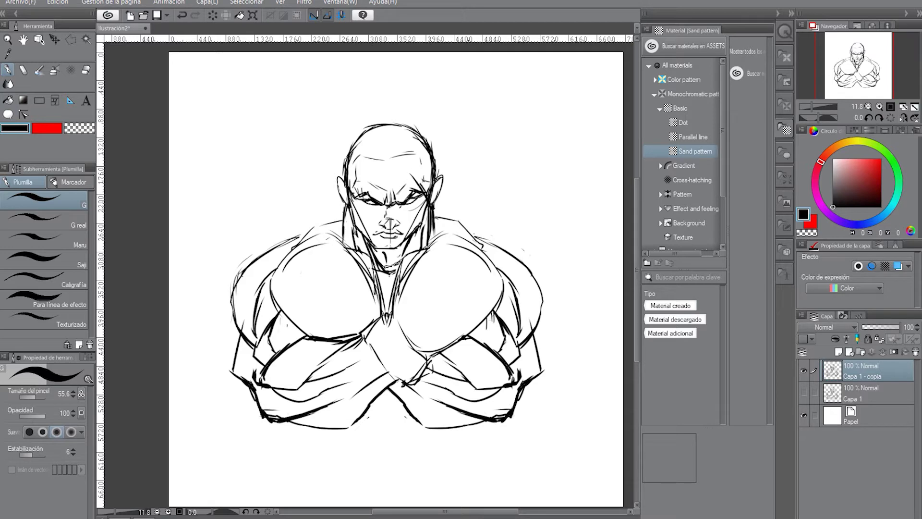
pyautogui.moveTo(425, 191)
pyautogui.mouseDown()
pyautogui.moveTo(391, 158)
pyautogui.moveTo(374, 161)
pyautogui.moveTo(353, 190)
pyautogui.moveTo(345, 232)
pyautogui.mouseUp()
pyautogui.moveTo(429, 213); pyautogui.dragTo(406, 281)
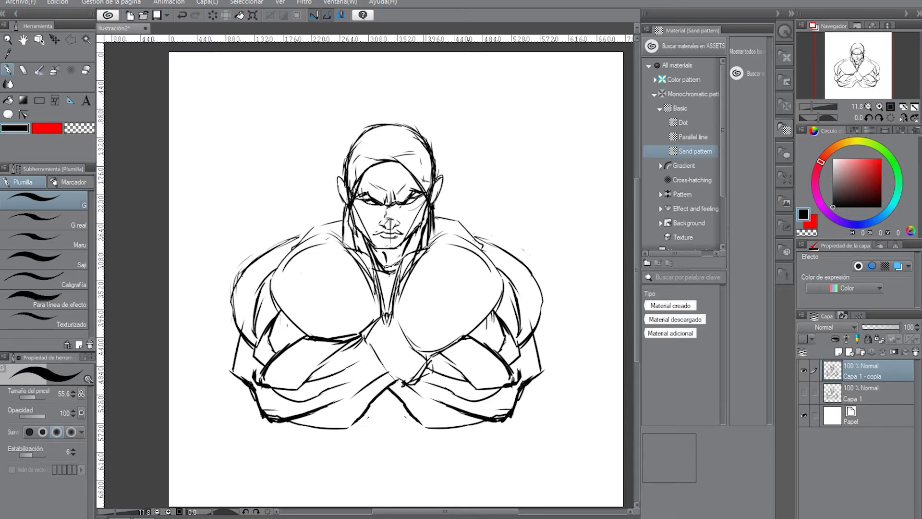
pyautogui.moveTo(425, 219); pyautogui.dragTo(402, 287)
pyautogui.moveTo(423, 240); pyautogui.dragTo(427, 214)
pyautogui.moveTo(354, 206)
pyautogui.mouseDown()
pyautogui.moveTo(347, 240)
pyautogui.moveTo(371, 276)
pyautogui.mouseUp()
pyautogui.moveTo(348, 235); pyautogui.dragTo(363, 271)
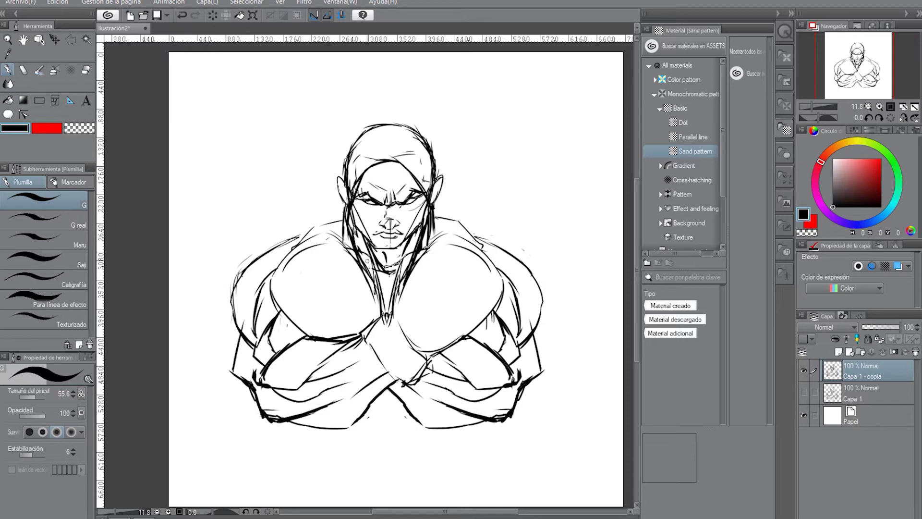
# Step: Draw the hood's outer contour over the head down to both shoulders and erase the excess strokes on its right-hand edge
pyautogui.moveTo(412, 124)
pyautogui.mouseDown()
pyautogui.moveTo(442, 177)
pyautogui.moveTo(439, 159)
pyautogui.mouseUp()
pyautogui.moveTo(380, 123); pyautogui.dragTo(438, 144)
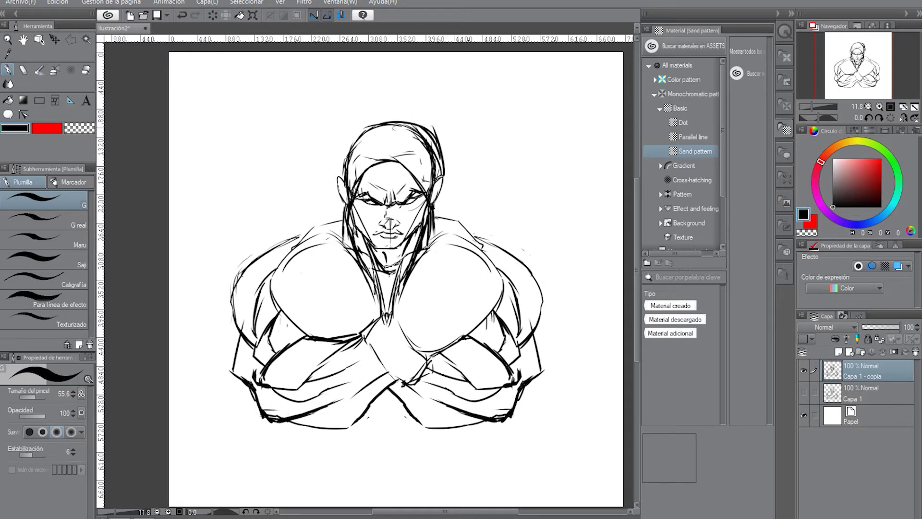
pyautogui.hotkey('ctrl', 'z')
pyautogui.moveTo(452, 236)
pyautogui.mouseDown()
pyautogui.moveTo(426, 133)
pyautogui.moveTo(388, 124)
pyautogui.moveTo(338, 194)
pyautogui.mouseUp()
pyautogui.moveTo(350, 150)
pyautogui.mouseDown()
pyautogui.moveTo(327, 217)
pyautogui.moveTo(335, 241)
pyautogui.mouseUp()
pyautogui.moveTo(335, 199); pyautogui.dragTo(325, 225)
pyautogui.moveTo(349, 153)
pyautogui.mouseDown()
pyautogui.moveTo(365, 127)
pyautogui.moveTo(384, 123)
pyautogui.mouseUp()
pyautogui.click(83, 128)
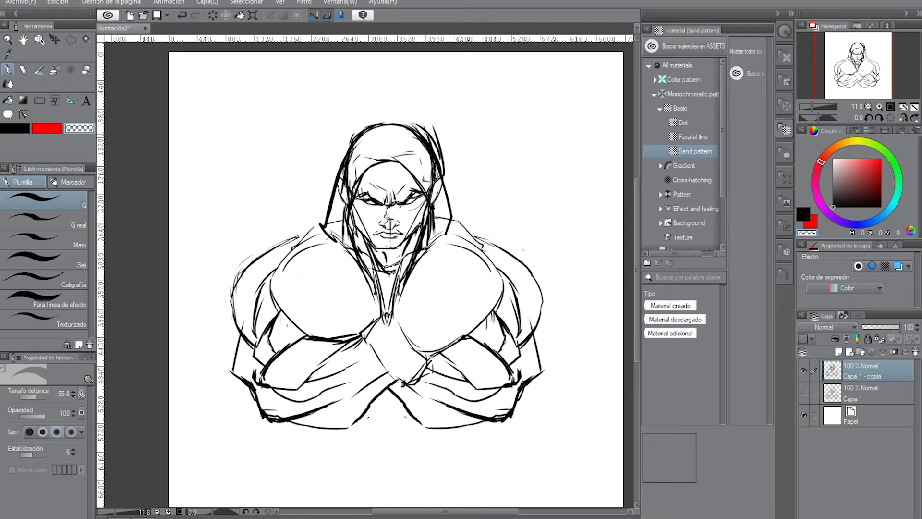
pyautogui.moveTo(443, 173)
pyautogui.mouseDown()
pyautogui.moveTo(430, 136)
pyautogui.moveTo(439, 149)
pyautogui.mouseUp()
pyautogui.click(16, 128)
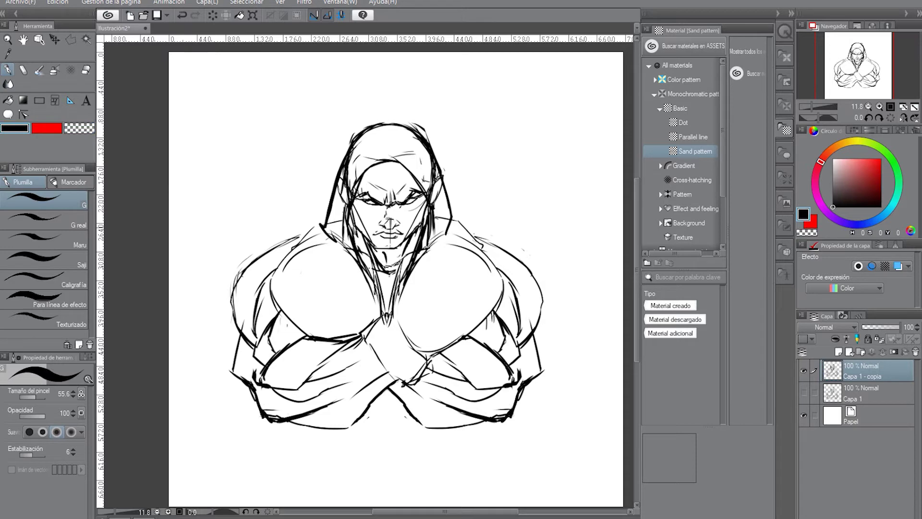
# Step: Draw the garment's shoulder lines from the hood over both shoulders and outline the outer upper arms
pyautogui.moveTo(453, 221)
pyautogui.mouseDown()
pyautogui.moveTo(521, 255)
pyautogui.moveTo(520, 278)
pyautogui.mouseUp()
pyautogui.moveTo(322, 224)
pyautogui.mouseDown()
pyautogui.moveTo(257, 246)
pyautogui.moveTo(249, 272)
pyautogui.moveTo(240, 270)
pyautogui.mouseUp()
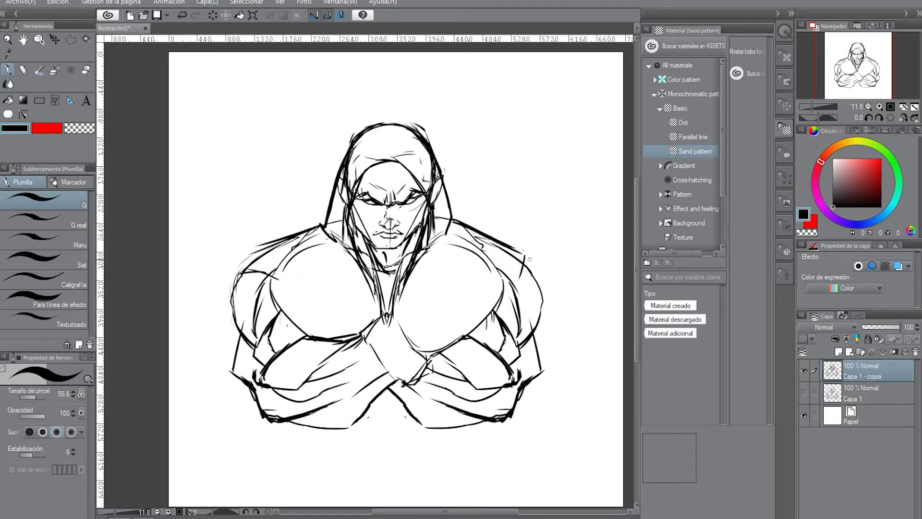
pyautogui.moveTo(535, 260); pyautogui.dragTo(502, 286)
pyautogui.moveTo(534, 259); pyautogui.dragTo(540, 314)
pyautogui.moveTo(534, 279); pyautogui.dragTo(540, 327)
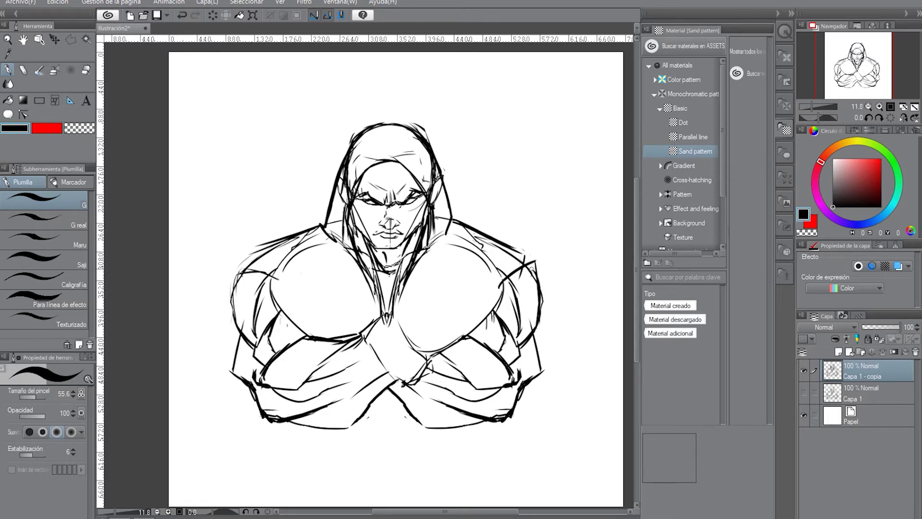
pyautogui.moveTo(533, 260); pyautogui.dragTo(517, 251)
pyautogui.moveTo(287, 234)
pyautogui.mouseDown()
pyautogui.moveTo(229, 279)
pyautogui.moveTo(236, 265)
pyautogui.moveTo(232, 312)
pyautogui.mouseUp()
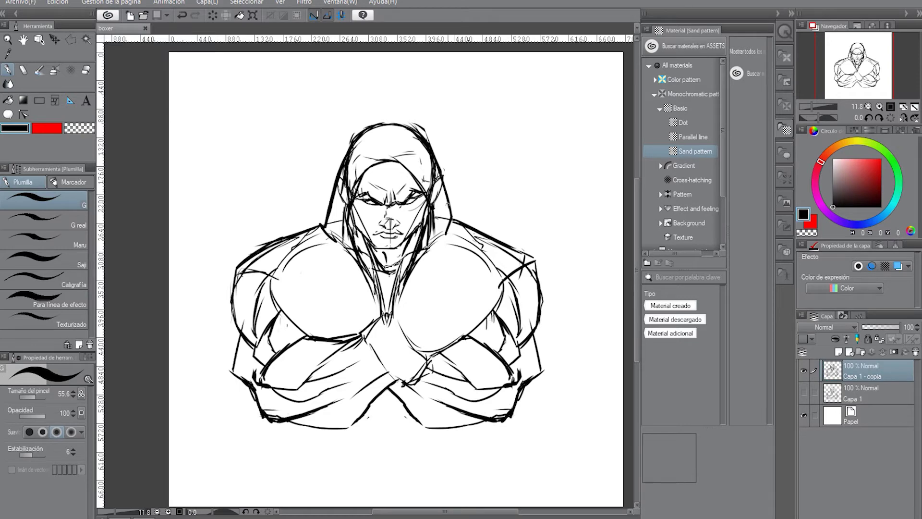
# Step: Thicken the hood opening's arch over the forehead and draw a second arched line above it running down both sides
pyautogui.moveTo(449, 206); pyautogui.dragTo(398, 165)
pyautogui.moveTo(444, 210); pyautogui.dragTo(443, 236)
pyautogui.moveTo(411, 172)
pyautogui.mouseDown()
pyautogui.moveTo(381, 172)
pyautogui.moveTo(395, 166)
pyautogui.moveTo(350, 196)
pyautogui.mouseUp()
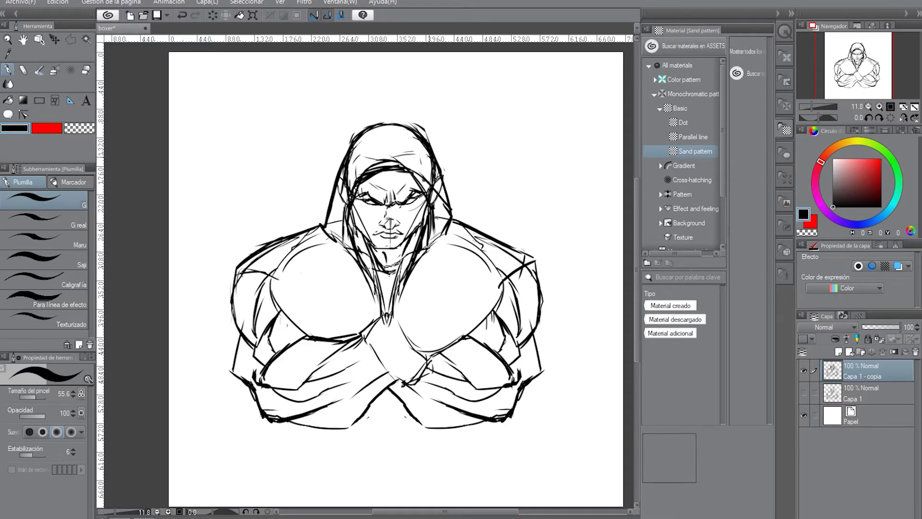
pyautogui.moveTo(429, 158)
pyautogui.mouseDown()
pyautogui.moveTo(396, 139)
pyautogui.moveTo(357, 147)
pyautogui.moveTo(338, 173)
pyautogui.moveTo(328, 227)
pyautogui.moveTo(346, 220)
pyautogui.mouseUp()
pyautogui.moveTo(432, 187); pyautogui.dragTo(424, 215)
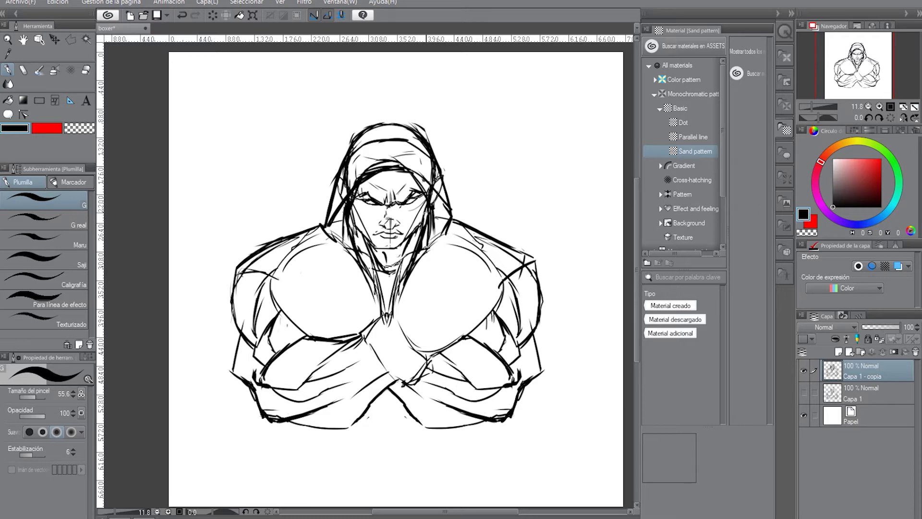
pyautogui.moveTo(426, 173)
pyautogui.mouseDown()
pyautogui.moveTo(419, 202)
pyautogui.moveTo(420, 187)
pyautogui.moveTo(372, 168)
pyautogui.moveTo(415, 152)
pyautogui.mouseUp()
# Step: Erase the old arch above the forehead and the excess strokes along the hood's sides and beside the neck
pyautogui.click(76, 126)
pyautogui.moveTo(363, 168)
pyautogui.mouseDown()
pyautogui.moveTo(342, 192)
pyautogui.moveTo(343, 168)
pyautogui.moveTo(362, 174)
pyautogui.moveTo(377, 164)
pyautogui.mouseUp()
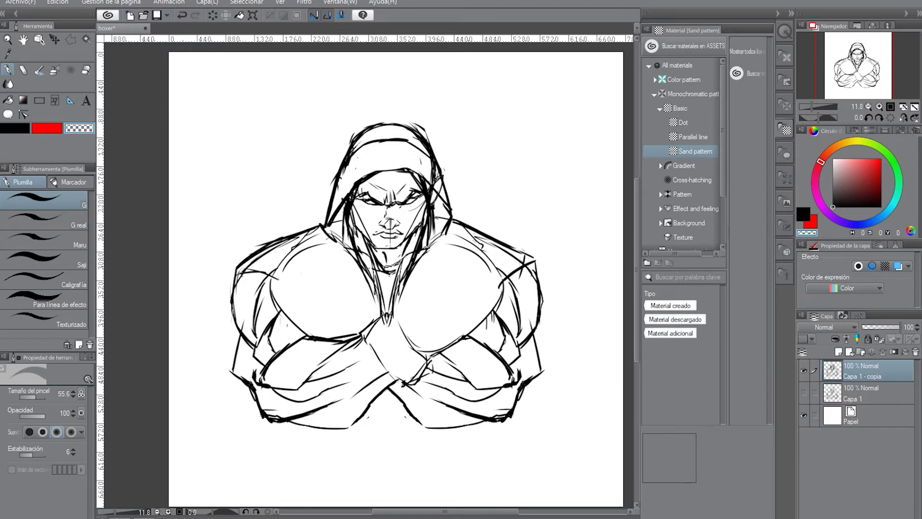
pyautogui.moveTo(427, 174)
pyautogui.mouseDown()
pyautogui.moveTo(436, 188)
pyautogui.moveTo(437, 168)
pyautogui.moveTo(421, 248)
pyautogui.moveTo(445, 221)
pyautogui.mouseUp()
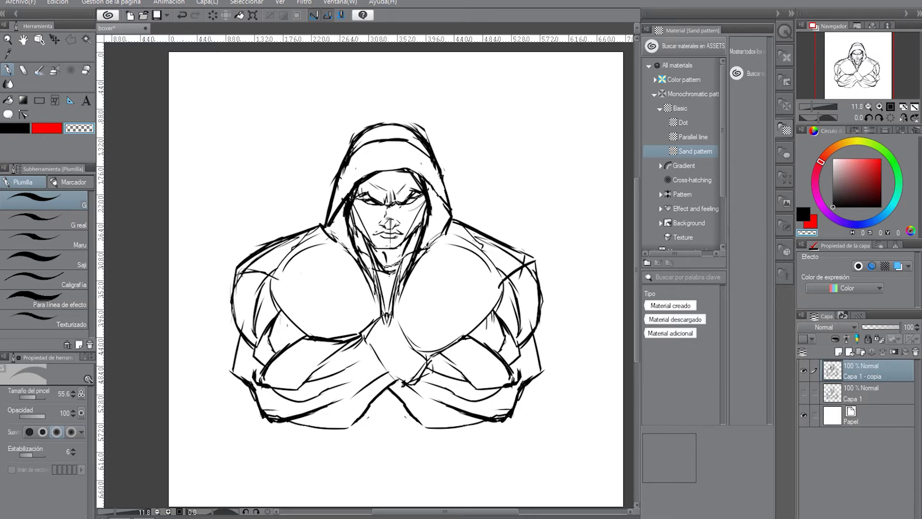
pyautogui.moveTo(346, 231); pyautogui.dragTo(367, 270)
pyautogui.moveTo(428, 244)
pyautogui.mouseDown()
pyautogui.moveTo(405, 284)
pyautogui.moveTo(414, 261)
pyautogui.mouseUp()
pyautogui.hotkey('ctrl', 'z')
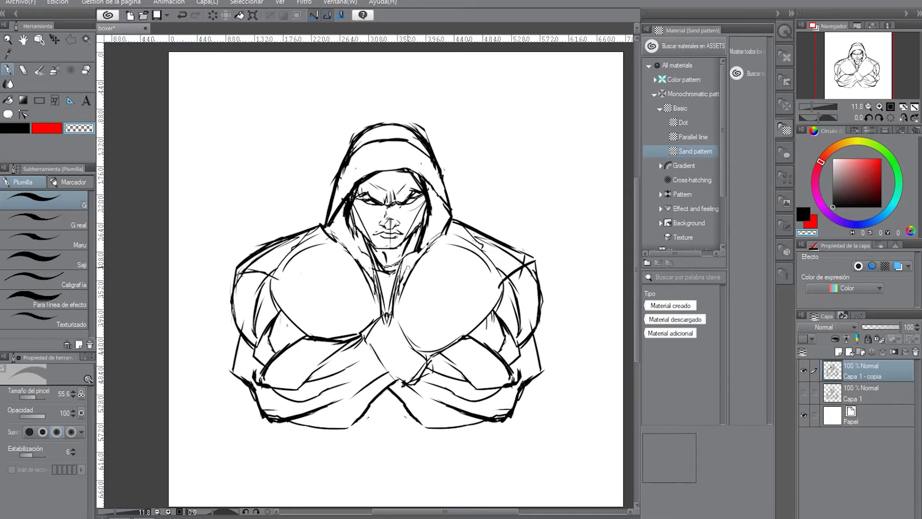
# Step: Draw a higher outer contour and a fold on the hood, and erase the old contour lines beneath
pyautogui.click(19, 128)
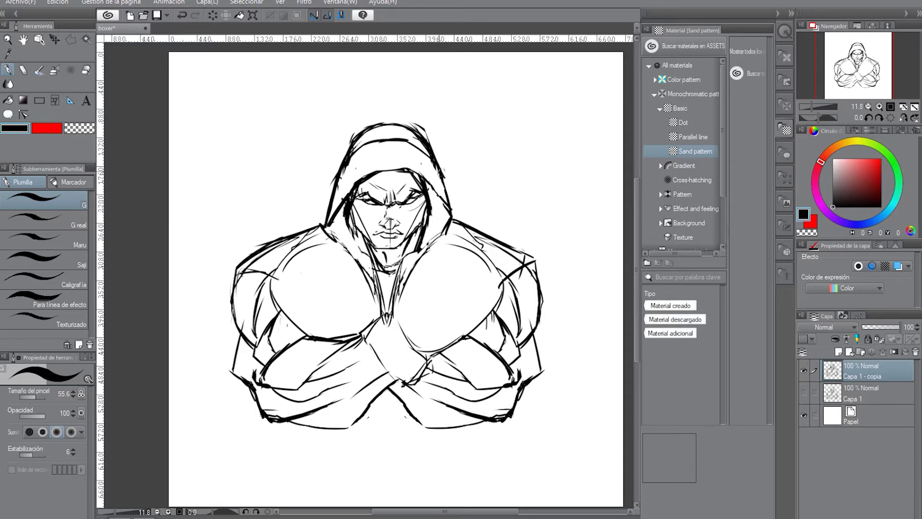
pyautogui.moveTo(410, 122)
pyautogui.mouseDown()
pyautogui.moveTo(371, 119)
pyautogui.moveTo(352, 142)
pyautogui.mouseUp()
pyautogui.moveTo(339, 167)
pyautogui.mouseDown()
pyautogui.moveTo(323, 223)
pyautogui.moveTo(338, 212)
pyautogui.mouseUp()
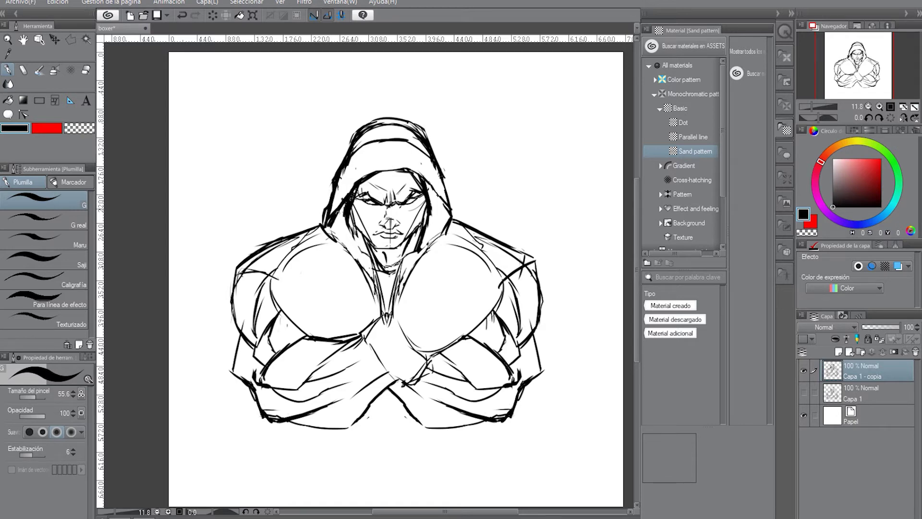
pyautogui.moveTo(360, 173); pyautogui.dragTo(373, 130)
pyautogui.press('c')
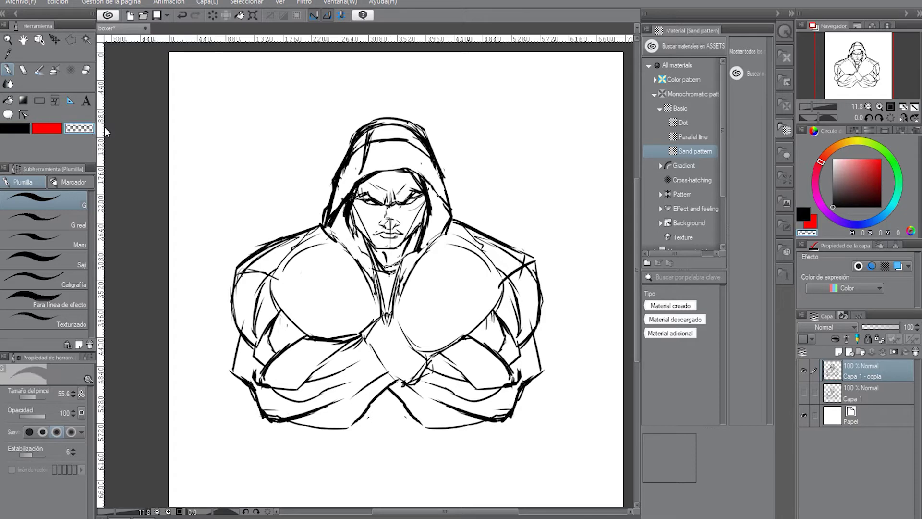
pyautogui.moveTo(428, 149)
pyautogui.mouseDown()
pyautogui.moveTo(409, 127)
pyautogui.moveTo(387, 124)
pyautogui.moveTo(365, 126)
pyautogui.moveTo(357, 141)
pyautogui.mouseUp()
# Step: Draw the hood's V-shaped neckline in black, from the sides of the face down to the middle of the chest
pyautogui.click(14, 129)
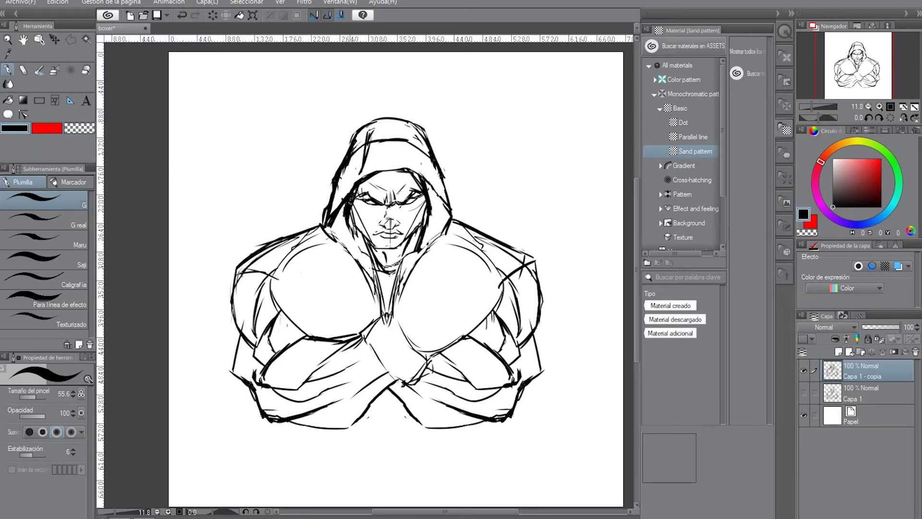
pyautogui.moveTo(351, 205)
pyautogui.mouseDown()
pyautogui.moveTo(354, 246)
pyautogui.moveTo(389, 304)
pyautogui.mouseUp()
pyautogui.moveTo(375, 261)
pyautogui.mouseDown()
pyautogui.moveTo(389, 298)
pyautogui.moveTo(392, 277)
pyautogui.mouseUp()
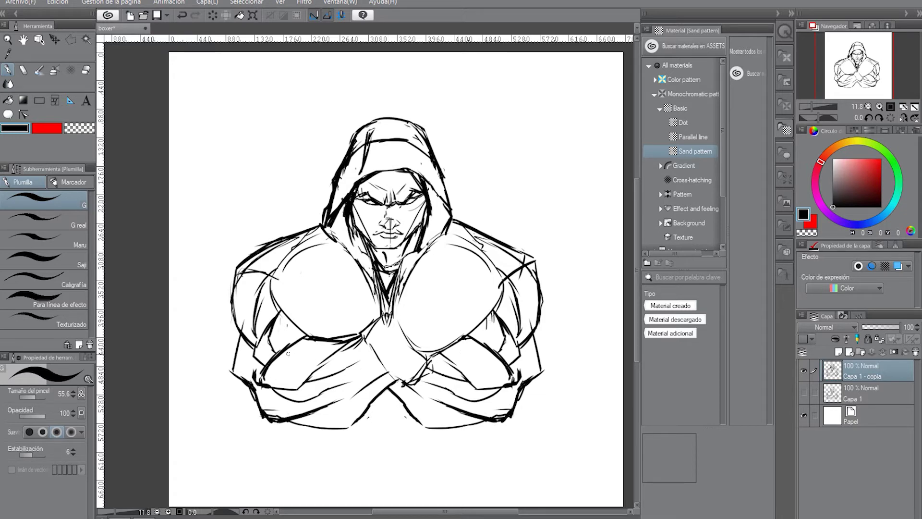
# Step: Draw a wide sleeve with inner fold lines hanging below the forearm on the left side of the figure
pyautogui.moveTo(297, 339)
pyautogui.mouseDown()
pyautogui.moveTo(283, 353)
pyautogui.moveTo(302, 474)
pyautogui.mouseUp()
pyautogui.moveTo(326, 425)
pyautogui.mouseDown()
pyautogui.moveTo(304, 476)
pyautogui.moveTo(253, 459)
pyautogui.moveTo(236, 421)
pyautogui.moveTo(250, 384)
pyautogui.moveTo(272, 462)
pyautogui.moveTo(263, 437)
pyautogui.mouseUp()
pyautogui.hotkey('ctrl', 'z')
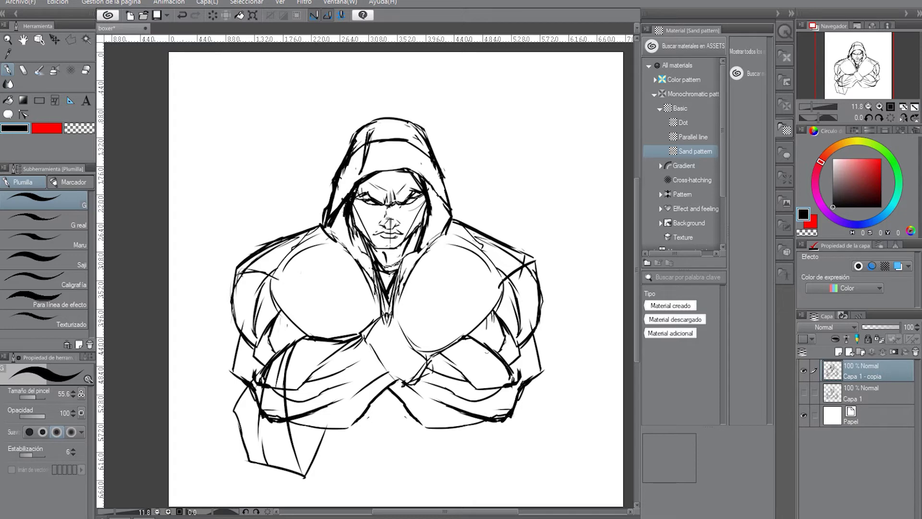
# Step: Draw the matching wide sleeve hanging below the forearm on the right side of the figure
pyautogui.moveTo(492, 353); pyautogui.dragTo(493, 414)
pyautogui.hotkey('ctrl', 'z')
pyautogui.moveTo(478, 339); pyautogui.dragTo(482, 414)
pyautogui.moveTo(476, 346); pyautogui.dragTo(465, 438)
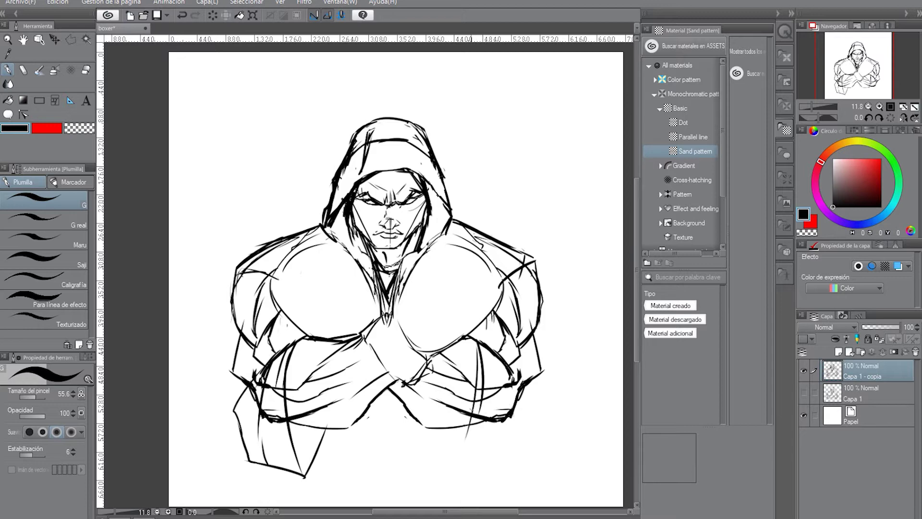
pyautogui.moveTo(477, 375); pyautogui.dragTo(456, 456)
pyautogui.moveTo(454, 424)
pyautogui.mouseDown()
pyautogui.moveTo(457, 461)
pyautogui.moveTo(499, 442)
pyautogui.moveTo(532, 397)
pyautogui.moveTo(538, 299)
pyautogui.mouseUp()
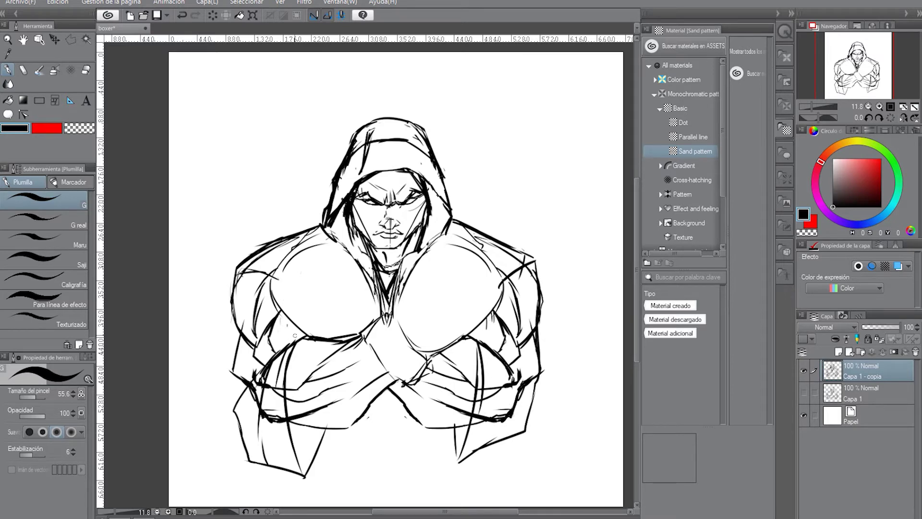
# Step: Add cloth fold strokes around both elbows and erase the excess strokes at the right elbow's outer edge
pyautogui.moveTo(302, 335)
pyautogui.mouseDown()
pyautogui.moveTo(243, 361)
pyautogui.moveTo(230, 391)
pyautogui.moveTo(259, 361)
pyautogui.mouseUp()
pyautogui.moveTo(298, 336); pyautogui.dragTo(269, 342)
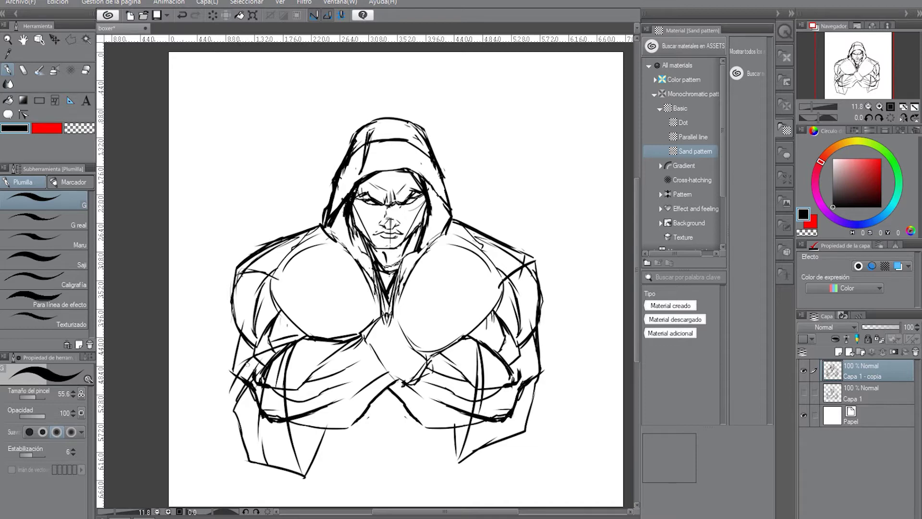
pyautogui.moveTo(233, 401); pyautogui.dragTo(241, 346)
pyautogui.moveTo(475, 338); pyautogui.dragTo(530, 378)
pyautogui.moveTo(469, 333)
pyautogui.mouseDown()
pyautogui.moveTo(529, 361)
pyautogui.moveTo(521, 344)
pyautogui.moveTo(536, 347)
pyautogui.moveTo(537, 330)
pyautogui.mouseUp()
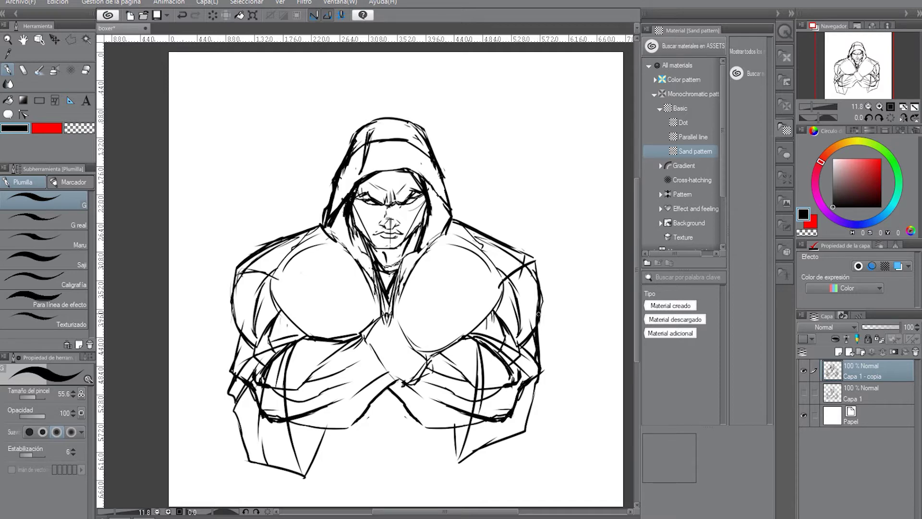
pyautogui.click(73, 128)
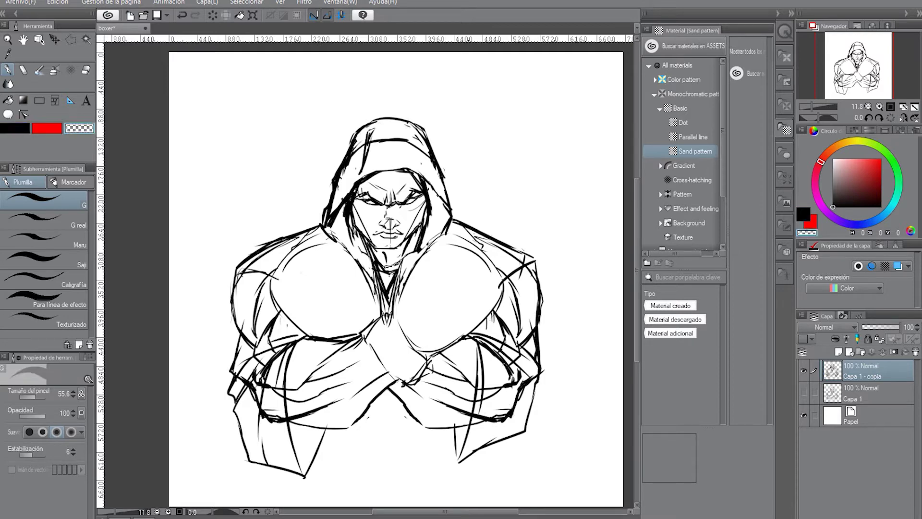
pyautogui.moveTo(540, 350); pyautogui.dragTo(542, 368)
# Step: Redraw the right sleeve's pointed lower edge and sides in thicker black lines and add folds near its hem
pyautogui.click(17, 128)
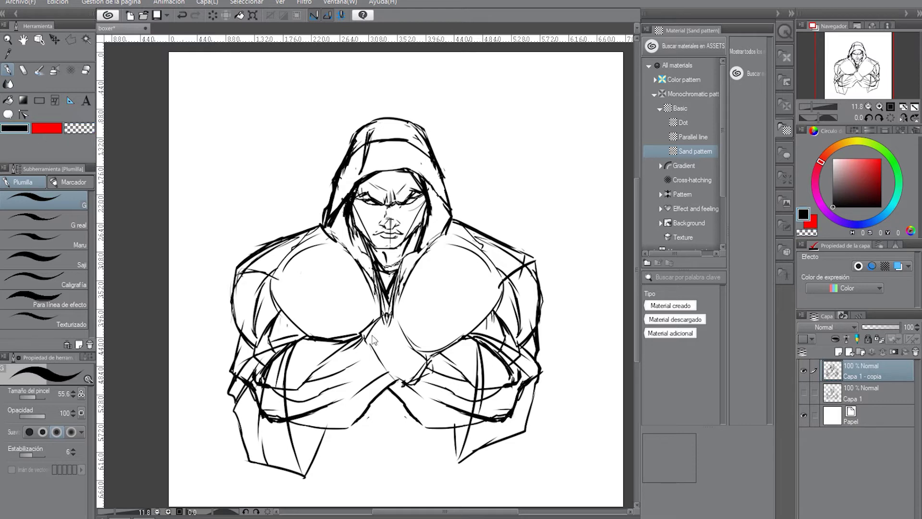
pyautogui.moveTo(456, 469); pyautogui.dragTo(481, 402)
pyautogui.hotkey('ctrl', 'z')
pyautogui.moveTo(455, 470); pyautogui.dragTo(478, 406)
pyautogui.moveTo(457, 469); pyautogui.dragTo(453, 428)
pyautogui.moveTo(457, 470)
pyautogui.mouseDown()
pyautogui.moveTo(523, 442)
pyautogui.moveTo(535, 378)
pyautogui.mouseUp()
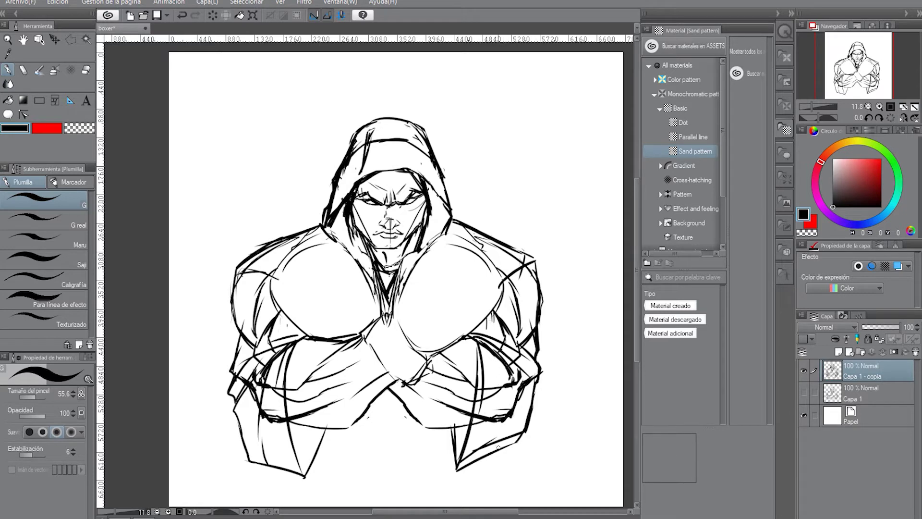
pyautogui.moveTo(497, 447); pyautogui.dragTo(505, 384)
pyautogui.moveTo(497, 451)
pyautogui.mouseDown()
pyautogui.moveTo(502, 422)
pyautogui.moveTo(502, 444)
pyautogui.moveTo(501, 435)
pyautogui.moveTo(466, 455)
pyautogui.mouseUp()
# Step: Erase the forearm and elbow lines that show through both hanging sleeves
pyautogui.click(78, 128)
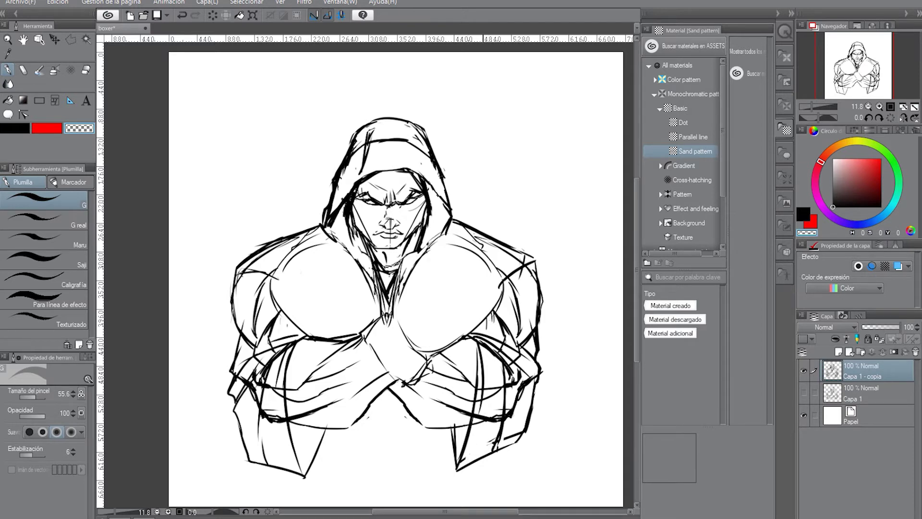
pyautogui.moveTo(480, 383)
pyautogui.mouseDown()
pyautogui.moveTo(474, 422)
pyautogui.moveTo(486, 406)
pyautogui.moveTo(499, 417)
pyautogui.moveTo(500, 403)
pyautogui.moveTo(484, 390)
pyautogui.moveTo(481, 404)
pyautogui.moveTo(508, 408)
pyautogui.moveTo(506, 386)
pyautogui.moveTo(514, 399)
pyautogui.mouseUp()
pyautogui.moveTo(519, 394); pyautogui.dragTo(527, 380)
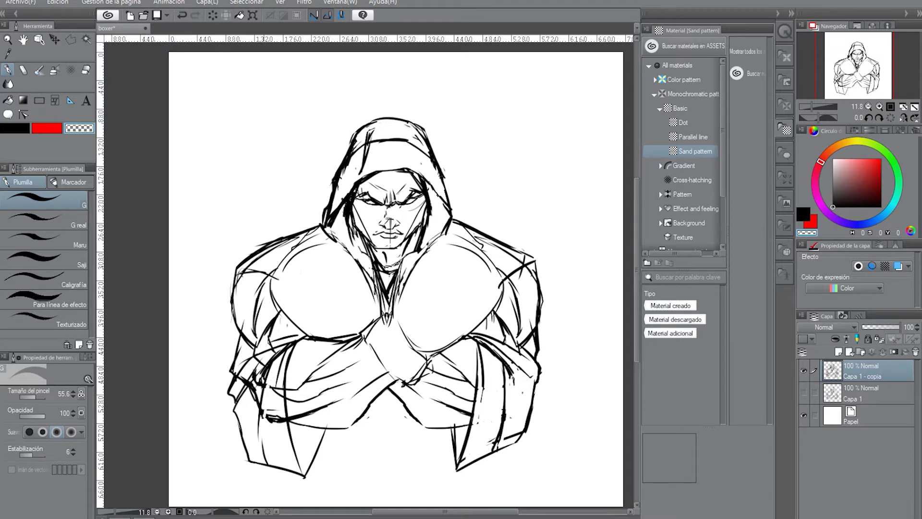
pyautogui.moveTo(269, 387)
pyautogui.mouseDown()
pyautogui.moveTo(270, 422)
pyautogui.moveTo(280, 414)
pyautogui.moveTo(284, 422)
pyautogui.moveTo(276, 384)
pyautogui.moveTo(264, 399)
pyautogui.moveTo(260, 385)
pyautogui.moveTo(255, 399)
pyautogui.moveTo(259, 384)
pyautogui.moveTo(244, 387)
pyautogui.moveTo(256, 371)
pyautogui.moveTo(238, 378)
pyautogui.mouseUp()
pyautogui.moveTo(271, 351)
pyautogui.mouseDown()
pyautogui.moveTo(252, 365)
pyautogui.moveTo(275, 349)
pyautogui.mouseUp()
pyautogui.hotkey('ctrl', 'z')
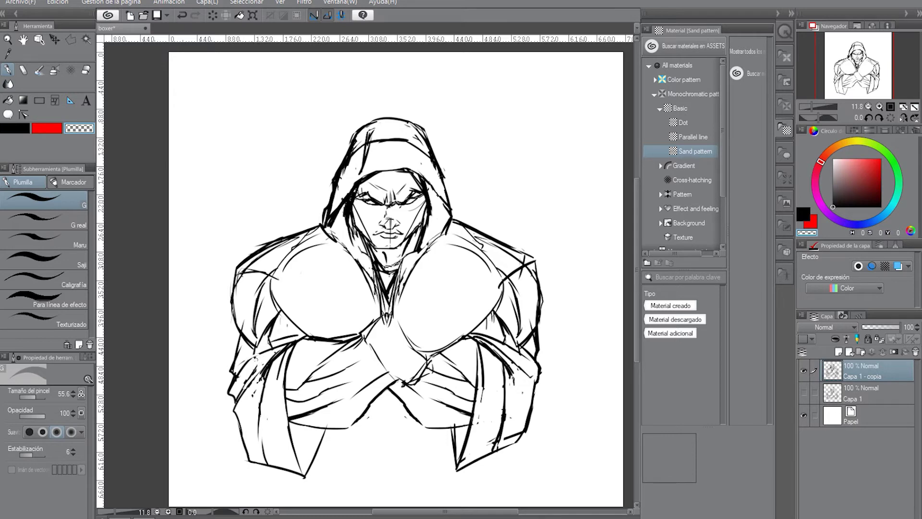
pyautogui.hotkey('ctrl', 'z')
# Step: Erase the muscle lines inside both upper arms and the stray strokes around the shoulders
pyautogui.moveTo(247, 362)
pyautogui.mouseDown()
pyautogui.moveTo(240, 370)
pyautogui.moveTo(248, 360)
pyautogui.mouseUp()
pyautogui.moveTo(244, 335)
pyautogui.mouseDown()
pyautogui.moveTo(255, 348)
pyautogui.moveTo(255, 311)
pyautogui.mouseUp()
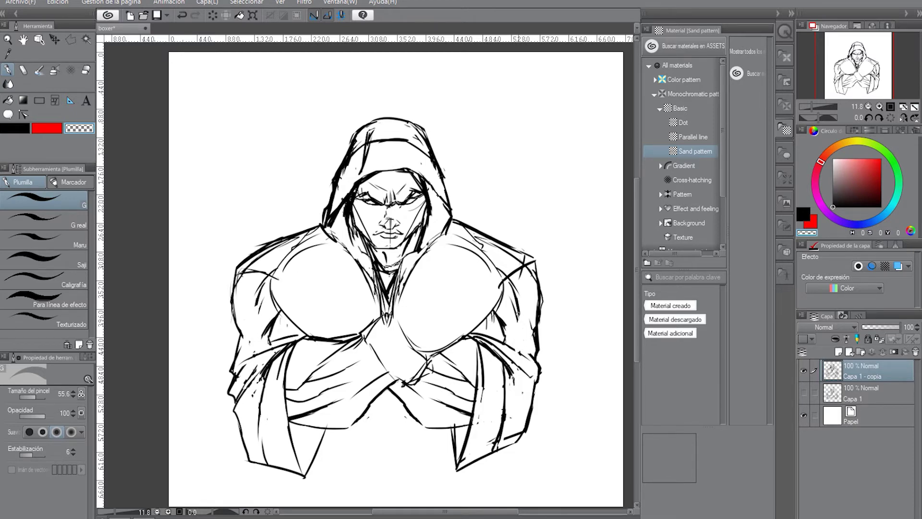
pyautogui.moveTo(513, 288); pyautogui.dragTo(507, 278)
pyautogui.moveTo(266, 279); pyautogui.dragTo(257, 304)
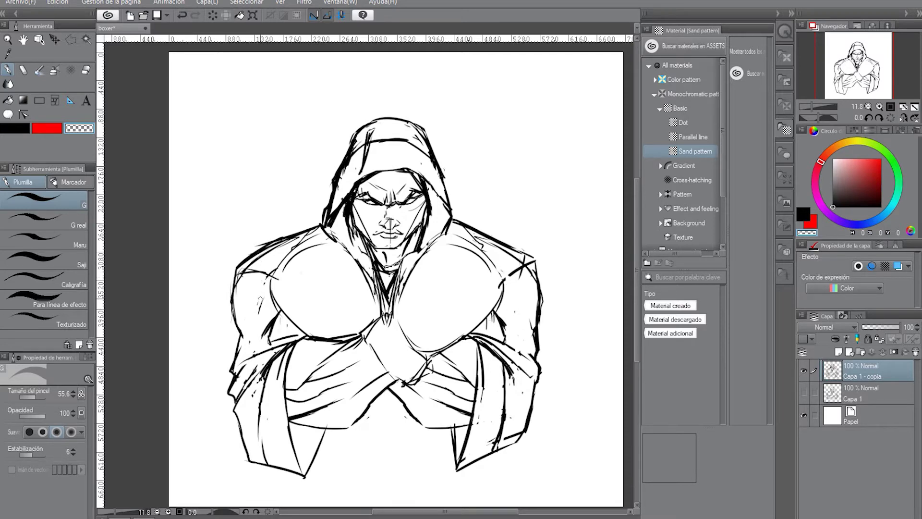
pyautogui.moveTo(249, 264)
pyautogui.mouseDown()
pyautogui.moveTo(244, 269)
pyautogui.moveTo(280, 244)
pyautogui.moveTo(267, 250)
pyautogui.moveTo(244, 303)
pyautogui.mouseUp()
# Step: Draw black diagonal cloth folds across both upper sleeves, from the chest's edge down toward the elbows
pyautogui.click(13, 129)
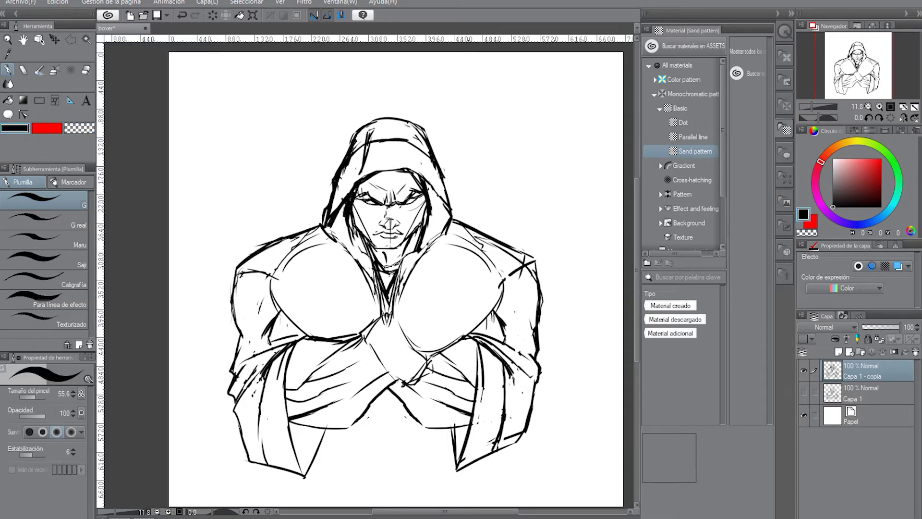
pyautogui.moveTo(270, 344)
pyautogui.mouseDown()
pyautogui.moveTo(274, 330)
pyautogui.moveTo(264, 345)
pyautogui.moveTo(260, 331)
pyautogui.moveTo(253, 348)
pyautogui.moveTo(278, 306)
pyautogui.mouseUp()
pyautogui.moveTo(495, 307); pyautogui.dragTo(550, 333)
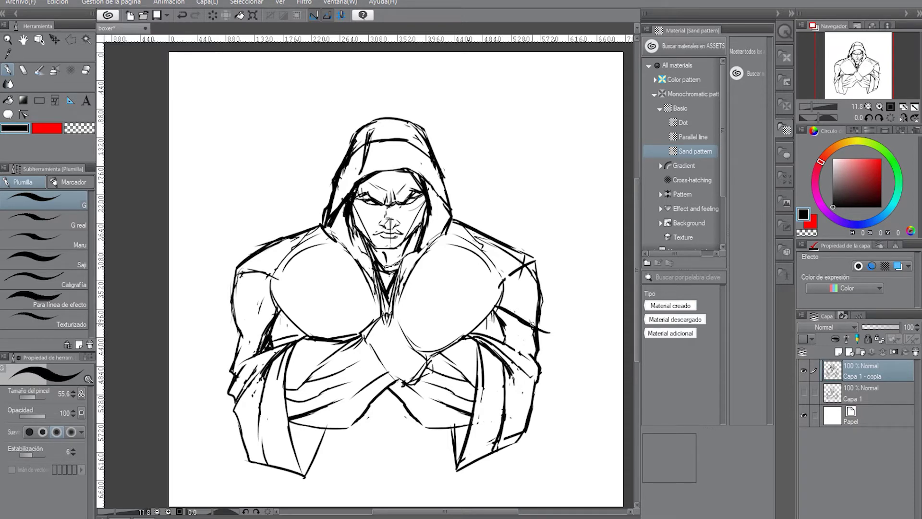
pyautogui.hotkey('ctrl', 'z')
pyautogui.moveTo(501, 308); pyautogui.dragTo(537, 329)
pyautogui.moveTo(261, 318)
pyautogui.mouseDown()
pyautogui.moveTo(234, 332)
pyautogui.moveTo(234, 365)
pyautogui.mouseUp()
pyautogui.moveTo(270, 317); pyautogui.dragTo(246, 361)
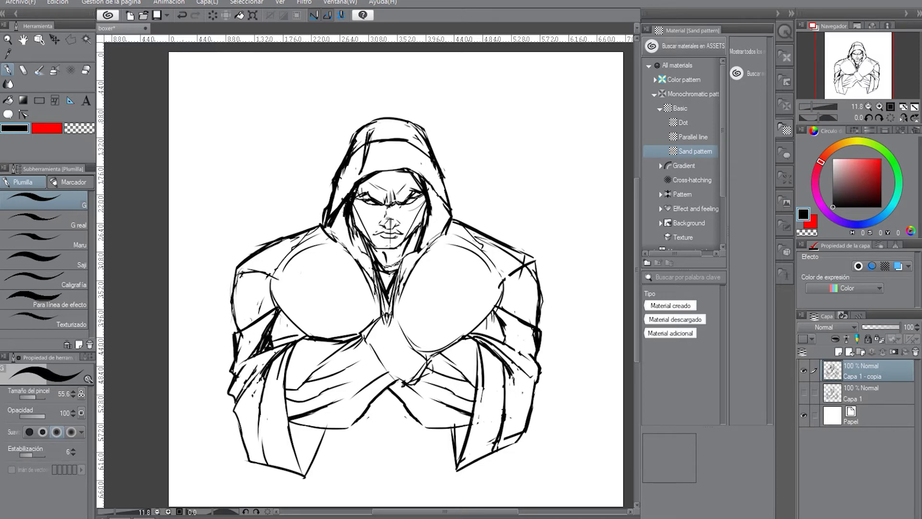
pyautogui.moveTo(285, 315); pyautogui.dragTo(246, 357)
# Step: Reinforce the shoulder line of the left sleeve, undoing the unwanted fold and edge strokes
pyautogui.moveTo(494, 310); pyautogui.dragTo(533, 345)
pyautogui.hotkey('ctrl', 'z')
pyautogui.moveTo(238, 268); pyautogui.dragTo(275, 274)
pyautogui.moveTo(235, 332)
pyautogui.mouseDown()
pyautogui.moveTo(234, 264)
pyautogui.moveTo(233, 307)
pyautogui.mouseUp()
pyautogui.hotkey('ctrl', 'z')
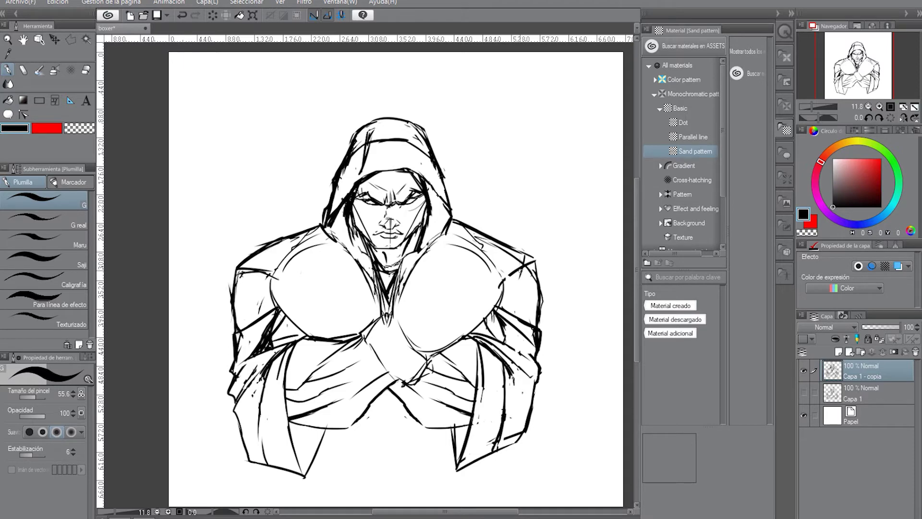
# Step: Erase the crossing strokes on the right shoulder and redraw the right pectoral's outer curve in black
pyautogui.click(84, 129)
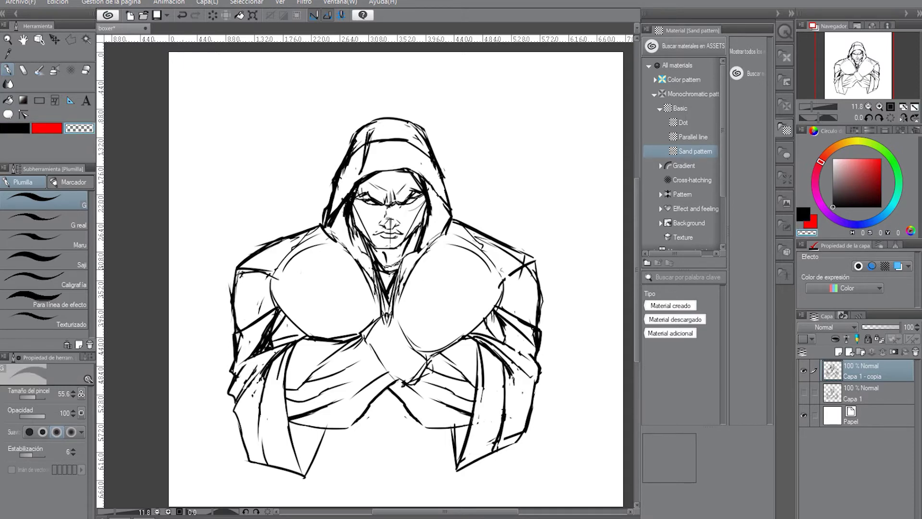
pyautogui.moveTo(532, 273)
pyautogui.mouseDown()
pyautogui.moveTo(518, 274)
pyautogui.moveTo(523, 260)
pyautogui.moveTo(460, 226)
pyautogui.mouseUp()
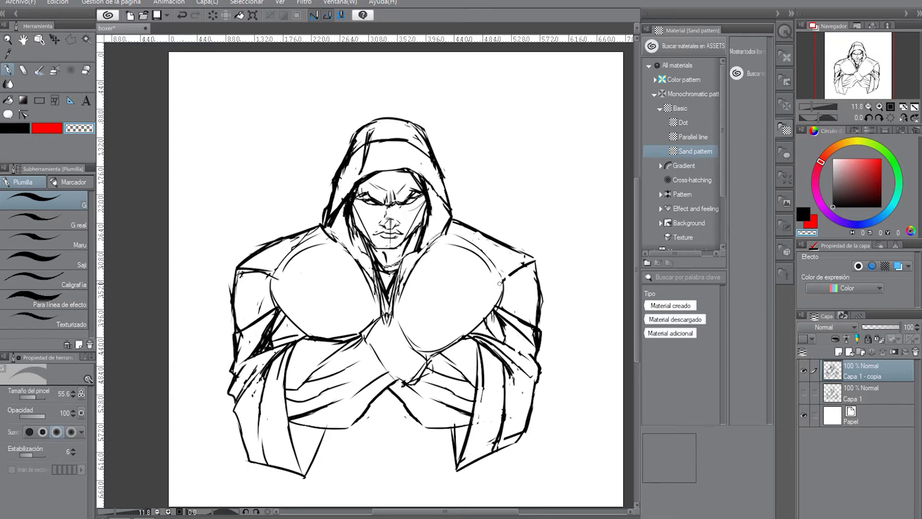
pyautogui.click(16, 127)
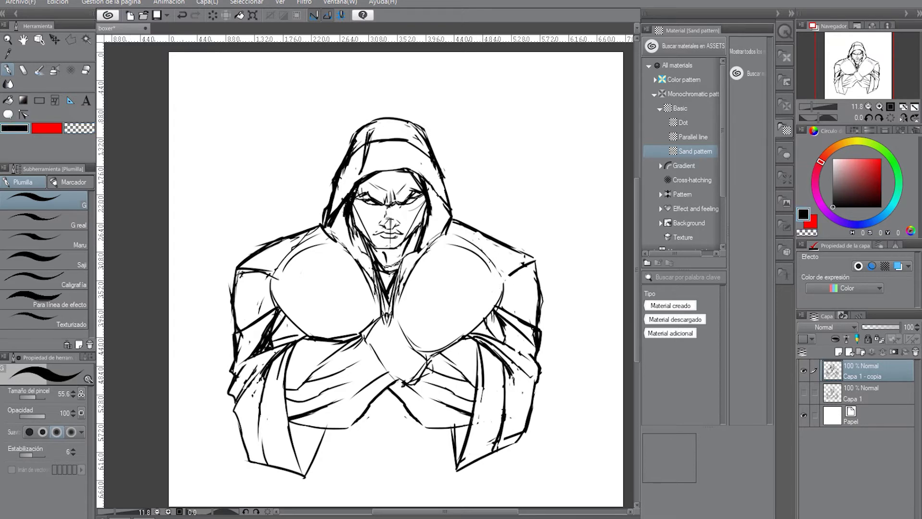
pyautogui.moveTo(488, 260); pyautogui.dragTo(503, 293)
# Step: Erase the heavy dark strokes between the folds of the left sleeve near the elbow
pyautogui.click(76, 129)
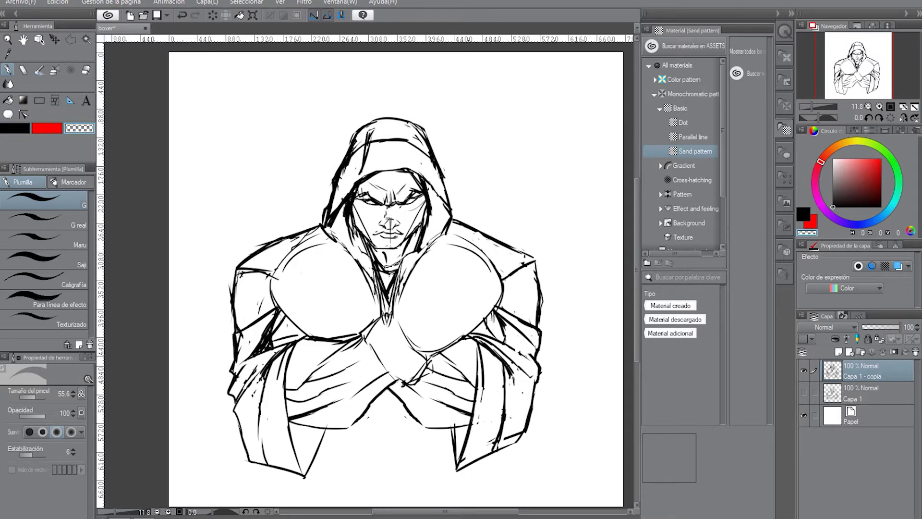
pyautogui.moveTo(238, 333); pyautogui.dragTo(239, 344)
pyautogui.moveTo(262, 334); pyautogui.dragTo(258, 344)
pyautogui.moveTo(274, 320); pyautogui.dragTo(273, 345)
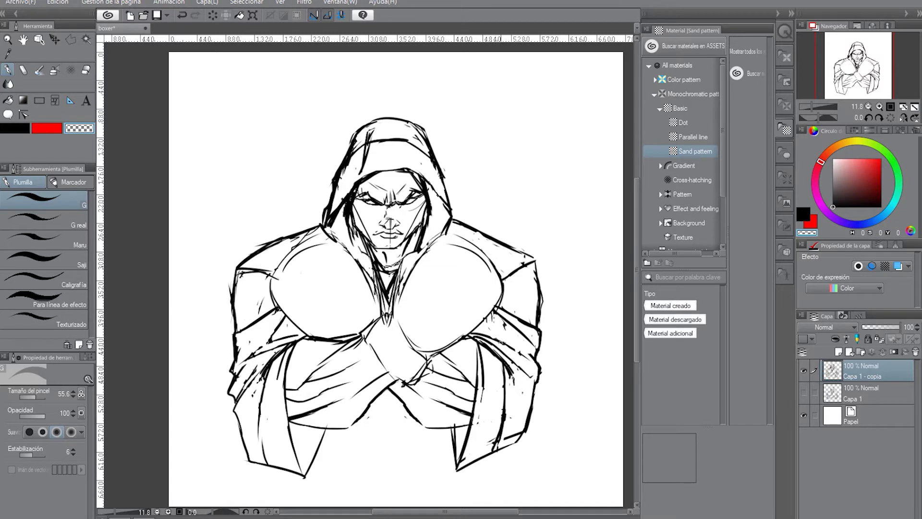
# Step: Add black folds to the right sleeve near the elbow and draw hem lines just above both sleeves' lower edges
pyautogui.click(17, 129)
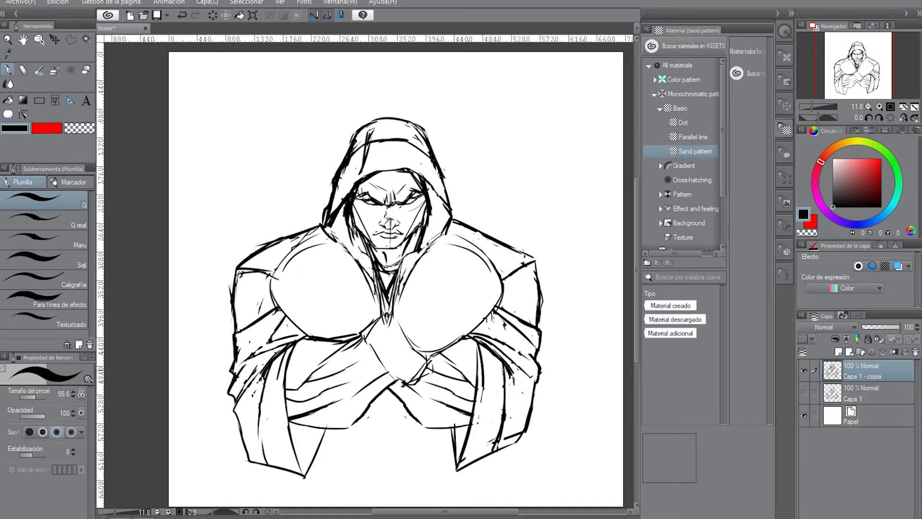
pyautogui.moveTo(505, 334)
pyautogui.mouseDown()
pyautogui.moveTo(519, 349)
pyautogui.moveTo(520, 328)
pyautogui.mouseUp()
pyautogui.moveTo(324, 427)
pyautogui.mouseDown()
pyautogui.moveTo(300, 464)
pyautogui.moveTo(249, 450)
pyautogui.mouseUp()
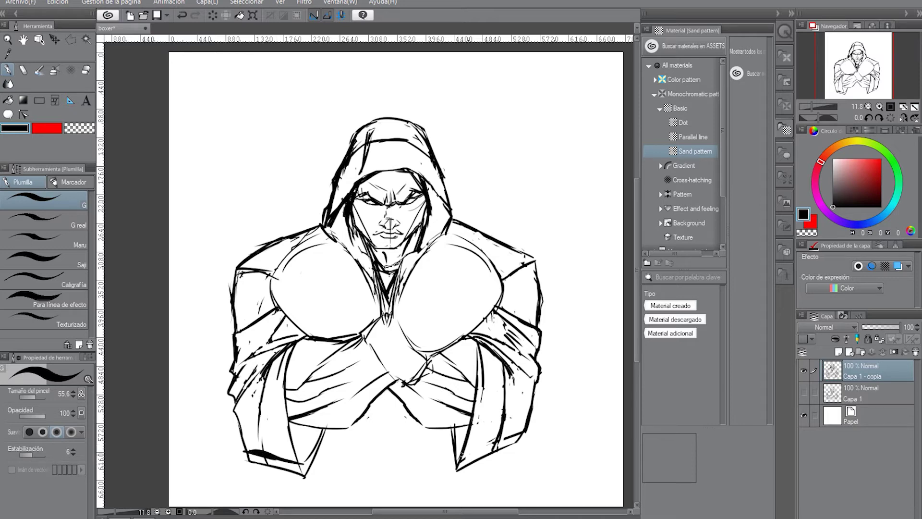
pyautogui.moveTo(460, 458)
pyautogui.mouseDown()
pyautogui.moveTo(522, 432)
pyautogui.moveTo(455, 459)
pyautogui.moveTo(467, 432)
pyautogui.mouseUp()
pyautogui.moveTo(316, 442); pyautogui.dragTo(305, 456)
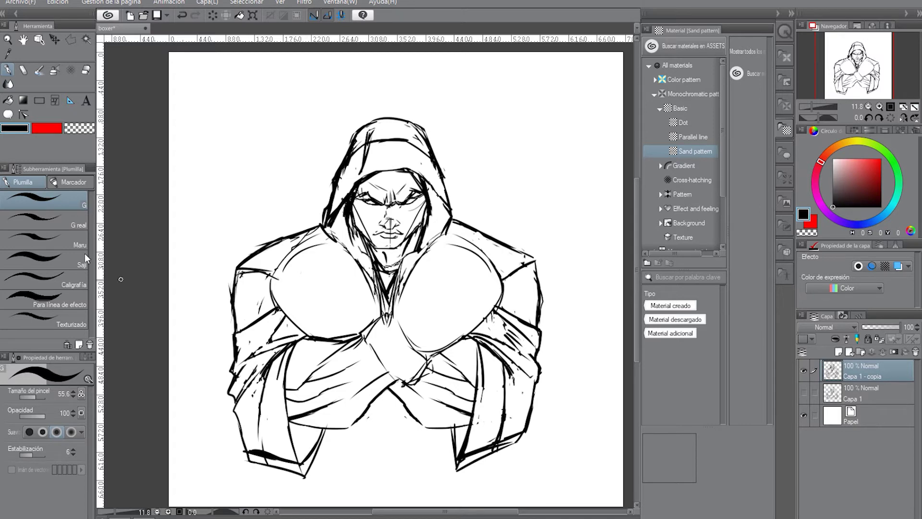
# Step: Erase the old outer edges below the new hem lines on both hanging sleeves with the transparent colour
pyautogui.click(78, 128)
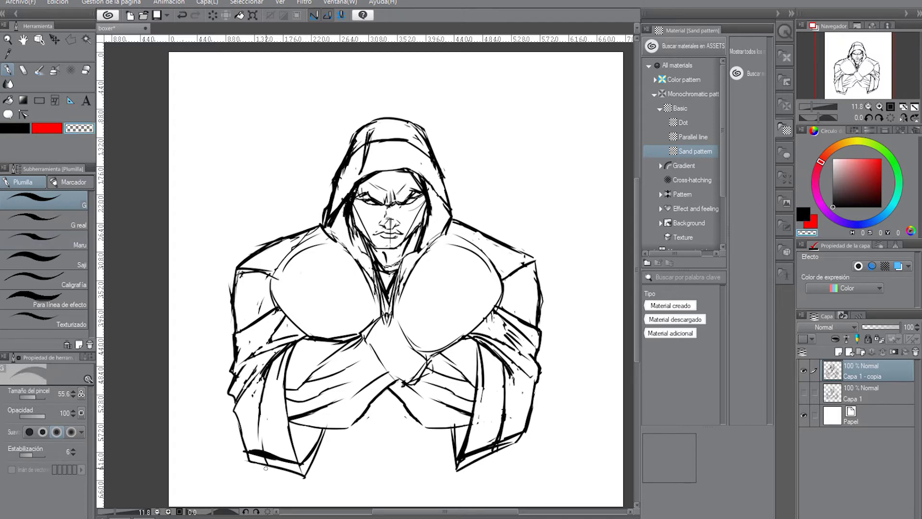
pyautogui.moveTo(265, 467); pyautogui.dragTo(247, 457)
pyautogui.moveTo(311, 474)
pyautogui.mouseDown()
pyautogui.moveTo(265, 465)
pyautogui.moveTo(317, 451)
pyautogui.moveTo(325, 434)
pyautogui.moveTo(313, 457)
pyautogui.mouseUp()
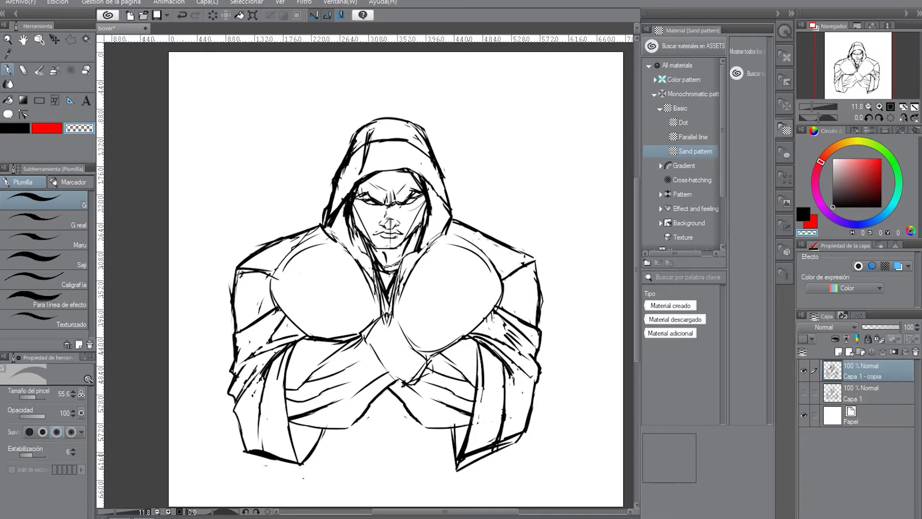
pyautogui.moveTo(471, 462)
pyautogui.mouseDown()
pyautogui.moveTo(512, 445)
pyautogui.moveTo(456, 464)
pyautogui.mouseUp()
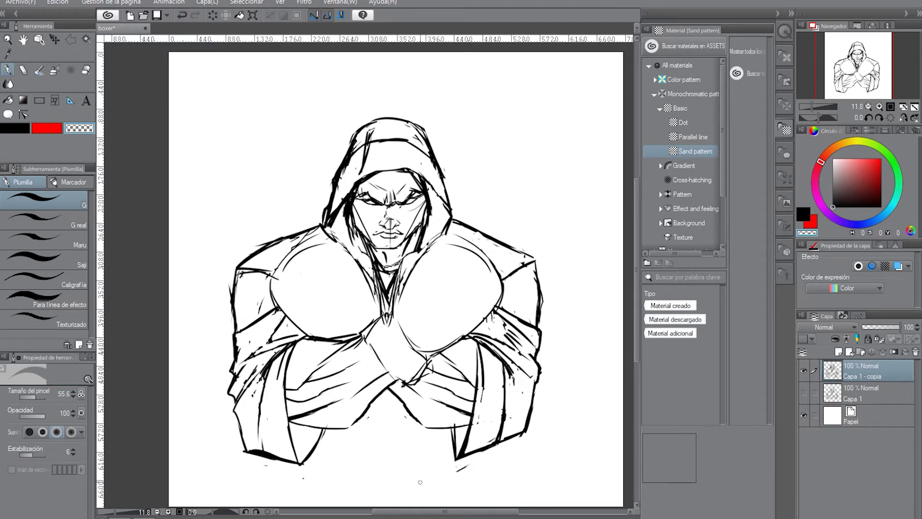
# Step: Paint solid black shadow beneath the chin and along both sides of the jaw inside the hood
pyautogui.press('c')
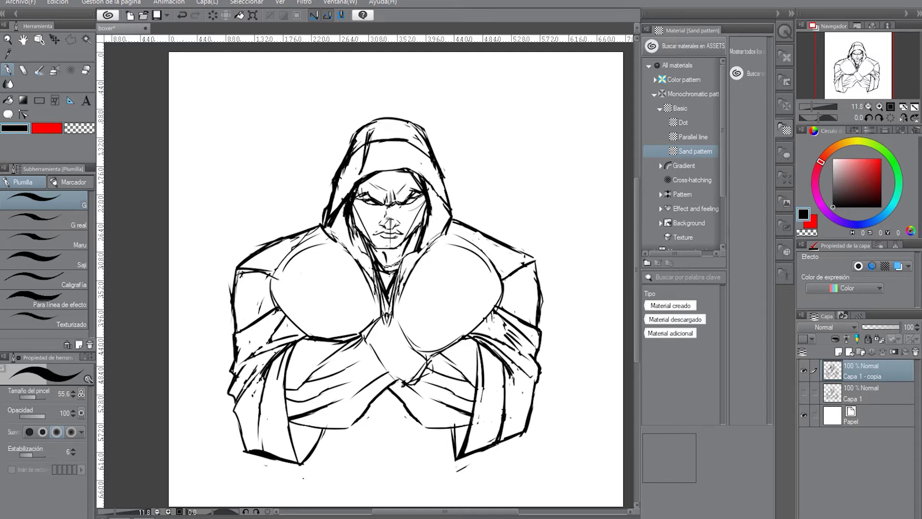
pyautogui.moveTo(352, 216); pyautogui.dragTo(359, 229)
pyautogui.hotkey('ctrl', 'z')
pyautogui.moveTo(416, 231); pyautogui.dragTo(397, 258)
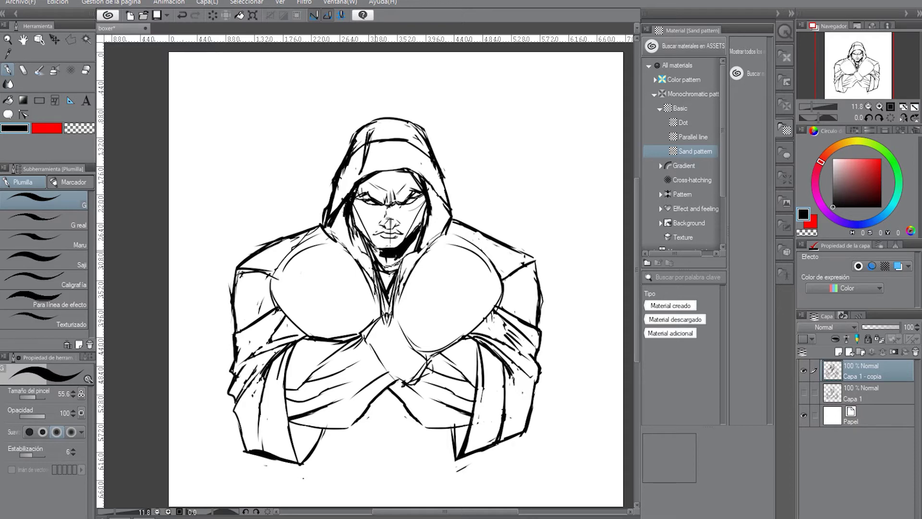
pyautogui.moveTo(356, 235); pyautogui.dragTo(369, 247)
pyautogui.moveTo(363, 243); pyautogui.dragTo(376, 262)
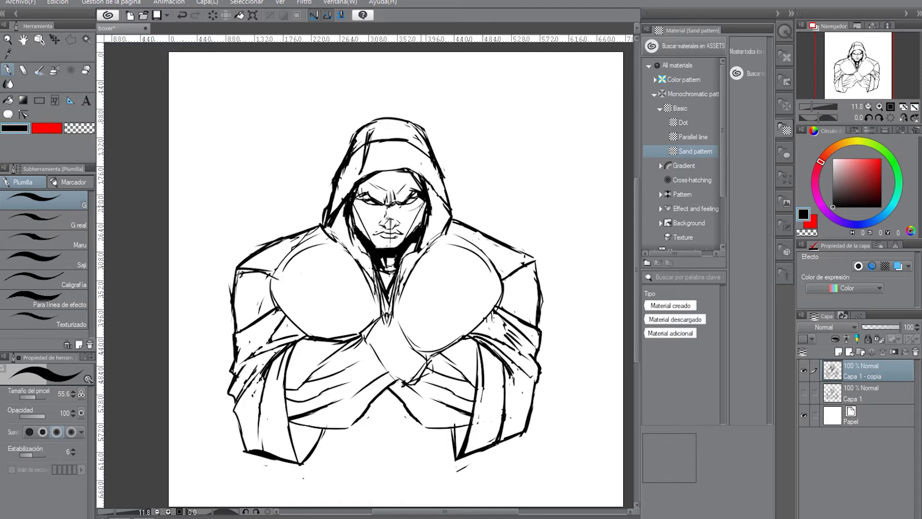
# Step: Shade both cheeks in black along the hood opening and darken the underside of the nose, redoing unwanted strokes
pyautogui.moveTo(425, 199); pyautogui.dragTo(407, 239)
pyautogui.moveTo(351, 201); pyautogui.dragTo(372, 232)
pyautogui.hotkey('ctrl', 'z')
pyautogui.moveTo(350, 203); pyautogui.dragTo(372, 238)
pyautogui.moveTo(425, 202); pyautogui.dragTo(417, 216)
pyautogui.hotkey('ctrl', 'z')
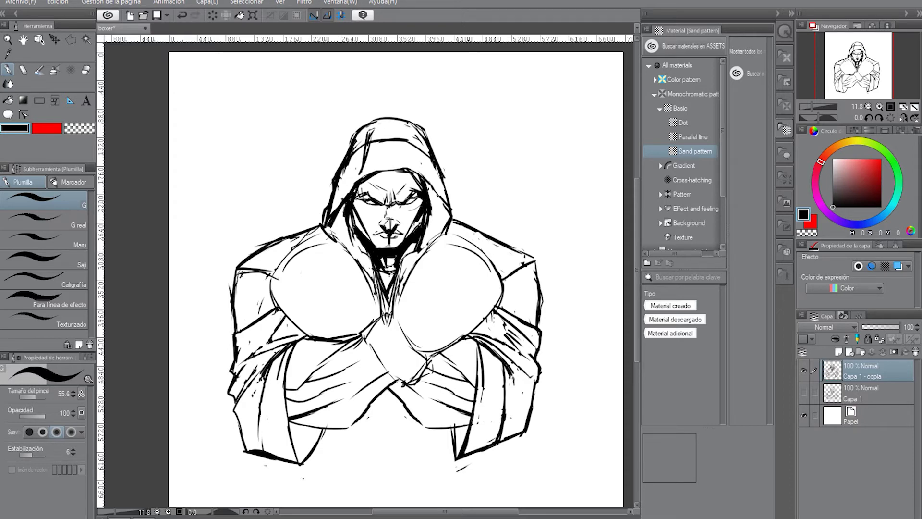
pyautogui.hotkey('ctrl', 'z')
pyautogui.moveTo(417, 217); pyautogui.dragTo(426, 205)
pyautogui.moveTo(379, 184)
pyautogui.mouseDown()
pyautogui.moveTo(406, 178)
pyautogui.moveTo(403, 170)
pyautogui.mouseUp()
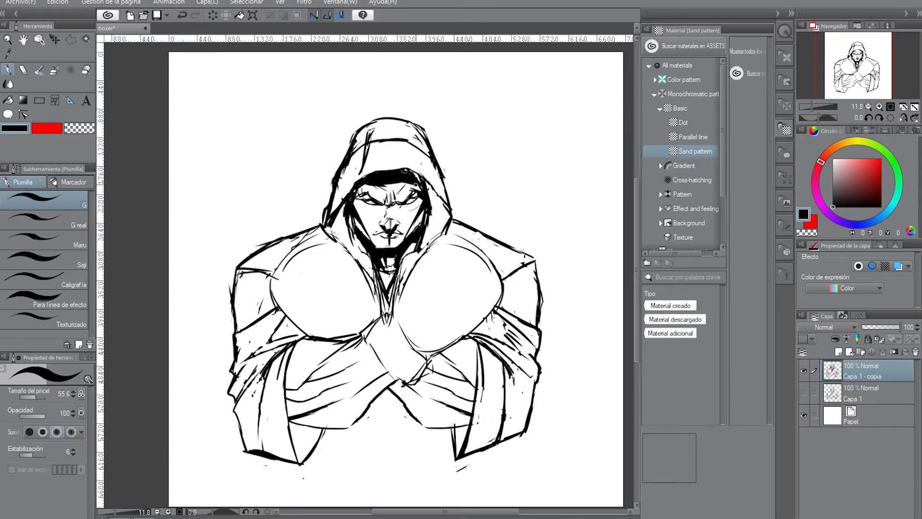
pyautogui.moveTo(356, 185)
pyautogui.mouseDown()
pyautogui.moveTo(402, 197)
pyautogui.moveTo(376, 189)
pyautogui.moveTo(377, 211)
pyautogui.moveTo(358, 198)
pyautogui.mouseUp()
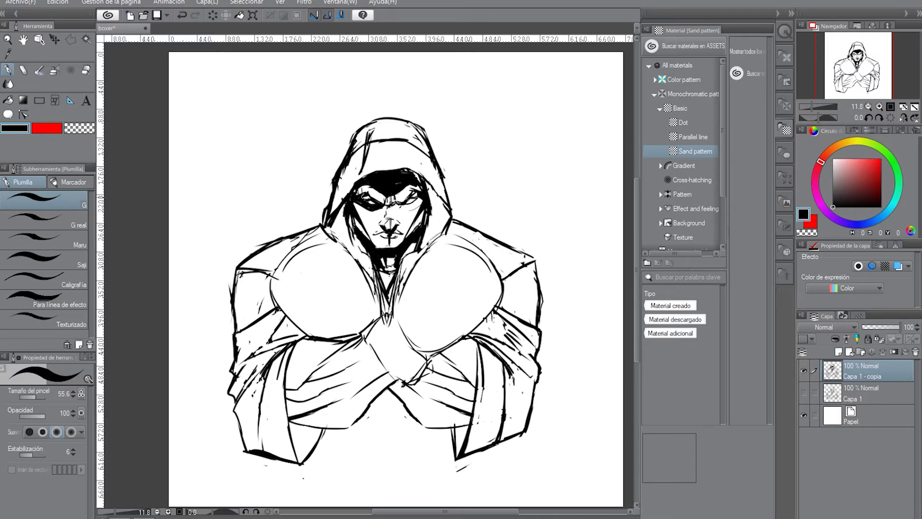
pyautogui.hotkey('ctrl', 'z')
pyautogui.hotkey('ctrl', 'z')
pyautogui.hotkey('ctrl', 'z')
pyautogui.hotkey('ctrl', 'z')
pyautogui.hotkey('ctrl', 'z')
pyautogui.hotkey('ctrl', 'z')
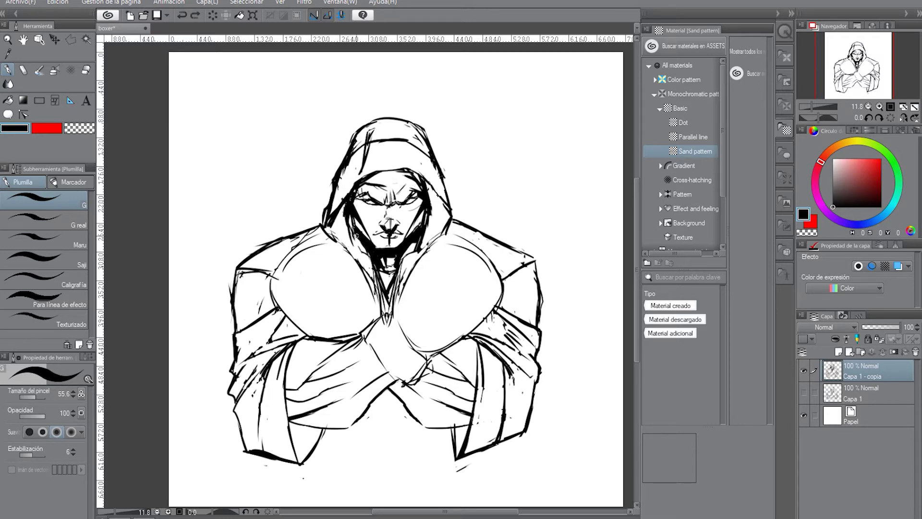
pyautogui.hotkey('ctrl', 'z')
# Step: Duplicate the Capa 1 - copia layer and hide the original below it
pyautogui.moveTo(843, 369)
pyautogui.mouseDown()
pyautogui.moveTo(840, 341)
pyautogui.moveTo(832, 352)
pyautogui.mouseUp()
pyautogui.click(804, 392)
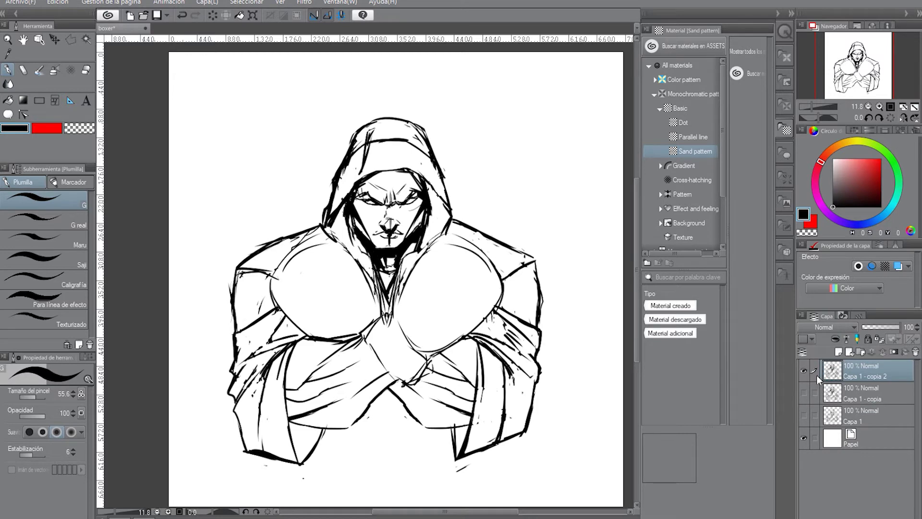
# Step: Fill the forehead and brows under the hood with solid black, leaving the eyes white
pyautogui.click(818, 108)
pyautogui.moveTo(861, 72); pyautogui.dragTo(861, 64)
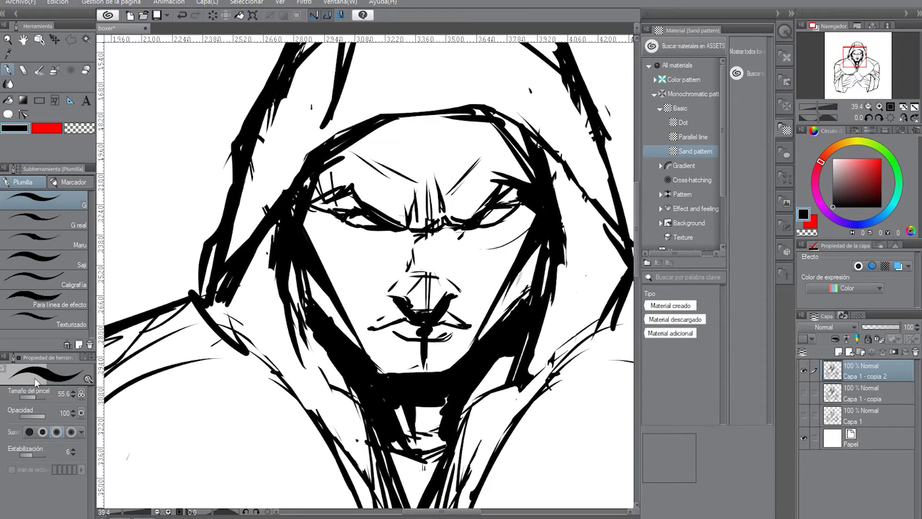
pyautogui.moveTo(38, 398); pyautogui.dragTo(39, 397)
pyautogui.moveTo(497, 131)
pyautogui.mouseDown()
pyautogui.moveTo(527, 170)
pyautogui.moveTo(491, 128)
pyautogui.moveTo(525, 162)
pyautogui.moveTo(500, 146)
pyautogui.moveTo(520, 163)
pyautogui.moveTo(522, 195)
pyautogui.moveTo(475, 201)
pyautogui.moveTo(481, 188)
pyautogui.moveTo(431, 206)
pyautogui.moveTo(477, 165)
pyautogui.moveTo(458, 165)
pyautogui.moveTo(493, 165)
pyautogui.moveTo(491, 148)
pyautogui.moveTo(450, 137)
pyautogui.moveTo(470, 127)
pyautogui.moveTo(440, 124)
pyautogui.moveTo(380, 136)
pyautogui.moveTo(312, 191)
pyautogui.moveTo(349, 182)
pyautogui.moveTo(321, 196)
pyautogui.moveTo(436, 214)
pyautogui.moveTo(420, 216)
pyautogui.moveTo(415, 200)
pyautogui.moveTo(446, 149)
pyautogui.moveTo(430, 141)
pyautogui.moveTo(354, 172)
pyautogui.moveTo(374, 163)
pyautogui.moveTo(350, 187)
pyautogui.mouseUp()
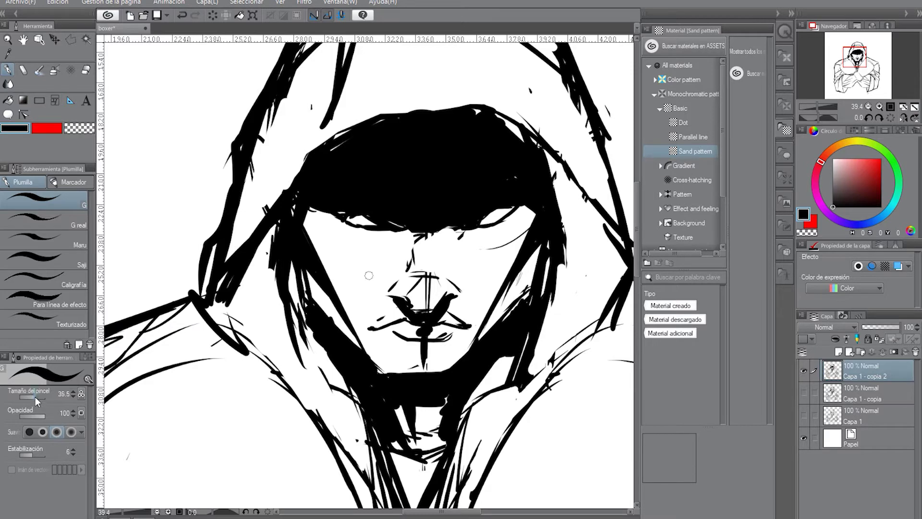
# Step: Extend the black face shadow beneath both eyes and down the left side of the nose
pyautogui.moveTo(36, 397); pyautogui.dragTo(38, 397)
pyautogui.moveTo(424, 231)
pyautogui.mouseDown()
pyautogui.moveTo(384, 245)
pyautogui.moveTo(424, 226)
pyautogui.moveTo(400, 229)
pyautogui.moveTo(360, 252)
pyautogui.moveTo(331, 233)
pyautogui.moveTo(365, 241)
pyautogui.moveTo(309, 225)
pyautogui.moveTo(345, 235)
pyautogui.moveTo(310, 209)
pyautogui.moveTo(367, 238)
pyautogui.moveTo(383, 232)
pyautogui.moveTo(336, 220)
pyautogui.mouseUp()
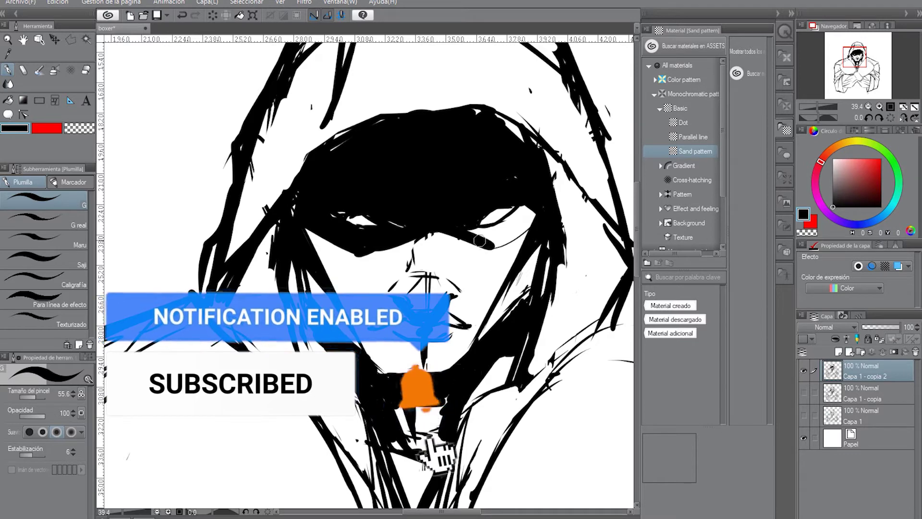
pyautogui.moveTo(488, 242)
pyautogui.mouseDown()
pyautogui.moveTo(528, 203)
pyautogui.moveTo(475, 234)
pyautogui.mouseUp()
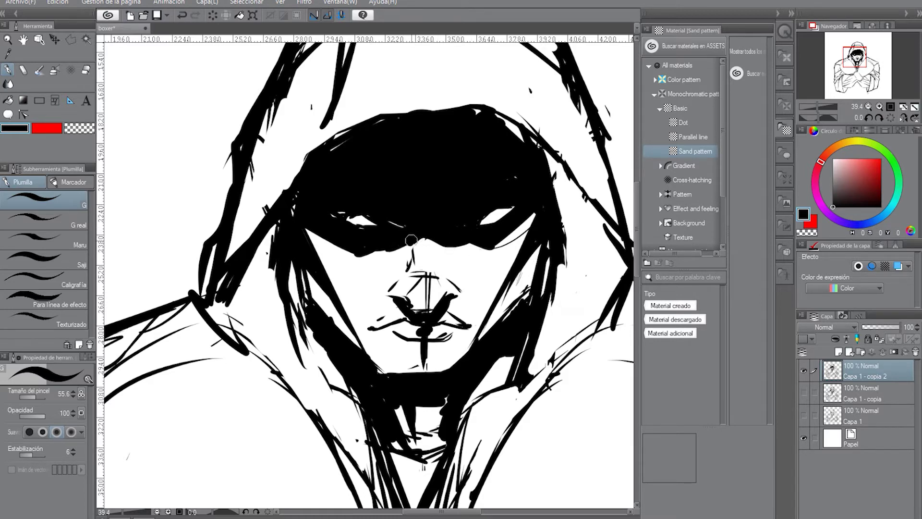
pyautogui.moveTo(407, 270); pyautogui.dragTo(412, 231)
pyautogui.moveTo(402, 277)
pyautogui.mouseDown()
pyautogui.moveTo(402, 242)
pyautogui.moveTo(400, 275)
pyautogui.moveTo(407, 267)
pyautogui.moveTo(396, 287)
pyautogui.moveTo(408, 266)
pyautogui.moveTo(390, 291)
pyautogui.mouseUp()
pyautogui.moveTo(400, 249); pyautogui.dragTo(346, 261)
pyautogui.hotkey('ctrl', 'z')
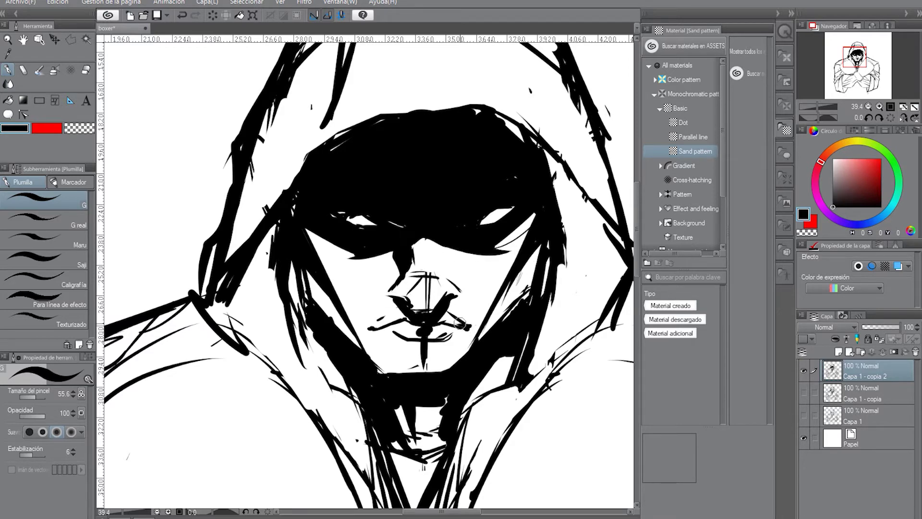
# Step: Draw a thick black moustache over the upper lip and join both ends to the dark jaw shadow as a beard
pyautogui.moveTo(460, 325)
pyautogui.mouseDown()
pyautogui.moveTo(478, 327)
pyautogui.moveTo(471, 353)
pyautogui.moveTo(459, 329)
pyautogui.moveTo(461, 366)
pyautogui.moveTo(472, 343)
pyautogui.mouseUp()
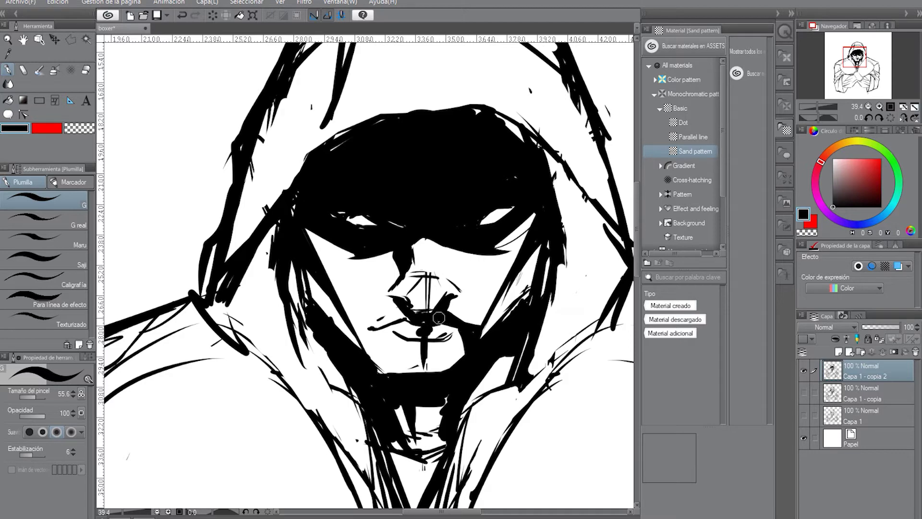
pyautogui.moveTo(407, 315); pyautogui.dragTo(377, 324)
pyautogui.moveTo(384, 323)
pyautogui.mouseDown()
pyautogui.moveTo(367, 378)
pyautogui.moveTo(370, 343)
pyautogui.moveTo(383, 384)
pyautogui.moveTo(370, 367)
pyautogui.moveTo(386, 384)
pyautogui.moveTo(375, 374)
pyautogui.moveTo(388, 316)
pyautogui.moveTo(364, 351)
pyautogui.mouseUp()
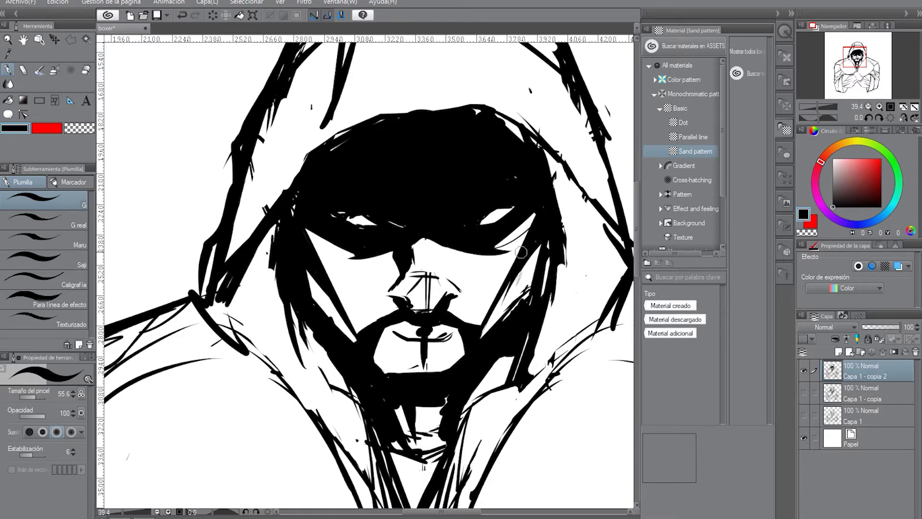
# Step: Fill the white gaps between the right cheek and the hood's inner edge with black
pyautogui.moveTo(551, 242); pyautogui.dragTo(522, 359)
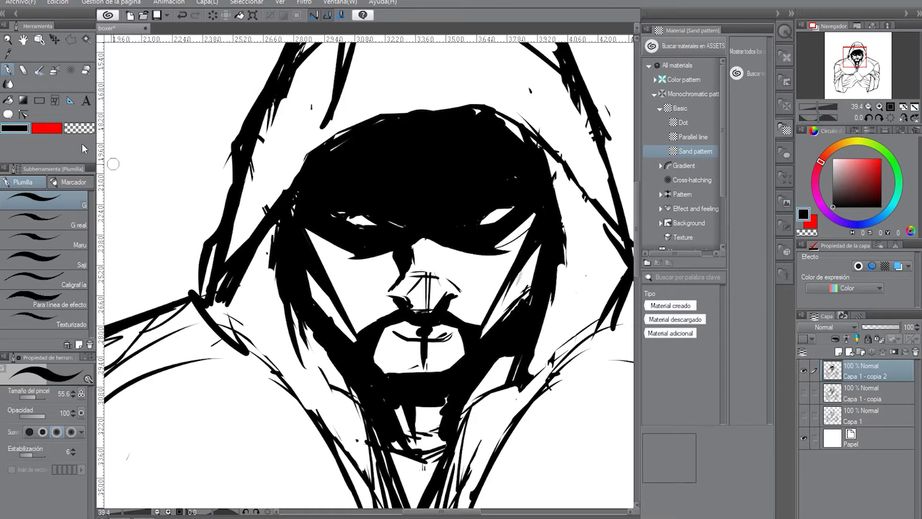
pyautogui.click(79, 128)
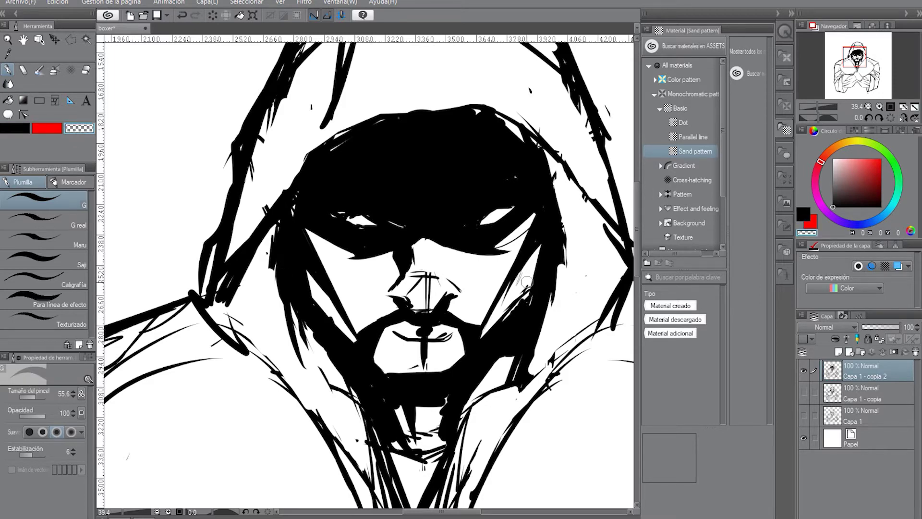
pyautogui.click(17, 129)
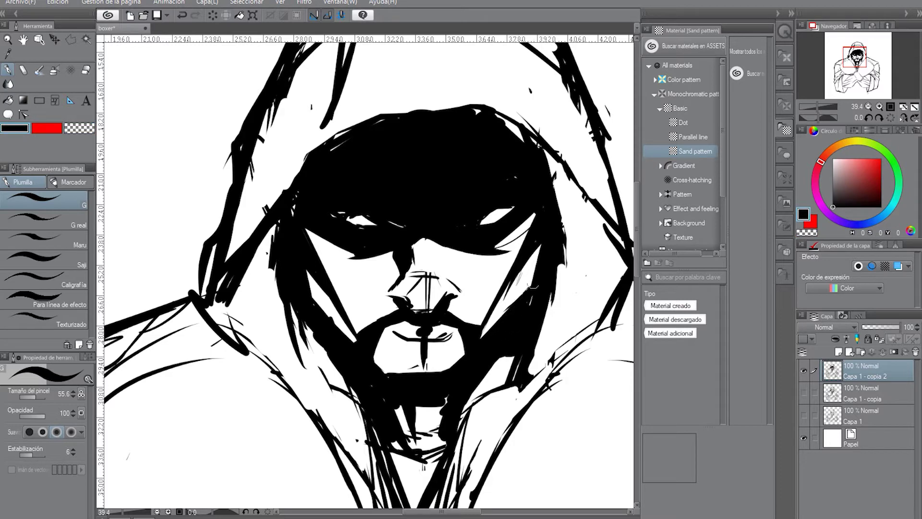
pyautogui.moveTo(548, 234); pyautogui.dragTo(528, 291)
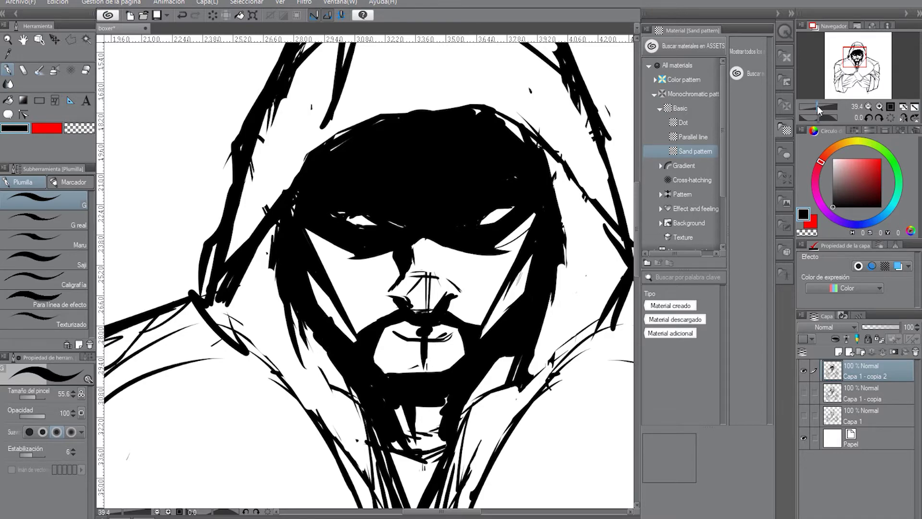
# Step: Set the pen size to 29.6, darken the centre below the mouth, and touch up the moustache beside the nose with transparent strokes
pyautogui.moveTo(817, 107); pyautogui.dragTo(814, 108)
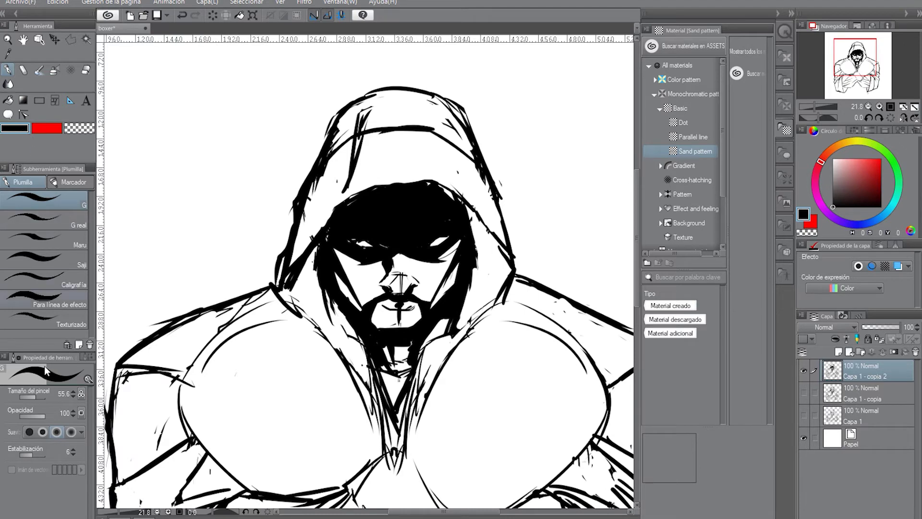
pyautogui.click(33, 397)
pyautogui.moveTo(394, 310); pyautogui.dragTo(398, 318)
pyautogui.hotkey('ctrl', 'z')
pyautogui.click(80, 128)
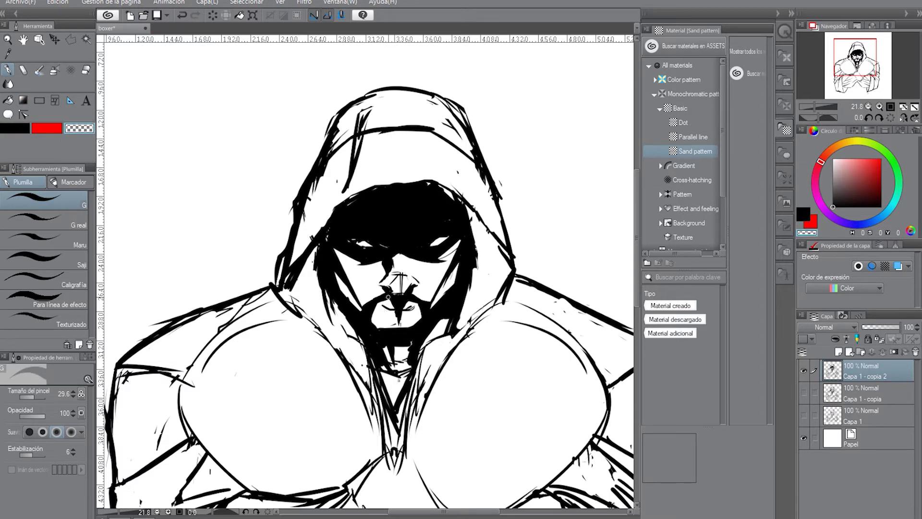
pyautogui.hotkey('ctrl', 'z')
pyautogui.moveTo(383, 293); pyautogui.dragTo(374, 301)
pyautogui.click(16, 128)
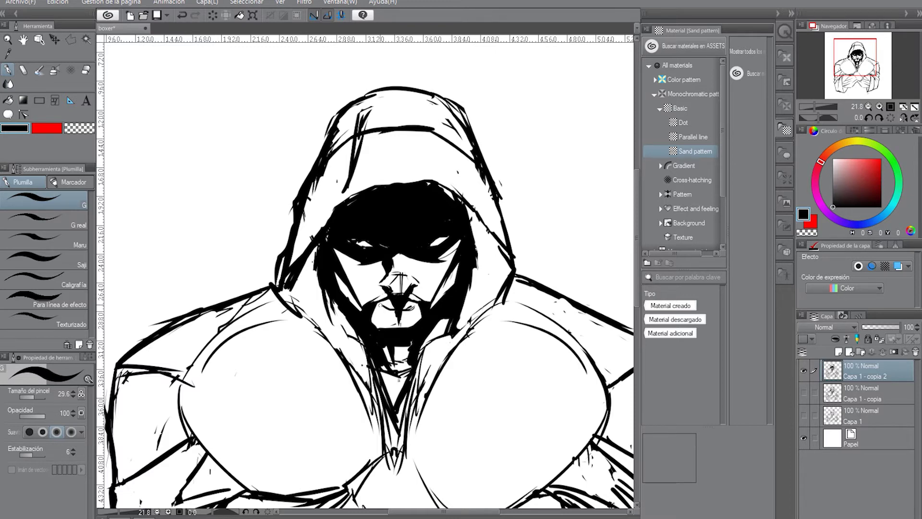
# Step: Thicken the left end of the moustache in black where it curves down toward the chin
pyautogui.hotkey('ctrl', 'z')
pyautogui.moveTo(388, 308); pyautogui.dragTo(377, 305)
pyautogui.moveTo(377, 310); pyautogui.dragTo(370, 322)
pyautogui.moveTo(379, 308); pyautogui.dragTo(374, 324)
pyautogui.click(80, 128)
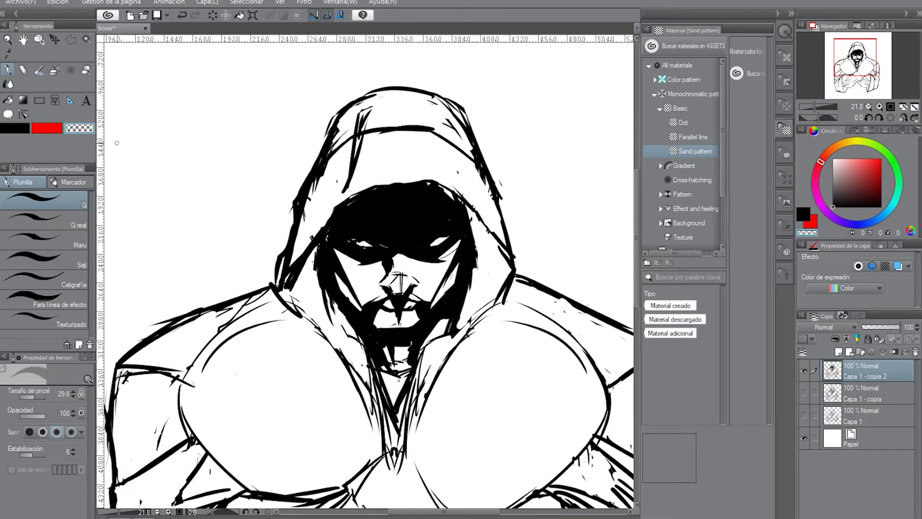
pyautogui.moveTo(402, 327)
pyautogui.mouseDown()
pyautogui.moveTo(376, 327)
pyautogui.moveTo(405, 326)
pyautogui.mouseUp()
pyautogui.hotkey('ctrl', 'z')
pyautogui.hotkey('ctrl', 'z')
pyautogui.hotkey('ctrl', 'z')
pyautogui.hotkey('ctrl', 'z')
# Step: Draw a black vertical beard stroke from the lower lip down to the chin, replacing the first attempt
pyautogui.click(24, 131)
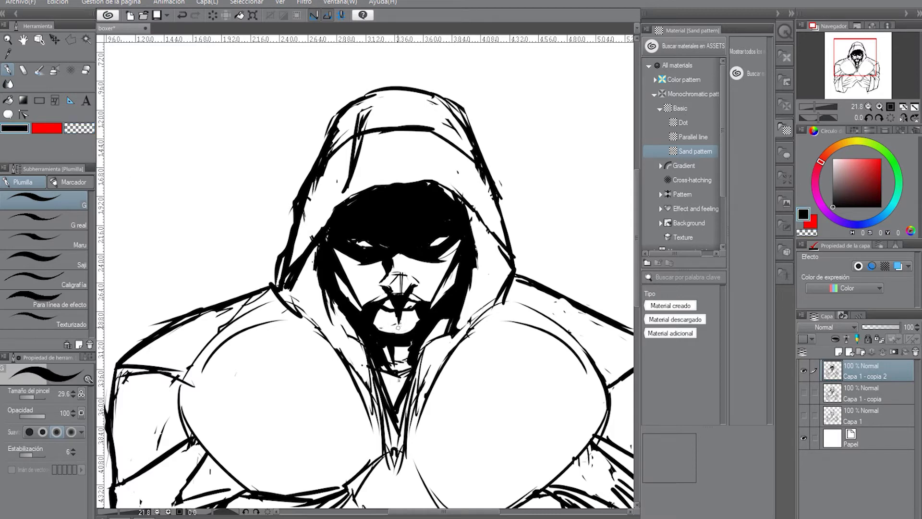
pyautogui.moveTo(399, 296); pyautogui.dragTo(399, 334)
pyautogui.hotkey('ctrl', 'z')
pyautogui.moveTo(397, 318); pyautogui.dragTo(400, 341)
# Step: Cover both white eyes with black so the shadow spans the whole upper face
pyautogui.moveTo(355, 241); pyautogui.dragTo(347, 243)
pyautogui.moveTo(429, 249); pyautogui.dragTo(445, 239)
pyautogui.click(84, 129)
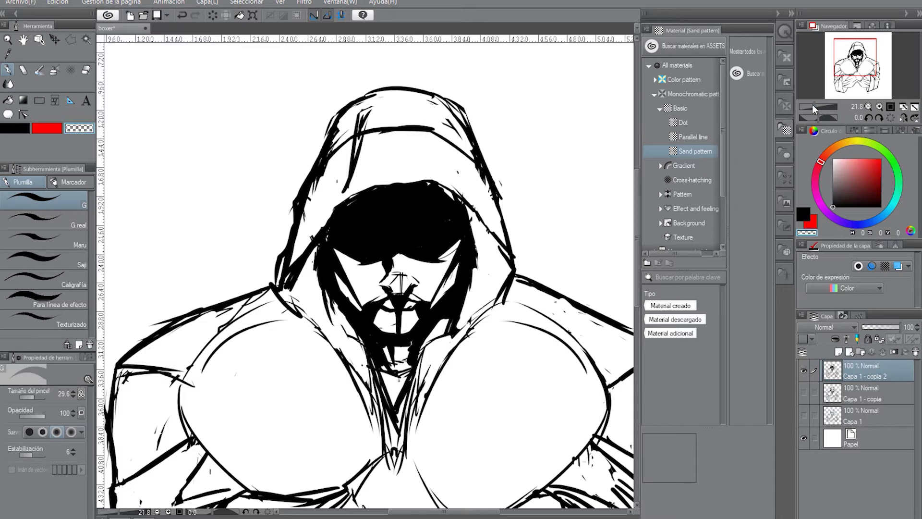
# Step: Fill the hood's upper-left side and the left shoulder with solid black using a pen size of 197.0
pyautogui.moveTo(811, 105); pyautogui.dragTo(811, 106)
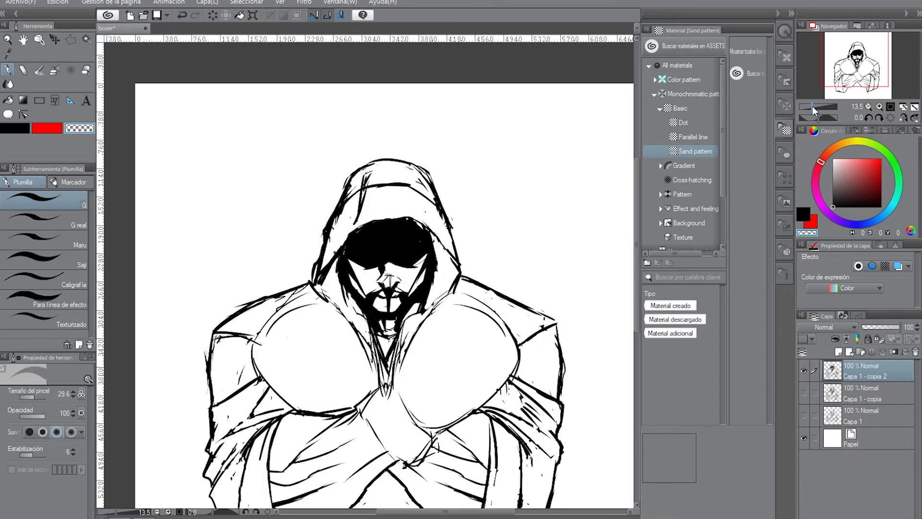
pyautogui.click(17, 129)
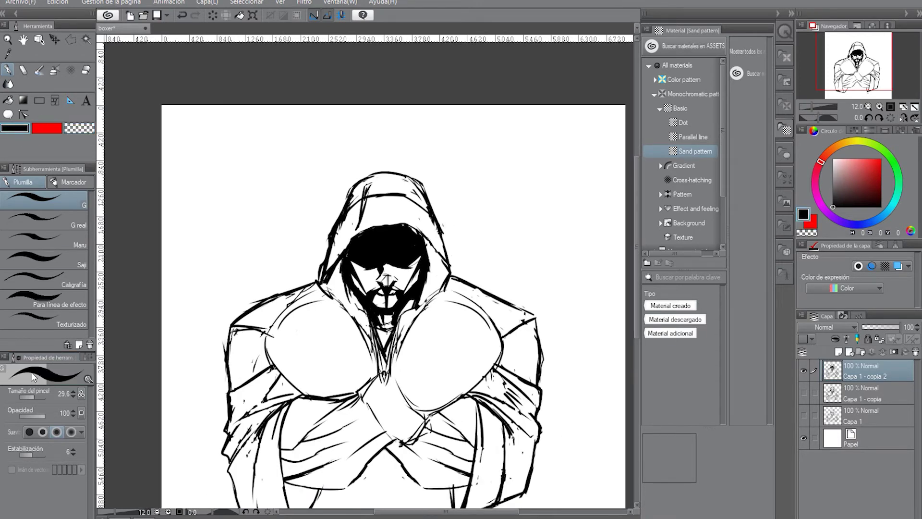
pyautogui.moveTo(40, 394); pyautogui.dragTo(49, 389)
pyautogui.moveTo(358, 196)
pyautogui.mouseDown()
pyautogui.moveTo(384, 175)
pyautogui.moveTo(354, 192)
pyautogui.moveTo(393, 171)
pyautogui.mouseUp()
pyautogui.moveTo(367, 198)
pyautogui.mouseDown()
pyautogui.moveTo(360, 195)
pyautogui.moveTo(400, 193)
pyautogui.mouseUp()
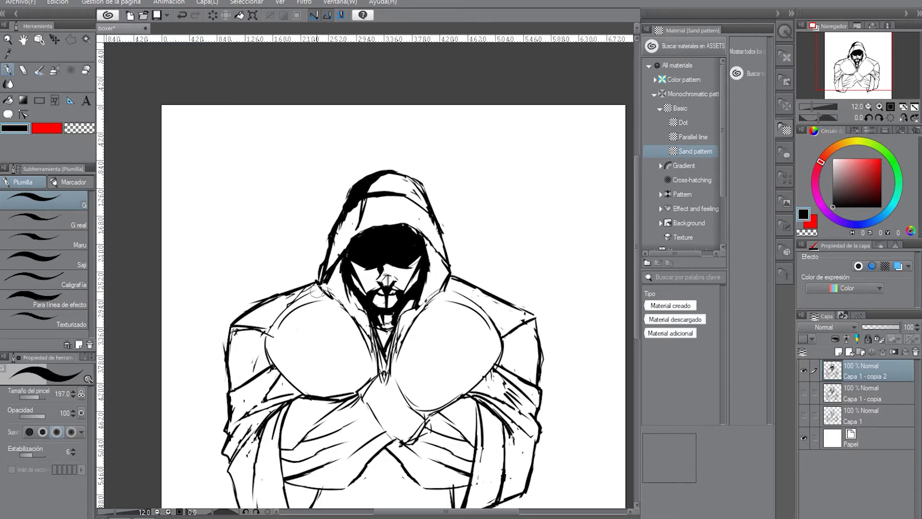
pyautogui.moveTo(311, 287)
pyautogui.mouseDown()
pyautogui.moveTo(274, 315)
pyautogui.moveTo(290, 293)
pyautogui.moveTo(267, 319)
pyautogui.moveTo(288, 295)
pyautogui.moveTo(238, 320)
pyautogui.moveTo(279, 301)
pyautogui.moveTo(240, 320)
pyautogui.moveTo(267, 321)
pyautogui.moveTo(237, 321)
pyautogui.mouseUp()
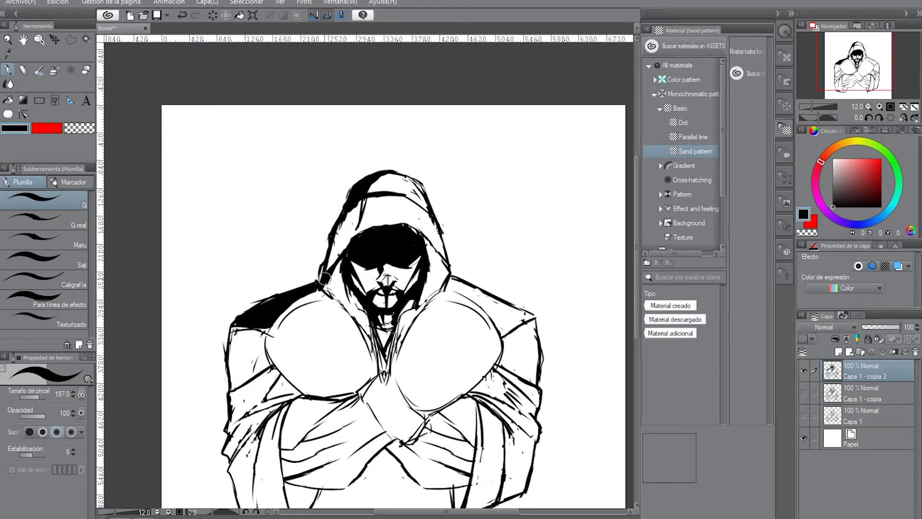
# Step: Fill the right shoulder's inner edge and the gap between the right chest muscle and the upper sleeve with solid black
pyautogui.click(448, 285)
pyautogui.moveTo(447, 283); pyautogui.dragTo(499, 323)
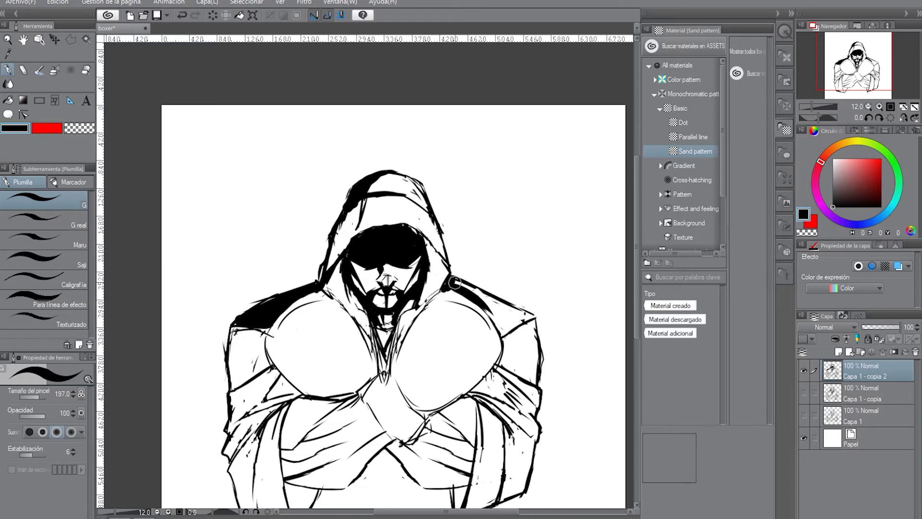
pyautogui.moveTo(455, 283)
pyautogui.mouseDown()
pyautogui.moveTo(501, 330)
pyautogui.moveTo(482, 300)
pyautogui.moveTo(511, 351)
pyautogui.moveTo(519, 329)
pyautogui.moveTo(517, 372)
pyautogui.moveTo(502, 362)
pyautogui.moveTo(514, 334)
pyautogui.moveTo(516, 359)
pyautogui.moveTo(499, 363)
pyautogui.moveTo(535, 382)
pyautogui.moveTo(521, 368)
pyautogui.moveTo(491, 372)
pyautogui.moveTo(534, 401)
pyautogui.mouseUp()
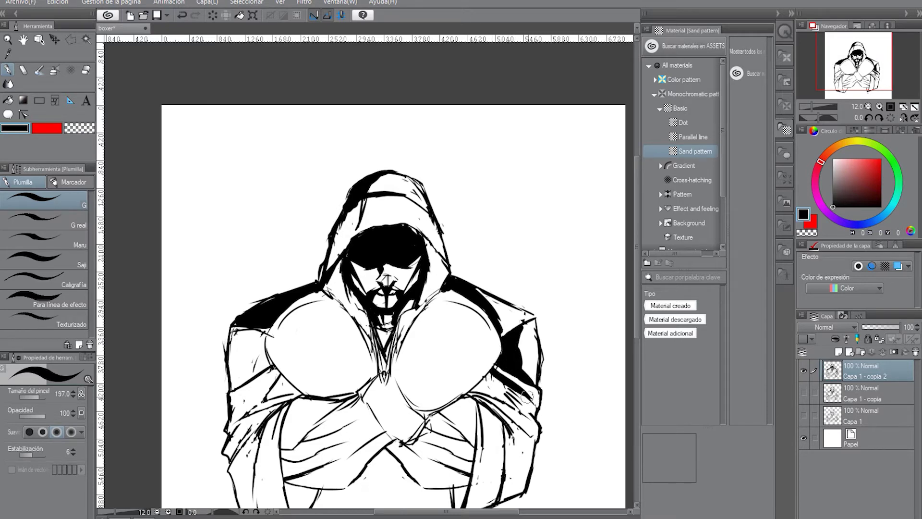
pyautogui.hotkey('ctrl', 'z')
pyautogui.moveTo(504, 357)
pyautogui.mouseDown()
pyautogui.moveTo(475, 390)
pyautogui.moveTo(501, 389)
pyautogui.moveTo(499, 377)
pyautogui.moveTo(526, 398)
pyautogui.moveTo(492, 391)
pyautogui.moveTo(495, 384)
pyautogui.moveTo(500, 390)
pyautogui.mouseUp()
pyautogui.moveTo(849, 65); pyautogui.dragTo(851, 71)
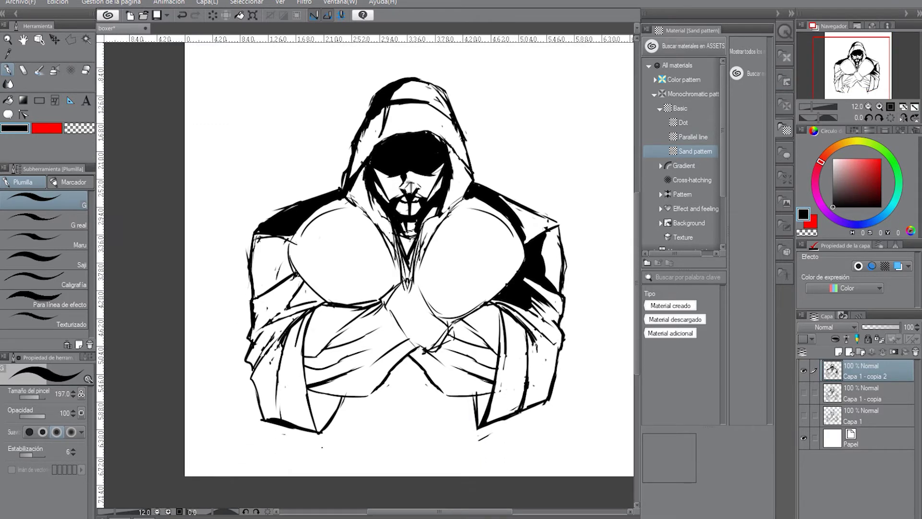
# Step: Add solid black fold shadows down the right lower sleeve and fill the inner corner of its cuff
pyautogui.moveTo(498, 298)
pyautogui.mouseDown()
pyautogui.moveTo(525, 316)
pyautogui.moveTo(491, 301)
pyautogui.moveTo(513, 282)
pyautogui.moveTo(494, 298)
pyautogui.moveTo(505, 287)
pyautogui.moveTo(553, 339)
pyautogui.moveTo(520, 301)
pyautogui.moveTo(541, 361)
pyautogui.moveTo(529, 332)
pyautogui.moveTo(526, 403)
pyautogui.moveTo(529, 333)
pyautogui.moveTo(536, 388)
pyautogui.moveTo(528, 340)
pyautogui.moveTo(523, 410)
pyautogui.moveTo(544, 395)
pyautogui.moveTo(555, 378)
pyautogui.mouseUp()
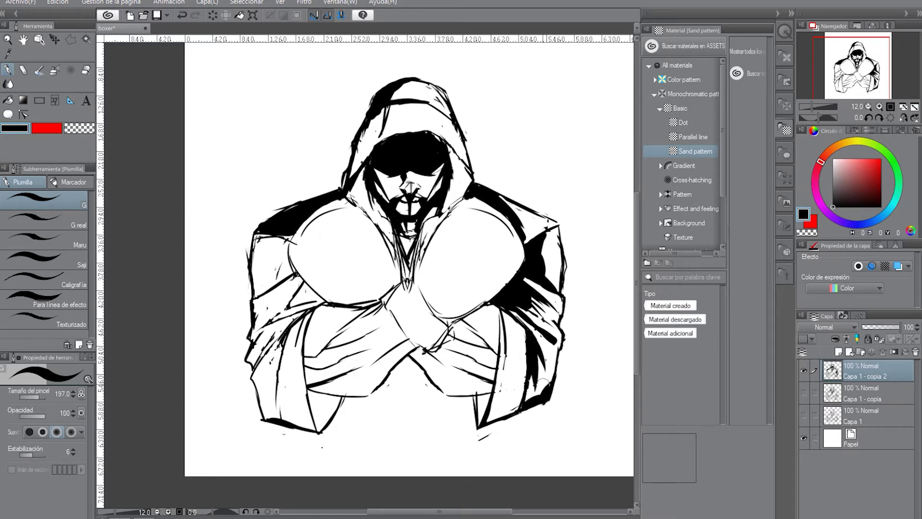
pyautogui.moveTo(525, 406)
pyautogui.mouseDown()
pyautogui.moveTo(533, 340)
pyautogui.moveTo(531, 395)
pyautogui.moveTo(536, 357)
pyautogui.moveTo(534, 380)
pyautogui.mouseUp()
pyautogui.moveTo(486, 396)
pyautogui.mouseDown()
pyautogui.moveTo(479, 423)
pyautogui.moveTo(482, 398)
pyautogui.mouseUp()
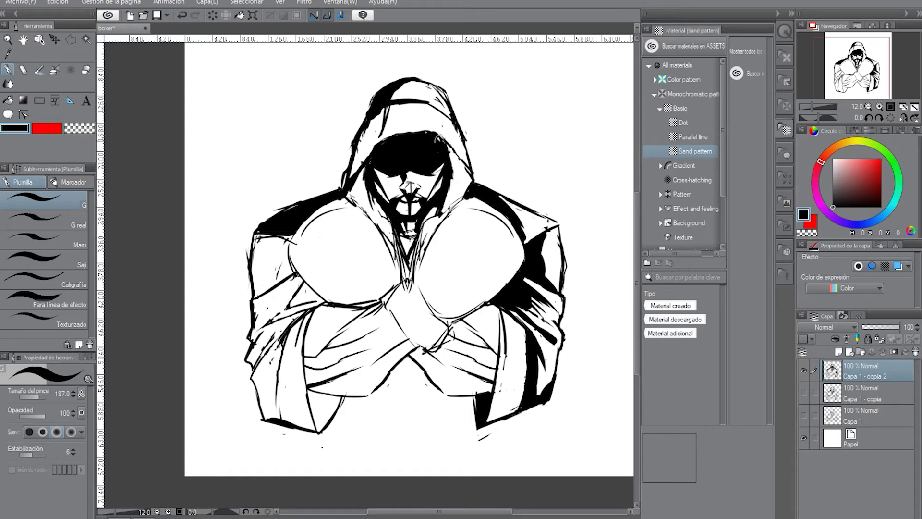
# Step: Fill the hood's lower-right side beside the face with black and shade the inner corner of the left cuff
pyautogui.moveTo(454, 160)
pyautogui.mouseDown()
pyautogui.moveTo(469, 180)
pyautogui.moveTo(455, 200)
pyautogui.mouseUp()
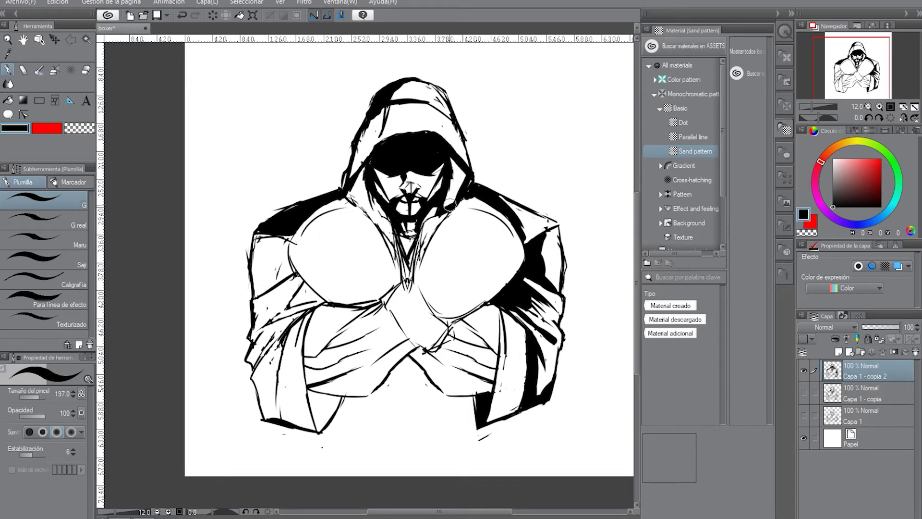
pyautogui.moveTo(462, 172)
pyautogui.mouseDown()
pyautogui.moveTo(449, 158)
pyautogui.moveTo(463, 173)
pyautogui.moveTo(453, 175)
pyautogui.mouseUp()
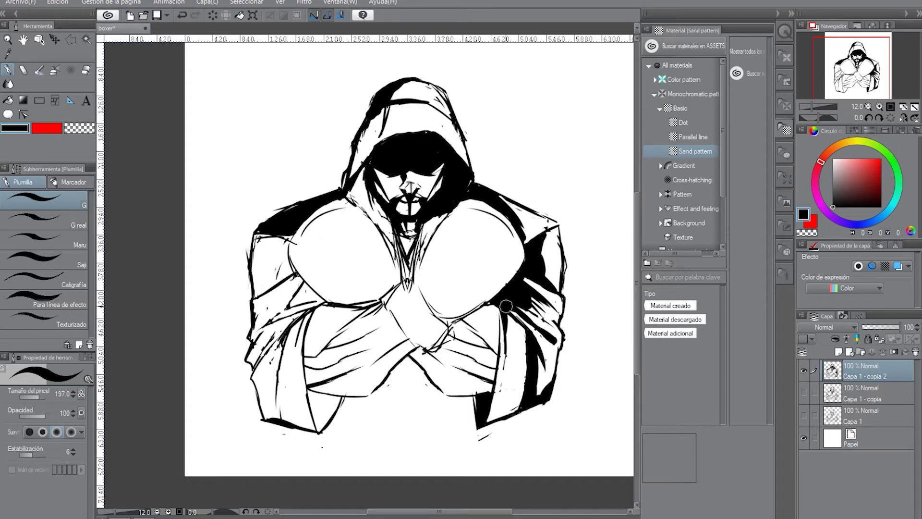
pyautogui.moveTo(506, 305); pyautogui.dragTo(505, 320)
pyautogui.moveTo(315, 391); pyautogui.dragTo(318, 425)
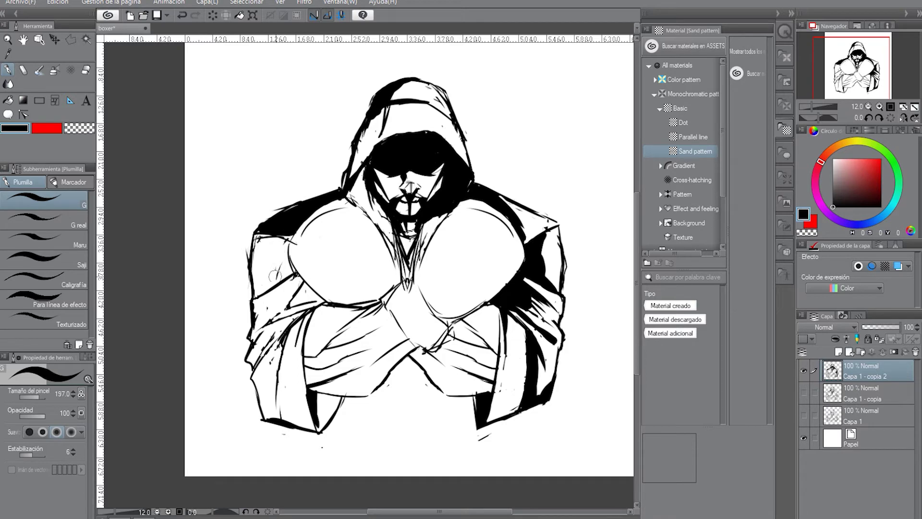
# Step: Shade the left upper sleeve beside the chest muscle with solid black, extending the shadow into the fold below
pyautogui.moveTo(292, 282)
pyautogui.mouseDown()
pyautogui.moveTo(261, 312)
pyautogui.moveTo(294, 281)
pyautogui.moveTo(278, 290)
pyautogui.moveTo(292, 226)
pyautogui.moveTo(289, 268)
pyautogui.moveTo(262, 290)
pyautogui.moveTo(288, 271)
pyautogui.moveTo(256, 298)
pyautogui.mouseUp()
pyautogui.hotkey('ctrl', 'z')
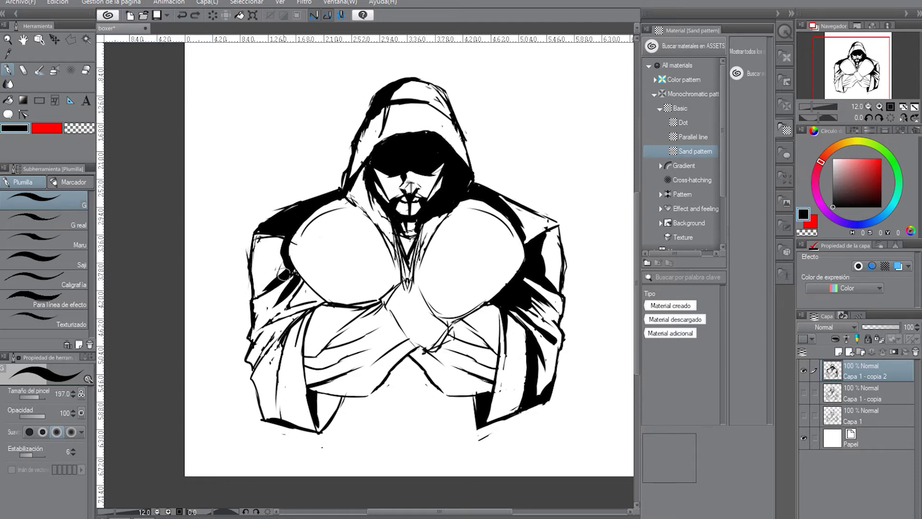
pyautogui.moveTo(290, 270)
pyautogui.mouseDown()
pyautogui.moveTo(257, 292)
pyautogui.moveTo(293, 272)
pyautogui.mouseUp()
pyautogui.moveTo(284, 240)
pyautogui.mouseDown()
pyautogui.moveTo(257, 236)
pyautogui.moveTo(273, 271)
pyautogui.moveTo(264, 267)
pyautogui.moveTo(257, 293)
pyautogui.mouseUp()
pyautogui.hotkey('ctrl', 'z')
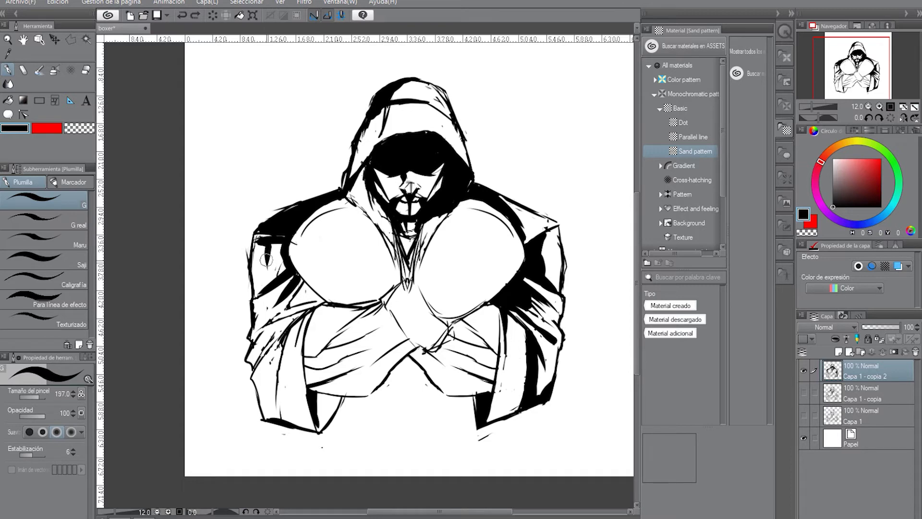
pyautogui.moveTo(269, 255)
pyautogui.mouseDown()
pyautogui.moveTo(274, 279)
pyautogui.moveTo(276, 257)
pyautogui.moveTo(282, 260)
pyautogui.moveTo(278, 247)
pyautogui.moveTo(269, 252)
pyautogui.moveTo(274, 235)
pyautogui.moveTo(282, 243)
pyautogui.mouseUp()
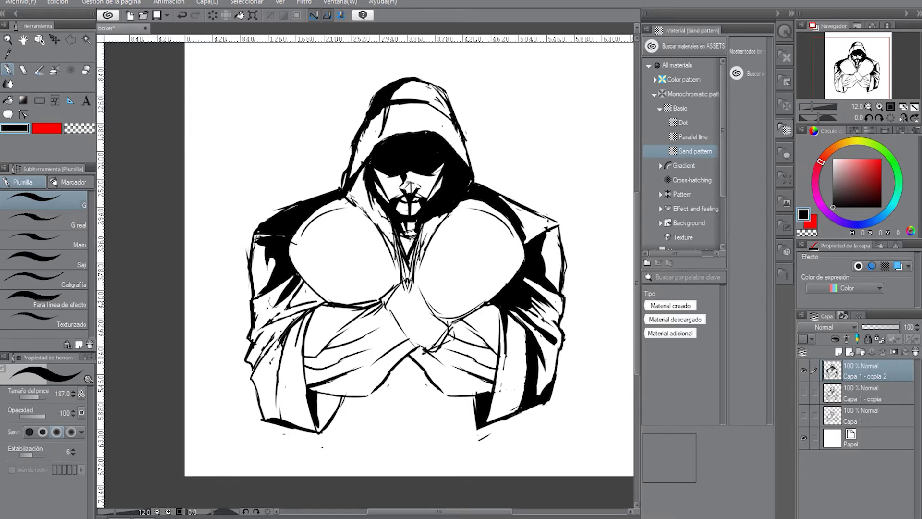
pyautogui.moveTo(286, 292); pyautogui.dragTo(261, 314)
pyautogui.hotkey('ctrl', 'z')
pyautogui.moveTo(293, 277); pyautogui.dragTo(265, 309)
# Step: Draw a tapered black fold stroke down the left side of the hood's front band, redoing it until it fits
pyautogui.moveTo(385, 103); pyautogui.dragTo(380, 146)
pyautogui.hotkey('ctrl', 'z')
pyautogui.moveTo(387, 104); pyautogui.dragTo(379, 143)
pyautogui.hotkey('ctrl', 'z')
pyautogui.moveTo(385, 107); pyautogui.dragTo(372, 144)
pyautogui.hotkey('ctrl', 'z')
pyautogui.moveTo(387, 107); pyautogui.dragTo(379, 139)
# Step: Fill the hood's left side with solid black and extend the shadow across its crown above the front band
pyautogui.moveTo(348, 179); pyautogui.dragTo(379, 115)
pyautogui.moveTo(364, 158); pyautogui.dragTo(356, 163)
pyautogui.moveTo(366, 121); pyautogui.dragTo(386, 103)
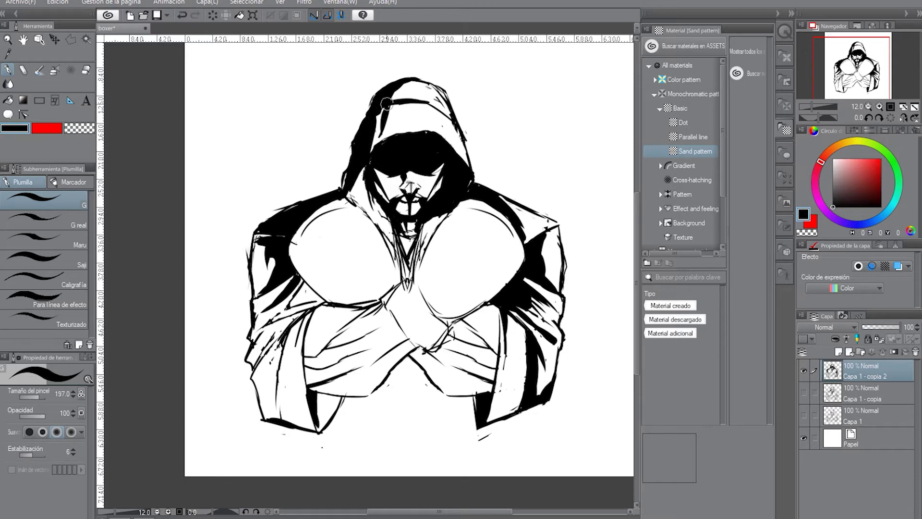
pyautogui.moveTo(371, 141); pyautogui.dragTo(355, 167)
pyautogui.moveTo(402, 97)
pyautogui.mouseDown()
pyautogui.moveTo(404, 85)
pyautogui.moveTo(396, 94)
pyautogui.moveTo(427, 101)
pyautogui.moveTo(386, 97)
pyautogui.mouseUp()
pyautogui.hotkey('ctrl', 'z')
pyautogui.hotkey('ctrl', 'z')
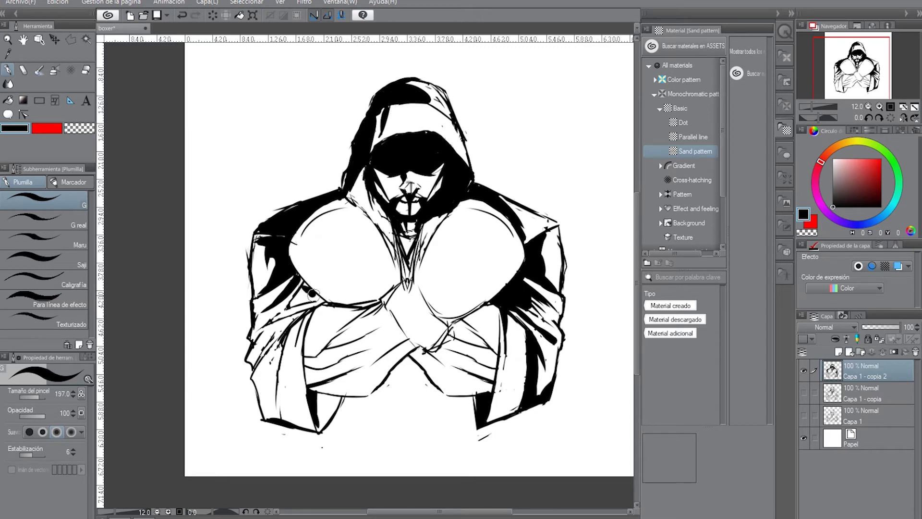
# Step: Paint solid black shadows into the left sleeve's folds, its lower outer edge and the outer edge of the upper arm
pyautogui.moveTo(301, 290)
pyautogui.mouseDown()
pyautogui.moveTo(279, 310)
pyautogui.moveTo(318, 302)
pyautogui.moveTo(281, 321)
pyautogui.moveTo(304, 307)
pyautogui.moveTo(274, 334)
pyautogui.moveTo(314, 304)
pyautogui.moveTo(255, 369)
pyautogui.moveTo(284, 332)
pyautogui.moveTo(275, 417)
pyautogui.mouseUp()
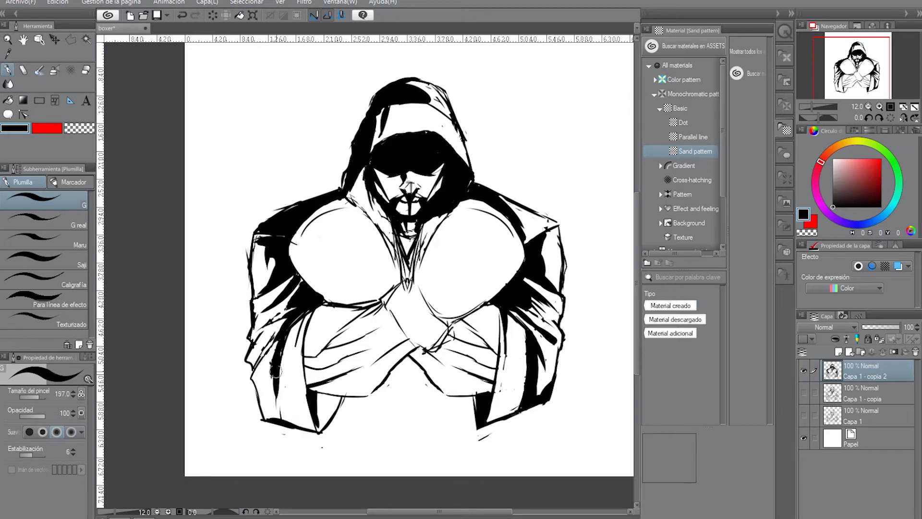
pyautogui.moveTo(257, 378); pyautogui.dragTo(276, 414)
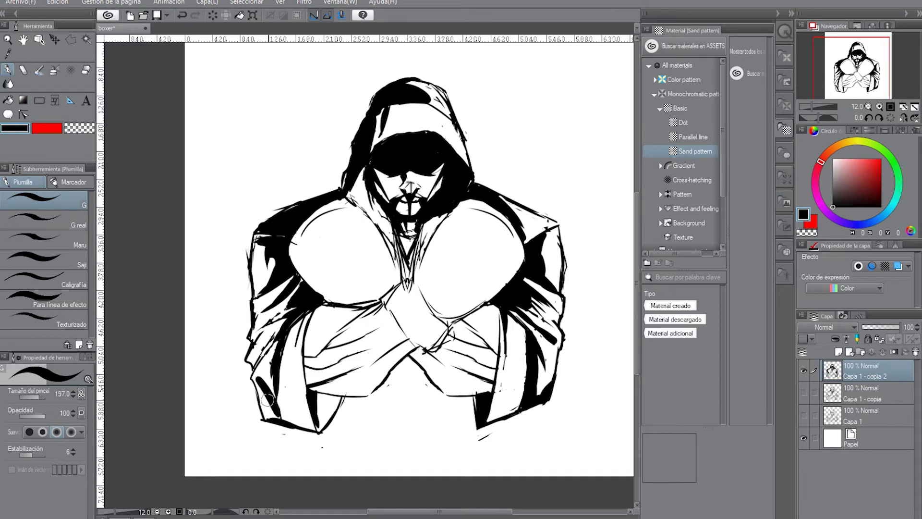
pyautogui.moveTo(257, 382)
pyautogui.mouseDown()
pyautogui.moveTo(266, 417)
pyautogui.moveTo(276, 414)
pyautogui.moveTo(266, 365)
pyautogui.mouseUp()
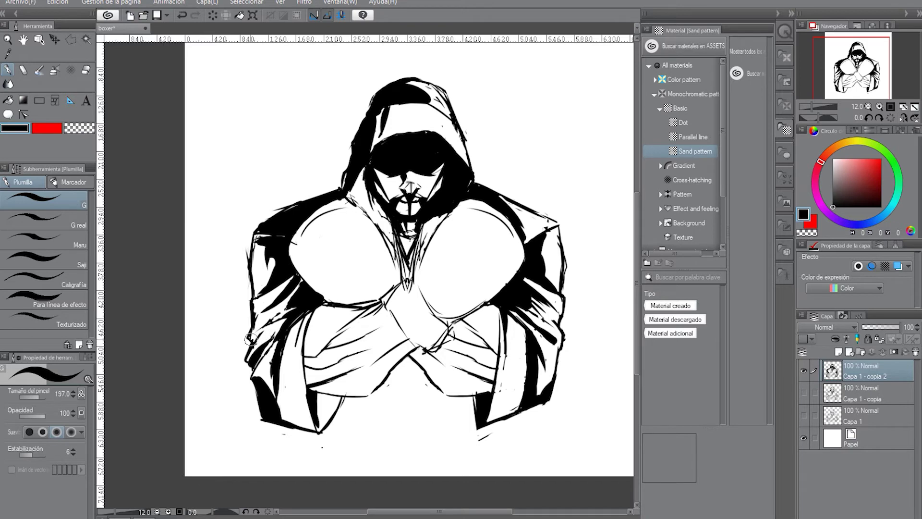
pyautogui.moveTo(251, 340)
pyautogui.mouseDown()
pyautogui.moveTo(284, 312)
pyautogui.moveTo(251, 320)
pyautogui.moveTo(250, 329)
pyautogui.moveTo(288, 307)
pyautogui.moveTo(255, 313)
pyautogui.mouseUp()
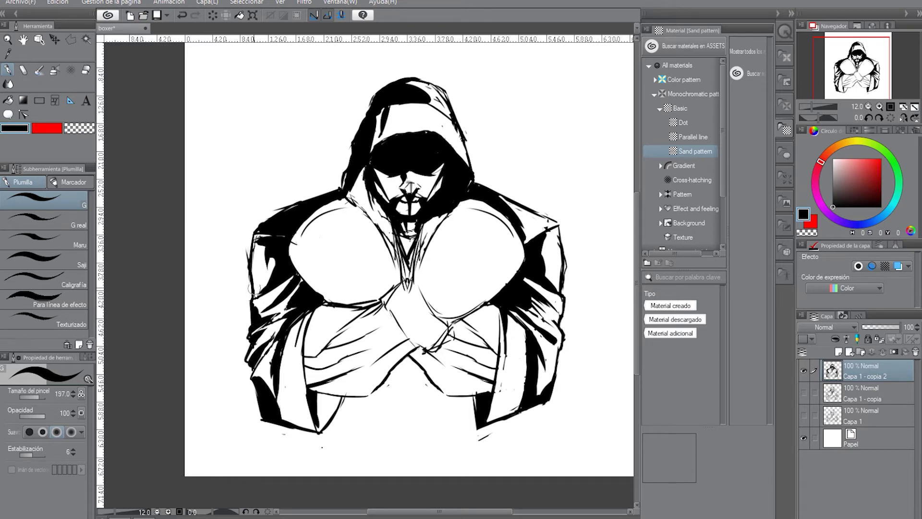
pyautogui.moveTo(258, 244)
pyautogui.mouseDown()
pyautogui.moveTo(256, 292)
pyautogui.moveTo(283, 268)
pyautogui.mouseUp()
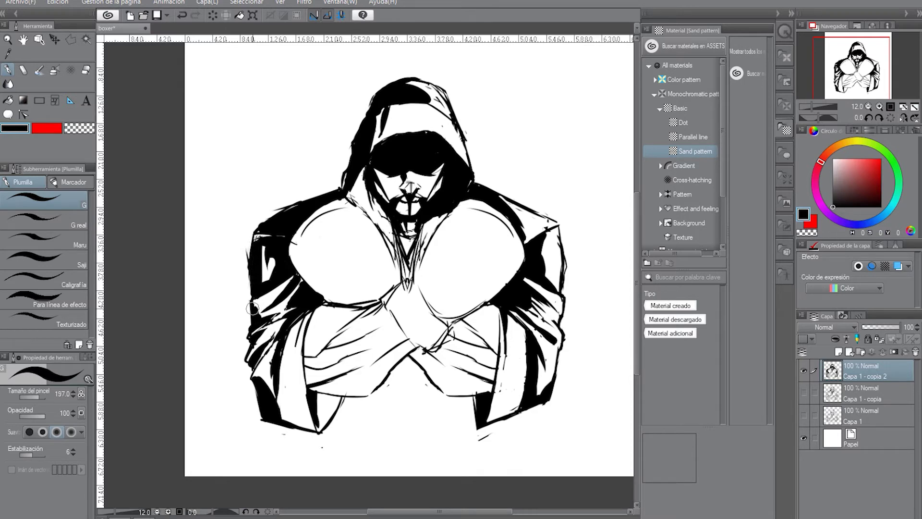
pyautogui.moveTo(252, 307)
pyautogui.mouseDown()
pyautogui.moveTo(254, 333)
pyautogui.moveTo(288, 308)
pyautogui.moveTo(263, 319)
pyautogui.moveTo(279, 307)
pyautogui.mouseUp()
pyautogui.moveTo(254, 372); pyautogui.dragTo(258, 368)
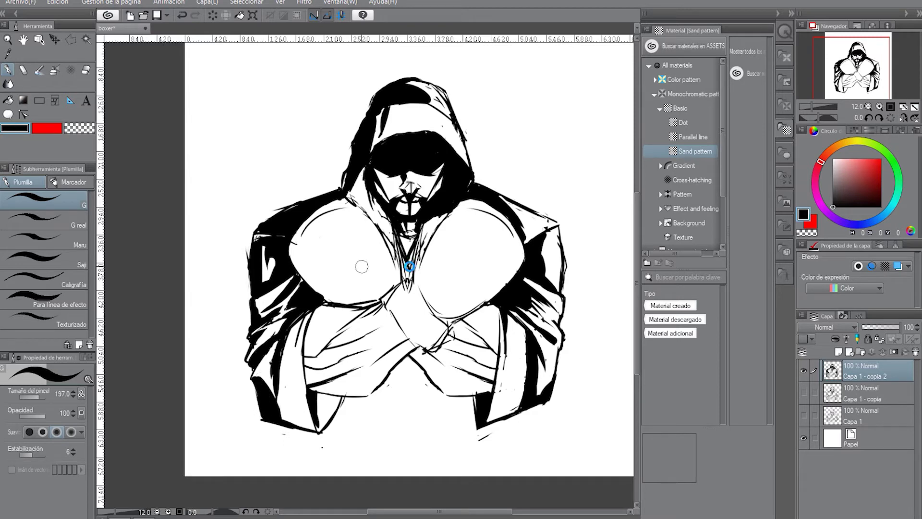
# Step: Darken both sides of the V-shaped neck opening with black and smooth the top edge of the face shadow
pyautogui.moveTo(406, 249)
pyautogui.mouseDown()
pyautogui.moveTo(407, 274)
pyautogui.moveTo(404, 263)
pyautogui.mouseUp()
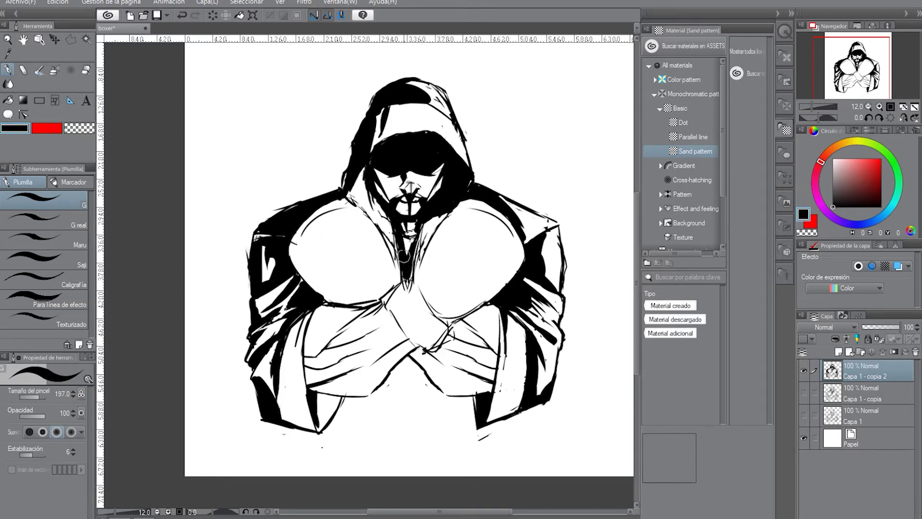
pyautogui.moveTo(423, 220); pyautogui.dragTo(408, 257)
pyautogui.moveTo(431, 137); pyautogui.dragTo(389, 148)
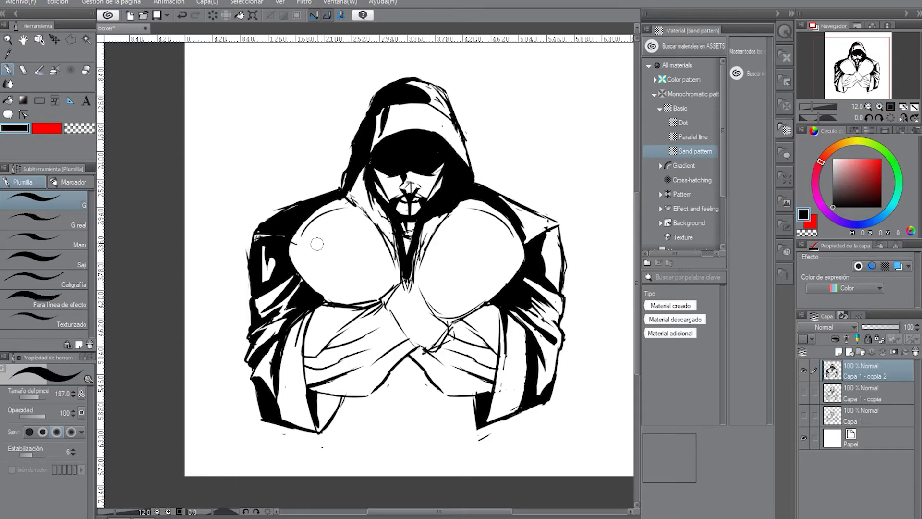
# Step: Erase the stray sketch marks on the hood's lower-left lapel with transparent colour and return to black
pyautogui.click(85, 131)
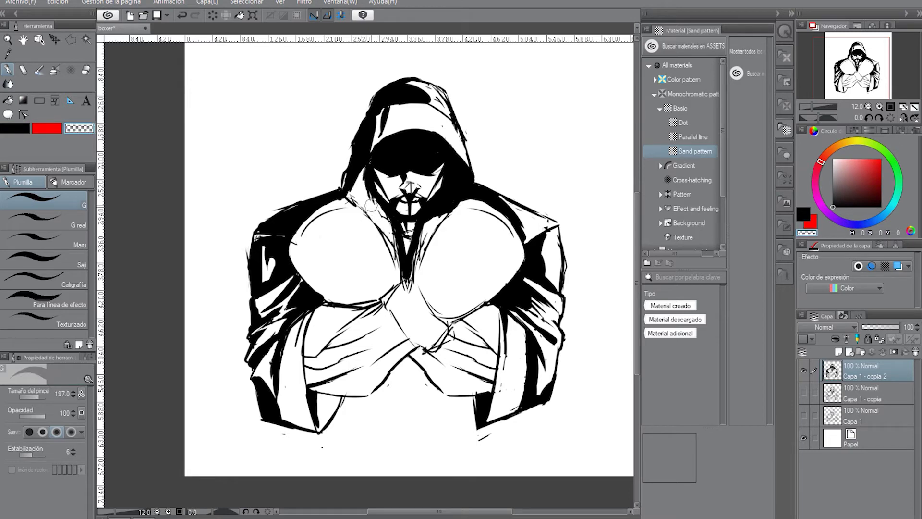
pyautogui.moveTo(364, 193); pyautogui.dragTo(380, 221)
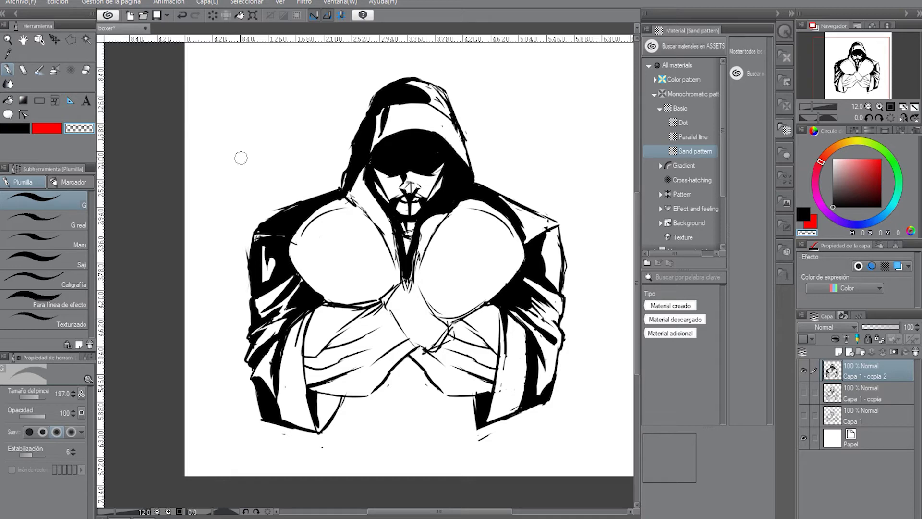
pyautogui.click(14, 129)
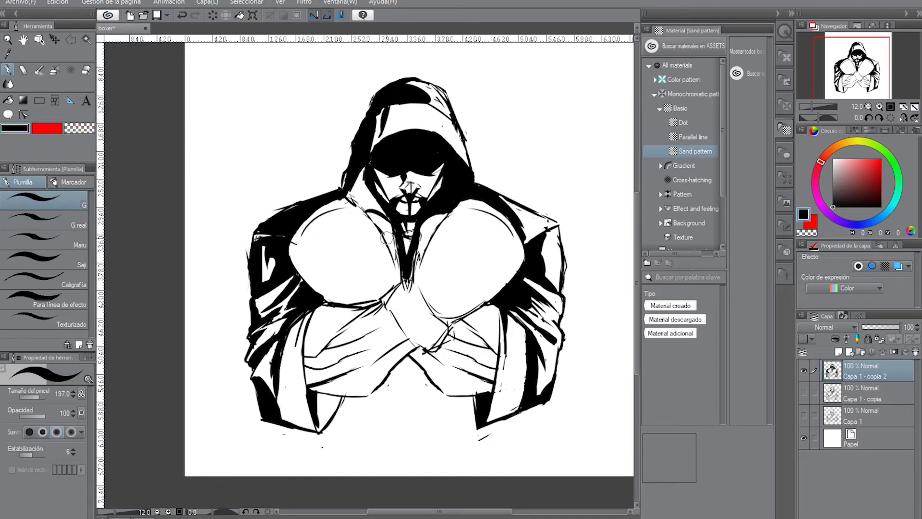
# Step: Draw thick black shadows inside the outer, lower and inner edges of the left chest muscle, redoing unsatisfactory strokes
pyautogui.hotkey('ctrl', 'z')
pyautogui.moveTo(389, 220); pyautogui.dragTo(369, 208)
pyautogui.moveTo(370, 296); pyautogui.dragTo(363, 309)
pyautogui.moveTo(336, 207)
pyautogui.mouseDown()
pyautogui.moveTo(298, 245)
pyautogui.moveTo(300, 261)
pyautogui.moveTo(294, 257)
pyautogui.moveTo(300, 241)
pyautogui.moveTo(330, 269)
pyautogui.moveTo(330, 257)
pyautogui.moveTo(332, 278)
pyautogui.moveTo(350, 271)
pyautogui.moveTo(341, 295)
pyautogui.moveTo(369, 275)
pyautogui.mouseUp()
pyautogui.hotkey('ctrl', 'z')
pyautogui.hotkey('ctrl', 'z')
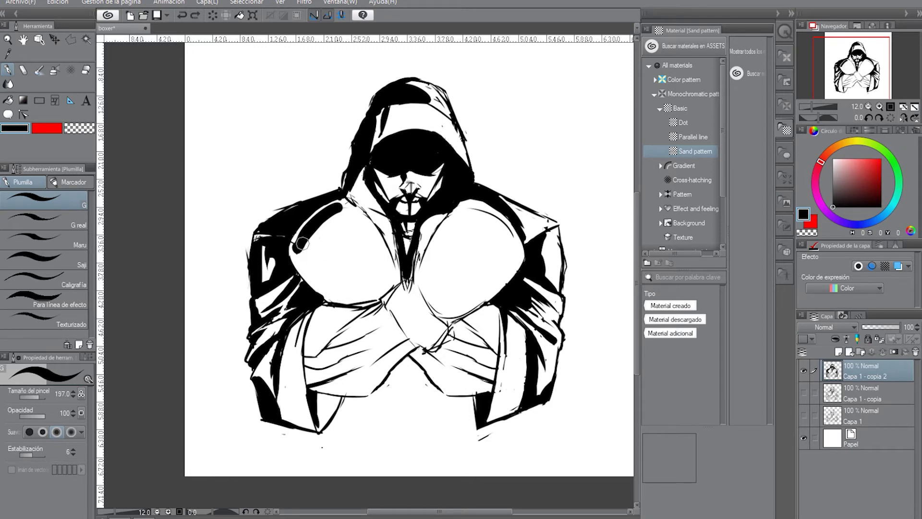
pyautogui.moveTo(301, 252)
pyautogui.mouseDown()
pyautogui.moveTo(346, 276)
pyautogui.moveTo(336, 293)
pyautogui.moveTo(306, 251)
pyautogui.moveTo(345, 298)
pyautogui.moveTo(360, 293)
pyautogui.moveTo(346, 299)
pyautogui.moveTo(376, 293)
pyautogui.moveTo(347, 301)
pyautogui.moveTo(374, 298)
pyautogui.moveTo(394, 279)
pyautogui.moveTo(373, 290)
pyautogui.mouseUp()
pyautogui.hotkey('ctrl', 'z')
pyautogui.hotkey('ctrl', 'z')
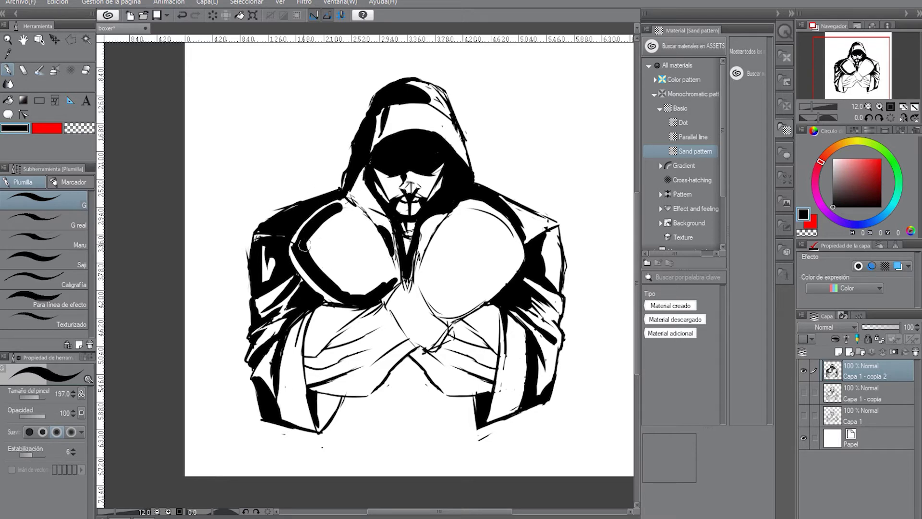
# Step: Replace the wavy line across the left chest muscle with a pointed black shadow and thicken the muscle's lower edge
pyautogui.moveTo(307, 230)
pyautogui.mouseDown()
pyautogui.moveTo(336, 253)
pyautogui.moveTo(322, 255)
pyautogui.moveTo(377, 265)
pyautogui.mouseUp()
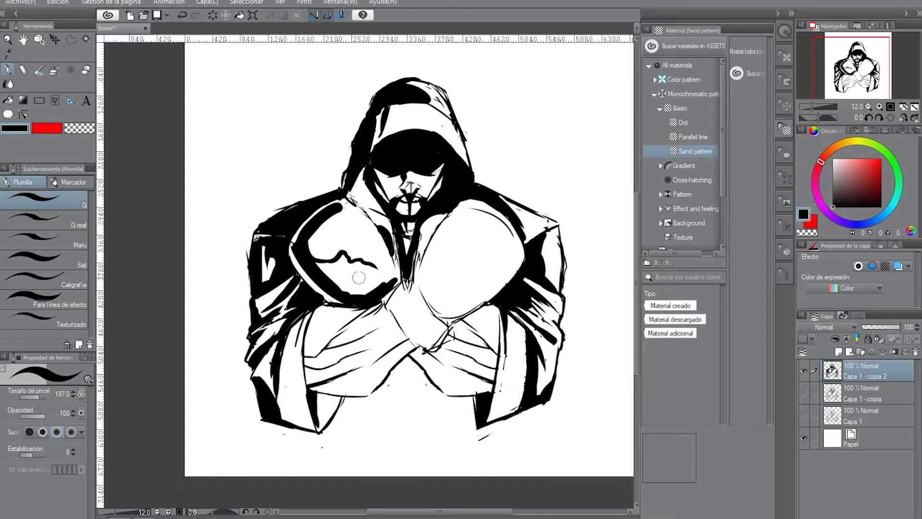
pyautogui.hotkey('ctrl', 'z')
pyautogui.moveTo(316, 262); pyautogui.dragTo(318, 265)
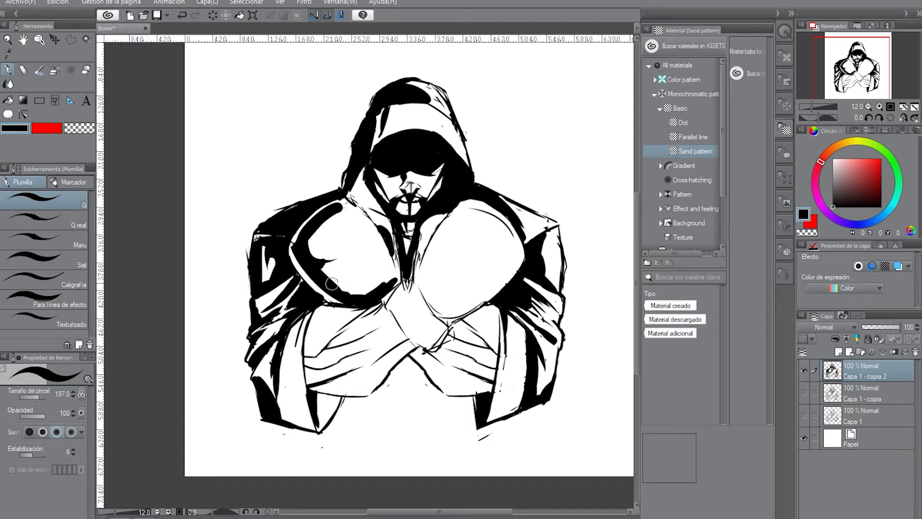
pyautogui.moveTo(332, 283); pyautogui.dragTo(377, 286)
# Step: Add a short black shadow along the upper inner edge of the right chest muscle, undoing the extra strokes
pyautogui.moveTo(439, 220); pyautogui.dragTo(418, 254)
pyautogui.moveTo(435, 221); pyautogui.dragTo(421, 246)
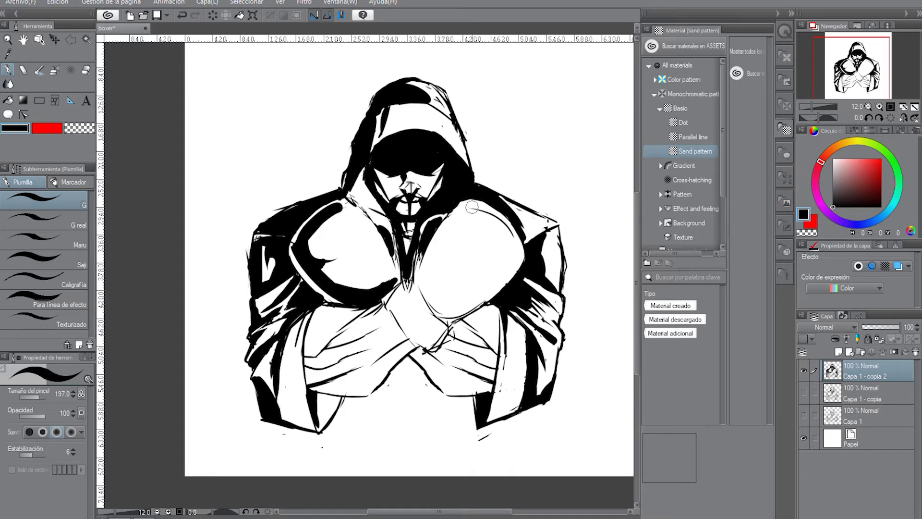
pyautogui.moveTo(472, 207); pyautogui.dragTo(431, 271)
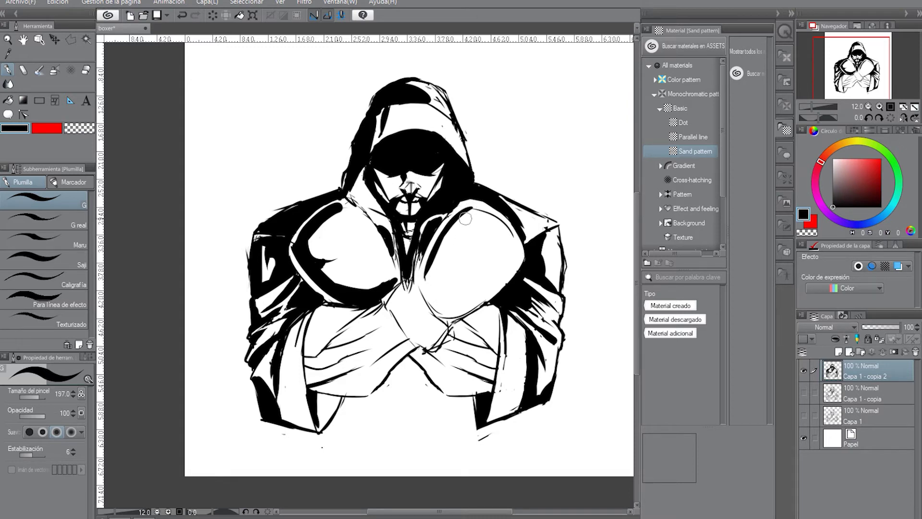
pyautogui.hotkey('ctrl', 'z')
pyautogui.hotkey('ctrl', 'z')
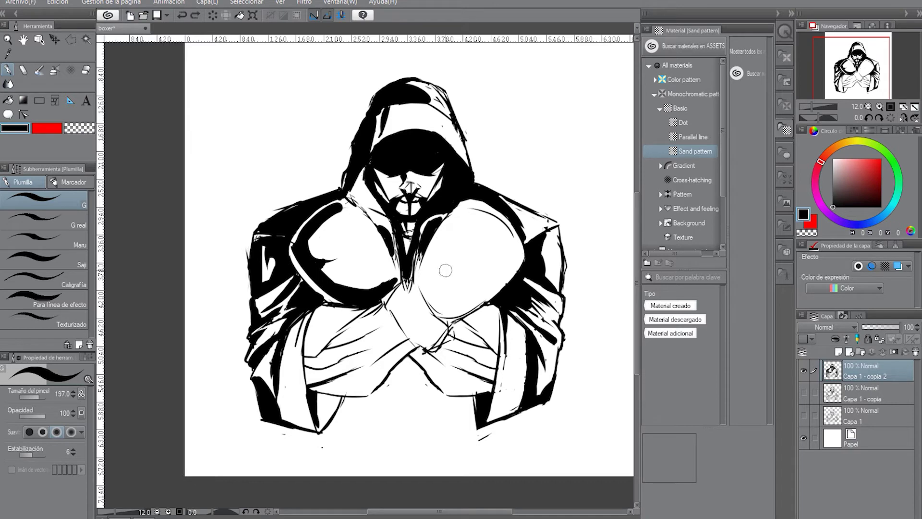
# Step: Fill the lower parts of the right and left chest muscles with solid black curved shadows
pyautogui.moveTo(419, 243)
pyautogui.mouseDown()
pyautogui.moveTo(420, 282)
pyautogui.moveTo(421, 270)
pyautogui.moveTo(439, 310)
pyautogui.moveTo(420, 272)
pyautogui.moveTo(439, 301)
pyautogui.moveTo(489, 289)
pyautogui.mouseUp()
pyautogui.moveTo(437, 310)
pyautogui.mouseDown()
pyautogui.moveTo(495, 288)
pyautogui.moveTo(457, 306)
pyautogui.moveTo(496, 278)
pyautogui.moveTo(427, 267)
pyautogui.moveTo(456, 272)
pyautogui.moveTo(426, 269)
pyautogui.moveTo(456, 269)
pyautogui.moveTo(426, 280)
pyautogui.moveTo(459, 270)
pyautogui.moveTo(439, 290)
pyautogui.moveTo(443, 299)
pyautogui.moveTo(494, 282)
pyautogui.moveTo(456, 272)
pyautogui.moveTo(463, 286)
pyautogui.moveTo(496, 284)
pyautogui.moveTo(484, 284)
pyautogui.moveTo(474, 301)
pyautogui.moveTo(520, 255)
pyautogui.mouseUp()
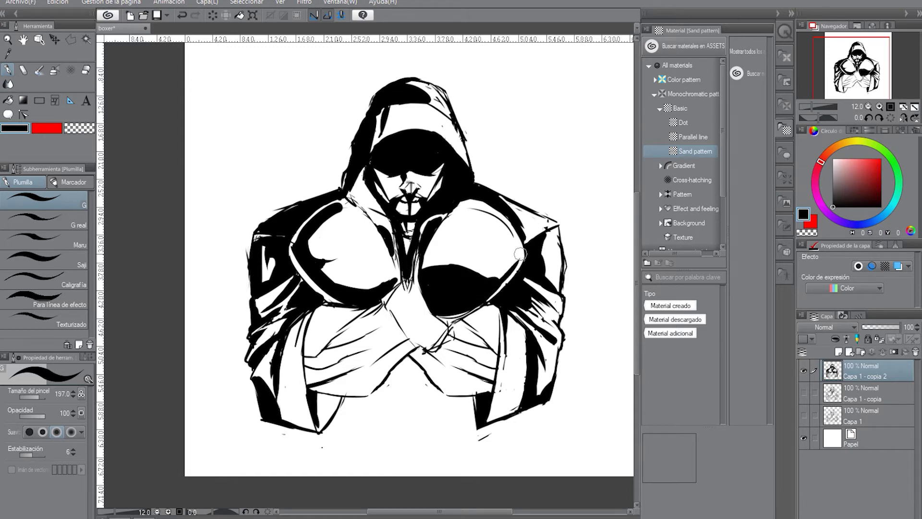
pyautogui.moveTo(489, 288); pyautogui.dragTo(506, 262)
pyautogui.hotkey('ctrl', 'z')
pyautogui.hotkey('ctrl', 'z')
pyautogui.hotkey('ctrl', 'z')
pyautogui.moveTo(325, 263)
pyautogui.mouseDown()
pyautogui.moveTo(376, 255)
pyautogui.moveTo(392, 279)
pyautogui.moveTo(374, 259)
pyautogui.moveTo(323, 267)
pyautogui.moveTo(353, 270)
pyautogui.moveTo(336, 274)
pyautogui.moveTo(349, 282)
pyautogui.moveTo(383, 279)
pyautogui.moveTo(343, 273)
pyautogui.mouseUp()
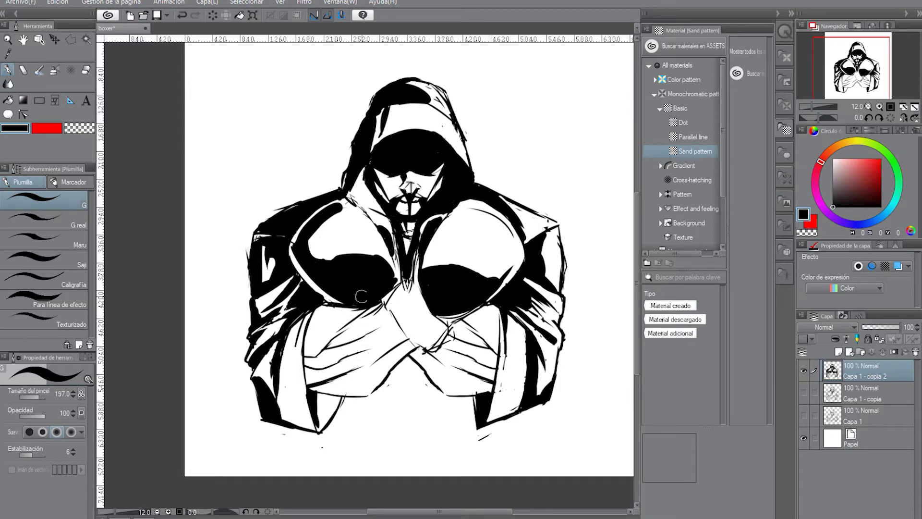
# Step: Reduce the brush size to 55.6 and hatch parallel diagonal lines above the black shadow on the right chest muscle
pyautogui.click(36, 396)
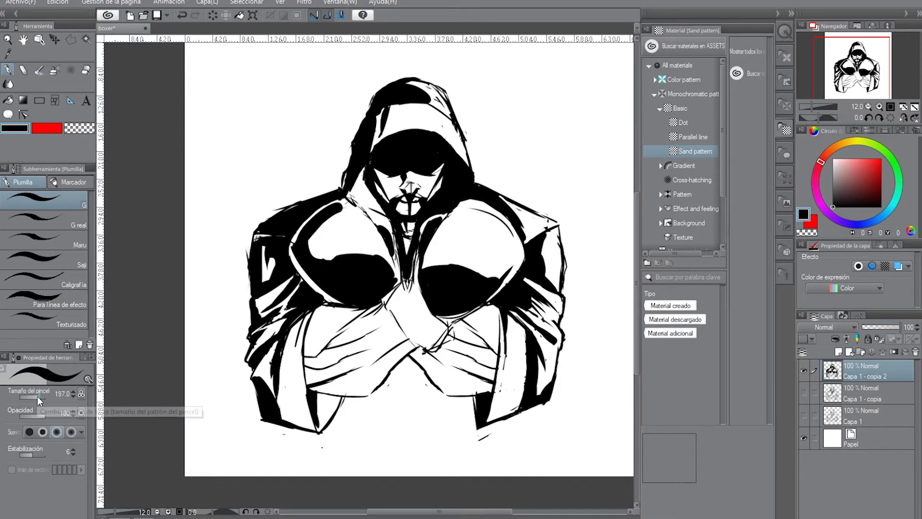
pyautogui.moveTo(36, 396); pyautogui.dragTo(45, 392)
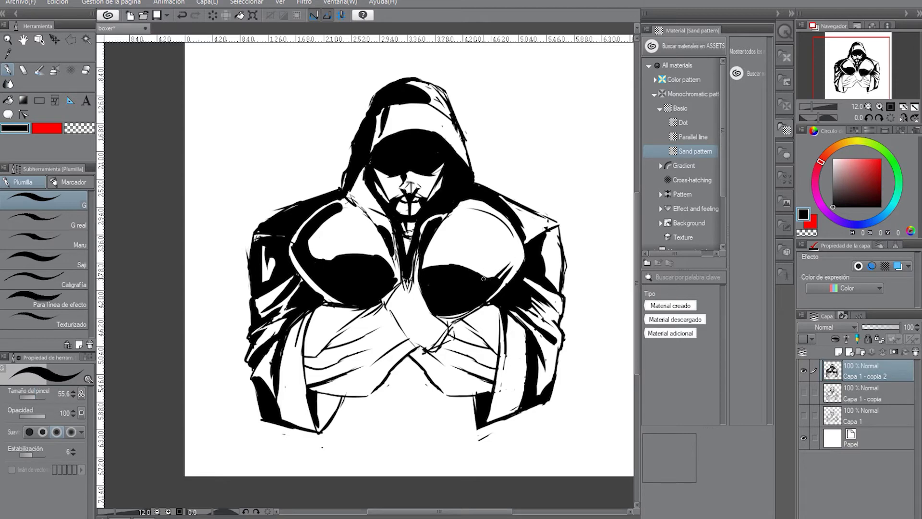
pyautogui.moveTo(484, 278); pyautogui.dragTo(505, 262)
pyautogui.hotkey('ctrl', 'z')
pyautogui.moveTo(500, 276); pyautogui.dragTo(478, 241)
pyautogui.moveTo(498, 280)
pyautogui.mouseDown()
pyautogui.moveTo(461, 226)
pyautogui.moveTo(459, 237)
pyautogui.mouseUp()
pyautogui.moveTo(481, 273)
pyautogui.mouseDown()
pyautogui.moveTo(450, 232)
pyautogui.moveTo(436, 231)
pyautogui.mouseUp()
pyautogui.moveTo(458, 265)
pyautogui.mouseDown()
pyautogui.moveTo(436, 239)
pyautogui.moveTo(428, 247)
pyautogui.mouseUp()
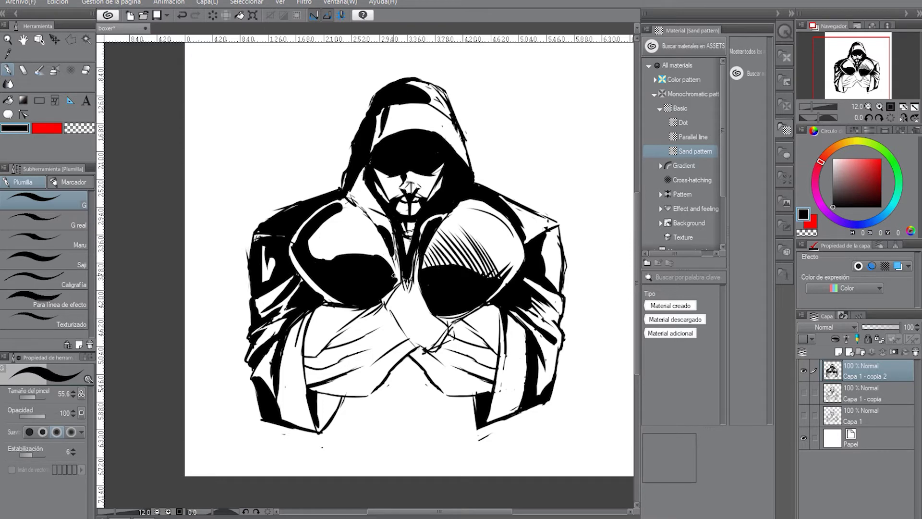
# Step: Cross-hatch the area above the black shadow on the left chest muscle with two directions of thin lines
pyautogui.moveTo(369, 247)
pyautogui.mouseDown()
pyautogui.moveTo(333, 230)
pyautogui.moveTo(350, 257)
pyautogui.moveTo(326, 230)
pyautogui.moveTo(343, 259)
pyautogui.moveTo(312, 243)
pyautogui.mouseUp()
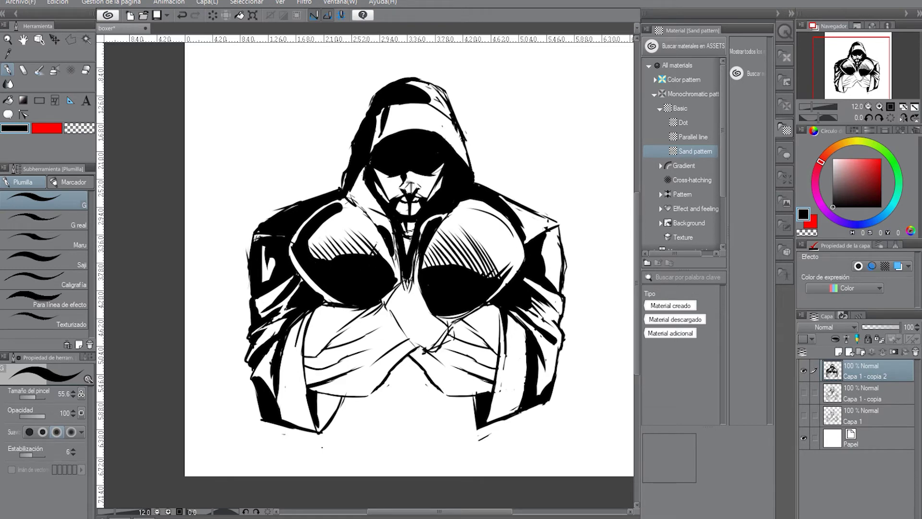
pyautogui.moveTo(373, 255); pyautogui.dragTo(366, 224)
pyautogui.moveTo(340, 254)
pyautogui.mouseDown()
pyautogui.moveTo(359, 224)
pyautogui.moveTo(369, 231)
pyautogui.mouseUp()
pyautogui.moveTo(329, 262)
pyautogui.mouseDown()
pyautogui.moveTo(362, 215)
pyautogui.moveTo(326, 265)
pyautogui.moveTo(312, 266)
pyautogui.moveTo(328, 221)
pyautogui.mouseUp()
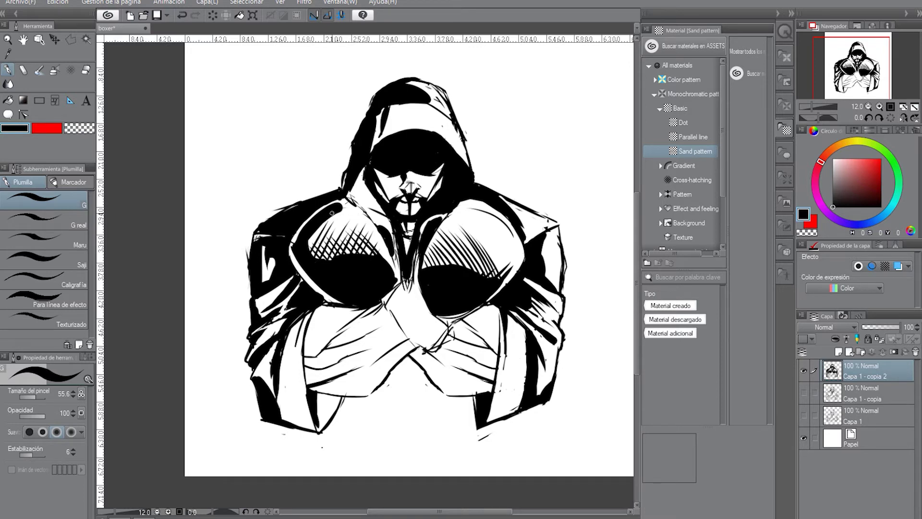
pyautogui.moveTo(306, 250); pyautogui.dragTo(318, 226)
# Step: Add a second direction of hatching lines over the right chest muscle to form cross-hatching
pyautogui.moveTo(497, 278)
pyautogui.mouseDown()
pyautogui.moveTo(494, 251)
pyautogui.moveTo(504, 254)
pyautogui.moveTo(494, 226)
pyautogui.mouseUp()
pyautogui.moveTo(490, 278)
pyautogui.mouseDown()
pyautogui.moveTo(488, 230)
pyautogui.moveTo(470, 228)
pyautogui.mouseUp()
pyautogui.moveTo(471, 265); pyautogui.dragTo(458, 224)
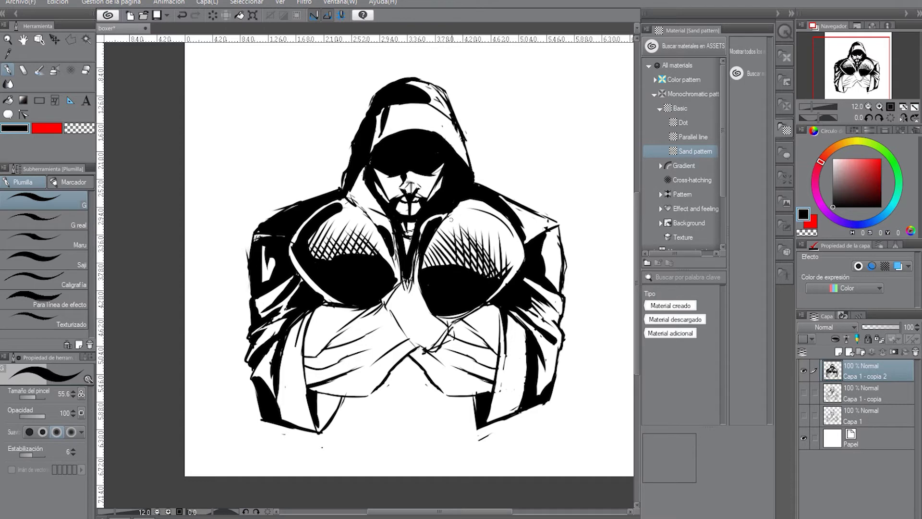
pyautogui.moveTo(446, 265); pyautogui.dragTo(442, 233)
# Step: Set the brush size to 197 and fill the hand area between the crossed forearms with solid black
pyautogui.click(39, 397)
pyautogui.moveTo(439, 331); pyautogui.dragTo(428, 341)
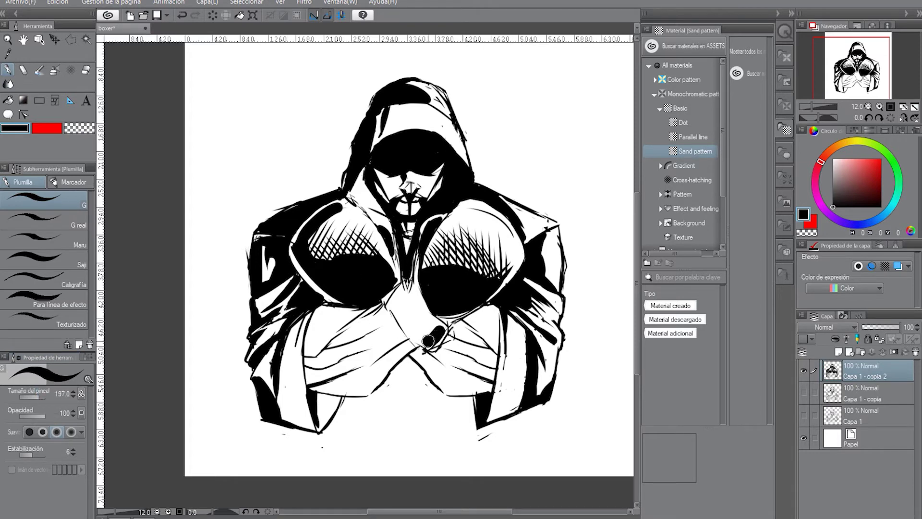
pyautogui.moveTo(414, 299)
pyautogui.mouseDown()
pyautogui.moveTo(436, 332)
pyautogui.moveTo(407, 300)
pyautogui.moveTo(435, 330)
pyautogui.moveTo(422, 342)
pyautogui.moveTo(437, 335)
pyautogui.moveTo(423, 348)
pyautogui.moveTo(396, 307)
pyautogui.moveTo(425, 323)
pyautogui.moveTo(412, 301)
pyautogui.moveTo(398, 306)
pyautogui.moveTo(416, 352)
pyautogui.moveTo(412, 325)
pyautogui.moveTo(428, 332)
pyautogui.moveTo(403, 287)
pyautogui.moveTo(426, 320)
pyautogui.moveTo(403, 294)
pyautogui.moveTo(395, 301)
pyautogui.moveTo(418, 336)
pyautogui.moveTo(406, 300)
pyautogui.mouseUp()
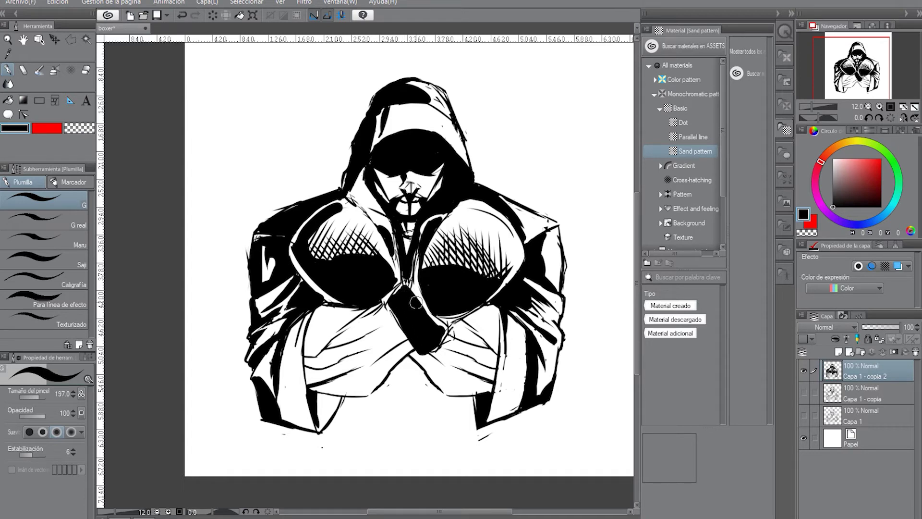
pyautogui.click(80, 129)
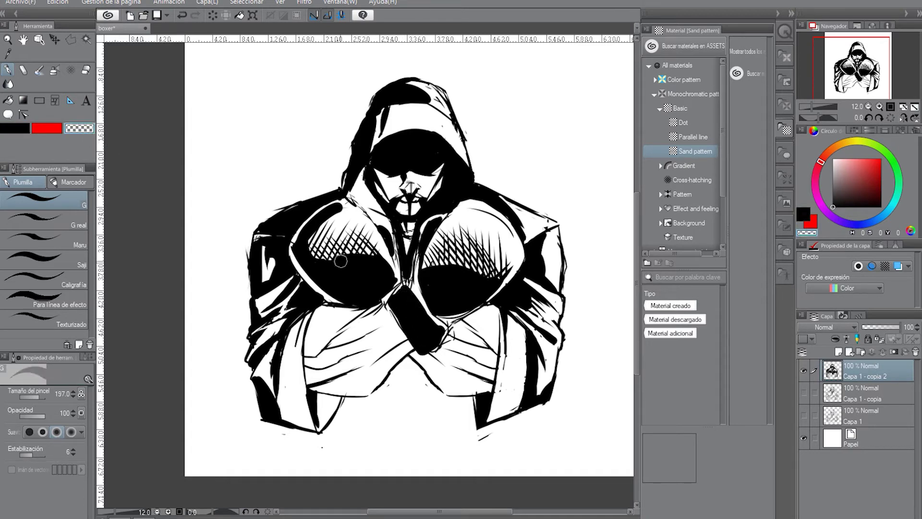
pyautogui.moveTo(338, 213)
pyautogui.mouseDown()
pyautogui.moveTo(322, 226)
pyautogui.moveTo(340, 229)
pyautogui.moveTo(325, 243)
pyautogui.moveTo(339, 247)
pyautogui.mouseUp()
pyautogui.hotkey('ctrl', 'z')
pyautogui.hotkey('ctrl', 'z')
pyautogui.click(195, 15)
pyautogui.click(13, 129)
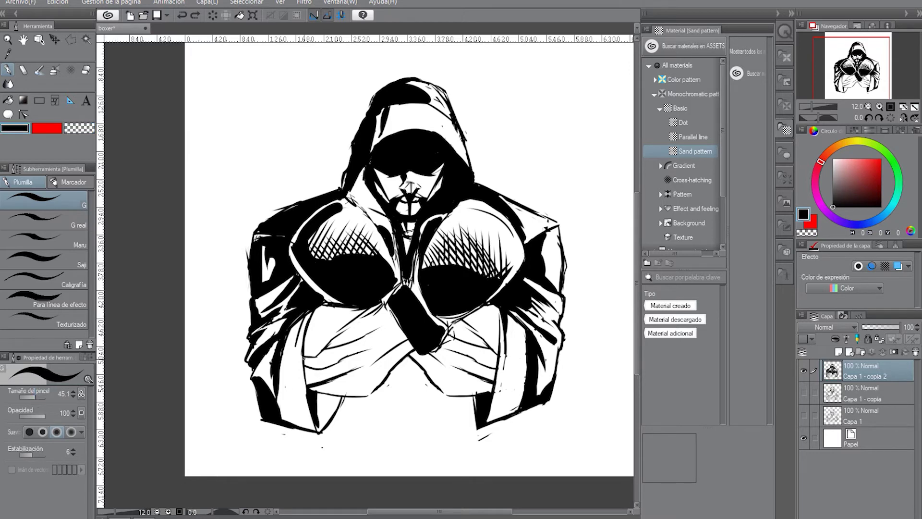
# Step: Set the brush size to 79 and thicken the fold lines and outer edge of the left forearm with black
pyautogui.click(70, 391)
pyautogui.click(74, 391)
pyautogui.moveTo(310, 359); pyautogui.dragTo(309, 381)
pyautogui.moveTo(315, 386)
pyautogui.mouseDown()
pyautogui.moveTo(345, 372)
pyautogui.moveTo(326, 378)
pyautogui.moveTo(311, 370)
pyautogui.moveTo(364, 351)
pyautogui.moveTo(313, 358)
pyautogui.moveTo(337, 336)
pyautogui.moveTo(332, 345)
pyautogui.moveTo(382, 324)
pyautogui.mouseUp()
pyautogui.hotkey('ctrl', 'z')
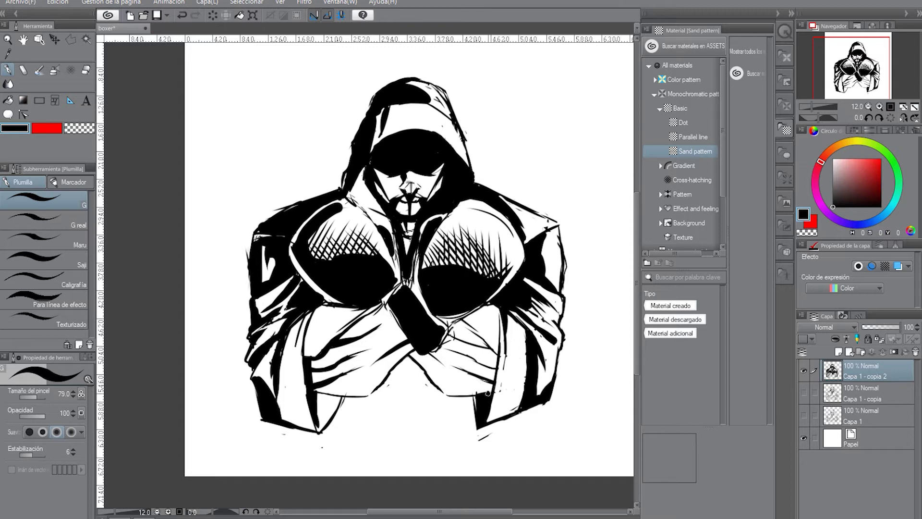
# Step: Draw a tapering black shadow up the inner edge of the right sleeve, redoing unsatisfactory strokes
pyautogui.moveTo(486, 397); pyautogui.dragTo(500, 350)
pyautogui.hotkey('ctrl', 'z')
pyautogui.moveTo(484, 395); pyautogui.dragTo(495, 339)
pyautogui.hotkey('ctrl', 'z')
pyautogui.moveTo(488, 391); pyautogui.dragTo(502, 313)
pyautogui.moveTo(496, 360); pyautogui.dragTo(496, 303)
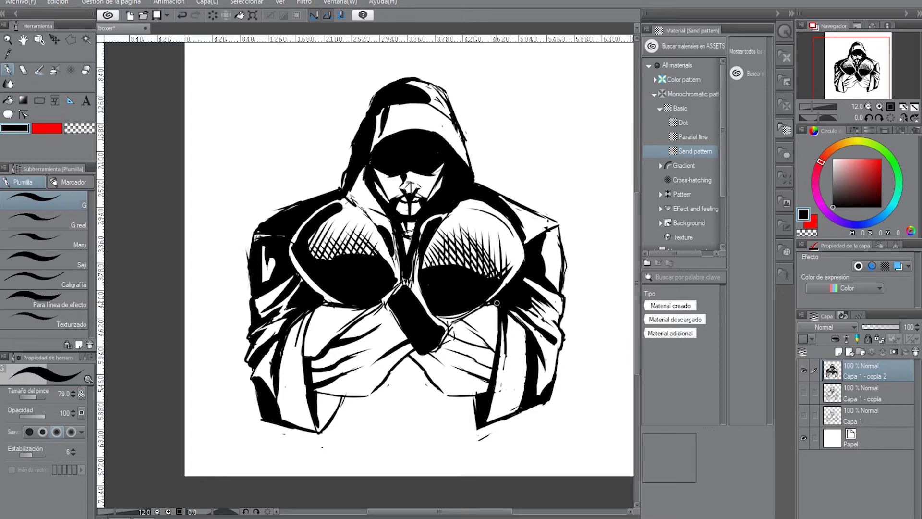
# Step: Thicken the fold lines and lower edge of the right forearm with black shadow strokes
pyautogui.moveTo(494, 354)
pyautogui.mouseDown()
pyautogui.moveTo(461, 321)
pyautogui.moveTo(440, 326)
pyautogui.moveTo(465, 339)
pyautogui.mouseUp()
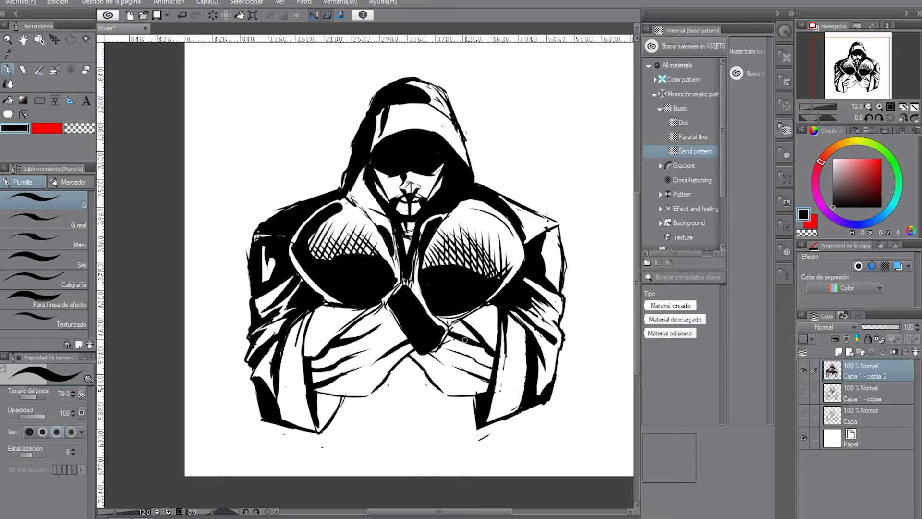
pyautogui.moveTo(491, 370); pyautogui.dragTo(443, 345)
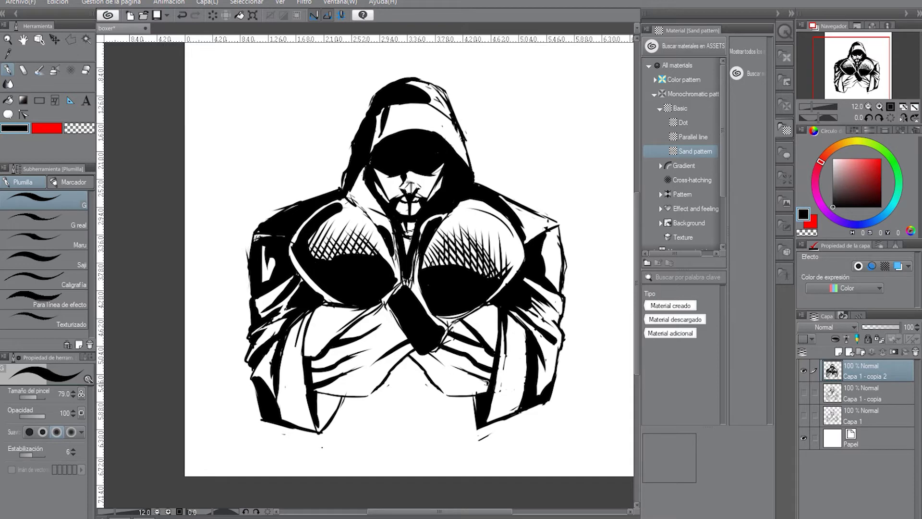
pyautogui.moveTo(486, 382); pyautogui.dragTo(467, 373)
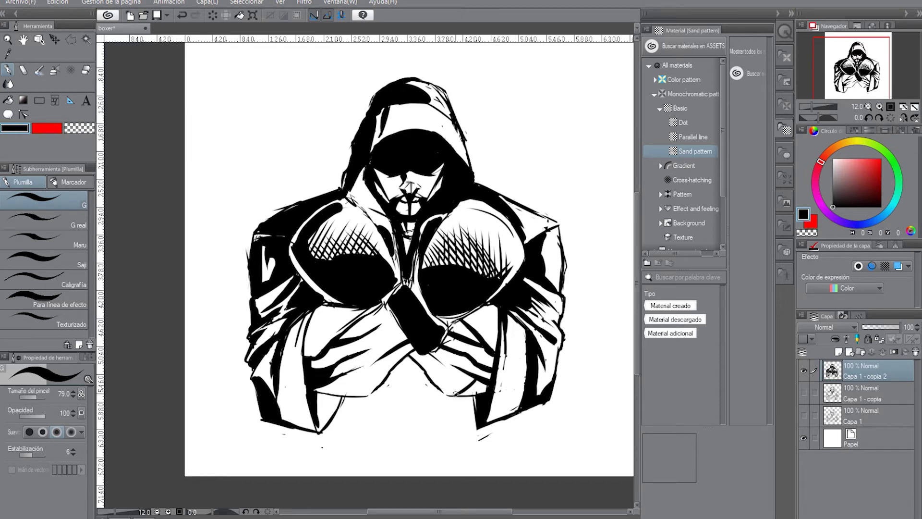
pyautogui.moveTo(455, 394); pyautogui.dragTo(486, 391)
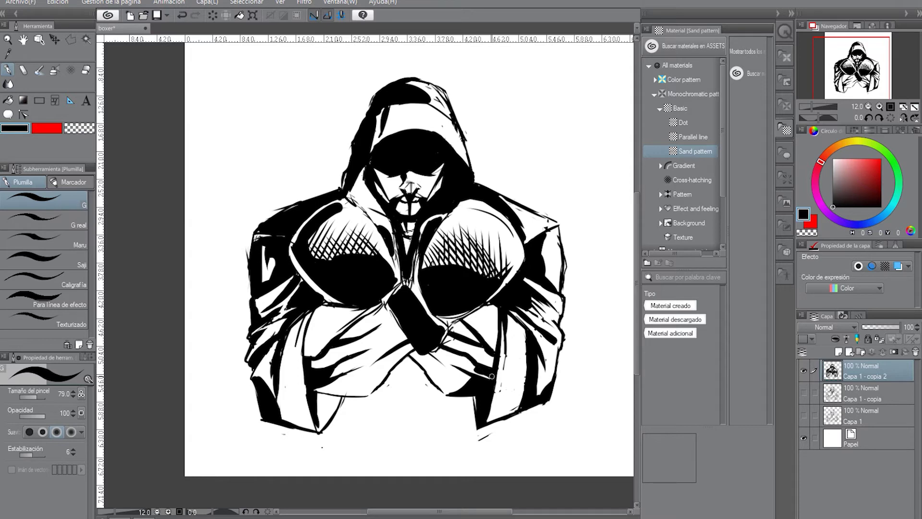
pyautogui.moveTo(485, 350); pyautogui.dragTo(482, 358)
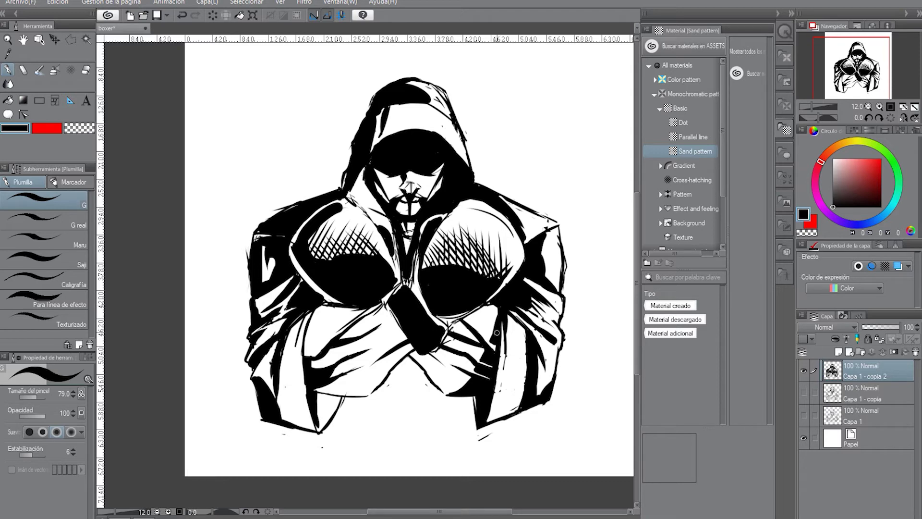
# Step: Add black shadows along the left forearm's lower edge and folds, and thicken the shadow on the right shoulder
pyautogui.moveTo(342, 379)
pyautogui.mouseDown()
pyautogui.moveTo(368, 390)
pyautogui.moveTo(388, 373)
pyautogui.moveTo(364, 394)
pyautogui.moveTo(376, 386)
pyautogui.moveTo(313, 389)
pyautogui.moveTo(340, 389)
pyautogui.moveTo(336, 378)
pyautogui.moveTo(335, 388)
pyautogui.moveTo(324, 383)
pyautogui.moveTo(342, 375)
pyautogui.moveTo(345, 389)
pyautogui.moveTo(346, 374)
pyautogui.moveTo(348, 387)
pyautogui.moveTo(375, 384)
pyautogui.moveTo(348, 387)
pyautogui.moveTo(388, 372)
pyautogui.moveTo(370, 385)
pyautogui.moveTo(402, 359)
pyautogui.mouseUp()
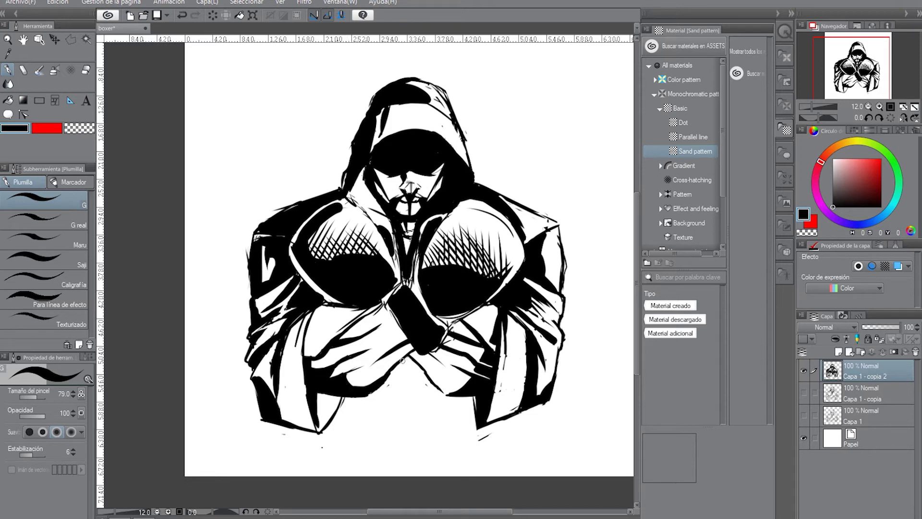
pyautogui.moveTo(370, 386)
pyautogui.mouseDown()
pyautogui.moveTo(413, 347)
pyautogui.moveTo(368, 394)
pyautogui.mouseUp()
pyautogui.moveTo(342, 378); pyautogui.dragTo(406, 344)
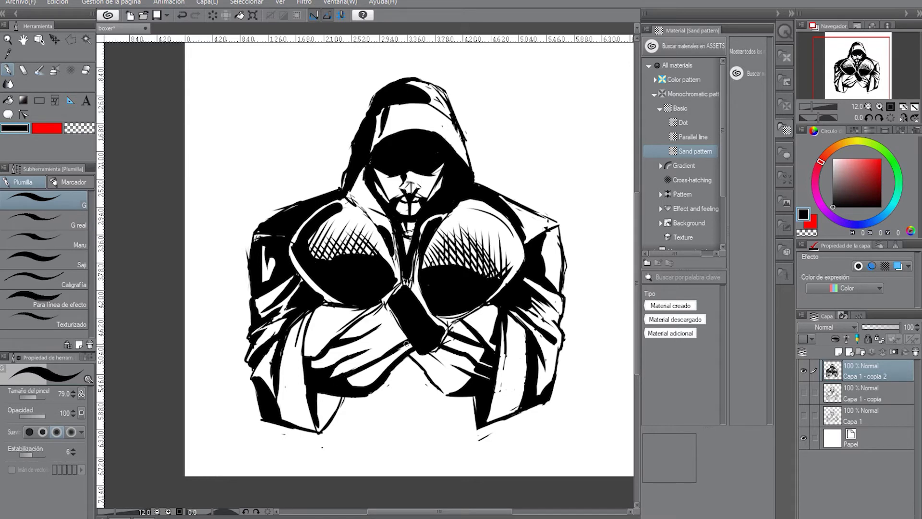
pyautogui.moveTo(346, 384)
pyautogui.mouseDown()
pyautogui.moveTo(383, 359)
pyautogui.moveTo(354, 373)
pyautogui.mouseUp()
pyautogui.moveTo(397, 322); pyautogui.dragTo(387, 309)
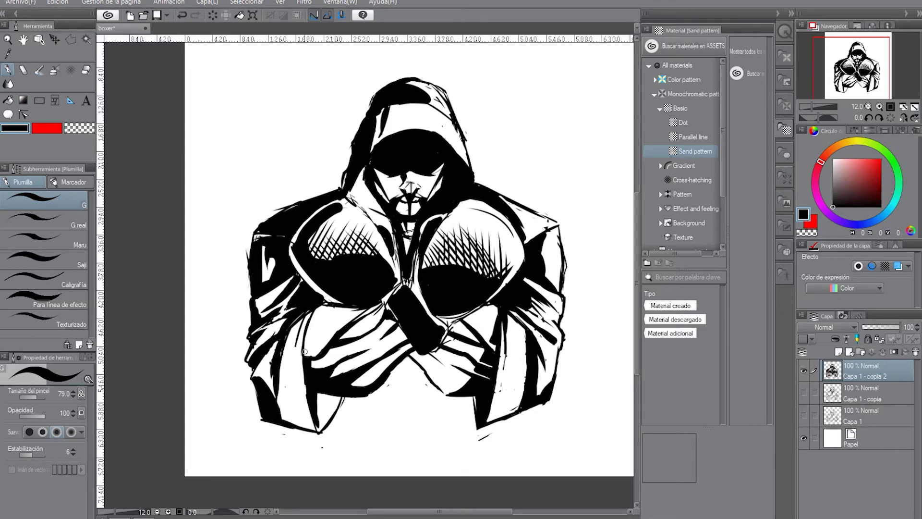
pyautogui.hotkey('ctrl', 'z')
pyautogui.hotkey('ctrl', 'y')
pyautogui.moveTo(528, 231); pyautogui.dragTo(505, 208)
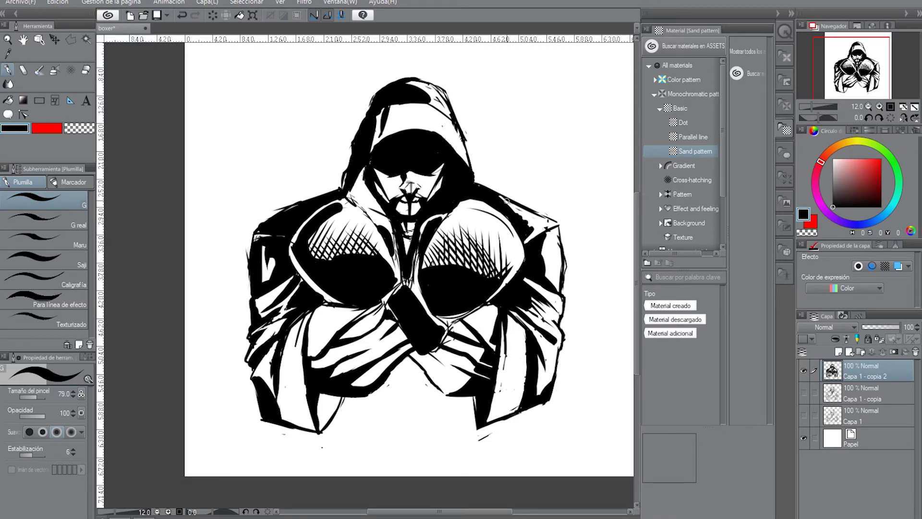
pyautogui.click(20, 4)
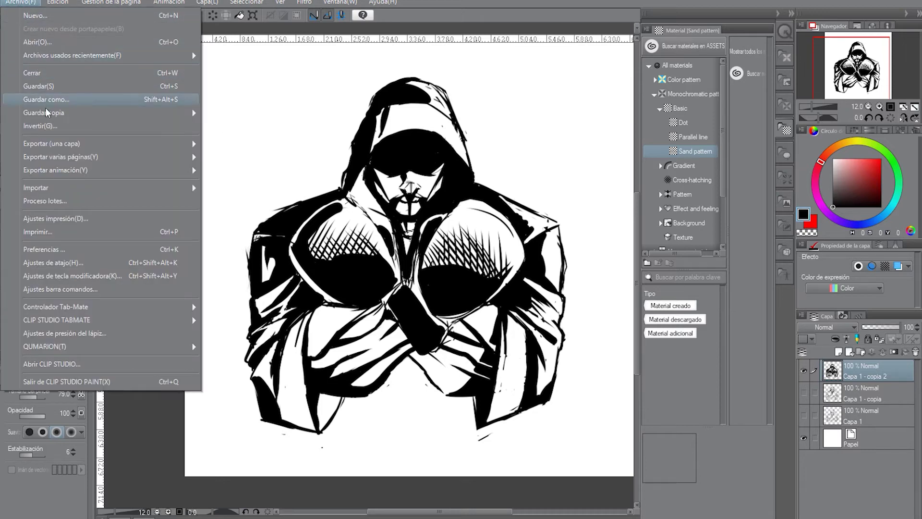
pyautogui.click(36, 74)
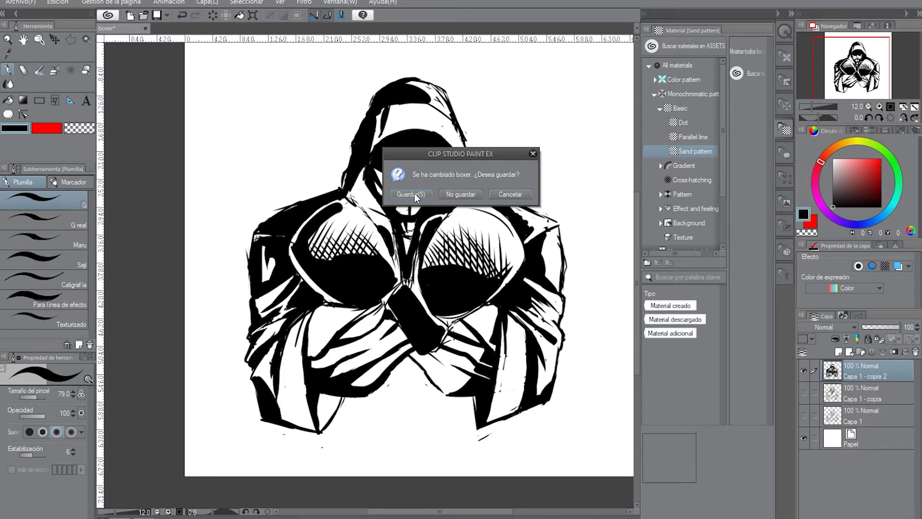
pyautogui.click(512, 193)
# Step: Save the drawing under its current file name
pyautogui.click(19, 3)
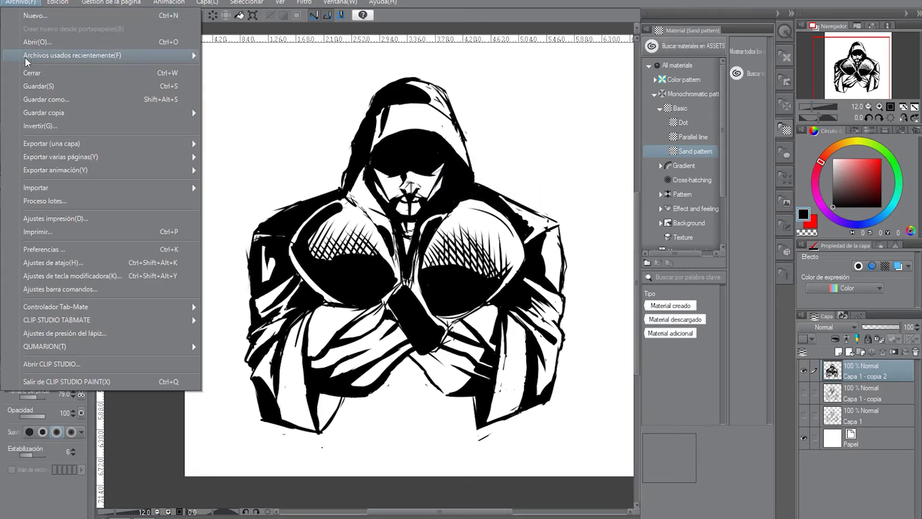
pyautogui.click(39, 87)
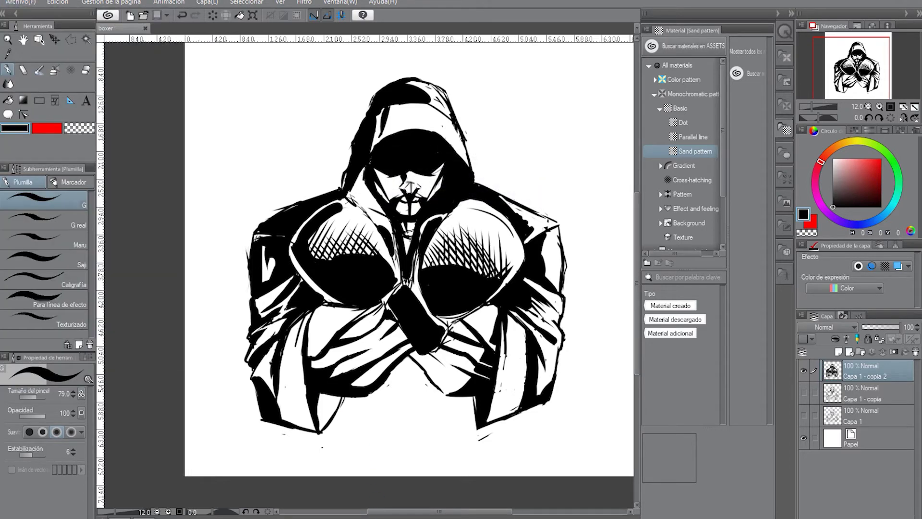
pyautogui.click(900, 499)
# Step: Erase a slanted highlight through the cross-hatching and black shadow of each chest muscle using transparent colour at brush size 79
pyautogui.moveTo(492, 303); pyautogui.dragTo(487, 305)
pyautogui.click(79, 129)
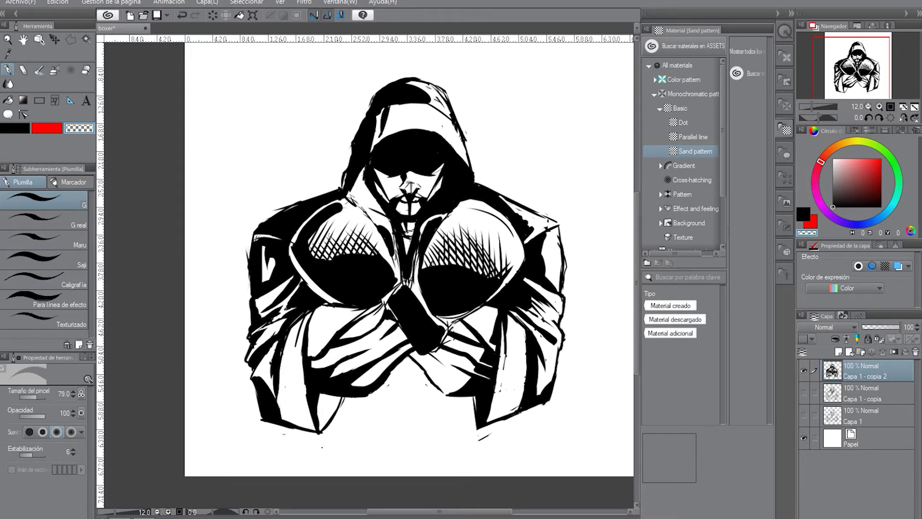
pyautogui.moveTo(323, 246)
pyautogui.mouseDown()
pyautogui.moveTo(331, 240)
pyautogui.moveTo(334, 257)
pyautogui.moveTo(380, 287)
pyautogui.mouseUp()
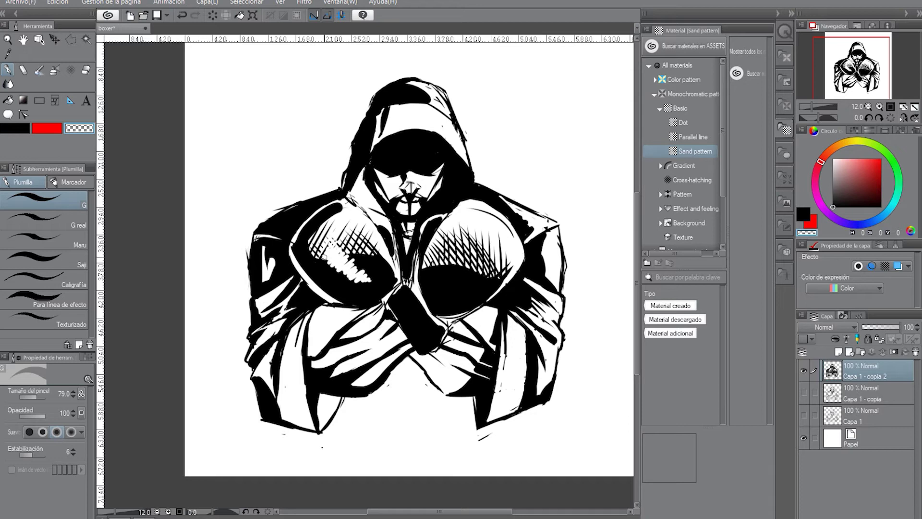
pyautogui.moveTo(323, 257); pyautogui.dragTo(364, 281)
pyautogui.moveTo(336, 246); pyautogui.dragTo(374, 284)
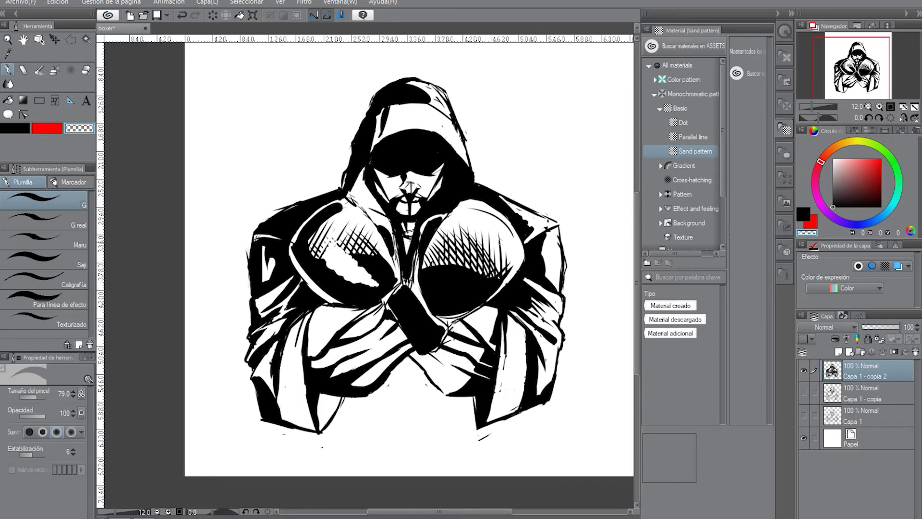
pyautogui.moveTo(503, 246)
pyautogui.mouseDown()
pyautogui.moveTo(487, 248)
pyautogui.moveTo(442, 290)
pyautogui.moveTo(485, 254)
pyautogui.moveTo(444, 284)
pyautogui.moveTo(453, 276)
pyautogui.mouseUp()
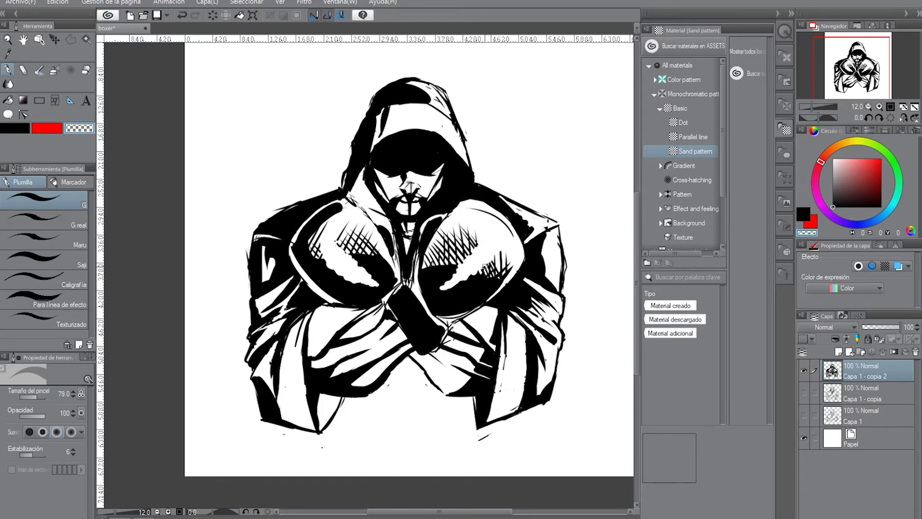
pyautogui.click(22, 133)
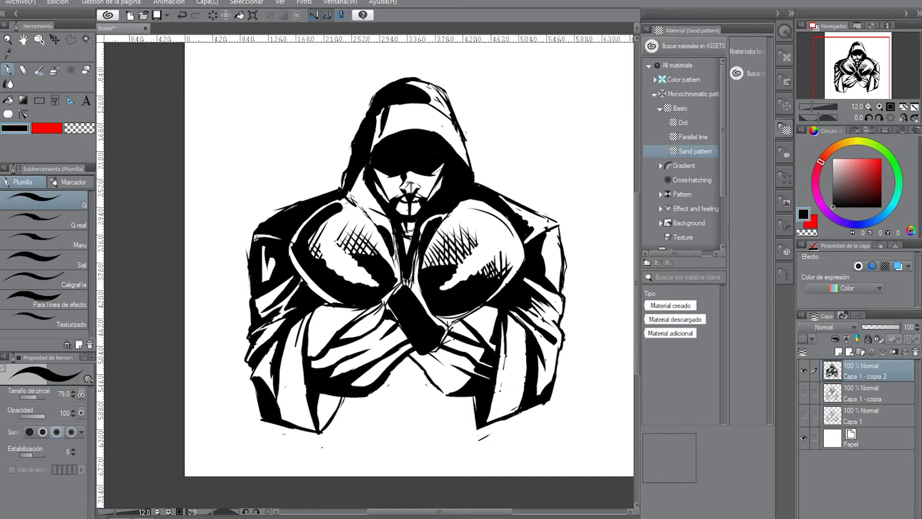
pyautogui.click(78, 129)
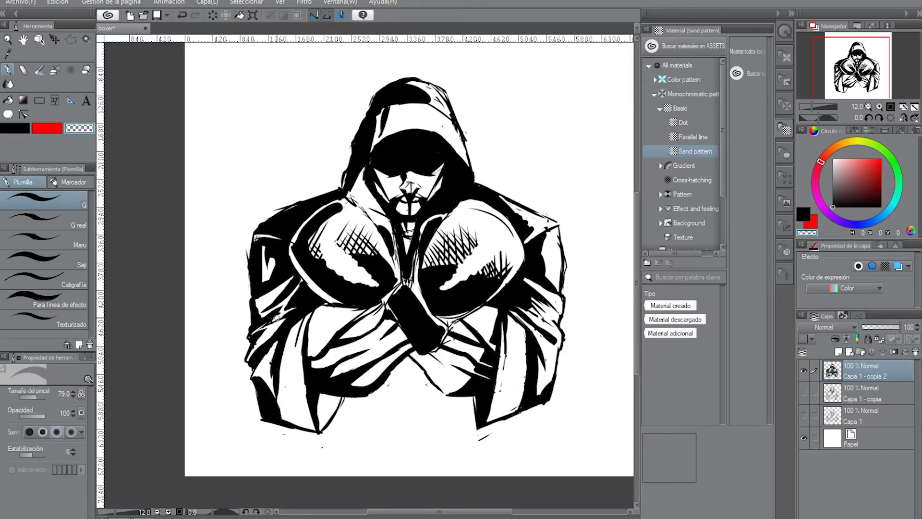
pyautogui.click(16, 128)
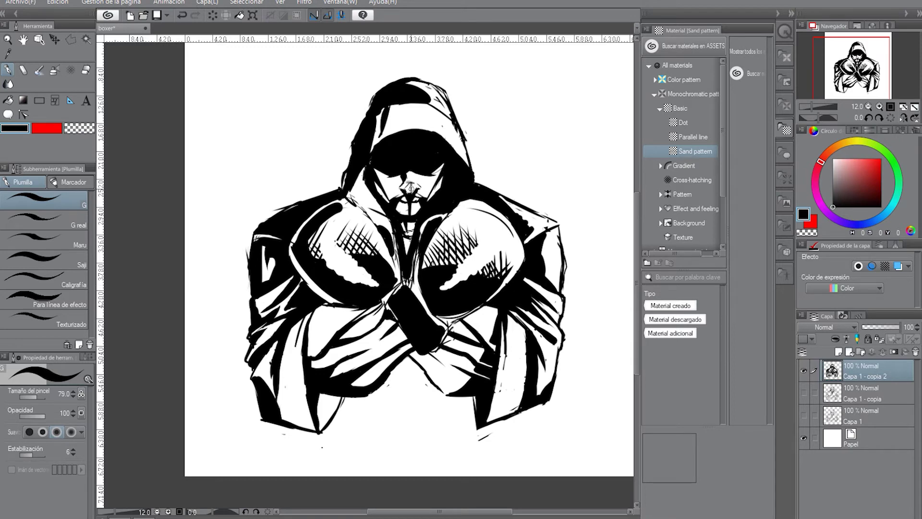
pyautogui.press('c')
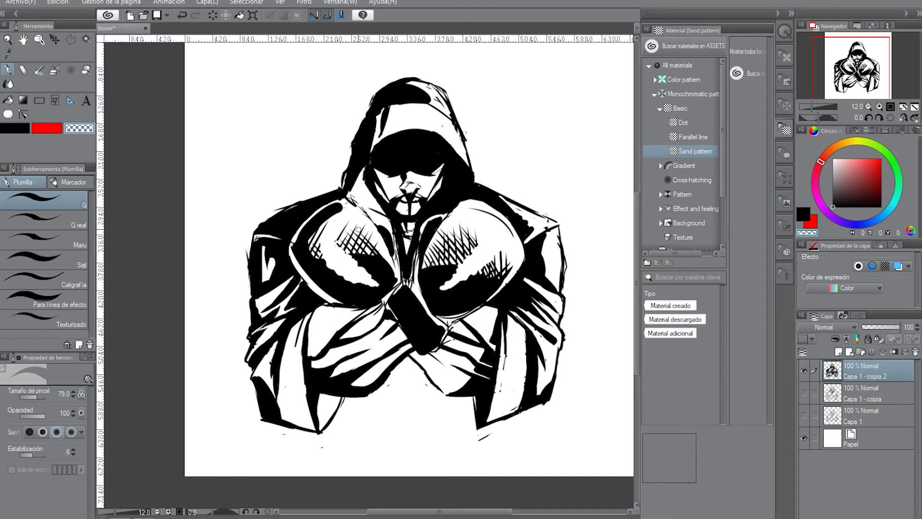
# Step: Switch back to black ink and hatch fine shading lines across the chin inside the beard
pyautogui.click(815, 106)
pyautogui.moveTo(844, 77); pyautogui.dragTo(845, 67)
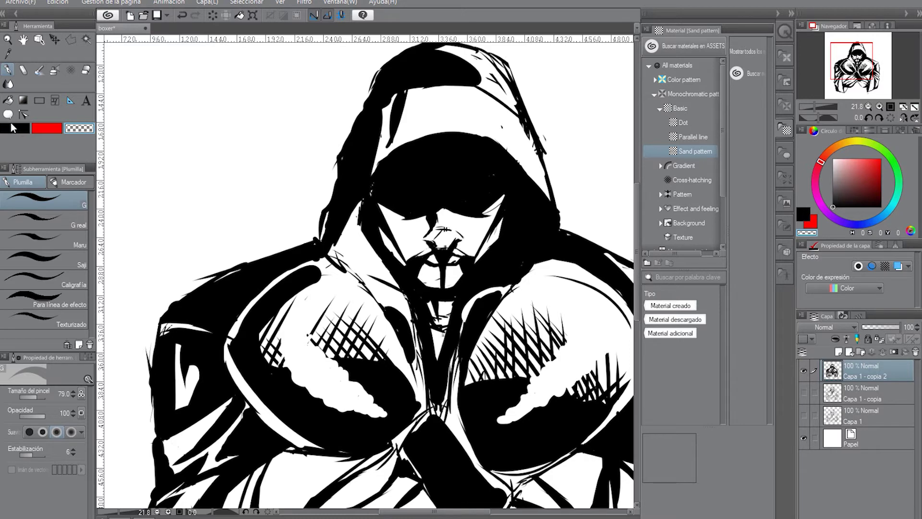
pyautogui.click(11, 128)
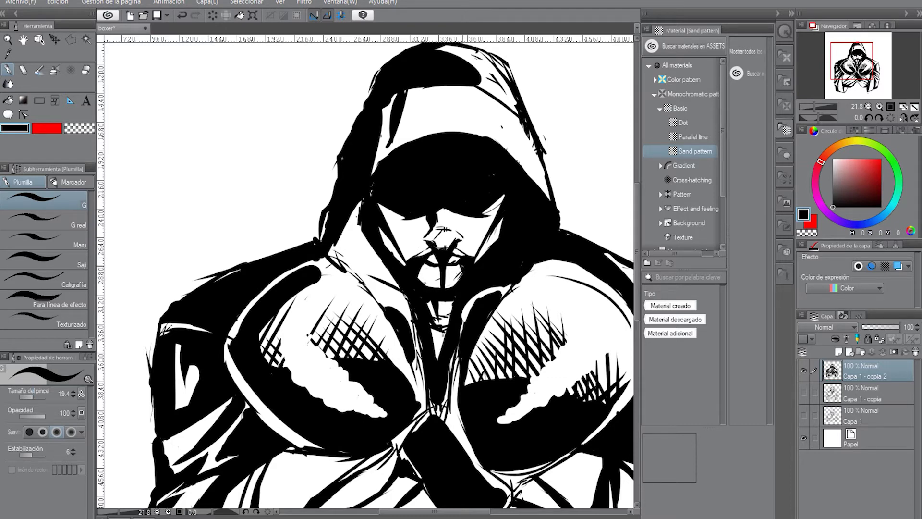
pyautogui.moveTo(464, 266); pyautogui.dragTo(448, 273)
pyautogui.moveTo(432, 261)
pyautogui.mouseDown()
pyautogui.moveTo(420, 284)
pyautogui.moveTo(421, 272)
pyautogui.mouseUp()
pyautogui.hotkey('ctrl', 'z')
pyautogui.hotkey('ctrl', 'z')
pyautogui.hotkey('ctrl', 'z')
pyautogui.moveTo(420, 268)
pyautogui.mouseDown()
pyautogui.moveTo(465, 274)
pyautogui.moveTo(450, 287)
pyautogui.mouseUp()
# Step: Hatch fine shading lines beneath the hood's shadow on both sides of the face and down along both cheek edges
pyautogui.moveTo(380, 199); pyautogui.dragTo(388, 224)
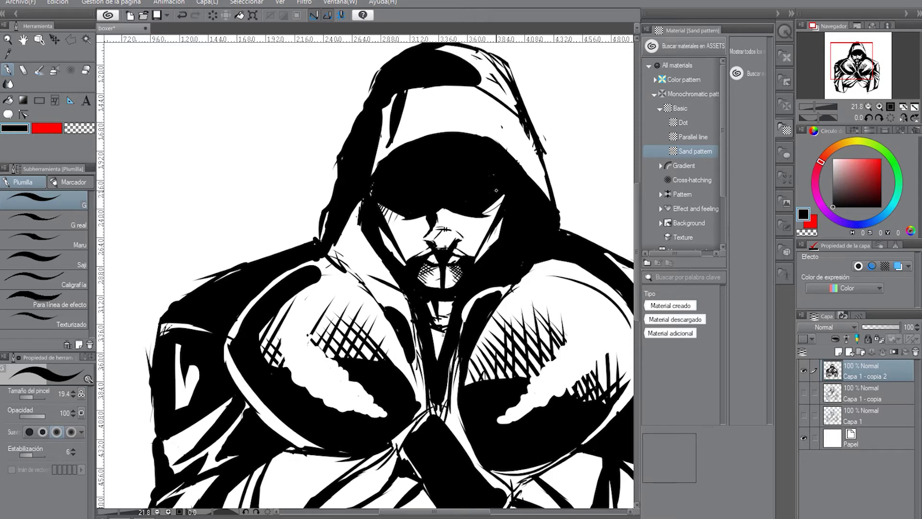
pyautogui.moveTo(500, 202); pyautogui.dragTo(494, 209)
pyautogui.moveTo(496, 204); pyautogui.dragTo(486, 219)
pyautogui.moveTo(391, 231); pyautogui.dragTo(386, 249)
pyautogui.moveTo(392, 243)
pyautogui.mouseDown()
pyautogui.moveTo(386, 252)
pyautogui.moveTo(402, 264)
pyautogui.mouseUp()
pyautogui.moveTo(501, 216); pyautogui.dragTo(495, 222)
pyautogui.moveTo(503, 217); pyautogui.dragTo(476, 261)
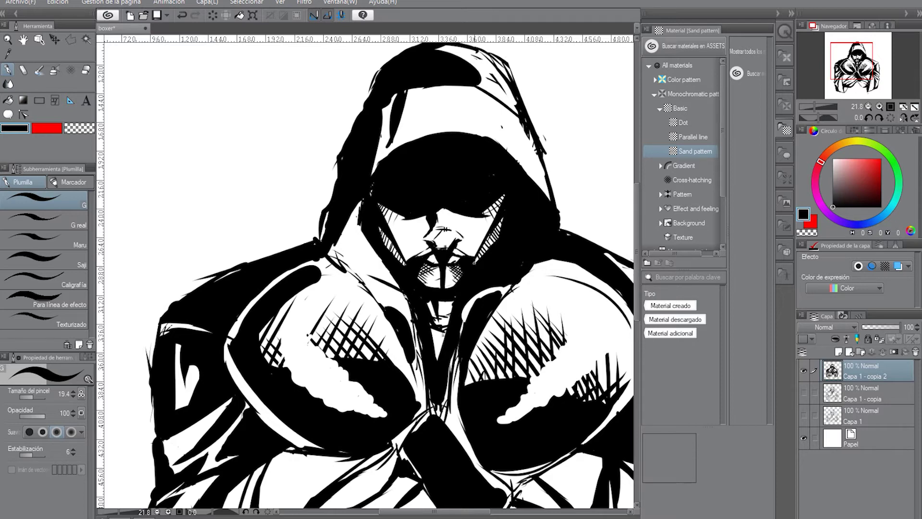
# Step: Fill the neck and the narrow gap between the chest muscles with diagonal hatching
pyautogui.moveTo(487, 323); pyautogui.dragTo(482, 331)
pyautogui.moveTo(438, 308); pyautogui.dragTo(431, 315)
pyautogui.moveTo(446, 302)
pyautogui.mouseDown()
pyautogui.moveTo(439, 328)
pyautogui.moveTo(455, 307)
pyautogui.moveTo(435, 360)
pyautogui.mouseUp()
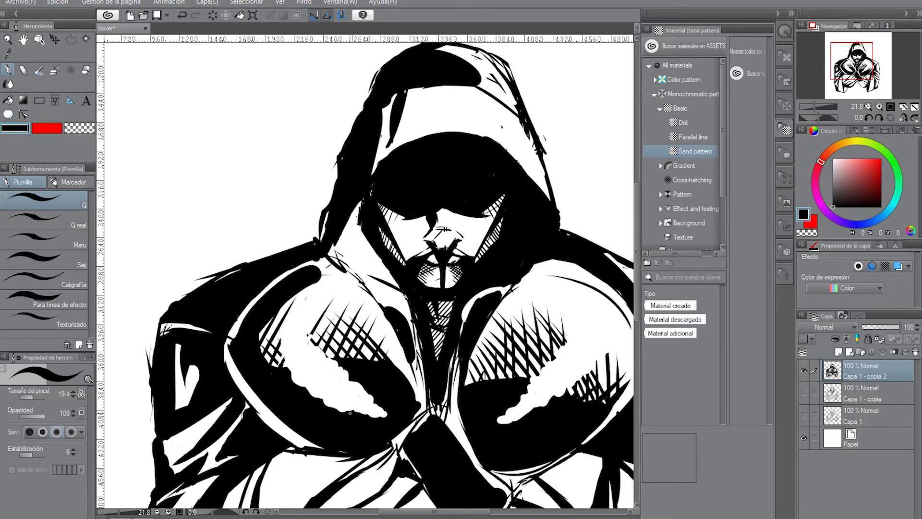
# Step: Hatch the upper and lower folds of the forearm on the drawing's left side with short parallel strokes
pyautogui.moveTo(350, 413)
pyautogui.mouseDown()
pyautogui.moveTo(429, 283)
pyautogui.moveTo(421, 235)
pyautogui.mouseUp()
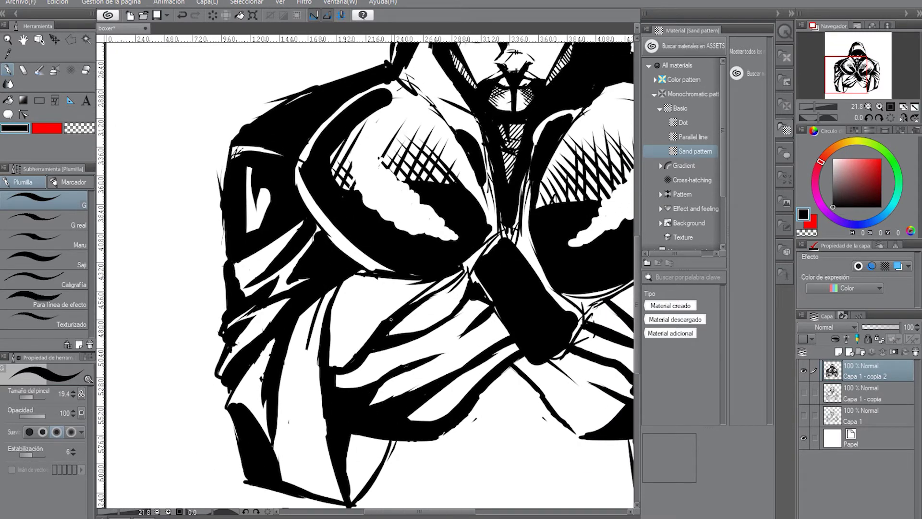
pyautogui.moveTo(396, 324); pyautogui.dragTo(399, 332)
pyautogui.moveTo(404, 317); pyautogui.dragTo(410, 333)
pyautogui.moveTo(415, 310)
pyautogui.mouseDown()
pyautogui.moveTo(415, 332)
pyautogui.moveTo(430, 329)
pyautogui.mouseUp()
pyautogui.moveTo(381, 387)
pyautogui.mouseDown()
pyautogui.moveTo(374, 403)
pyautogui.moveTo(387, 398)
pyautogui.mouseUp()
pyautogui.moveTo(396, 384)
pyautogui.mouseDown()
pyautogui.moveTo(391, 396)
pyautogui.moveTo(393, 385)
pyautogui.mouseUp()
pyautogui.moveTo(403, 377); pyautogui.dragTo(408, 392)
pyautogui.moveTo(420, 369)
pyautogui.mouseDown()
pyautogui.moveTo(414, 390)
pyautogui.moveTo(424, 386)
pyautogui.mouseUp()
pyautogui.moveTo(433, 370); pyautogui.dragTo(429, 380)
# Step: Hatch the folds of the forearm on the drawing's right side and its edge just below the black wristband
pyautogui.moveTo(859, 76); pyautogui.dragTo(862, 79)
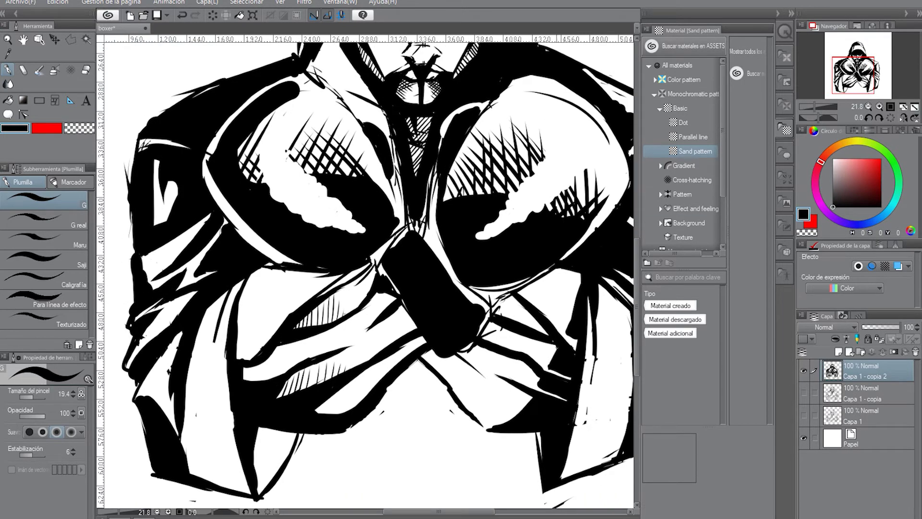
pyautogui.moveTo(551, 346)
pyautogui.mouseDown()
pyautogui.moveTo(557, 363)
pyautogui.moveTo(528, 345)
pyautogui.moveTo(539, 342)
pyautogui.moveTo(538, 330)
pyautogui.moveTo(518, 317)
pyautogui.mouseUp()
pyautogui.moveTo(504, 301); pyautogui.dragTo(511, 315)
pyautogui.moveTo(501, 303); pyautogui.dragTo(507, 309)
pyautogui.moveTo(531, 375)
pyautogui.mouseDown()
pyautogui.moveTo(540, 385)
pyautogui.moveTo(515, 364)
pyautogui.mouseUp()
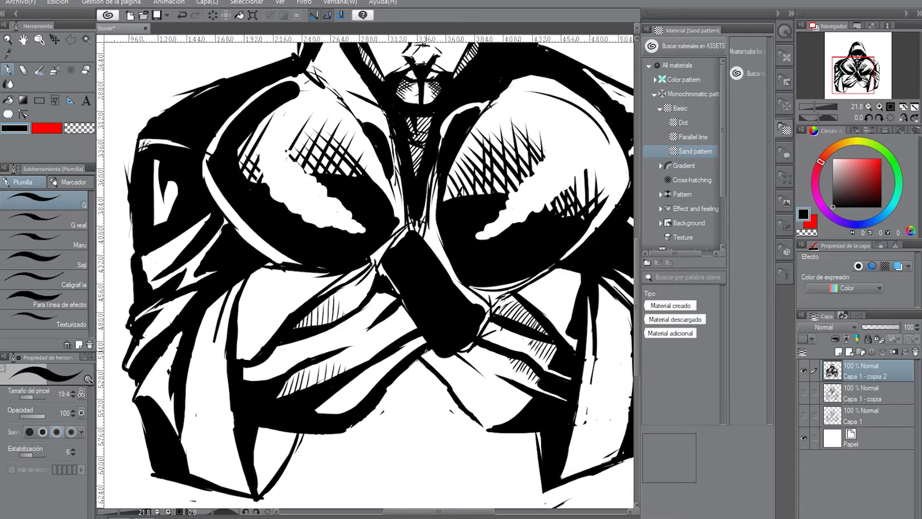
pyautogui.moveTo(427, 350); pyautogui.dragTo(422, 357)
pyautogui.moveTo(430, 351); pyautogui.dragTo(426, 359)
pyautogui.moveTo(433, 355)
pyautogui.mouseDown()
pyautogui.moveTo(428, 361)
pyautogui.moveTo(465, 377)
pyautogui.moveTo(468, 391)
pyautogui.mouseUp()
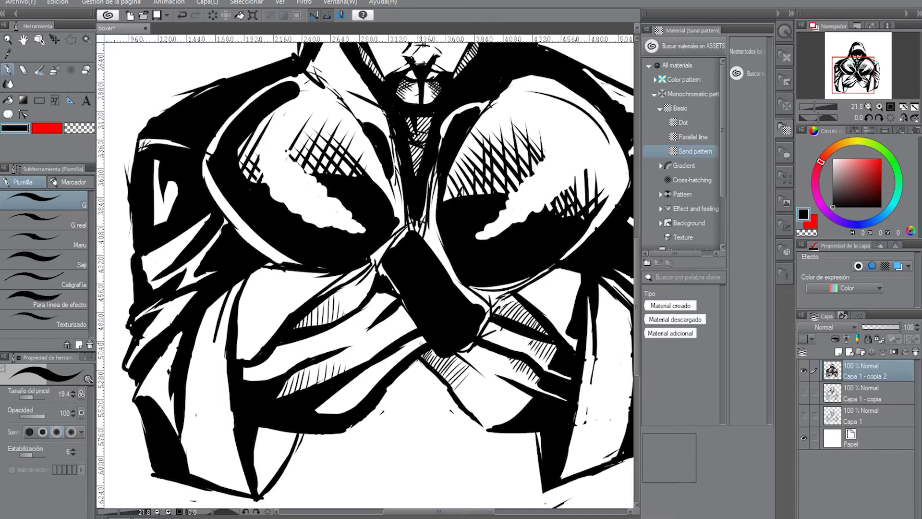
# Step: Shade the left-side forearm's lower folds next to the black wristband with rows of short hatching
pyautogui.moveTo(400, 312); pyautogui.dragTo(424, 351)
pyautogui.moveTo(397, 320); pyautogui.dragTo(405, 335)
pyautogui.moveTo(408, 341); pyautogui.dragTo(413, 354)
pyautogui.moveTo(390, 325); pyautogui.dragTo(398, 339)
pyautogui.moveTo(399, 346); pyautogui.dragTo(407, 357)
pyautogui.moveTo(381, 327); pyautogui.dragTo(393, 343)
pyautogui.moveTo(396, 350); pyautogui.dragTo(401, 364)
pyautogui.moveTo(382, 335); pyautogui.dragTo(397, 373)
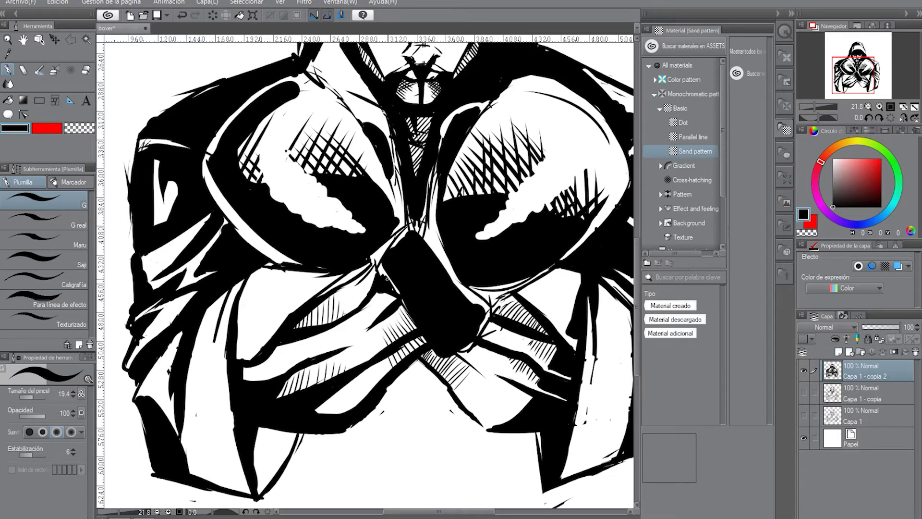
# Step: Hatch the left-side forearm's upper folds beside the wristband, extending the strokes outward along the arm
pyautogui.moveTo(384, 293); pyautogui.dragTo(389, 307)
pyautogui.moveTo(373, 294); pyautogui.dragTo(384, 313)
pyautogui.moveTo(367, 295); pyautogui.dragTo(379, 315)
pyautogui.moveTo(361, 303); pyautogui.dragTo(375, 327)
pyautogui.moveTo(361, 316); pyautogui.dragTo(369, 332)
pyautogui.moveTo(352, 322); pyautogui.dragTo(362, 334)
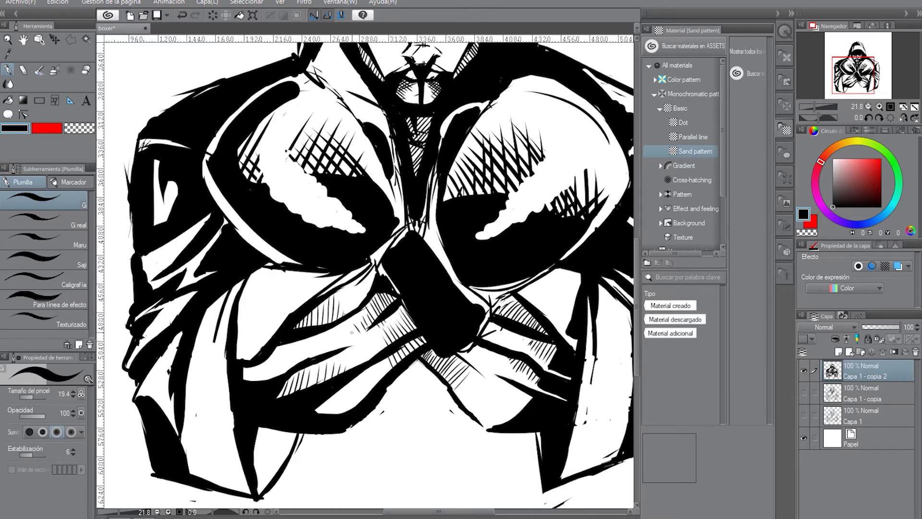
# Step: Hatch the outer end of the left-side forearm's middle fold and the lower bulge of the right-side forearm
pyautogui.moveTo(246, 367); pyautogui.dragTo(248, 380)
pyautogui.moveTo(249, 366); pyautogui.dragTo(253, 382)
pyautogui.moveTo(257, 366); pyautogui.dragTo(260, 380)
pyautogui.moveTo(265, 360); pyautogui.dragTo(268, 378)
pyautogui.moveTo(275, 355); pyautogui.dragTo(276, 376)
pyautogui.moveTo(531, 393)
pyautogui.mouseDown()
pyautogui.moveTo(499, 422)
pyautogui.moveTo(502, 398)
pyautogui.mouseUp()
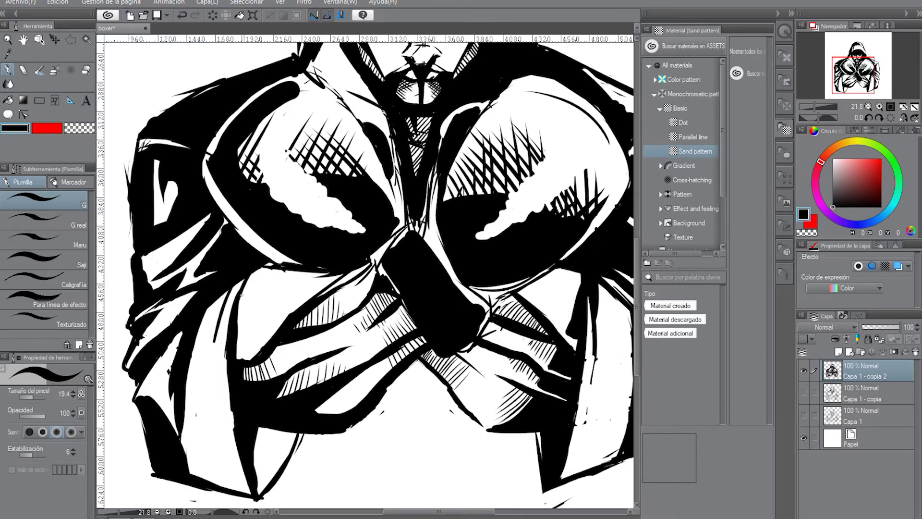
# Step: Add long hatching strokes on both forearms where they emerge from the wide sleeves
pyautogui.moveTo(247, 292); pyautogui.dragTo(239, 351)
pyautogui.moveTo(248, 319); pyautogui.dragTo(237, 360)
pyautogui.moveTo(579, 273); pyautogui.dragTo(554, 324)
pyautogui.moveTo(577, 293); pyautogui.dragTo(560, 333)
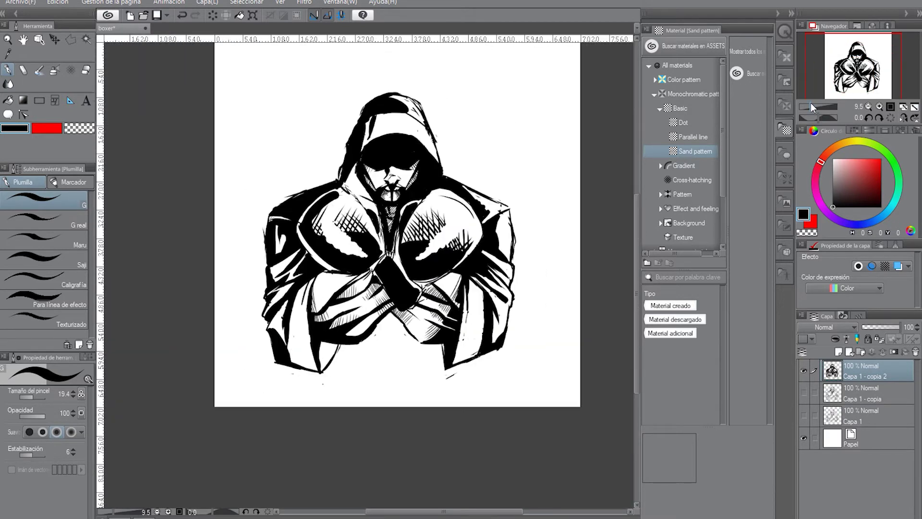
# Step: Draw a short contour line at the inner top of the left-side chest muscle, comparing the drawing with and without it
pyautogui.click(811, 104)
pyautogui.moveTo(810, 103); pyautogui.dragTo(813, 104)
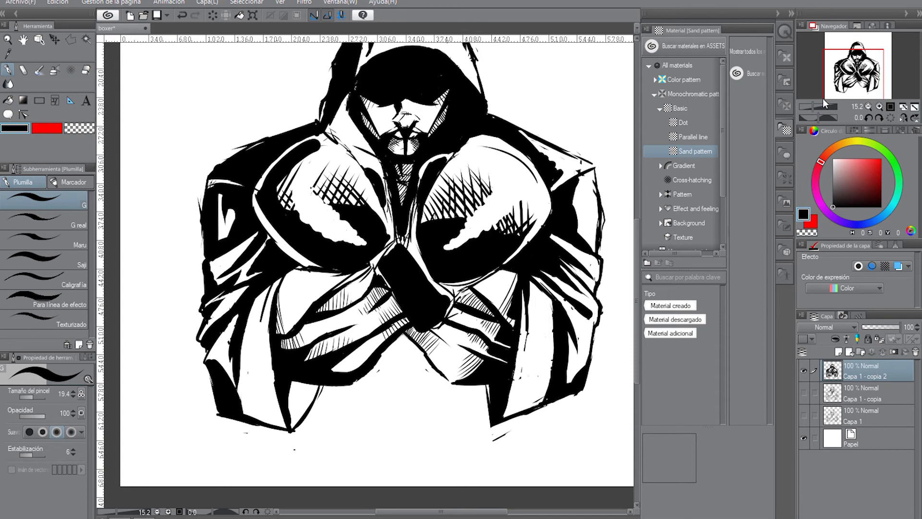
pyautogui.moveTo(853, 77); pyautogui.dragTo(852, 71)
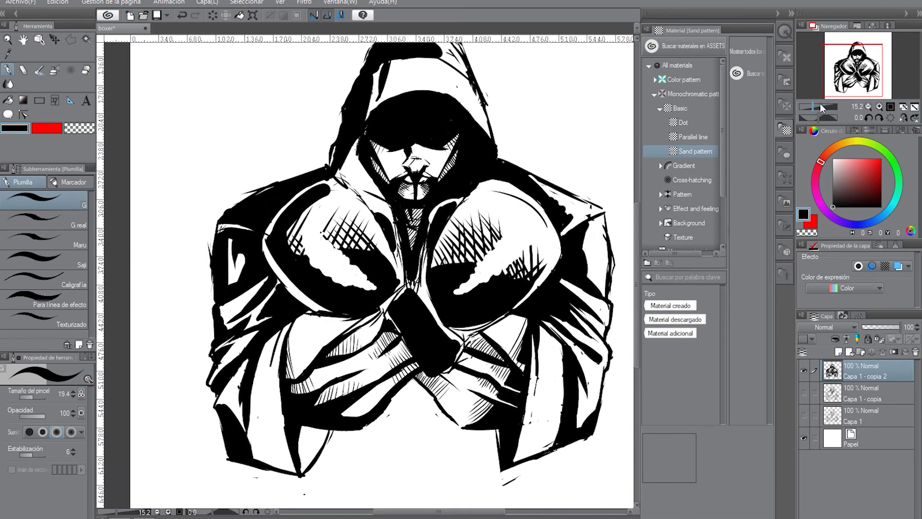
pyautogui.click(815, 104)
pyautogui.moveTo(853, 73); pyautogui.dragTo(854, 70)
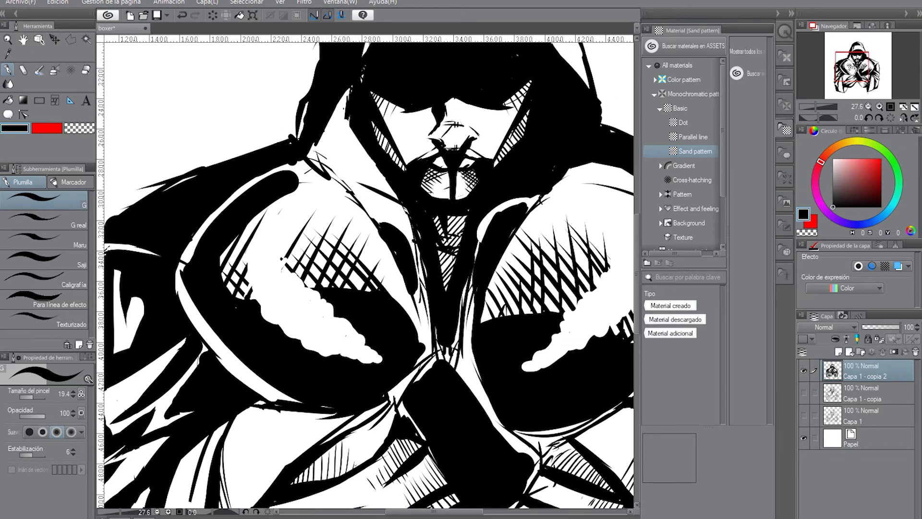
pyautogui.moveTo(354, 183); pyautogui.dragTo(362, 185)
pyautogui.hotkey('ctrl', 'z')
pyautogui.hotkey('ctrl', 'z')
pyautogui.hotkey('ctrl', 'y')
pyautogui.hotkey('ctrl', 'z')
pyautogui.hotkey('ctrl', 'y')
pyautogui.hotkey('ctrl', 'z')
pyautogui.hotkey('ctrl', 'y')
# Step: Using transparent colour, clean the left-side chest muscle's upper outline and cut short feathered strokes along its highlight's lower edge
pyautogui.click(79, 128)
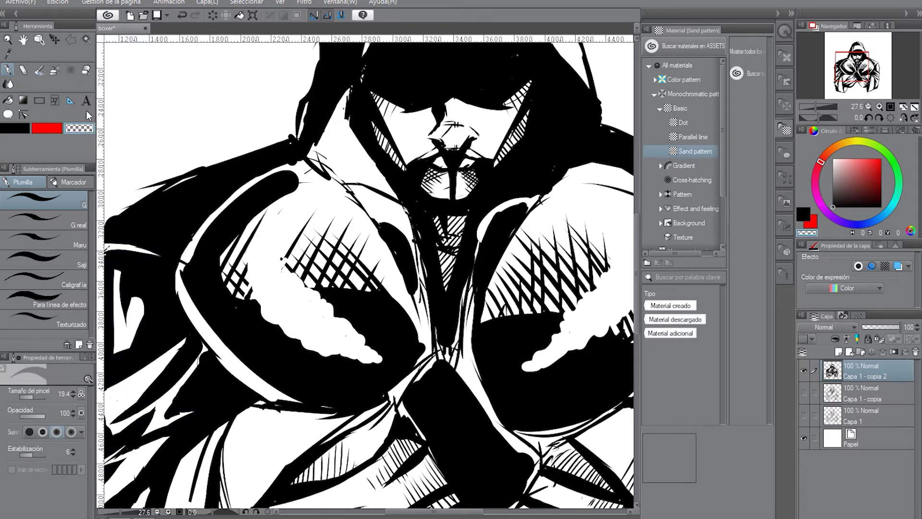
pyautogui.moveTo(306, 163)
pyautogui.mouseDown()
pyautogui.moveTo(332, 181)
pyautogui.moveTo(303, 162)
pyautogui.moveTo(314, 162)
pyautogui.moveTo(321, 168)
pyautogui.moveTo(289, 163)
pyautogui.mouseUp()
pyautogui.moveTo(266, 303)
pyautogui.mouseDown()
pyautogui.moveTo(251, 315)
pyautogui.moveTo(271, 302)
pyautogui.moveTo(261, 302)
pyautogui.moveTo(273, 317)
pyautogui.moveTo(248, 348)
pyautogui.moveTo(280, 312)
pyautogui.moveTo(269, 347)
pyautogui.moveTo(289, 326)
pyautogui.moveTo(289, 342)
pyautogui.moveTo(303, 335)
pyautogui.moveTo(305, 361)
pyautogui.mouseUp()
pyautogui.moveTo(307, 349)
pyautogui.mouseDown()
pyautogui.moveTo(314, 366)
pyautogui.moveTo(323, 364)
pyautogui.mouseUp()
pyautogui.moveTo(325, 353)
pyautogui.mouseDown()
pyautogui.moveTo(335, 369)
pyautogui.moveTo(356, 367)
pyautogui.mouseUp()
pyautogui.moveTo(358, 362); pyautogui.dragTo(372, 368)
pyautogui.moveTo(372, 364); pyautogui.dragTo(376, 370)
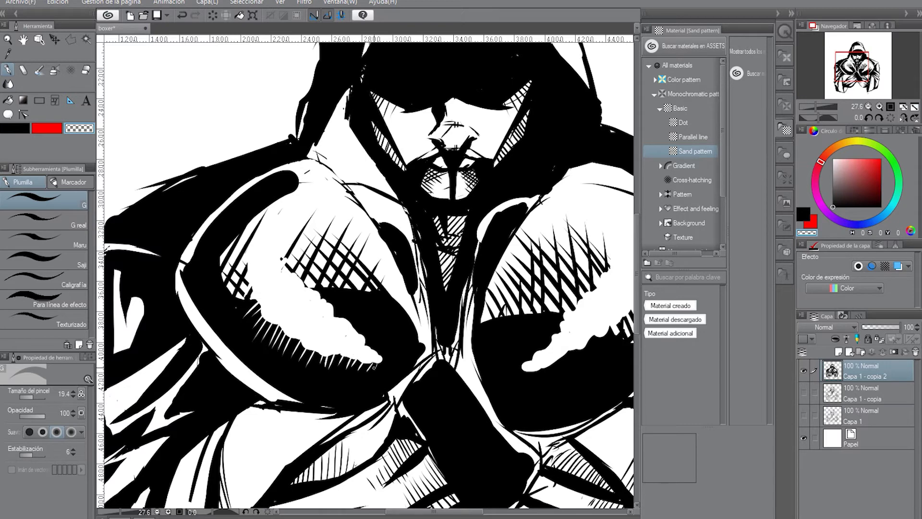
# Step: Rework the highlight edge of the left-hand glove with short transparent pen strokes, then undo the last stroke
pyautogui.moveTo(322, 287); pyautogui.dragTo(340, 304)
pyautogui.moveTo(335, 295); pyautogui.dragTo(359, 320)
pyautogui.moveTo(356, 313); pyautogui.dragTo(376, 345)
pyautogui.moveTo(370, 334); pyautogui.dragTo(383, 349)
pyautogui.moveTo(376, 340); pyautogui.dragTo(387, 358)
pyautogui.moveTo(814, 104); pyautogui.dragTo(808, 102)
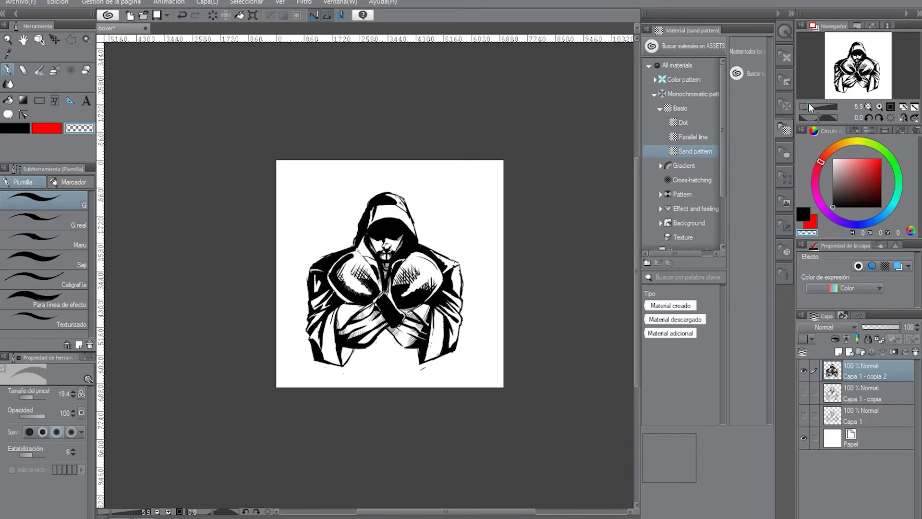
pyautogui.hotkey('ctrl', 'z')
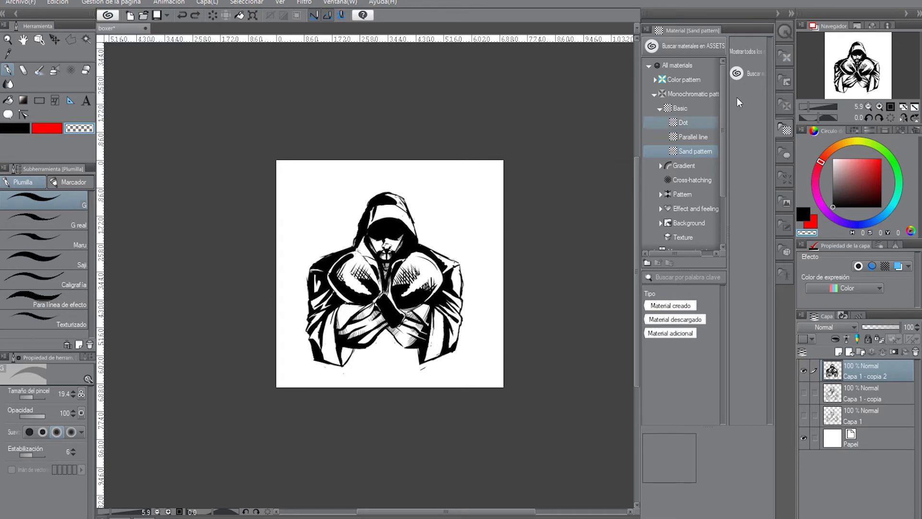
pyautogui.click(811, 105)
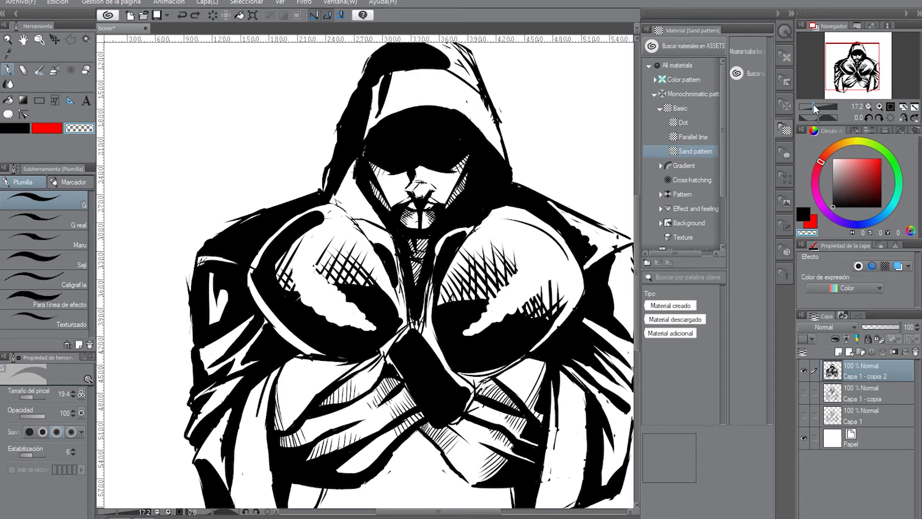
# Step: Switch the pen to black at brush size 68.7 and touch up the hood opening's lower edge beside the neck
pyautogui.click(23, 126)
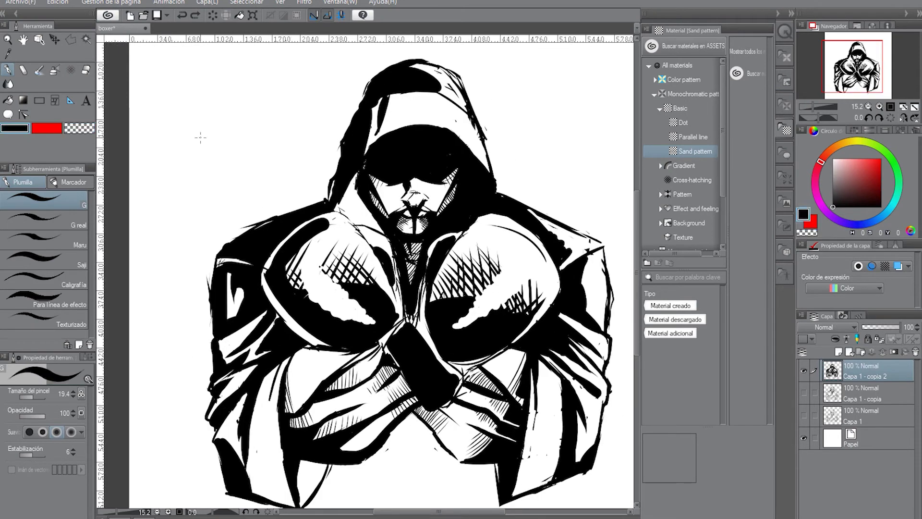
pyautogui.moveTo(35, 397); pyautogui.dragTo(39, 396)
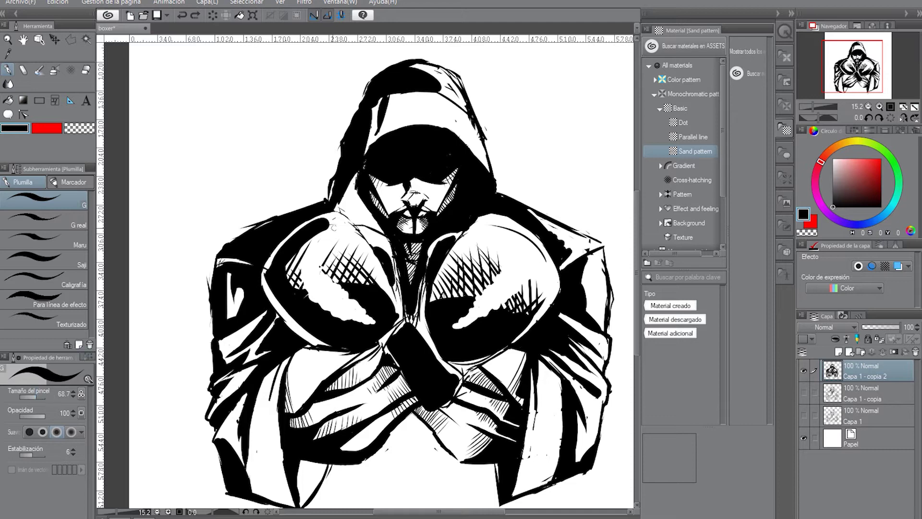
pyautogui.moveTo(383, 233); pyautogui.dragTo(361, 224)
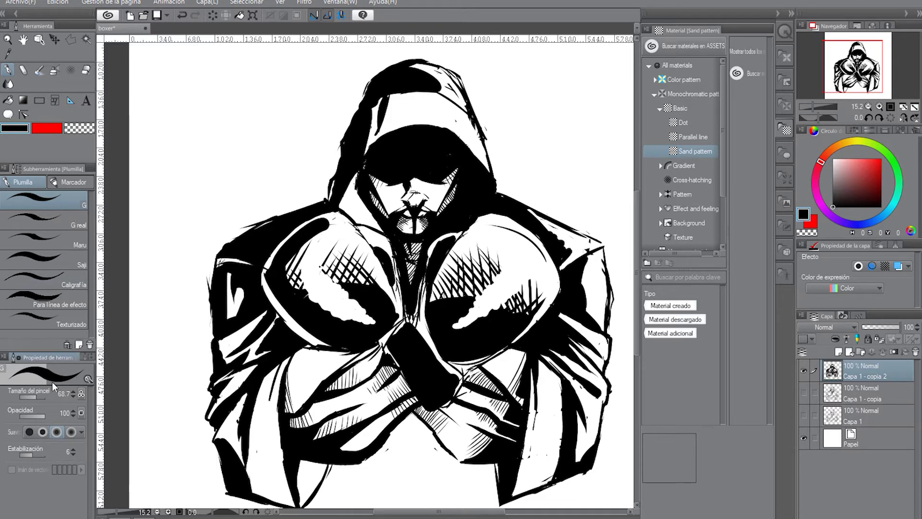
# Step: Set the brush size to 26 and hatch the hood's neck side and front band with diagonal black lines
pyautogui.click(33, 396)
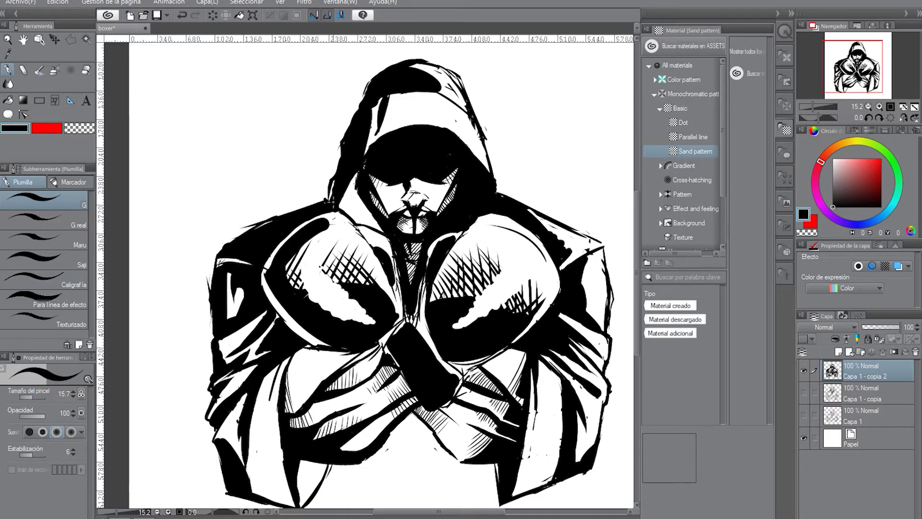
pyautogui.click(74, 392)
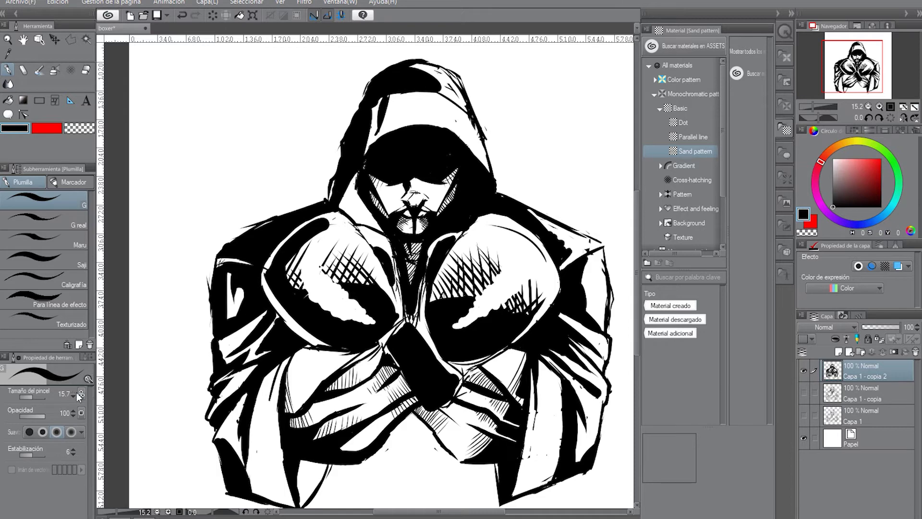
pyautogui.click(74, 392)
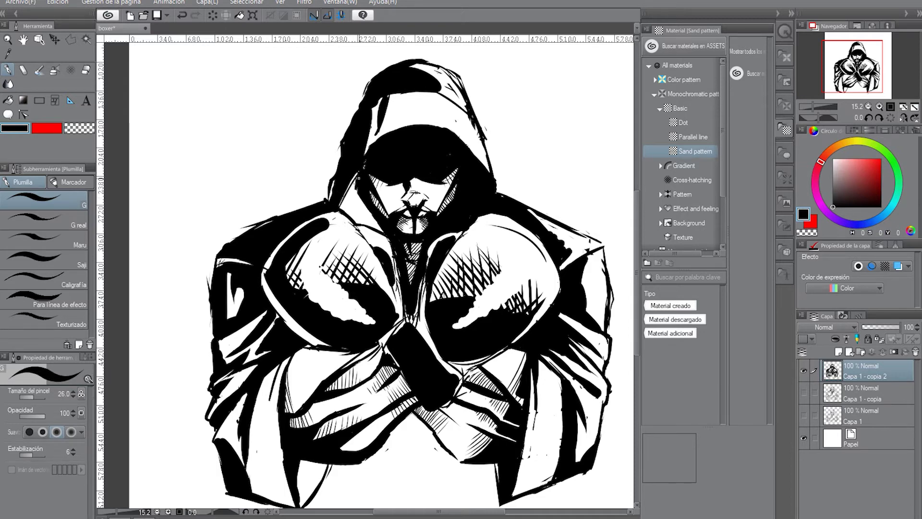
pyautogui.moveTo(341, 185); pyautogui.dragTo(365, 216)
pyautogui.moveTo(381, 98); pyautogui.dragTo(366, 147)
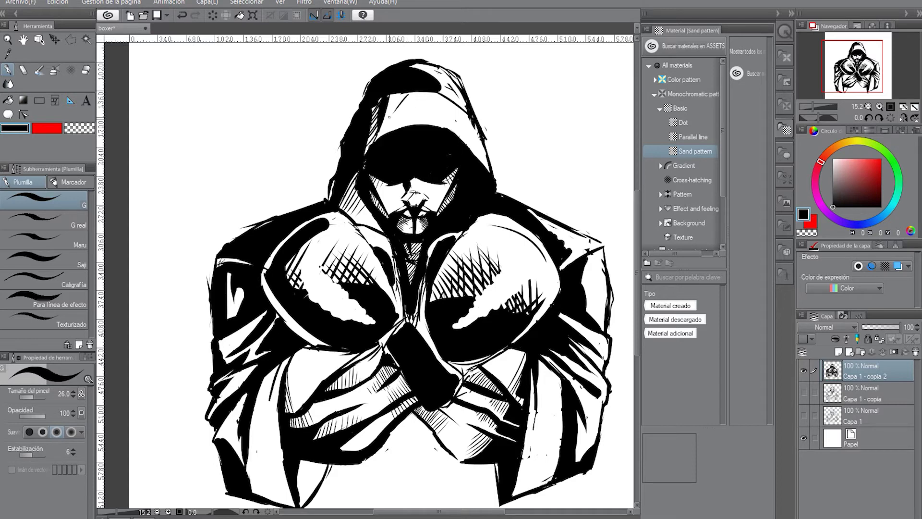
pyautogui.moveTo(414, 95)
pyautogui.mouseDown()
pyautogui.moveTo(389, 132)
pyautogui.moveTo(425, 128)
pyautogui.mouseUp()
pyautogui.moveTo(438, 92)
pyautogui.mouseDown()
pyautogui.moveTo(457, 89)
pyautogui.moveTo(432, 81)
pyautogui.mouseUp()
pyautogui.moveTo(449, 75); pyautogui.dragTo(435, 84)
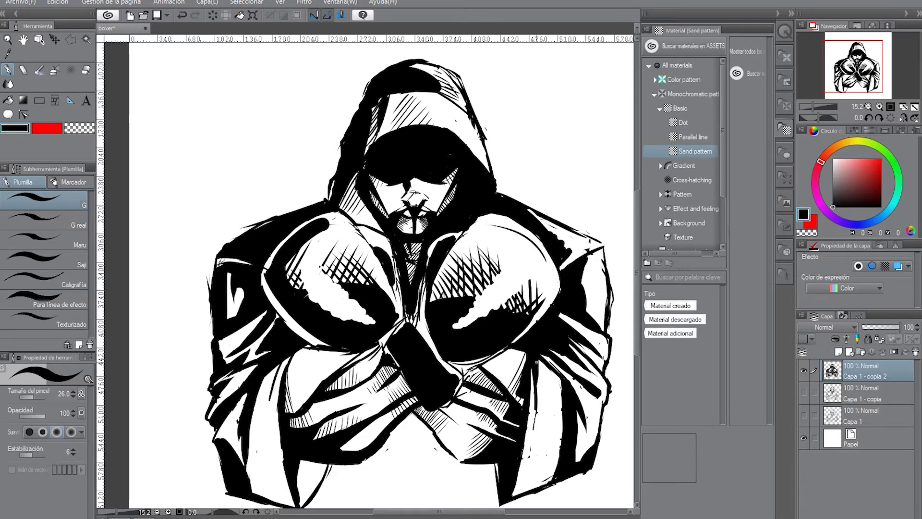
# Step: Hatch the white folds of the robe's lower right-hand sleeve with diagonal black lines
pyautogui.moveTo(550, 366)
pyautogui.mouseDown()
pyautogui.moveTo(538, 376)
pyautogui.moveTo(539, 417)
pyautogui.mouseUp()
pyautogui.moveTo(562, 406)
pyautogui.mouseDown()
pyautogui.moveTo(552, 416)
pyautogui.moveTo(577, 426)
pyautogui.mouseUp()
pyautogui.moveTo(583, 423); pyautogui.dragTo(574, 440)
pyautogui.moveTo(587, 431); pyautogui.dragTo(575, 454)
pyautogui.moveTo(589, 440); pyautogui.dragTo(574, 464)
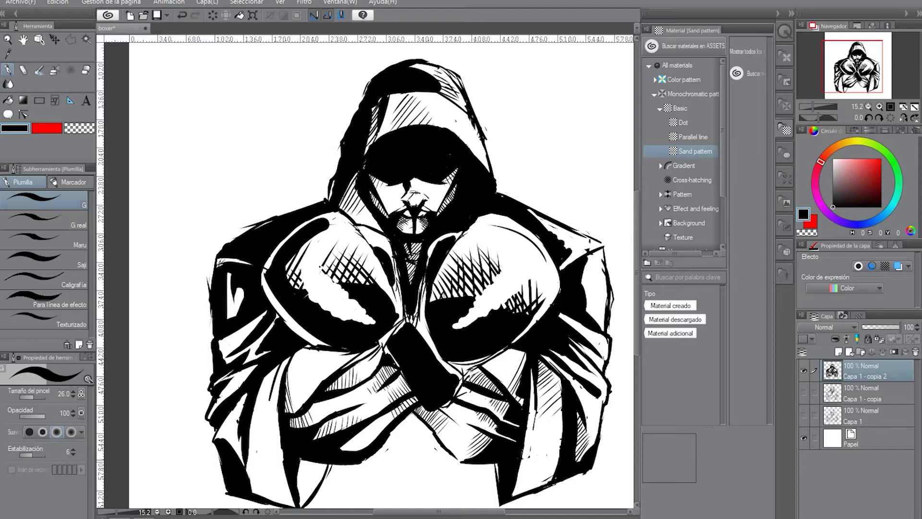
# Step: Add short black hatching to the left-hand sleeve folds and the upper right-hand sleeve and shoulder
pyautogui.moveTo(277, 364); pyautogui.dragTo(266, 384)
pyautogui.moveTo(274, 382); pyautogui.dragTo(266, 393)
pyautogui.moveTo(272, 391); pyautogui.dragTo(267, 396)
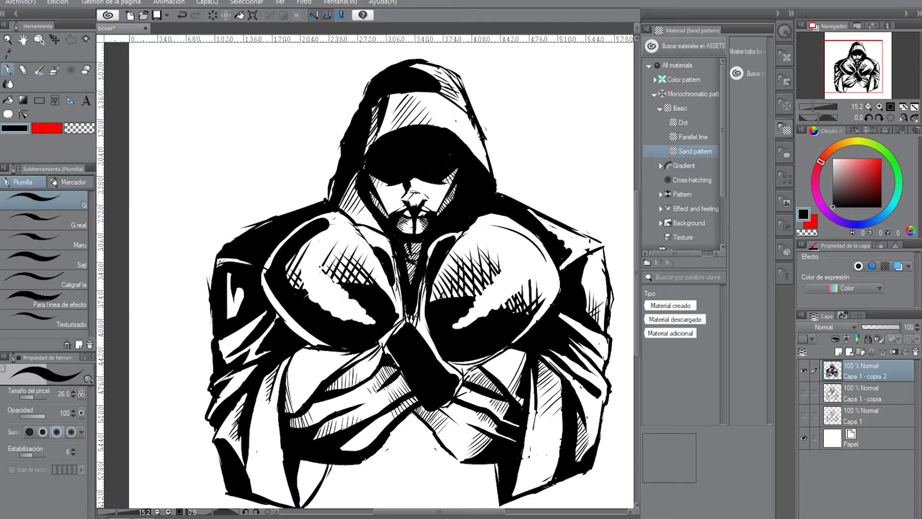
pyautogui.moveTo(588, 292); pyautogui.dragTo(589, 297)
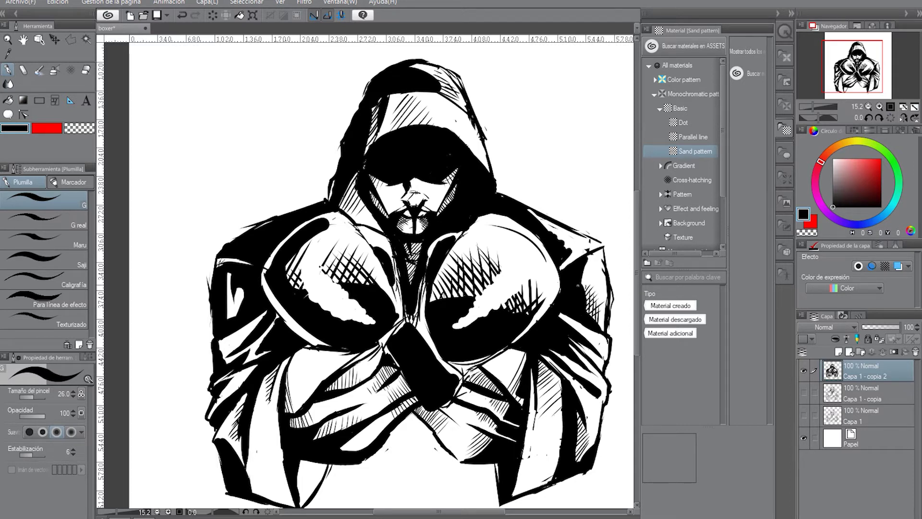
pyautogui.moveTo(569, 241)
pyautogui.mouseDown()
pyautogui.moveTo(575, 248)
pyautogui.moveTo(561, 243)
pyautogui.mouseUp()
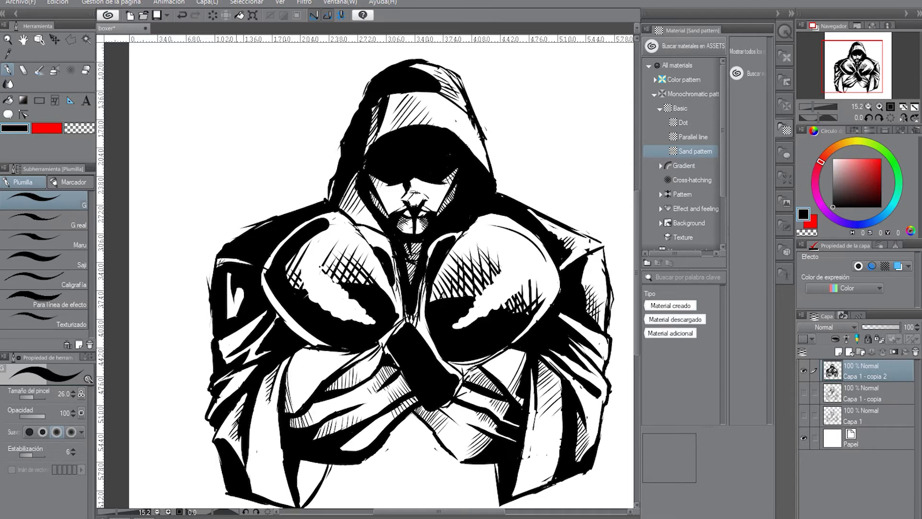
pyautogui.moveTo(249, 334); pyautogui.dragTo(230, 349)
pyautogui.moveTo(236, 344); pyautogui.dragTo(228, 353)
# Step: Hatch the small white robe area below the left-hand forearm with thin black lines
pyautogui.moveTo(846, 67); pyautogui.dragTo(841, 80)
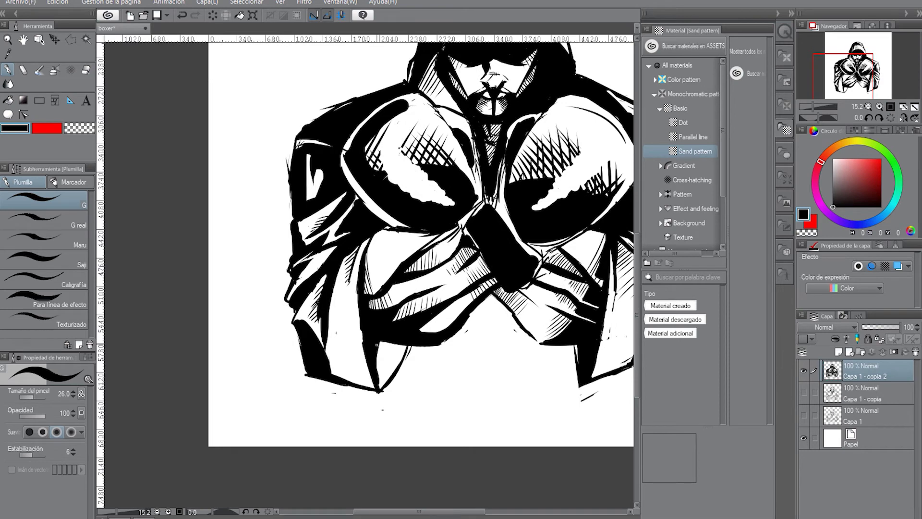
pyautogui.moveTo(398, 343); pyautogui.dragTo(380, 350)
pyautogui.moveTo(393, 349)
pyautogui.mouseDown()
pyautogui.moveTo(372, 361)
pyautogui.moveTo(378, 383)
pyautogui.mouseUp()
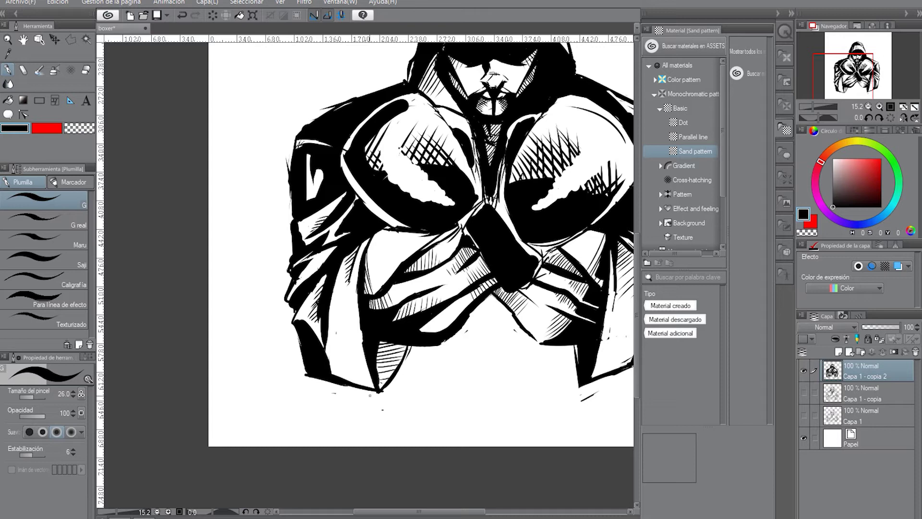
pyautogui.moveTo(850, 74); pyautogui.dragTo(864, 68)
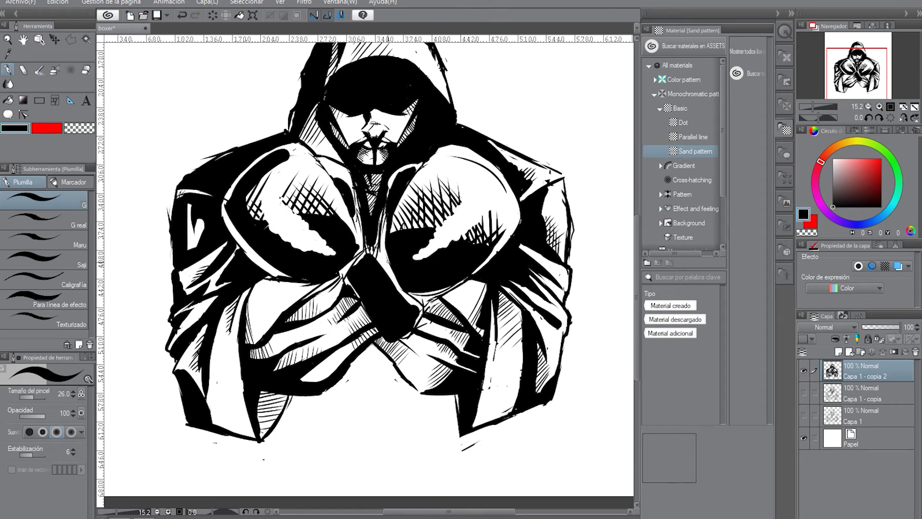
# Step: Switch the pen to transparent at brush size 45.1 and cut a light edge between the left-hand glove and the black wrist band
pyautogui.click(81, 129)
pyautogui.click(73, 392)
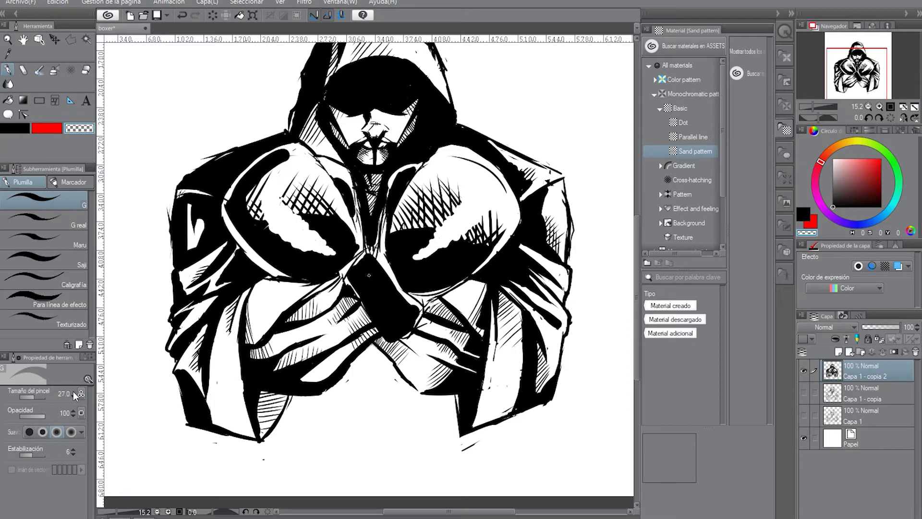
pyautogui.click(36, 396)
pyautogui.moveTo(368, 249); pyautogui.dragTo(345, 283)
pyautogui.moveTo(808, 103); pyautogui.dragTo(811, 104)
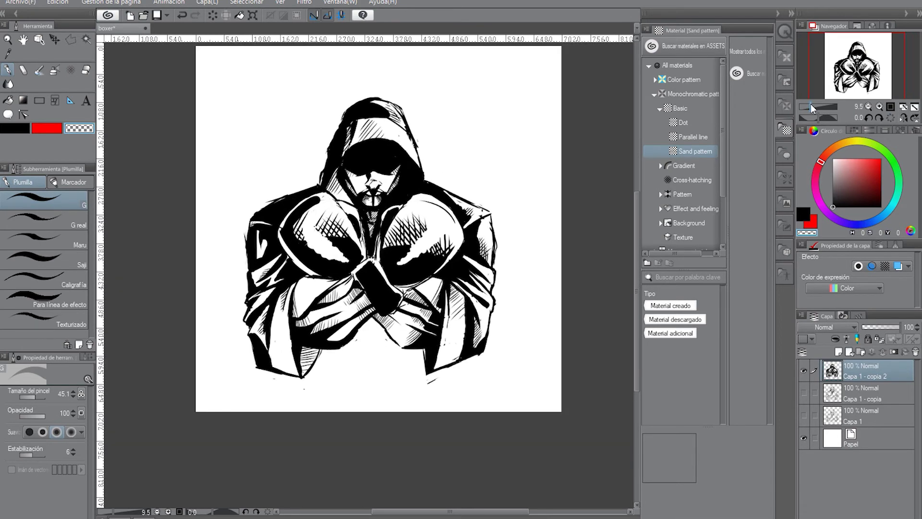
pyautogui.moveTo(830, 71); pyautogui.dragTo(831, 60)
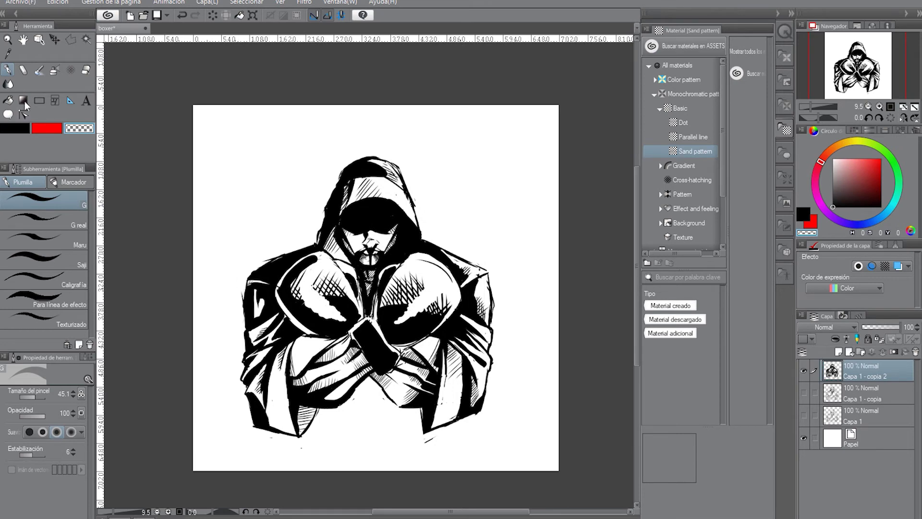
# Step: Cross-hatch the hood's front band in black at brush size 36.5, undoing unwanted strokes, and hatch the hood's upper right edge
pyautogui.click(17, 128)
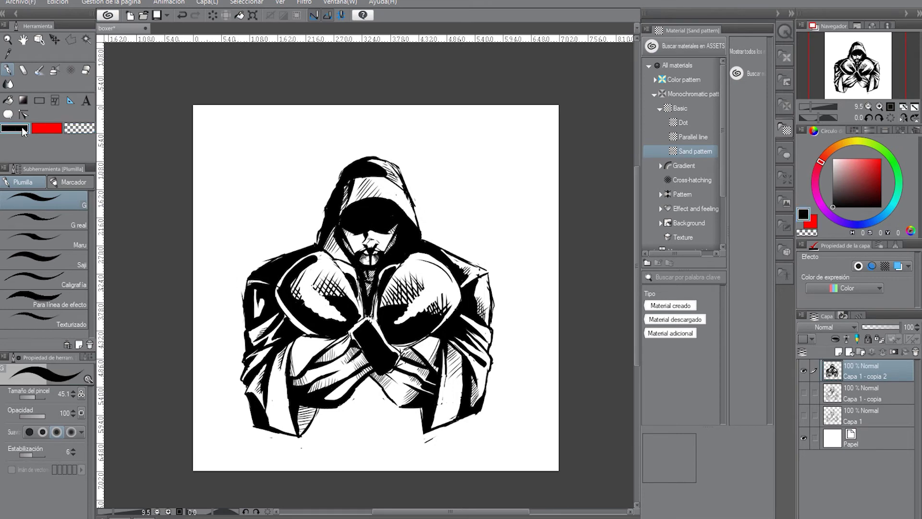
pyautogui.click(35, 397)
pyautogui.moveTo(361, 201)
pyautogui.mouseDown()
pyautogui.moveTo(398, 204)
pyautogui.moveTo(393, 183)
pyautogui.mouseUp()
pyautogui.moveTo(380, 198)
pyautogui.mouseDown()
pyautogui.moveTo(390, 185)
pyautogui.moveTo(369, 195)
pyautogui.mouseUp()
pyautogui.moveTo(389, 187); pyautogui.dragTo(365, 186)
pyautogui.hotkey('ctrl', 'z')
pyautogui.hotkey('ctrl', 'z')
pyautogui.hotkey('ctrl', 'z')
pyautogui.hotkey('ctrl', 'z')
pyautogui.hotkey('ctrl', 'z')
pyautogui.hotkey('ctrl', 'z')
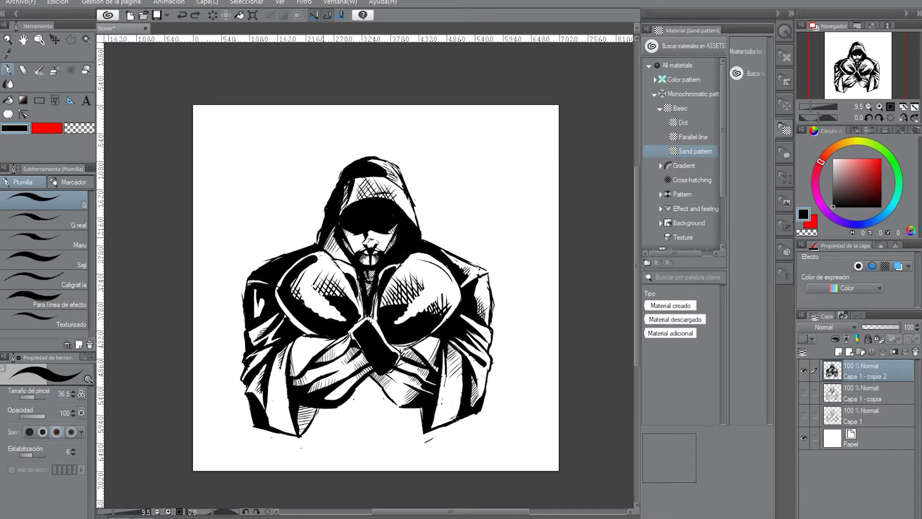
pyautogui.hotkey('ctrl', 'z')
pyautogui.hotkey('ctrl', 'z')
pyautogui.moveTo(397, 175)
pyautogui.mouseDown()
pyautogui.moveTo(390, 182)
pyautogui.moveTo(390, 159)
pyautogui.moveTo(378, 159)
pyautogui.mouseUp()
# Step: Set the brush size to 129.2 and fill the white gaps in the upper left-hand sleeve with black
pyautogui.moveTo(39, 394); pyautogui.dragTo(38, 394)
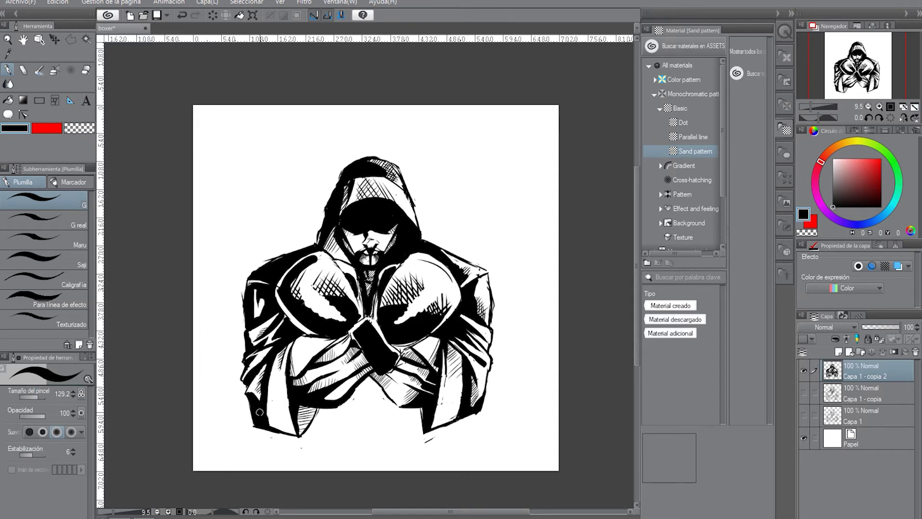
pyautogui.moveTo(261, 313)
pyautogui.mouseDown()
pyautogui.moveTo(255, 289)
pyautogui.moveTo(247, 331)
pyautogui.mouseUp()
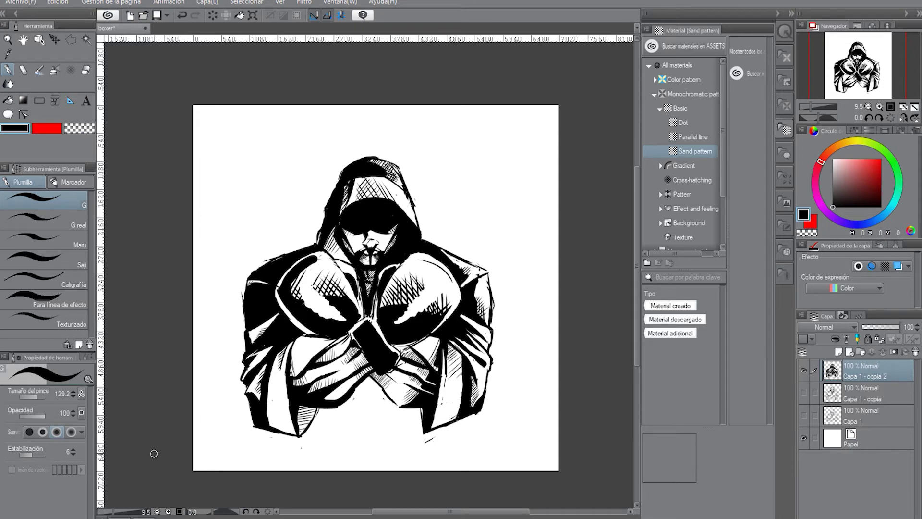
# Step: Switch the pen to transparent at brush size 29.6 and cut fine hatch lines into the right-hand glove's lower shadow
pyautogui.click(79, 128)
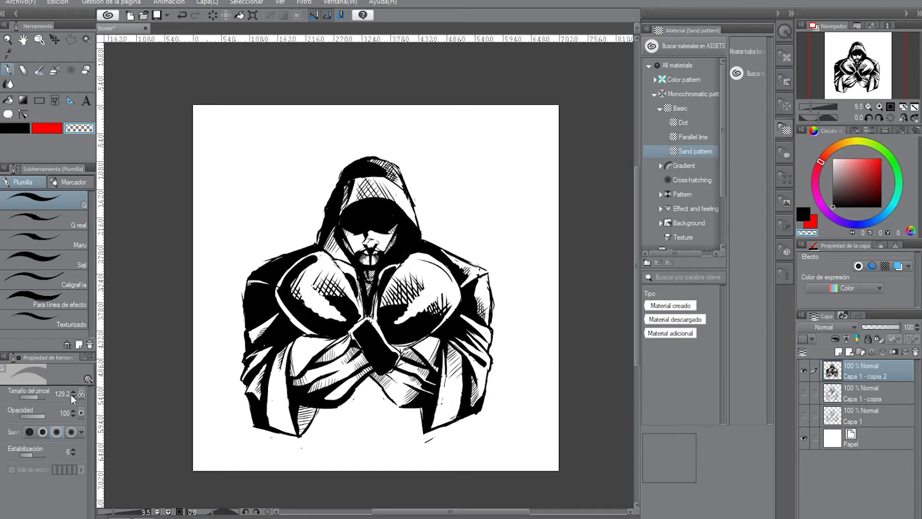
pyautogui.moveTo(36, 401); pyautogui.dragTo(30, 399)
pyautogui.hotkey('ctrl', 'z')
pyautogui.moveTo(425, 308); pyautogui.dragTo(420, 315)
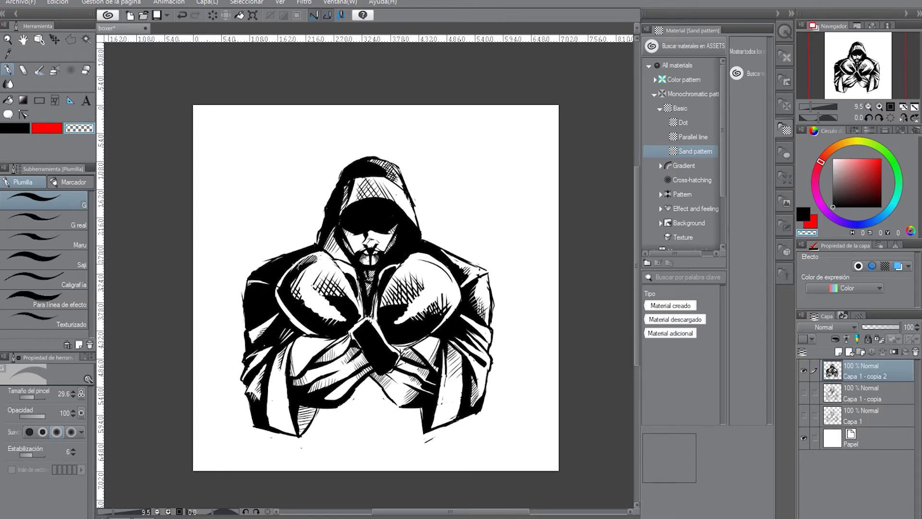
# Step: Cut fine transparent hatch lines into the left-hand glove's dark rim and lower shadow, undoing unwanted strokes
pyautogui.hotkey('ctrl', 'z')
pyautogui.moveTo(298, 263); pyautogui.dragTo(294, 268)
pyautogui.hotkey('ctrl', 'z')
pyautogui.hotkey('ctrl', 'z')
pyautogui.hotkey('ctrl', 'y')
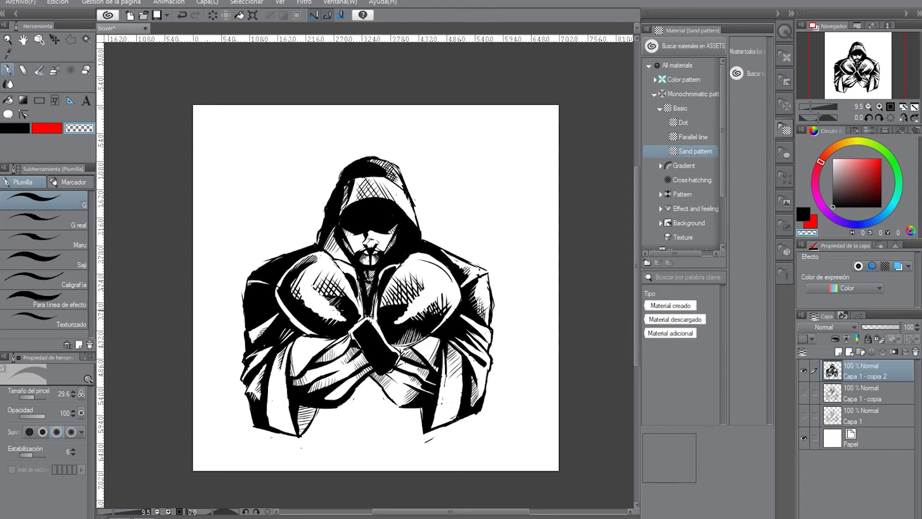
pyautogui.hotkey('ctrl', 'z')
pyautogui.moveTo(330, 308); pyautogui.dragTo(325, 304)
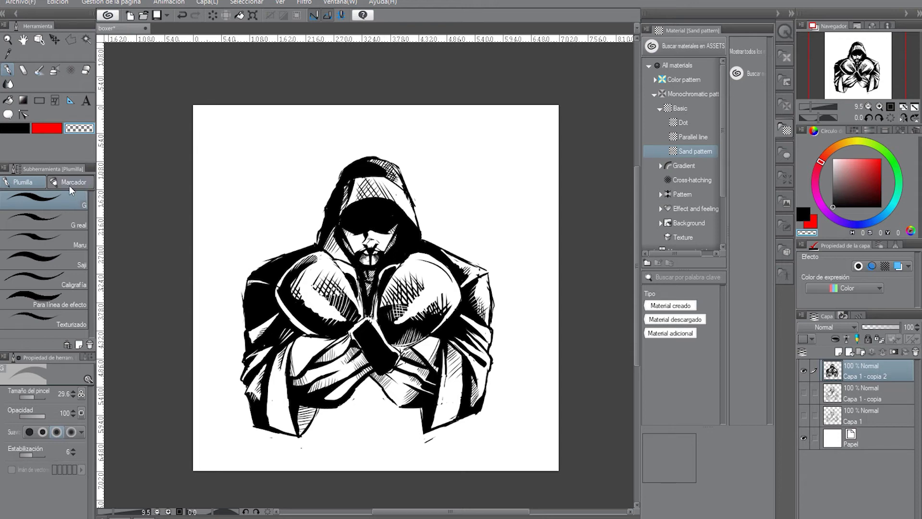
# Step: Switch the pen to black at brush size 55.6 and add shading strokes along the right-hand glove's outer side
pyautogui.click(15, 128)
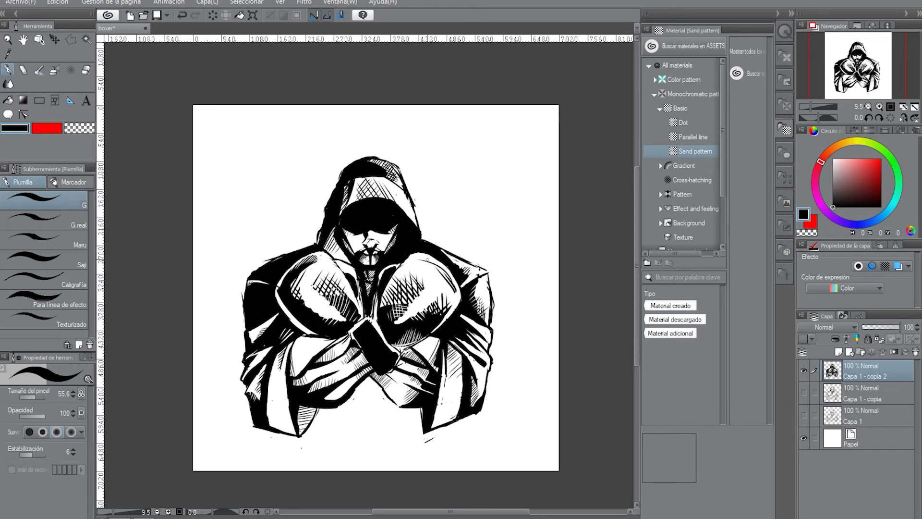
pyautogui.moveTo(432, 269); pyautogui.dragTo(450, 294)
pyautogui.moveTo(437, 273); pyautogui.dragTo(443, 266)
pyautogui.moveTo(438, 300)
pyautogui.mouseDown()
pyautogui.moveTo(444, 290)
pyautogui.moveTo(445, 308)
pyautogui.moveTo(443, 294)
pyautogui.mouseUp()
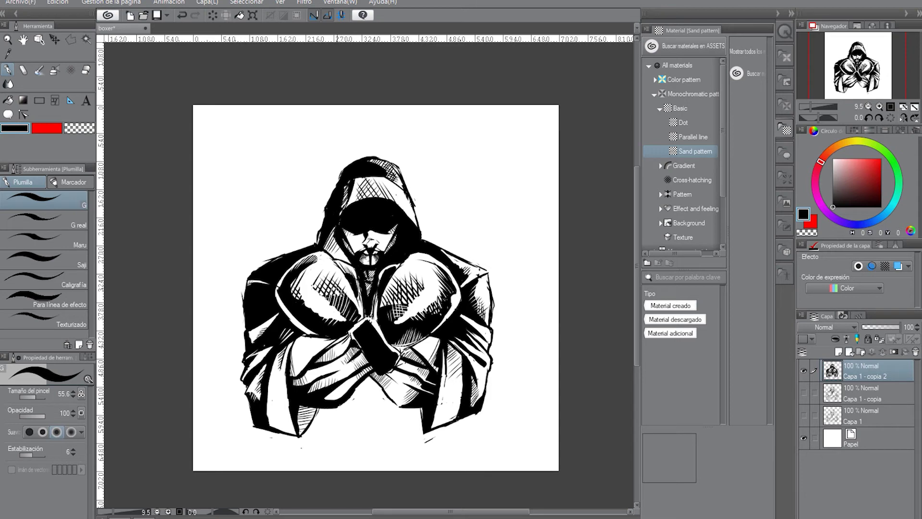
# Step: Cut transparent hatch lines into the dark left side of the hood and return the pen to black
pyautogui.click(79, 127)
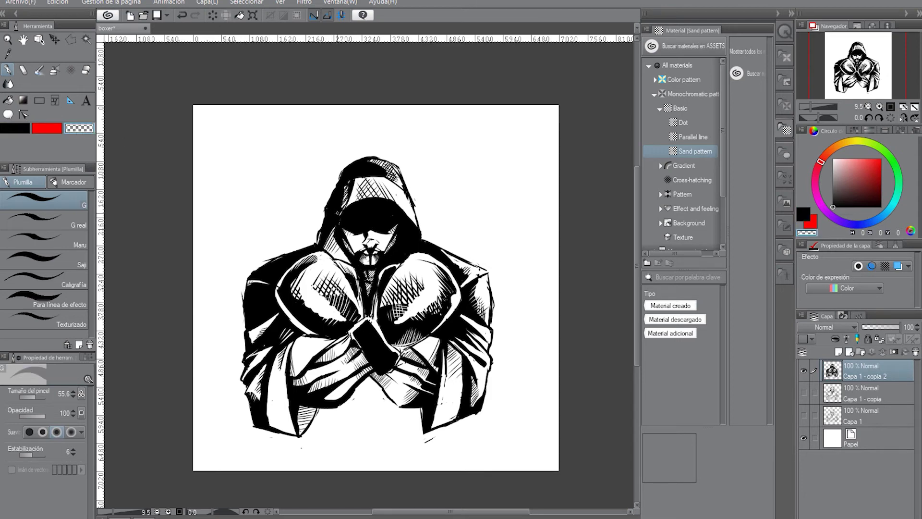
pyautogui.moveTo(343, 196)
pyautogui.mouseDown()
pyautogui.moveTo(337, 208)
pyautogui.moveTo(336, 189)
pyautogui.mouseUp()
pyautogui.click(17, 127)
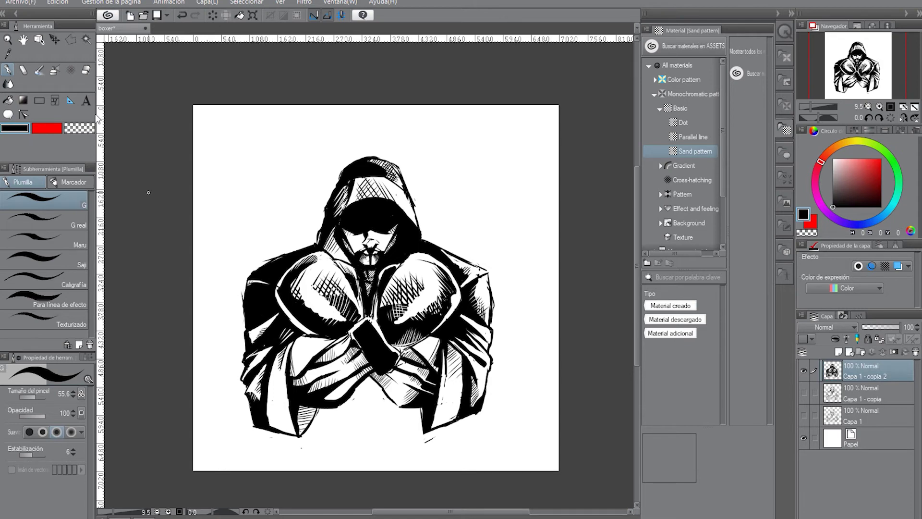
# Step: Cut transparent highlight lines across the black wrist band and switch the pen back to black
pyautogui.click(79, 127)
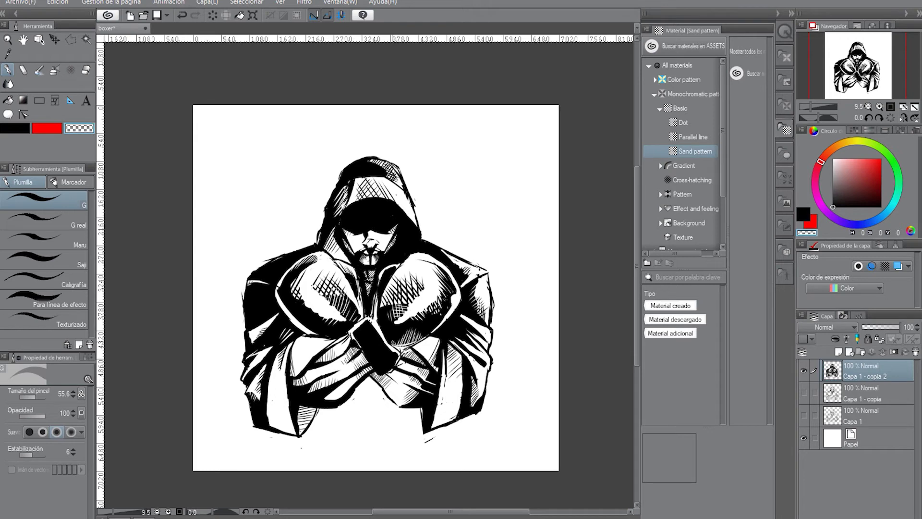
pyautogui.moveTo(376, 340)
pyautogui.mouseDown()
pyautogui.moveTo(385, 359)
pyautogui.moveTo(364, 363)
pyautogui.mouseUp()
pyautogui.click(17, 129)
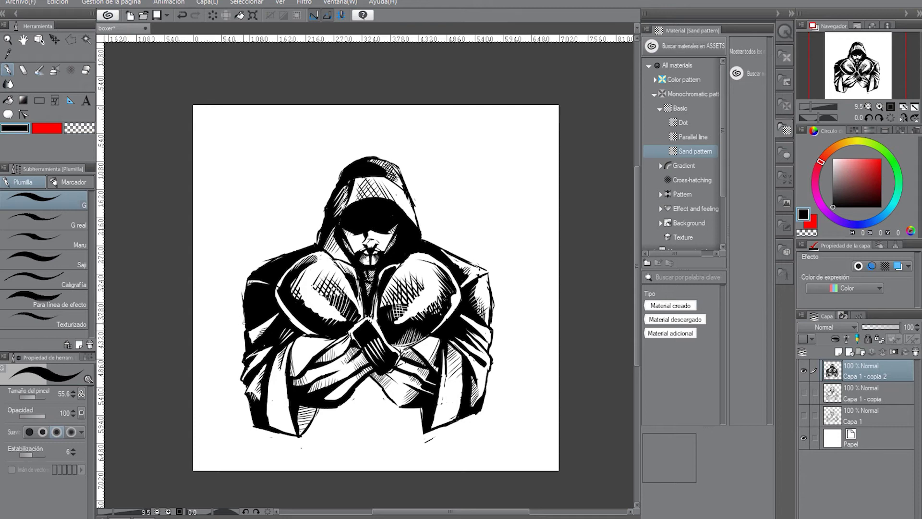
# Step: Thicken the outline along the left-hand shoulder, the sleeve's outer edge and the hood's left side with black strokes
pyautogui.moveTo(240, 290)
pyautogui.mouseDown()
pyautogui.moveTo(243, 325)
pyautogui.moveTo(240, 291)
pyautogui.mouseUp()
pyautogui.moveTo(251, 267)
pyautogui.mouseDown()
pyautogui.moveTo(239, 288)
pyautogui.moveTo(245, 325)
pyautogui.moveTo(242, 292)
pyautogui.mouseUp()
pyautogui.moveTo(322, 225)
pyautogui.mouseDown()
pyautogui.moveTo(322, 201)
pyautogui.moveTo(340, 169)
pyautogui.mouseUp()
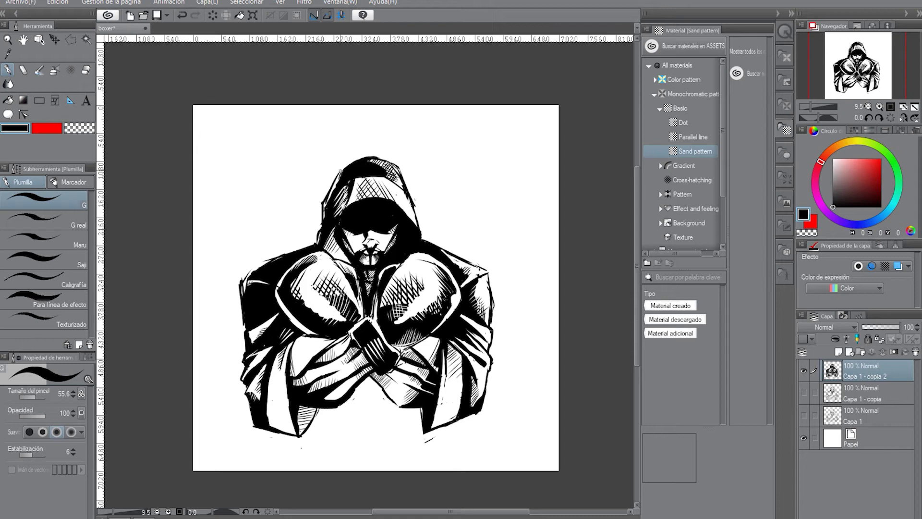
pyautogui.moveTo(327, 203); pyautogui.dragTo(338, 171)
pyautogui.moveTo(248, 380); pyautogui.dragTo(238, 388)
pyautogui.moveTo(245, 365)
pyautogui.mouseDown()
pyautogui.moveTo(237, 382)
pyautogui.moveTo(239, 329)
pyautogui.mouseUp()
pyautogui.moveTo(245, 296); pyautogui.dragTo(238, 327)
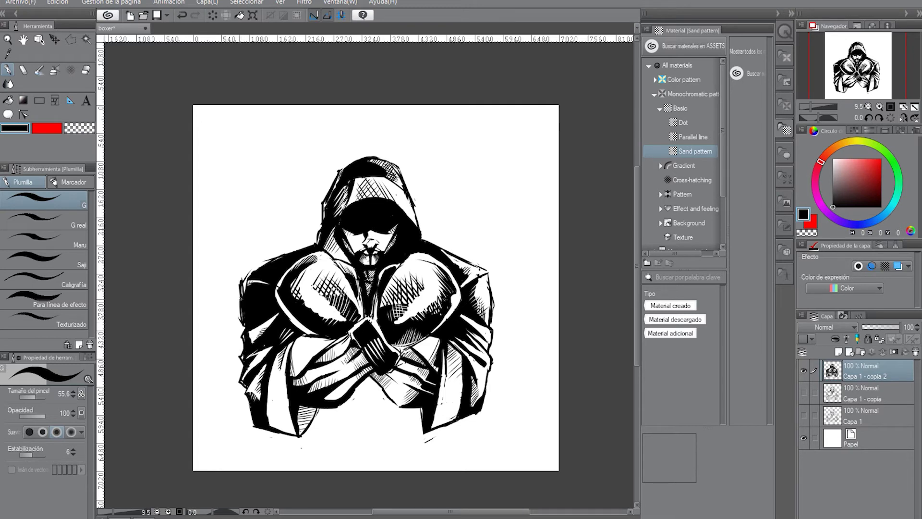
pyautogui.moveTo(253, 394)
pyautogui.mouseDown()
pyautogui.moveTo(242, 414)
pyautogui.moveTo(248, 422)
pyautogui.mouseUp()
# Step: Try horizontal black hatching in the gap beneath the crossed forearms and undo those strokes
pyautogui.moveTo(424, 407)
pyautogui.mouseDown()
pyautogui.moveTo(395, 410)
pyautogui.moveTo(404, 412)
pyautogui.mouseUp()
pyautogui.moveTo(341, 407)
pyautogui.mouseDown()
pyautogui.moveTo(299, 413)
pyautogui.moveTo(340, 407)
pyautogui.mouseUp()
pyautogui.moveTo(371, 375)
pyautogui.mouseDown()
pyautogui.moveTo(348, 398)
pyautogui.moveTo(378, 391)
pyautogui.moveTo(364, 382)
pyautogui.mouseUp()
pyautogui.moveTo(364, 382)
pyautogui.mouseDown()
pyautogui.moveTo(375, 383)
pyautogui.moveTo(359, 390)
pyautogui.mouseUp()
pyautogui.moveTo(381, 387); pyautogui.dragTo(351, 397)
pyautogui.moveTo(387, 396)
pyautogui.mouseDown()
pyautogui.moveTo(343, 401)
pyautogui.moveTo(359, 385)
pyautogui.moveTo(347, 402)
pyautogui.mouseUp()
pyautogui.moveTo(386, 396); pyautogui.dragTo(349, 403)
pyautogui.moveTo(387, 399); pyautogui.dragTo(370, 403)
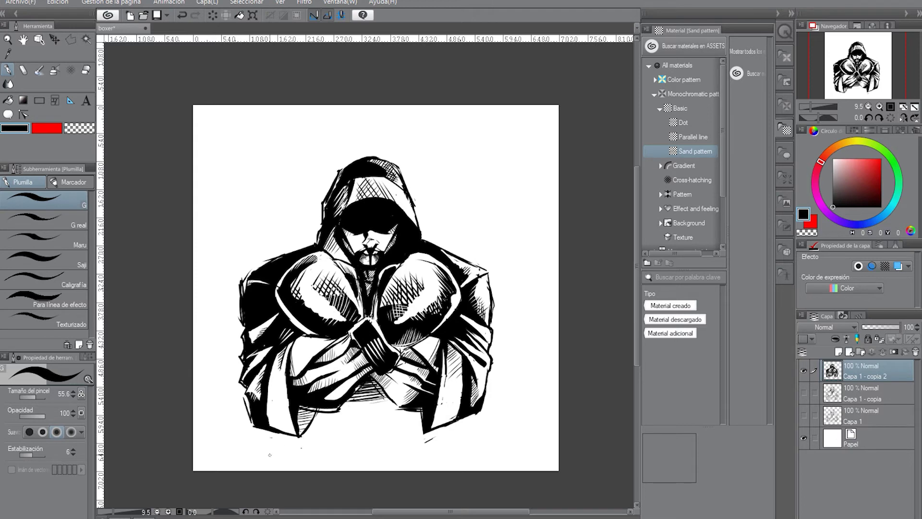
pyautogui.hotkey('ctrl', 'z')
pyautogui.hotkey('ctrl', 'z')
pyautogui.hotkey('ctrl', 'z')
pyautogui.hotkey('ctrl', 'z')
pyautogui.hotkey('ctrl', 'z')
pyautogui.hotkey('ctrl', 'z')
pyautogui.hotkey('ctrl', 'z')
pyautogui.hotkey('ctrl', 'z')
pyautogui.hotkey('ctrl', 'z')
pyautogui.hotkey('ctrl', 'z')
pyautogui.hotkey('ctrl', 'z')
pyautogui.hotkey('ctrl', 'z')
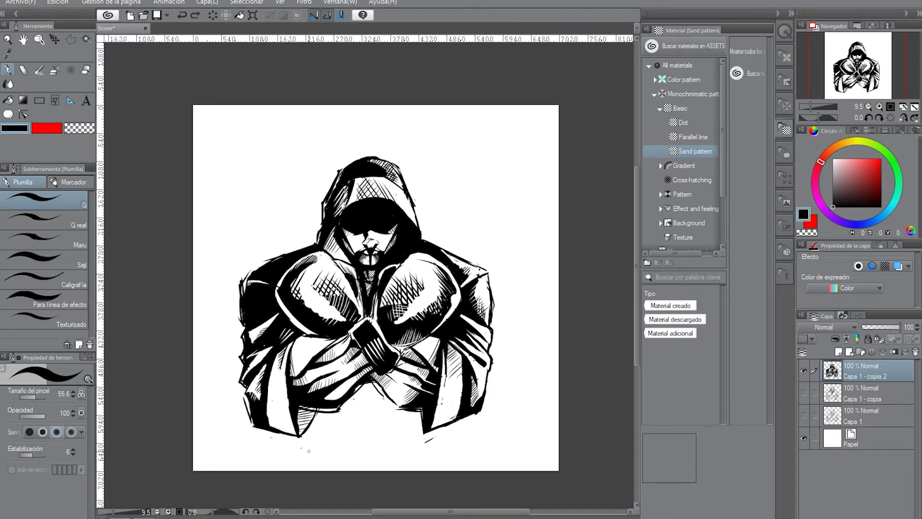
pyautogui.hotkey('ctrl', 'z')
# Step: Try dense black cross-hatching on the torso area beneath the crossed wrists
pyautogui.moveTo(368, 376)
pyautogui.mouseDown()
pyautogui.moveTo(385, 398)
pyautogui.moveTo(384, 386)
pyautogui.moveTo(368, 390)
pyautogui.moveTo(374, 382)
pyautogui.mouseUp()
pyautogui.moveTo(355, 394)
pyautogui.mouseDown()
pyautogui.moveTo(376, 386)
pyautogui.moveTo(355, 400)
pyautogui.moveTo(368, 396)
pyautogui.mouseUp()
pyautogui.moveTo(358, 405); pyautogui.dragTo(366, 399)
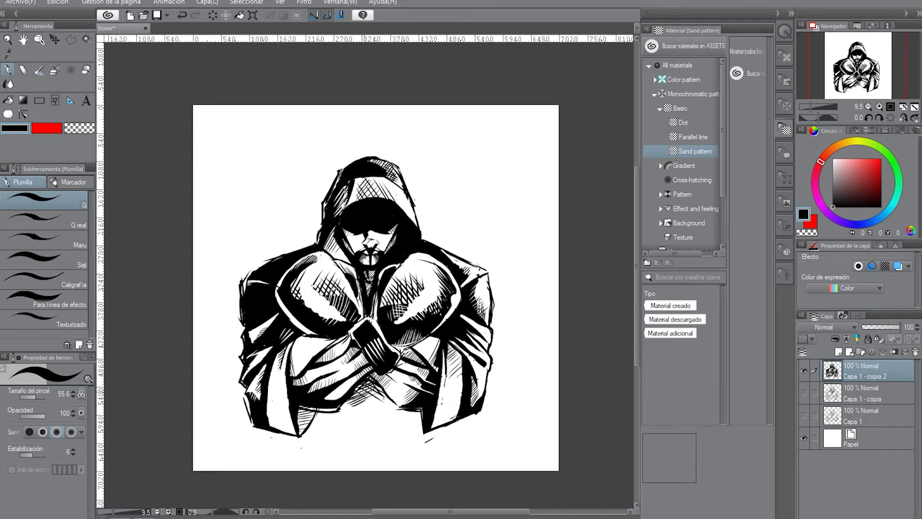
pyautogui.moveTo(359, 402)
pyautogui.mouseDown()
pyautogui.moveTo(373, 381)
pyautogui.moveTo(396, 403)
pyautogui.mouseUp()
pyautogui.moveTo(382, 412); pyautogui.dragTo(386, 402)
pyautogui.moveTo(372, 412); pyautogui.dragTo(390, 399)
pyautogui.moveTo(368, 408); pyautogui.dragTo(385, 395)
pyautogui.moveTo(365, 409); pyautogui.dragTo(372, 396)
pyautogui.moveTo(361, 400)
pyautogui.mouseDown()
pyautogui.moveTo(377, 392)
pyautogui.moveTo(371, 402)
pyautogui.mouseUp()
pyautogui.moveTo(359, 414); pyautogui.dragTo(369, 395)
pyautogui.moveTo(354, 413)
pyautogui.mouseDown()
pyautogui.moveTo(354, 400)
pyautogui.moveTo(358, 407)
pyautogui.mouseUp()
pyautogui.moveTo(342, 410); pyautogui.dragTo(368, 410)
pyautogui.moveTo(354, 417); pyautogui.dragTo(367, 415)
pyautogui.moveTo(346, 425)
pyautogui.mouseDown()
pyautogui.moveTo(367, 418)
pyautogui.moveTo(345, 411)
pyautogui.mouseUp()
pyautogui.moveTo(338, 423); pyautogui.dragTo(348, 415)
pyautogui.moveTo(352, 427); pyautogui.dragTo(364, 417)
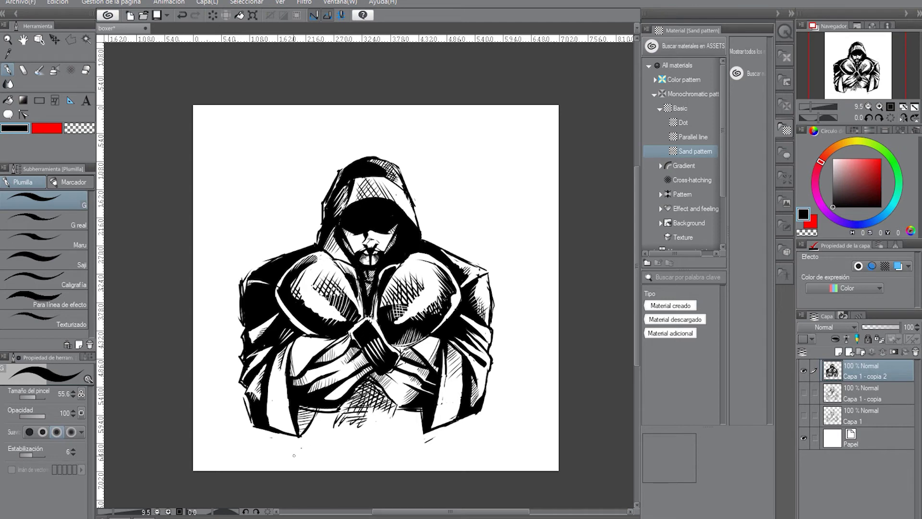
# Step: Remove the cross-hatching beneath the wrists by undoing strokes and erasing with the transparent pen at size 300.2, and return to black at 55.6
pyautogui.hotkey('ctrl', 'z')
pyautogui.hotkey('ctrl', 'z')
pyautogui.hotkey('ctrl', 'z')
pyautogui.hotkey('ctrl', 'z')
pyautogui.hotkey('ctrl', 'z')
pyautogui.hotkey('ctrl', 'z')
pyautogui.click(80, 128)
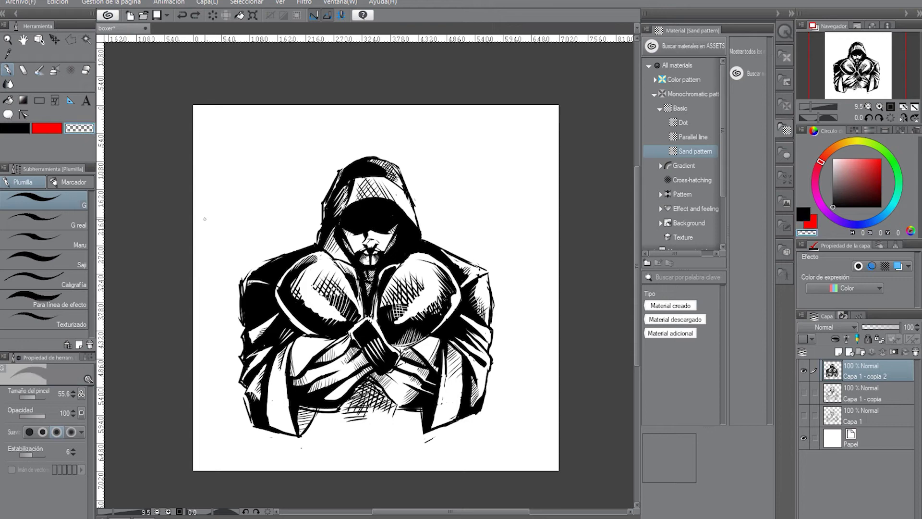
pyautogui.click(40, 397)
pyautogui.moveTo(390, 415)
pyautogui.mouseDown()
pyautogui.moveTo(373, 395)
pyautogui.moveTo(349, 419)
pyautogui.moveTo(356, 400)
pyautogui.moveTo(375, 414)
pyautogui.mouseUp()
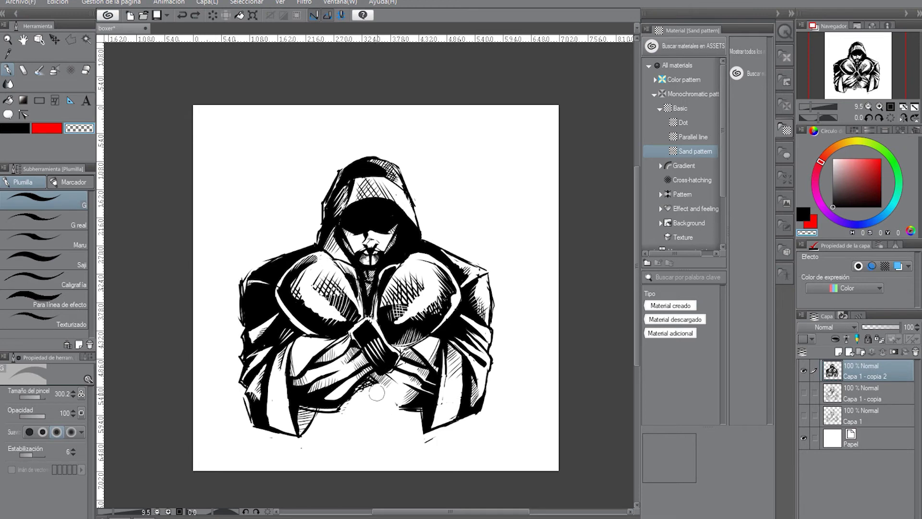
pyautogui.hotkey('ctrl', 'z')
pyautogui.moveTo(366, 389)
pyautogui.mouseDown()
pyautogui.moveTo(386, 408)
pyautogui.moveTo(372, 396)
pyautogui.moveTo(381, 406)
pyautogui.moveTo(365, 401)
pyautogui.moveTo(339, 429)
pyautogui.moveTo(368, 388)
pyautogui.moveTo(366, 415)
pyautogui.moveTo(368, 386)
pyautogui.moveTo(376, 407)
pyautogui.moveTo(367, 384)
pyautogui.moveTo(377, 394)
pyautogui.moveTo(365, 386)
pyautogui.moveTo(335, 434)
pyautogui.moveTo(358, 402)
pyautogui.moveTo(341, 432)
pyautogui.moveTo(347, 408)
pyautogui.mouseUp()
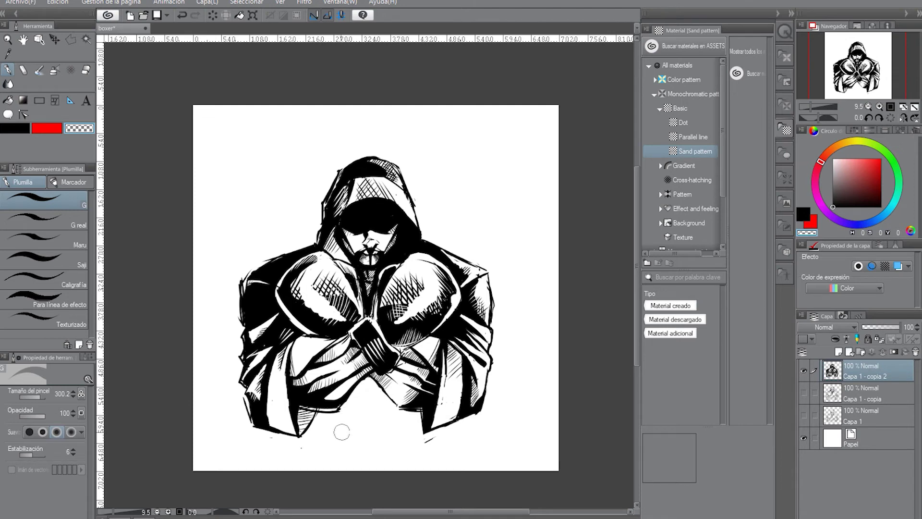
pyautogui.click(24, 130)
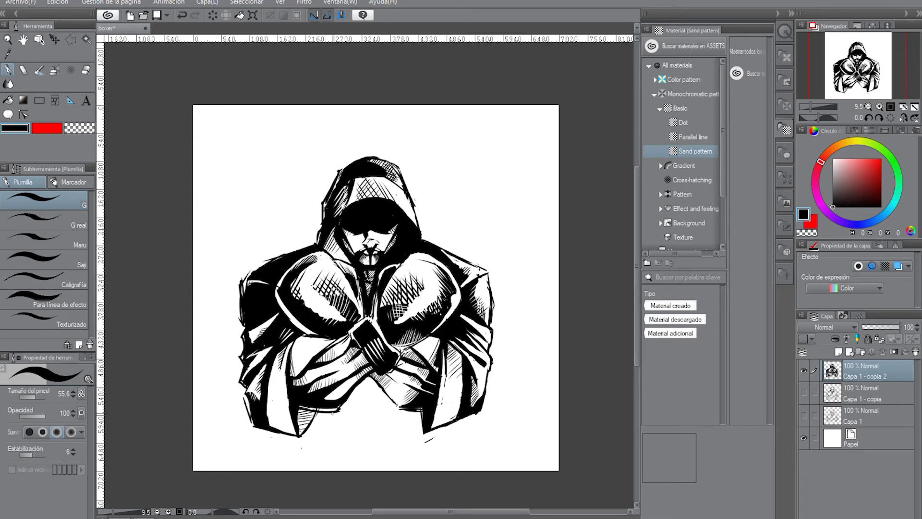
# Step: Add black strokes along the left-hand forearm's lower edge and fine hatching on the sleeves, undoing unwanted strokes
pyautogui.moveTo(370, 376); pyautogui.dragTo(343, 404)
pyautogui.moveTo(377, 372); pyautogui.dragTo(354, 394)
pyautogui.hotkey('ctrl', 'z')
pyautogui.hotkey('ctrl', 'z')
pyautogui.hotkey('ctrl', 'y')
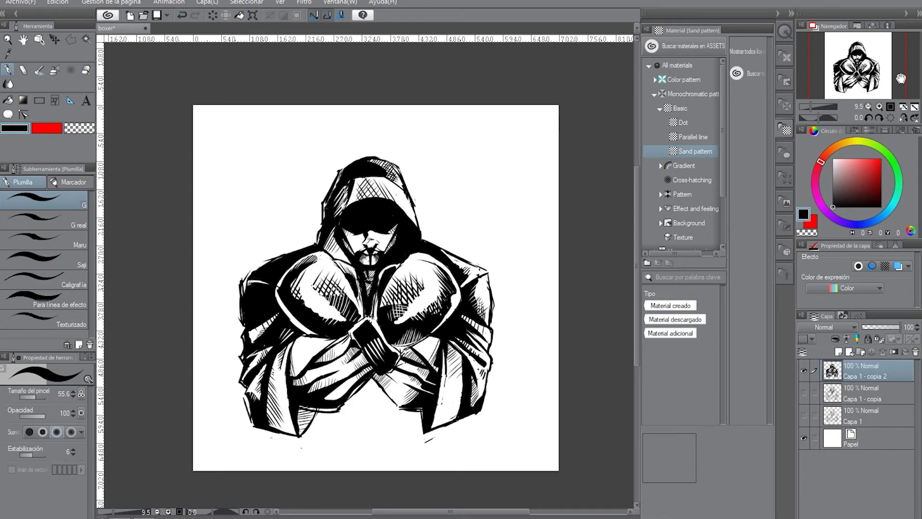
# Step: Compare the inked layer Capa 1 - copia 2 with the sketch layer Capa 1 - copia by toggling their visibility
pyautogui.moveTo(814, 108); pyautogui.dragTo(811, 108)
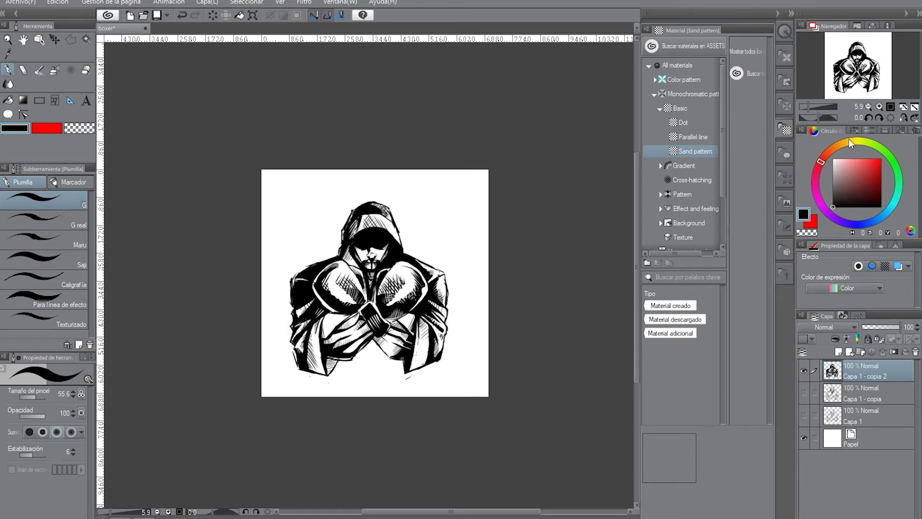
pyautogui.click(803, 370)
pyautogui.click(802, 391)
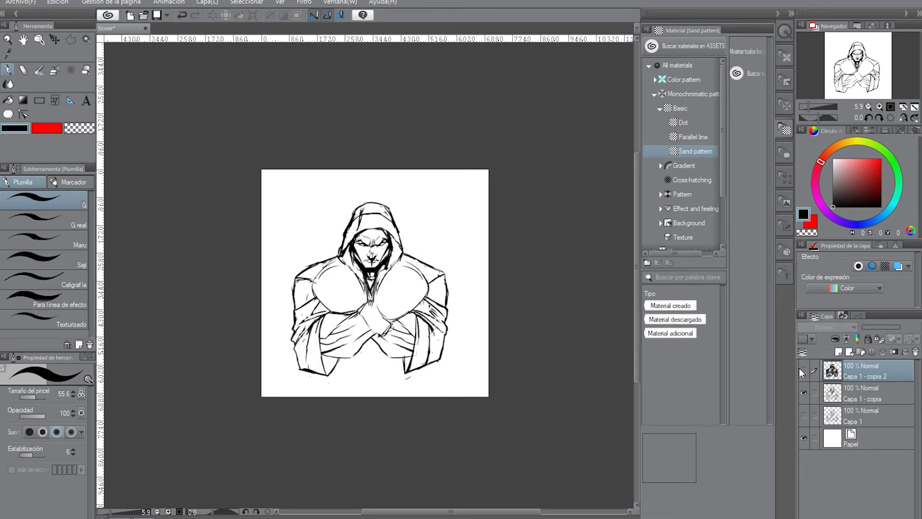
pyautogui.click(806, 369)
pyautogui.click(805, 369)
pyautogui.click(805, 369)
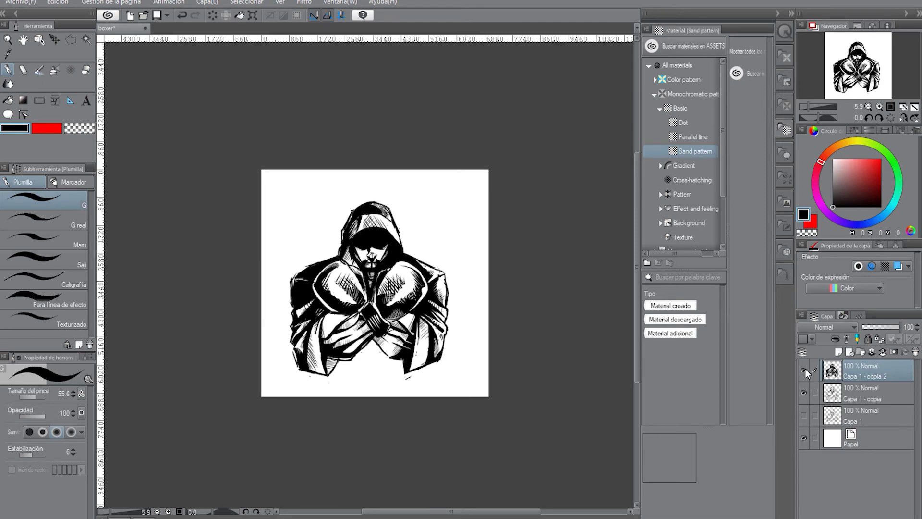
pyautogui.click(802, 392)
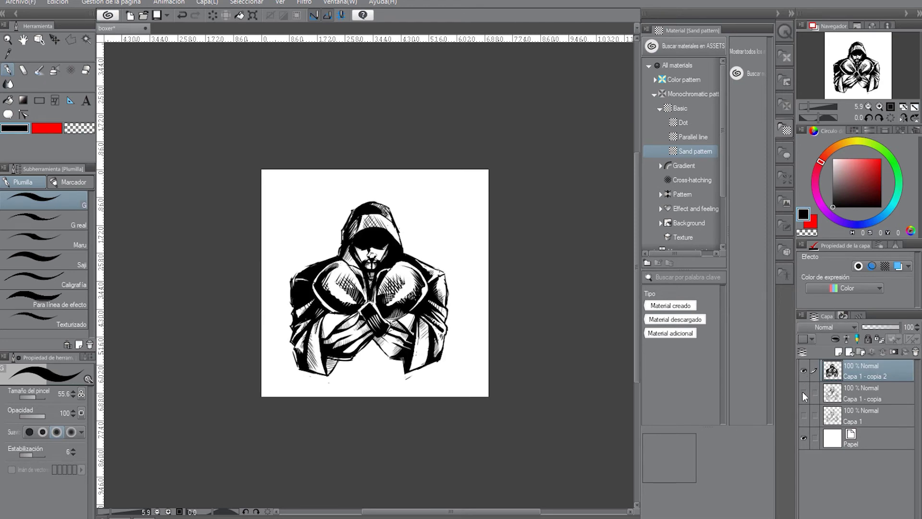
pyautogui.click(802, 390)
pyautogui.click(802, 392)
pyautogui.click(810, 107)
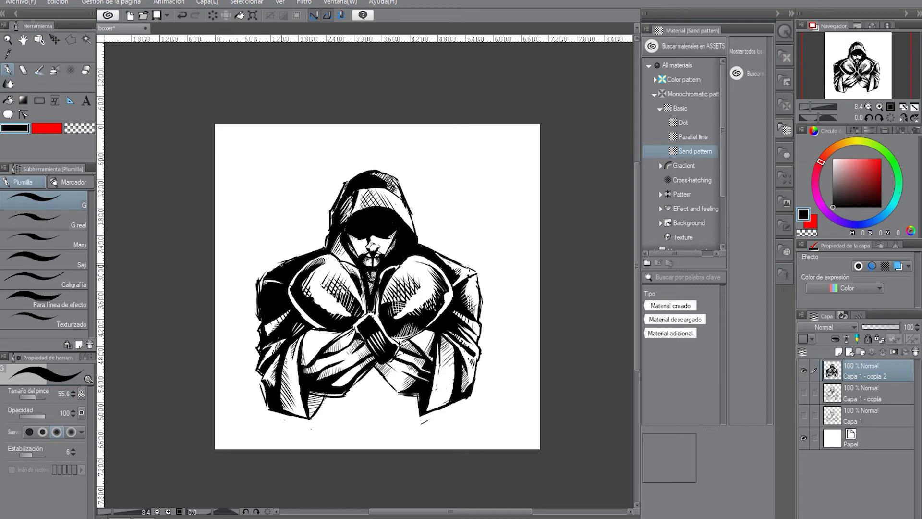
# Step: Trim the outer edges of both shoulders and upper sleeves with the transparent pen and return to black
pyautogui.click(78, 129)
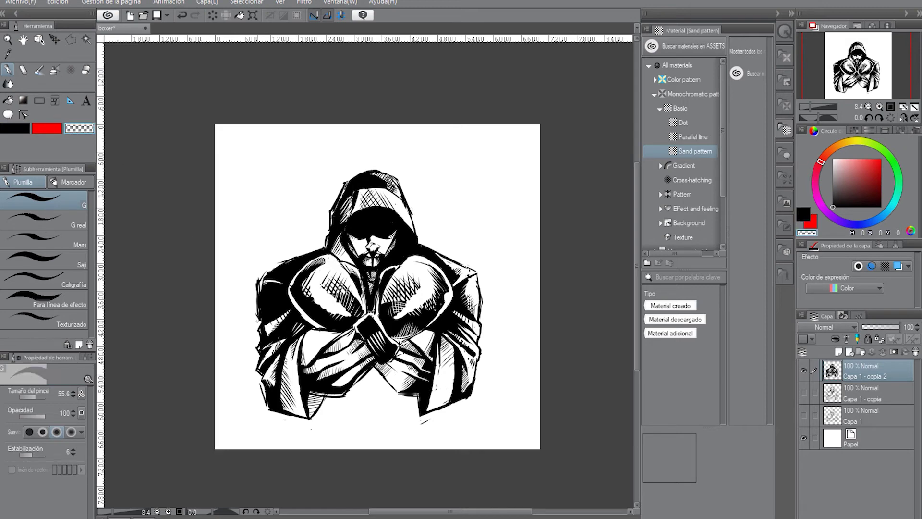
pyautogui.moveTo(264, 302)
pyautogui.mouseDown()
pyautogui.moveTo(264, 315)
pyautogui.moveTo(271, 260)
pyautogui.mouseUp()
pyautogui.moveTo(260, 312)
pyautogui.mouseDown()
pyautogui.moveTo(258, 280)
pyautogui.moveTo(260, 322)
pyautogui.mouseUp()
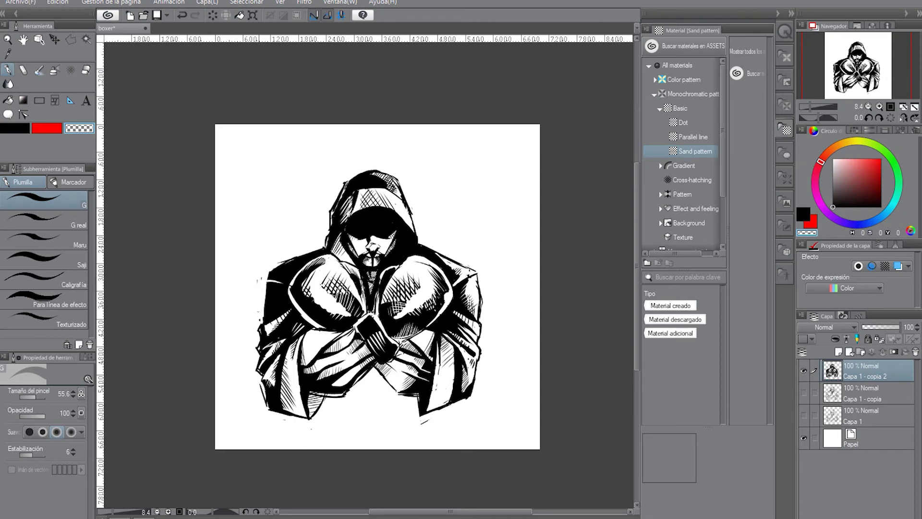
pyautogui.moveTo(269, 277)
pyautogui.mouseDown()
pyautogui.moveTo(316, 252)
pyautogui.moveTo(269, 274)
pyautogui.mouseUp()
pyautogui.moveTo(477, 270); pyautogui.dragTo(481, 312)
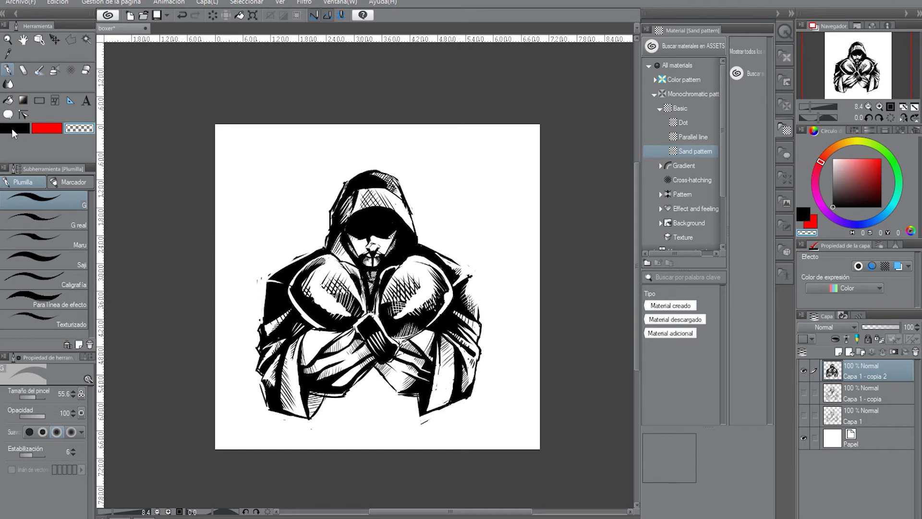
pyautogui.press('c')
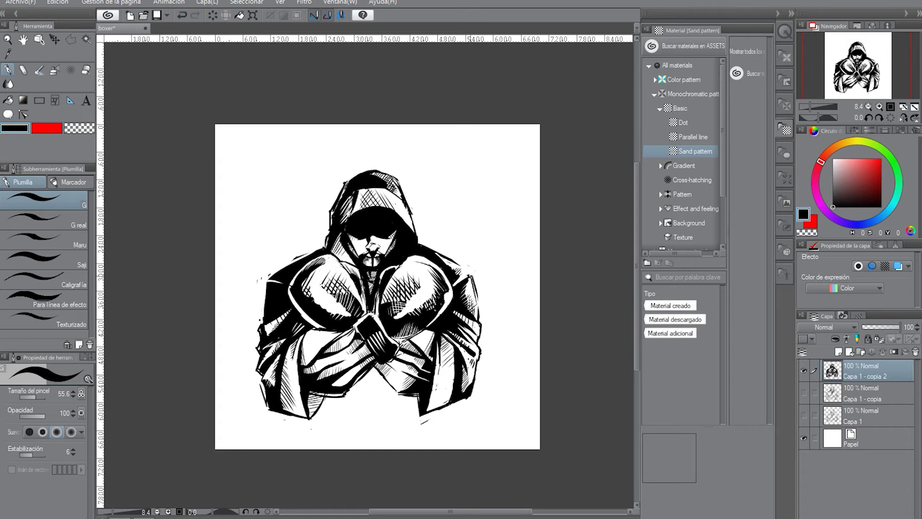
# Step: Redraw the right-hand shoulder's outline in black, undoing unwanted strokes
pyautogui.moveTo(470, 274); pyautogui.dragTo(449, 260)
pyautogui.moveTo(473, 274); pyautogui.dragTo(453, 285)
pyautogui.hotkey('ctrl', 'z')
pyautogui.hotkey('ctrl', 'z')
# Step: Cut transparent lines into the right-hand glove's lower shadow and switch the pen back to black
pyautogui.click(76, 131)
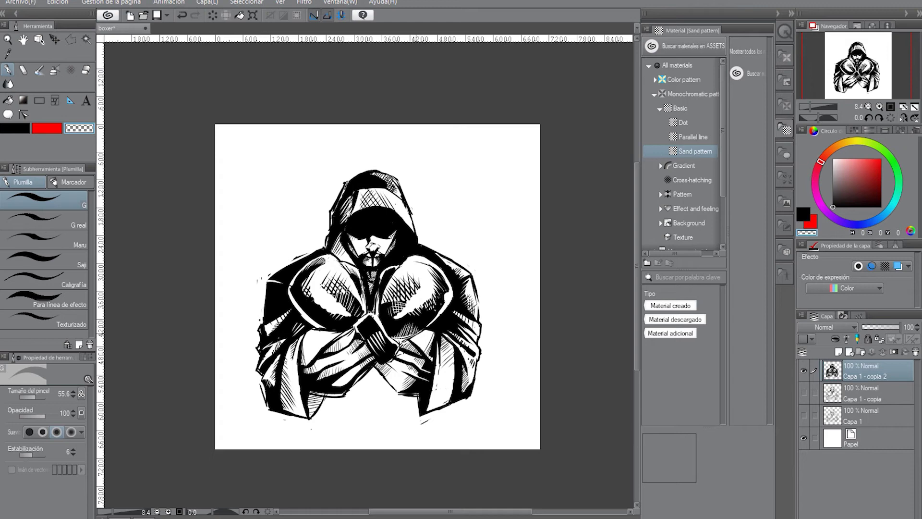
pyautogui.hotkey('ctrl', 'z')
pyautogui.moveTo(433, 319); pyautogui.dragTo(422, 329)
pyautogui.click(12, 128)
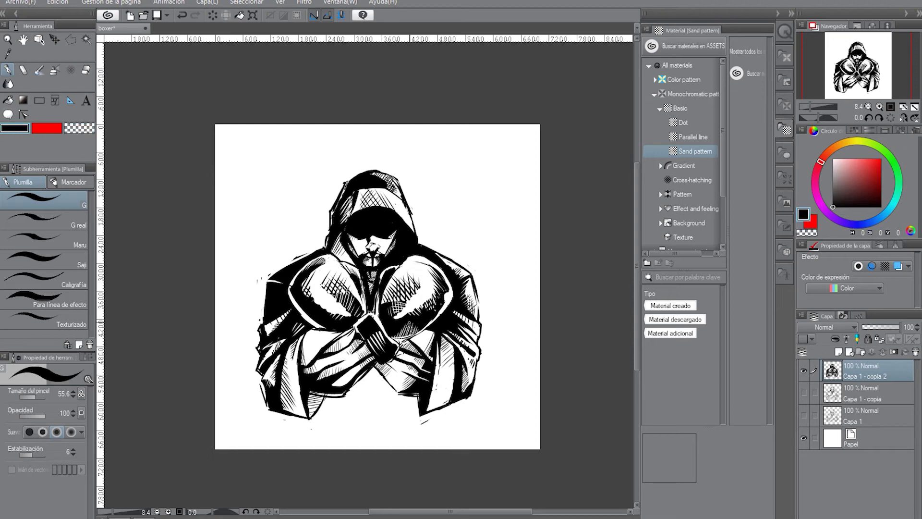
# Step: Refine the right-hand glove's lower rim with black and transparent strokes, undoing and redoing them to compare
pyautogui.moveTo(407, 338); pyautogui.dragTo(434, 323)
pyautogui.hotkey('ctrl', 'z')
pyautogui.hotkey('ctrl', 'z')
pyautogui.hotkey('ctrl', 'y')
pyautogui.click(78, 130)
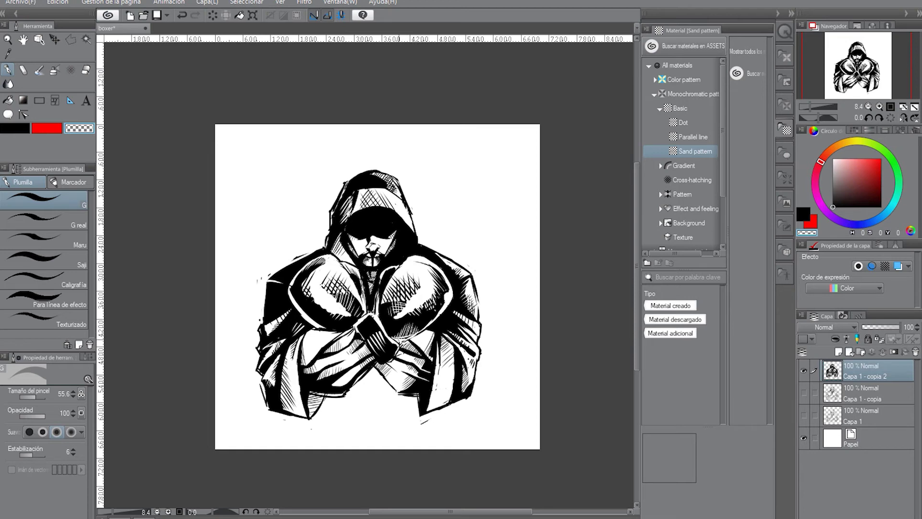
pyautogui.hotkey('ctrl', 'z')
pyautogui.hotkey('ctrl', 'y')
pyautogui.click(14, 129)
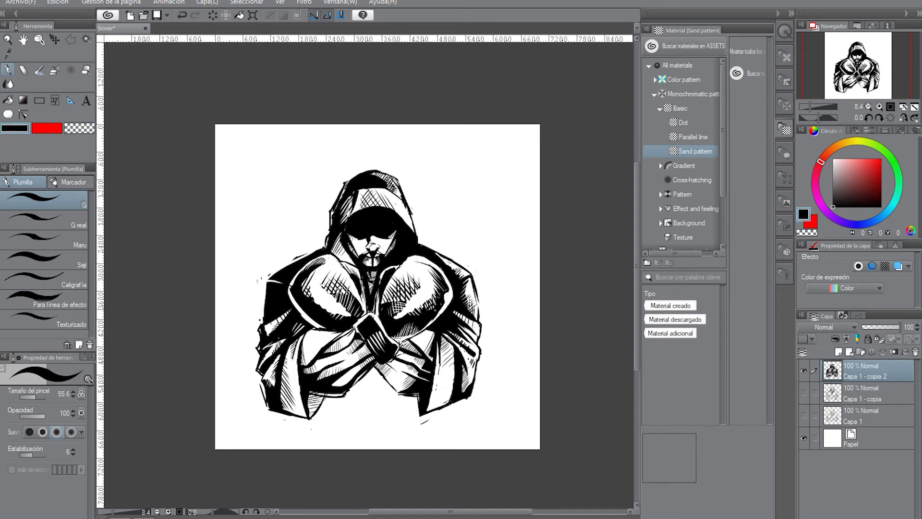
# Step: Touch up the edges of the wrist band with black strokes, undoing the unwanted ones
pyautogui.moveTo(400, 346); pyautogui.dragTo(407, 338)
pyautogui.hotkey('ctrl', 'z')
pyautogui.moveTo(388, 332); pyautogui.dragTo(392, 339)
pyautogui.moveTo(387, 332); pyautogui.dragTo(370, 322)
pyautogui.hotkey('ctrl', 'z')
pyautogui.hotkey('ctrl', 'z')
pyautogui.hotkey('ctrl', 'y')
# Step: Add a new layer directly above the paper layer
pyautogui.click(874, 387)
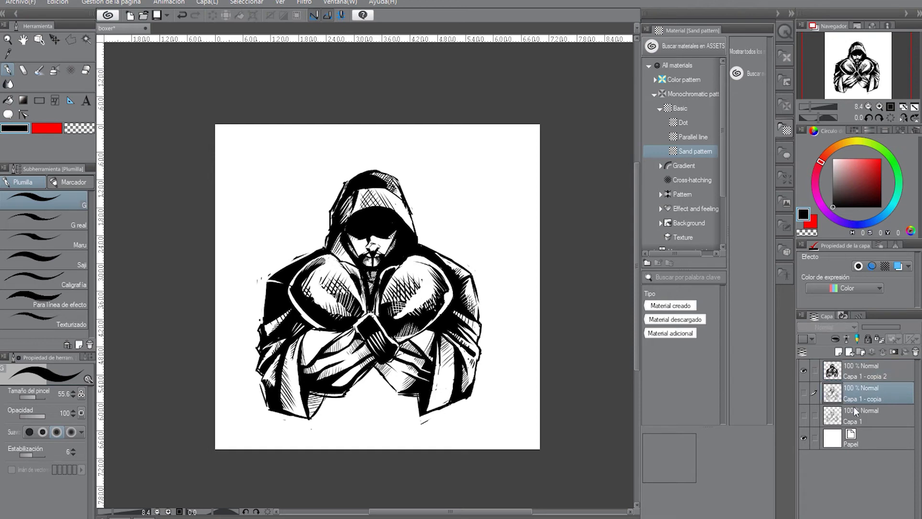
pyautogui.click(869, 438)
pyautogui.click(838, 352)
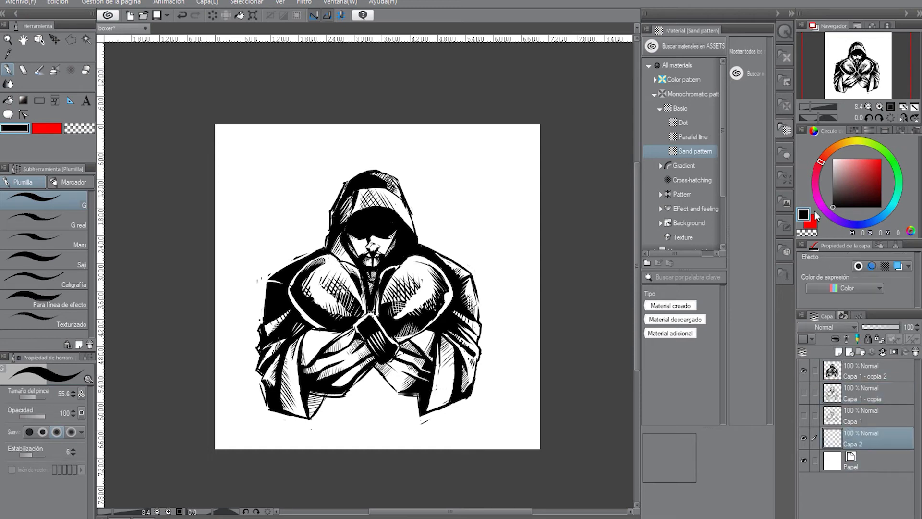
# Step: Paint both boxing gloves and the wrist band red with the pen at brush size 300.2, undoing unwanted strokes
pyautogui.click(810, 221)
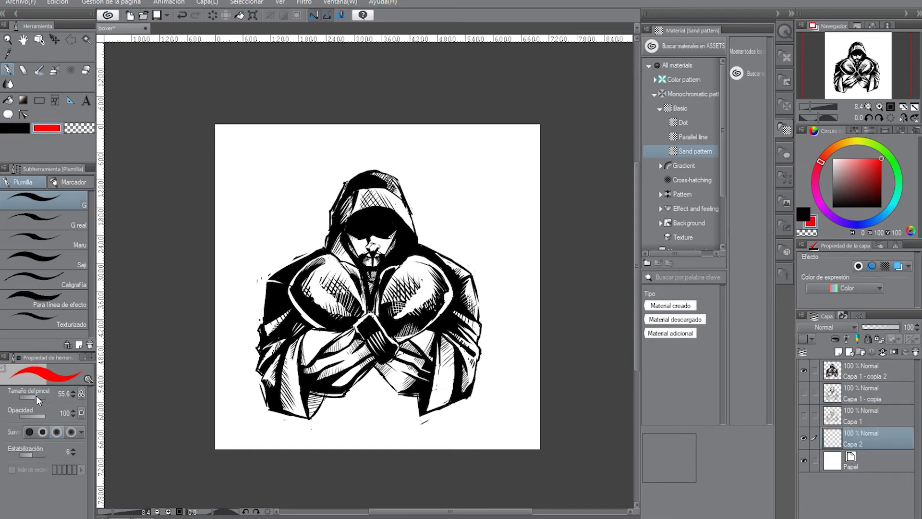
pyautogui.moveTo(36, 397); pyautogui.dragTo(40, 397)
pyautogui.moveTo(332, 259)
pyautogui.mouseDown()
pyautogui.moveTo(298, 277)
pyautogui.moveTo(288, 296)
pyautogui.moveTo(319, 323)
pyautogui.moveTo(358, 315)
pyautogui.moveTo(387, 354)
pyautogui.moveTo(370, 319)
pyautogui.moveTo(393, 336)
pyautogui.moveTo(438, 309)
pyautogui.moveTo(420, 332)
pyautogui.moveTo(383, 333)
pyautogui.moveTo(440, 281)
pyautogui.moveTo(425, 263)
pyautogui.moveTo(390, 271)
pyautogui.moveTo(377, 318)
pyautogui.moveTo(397, 339)
pyautogui.moveTo(449, 293)
pyautogui.moveTo(430, 263)
pyautogui.moveTo(428, 307)
pyautogui.moveTo(401, 327)
pyautogui.moveTo(388, 280)
pyautogui.moveTo(417, 286)
pyautogui.moveTo(388, 356)
pyautogui.moveTo(368, 333)
pyautogui.moveTo(375, 332)
pyautogui.moveTo(368, 319)
pyautogui.moveTo(361, 326)
pyautogui.mouseUp()
pyautogui.hotkey('ctrl', 'z')
pyautogui.hotkey('ctrl', 'z')
pyautogui.hotkey('ctrl', 'z')
pyautogui.hotkey('ctrl', 'z')
pyautogui.moveTo(363, 330)
pyautogui.mouseDown()
pyautogui.moveTo(353, 268)
pyautogui.moveTo(330, 260)
pyautogui.moveTo(303, 269)
pyautogui.moveTo(289, 295)
pyautogui.moveTo(315, 320)
pyautogui.moveTo(344, 320)
pyautogui.moveTo(348, 281)
pyautogui.moveTo(308, 299)
pyautogui.moveTo(309, 277)
pyautogui.moveTo(326, 269)
pyautogui.moveTo(351, 277)
pyautogui.moveTo(365, 311)
pyautogui.moveTo(287, 330)
pyautogui.mouseUp()
# Step: Clean the red overflow around the gloves and wrist band with the transparent pen at size 55.6 and switch back to red
pyautogui.click(79, 129)
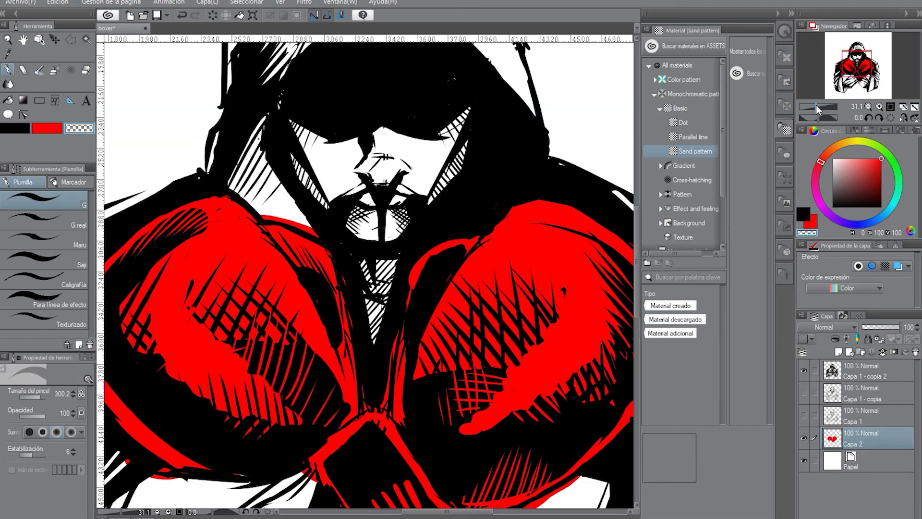
pyautogui.click(816, 105)
pyautogui.moveTo(815, 104); pyautogui.dragTo(815, 105)
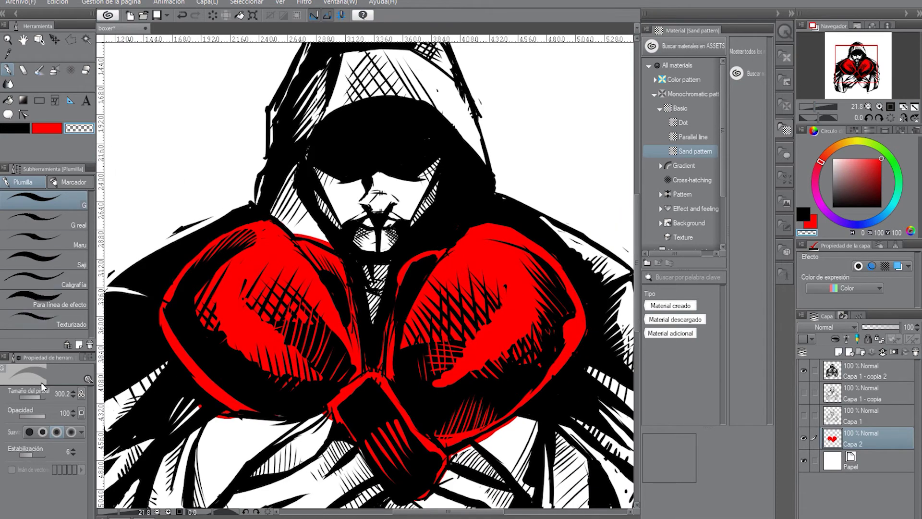
pyautogui.moveTo(33, 402); pyautogui.dragTo(28, 399)
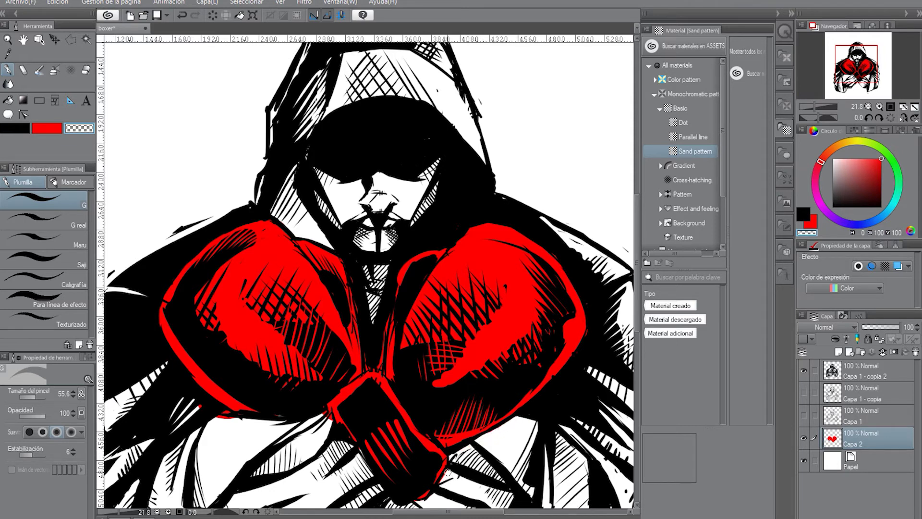
pyautogui.click(54, 128)
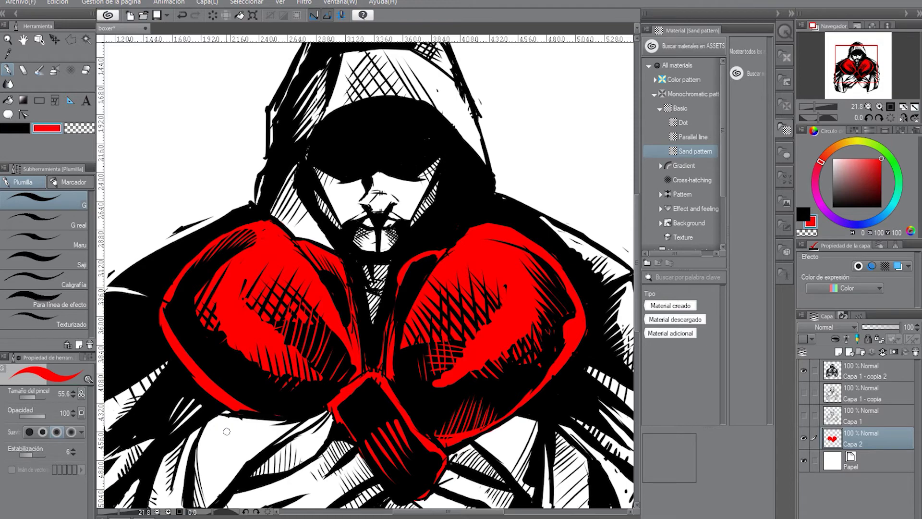
# Step: Add a layer above the glove colour layer and paint the hood lining and robe trims red at brush size 243.2
pyautogui.moveTo(815, 108); pyautogui.dragTo(810, 109)
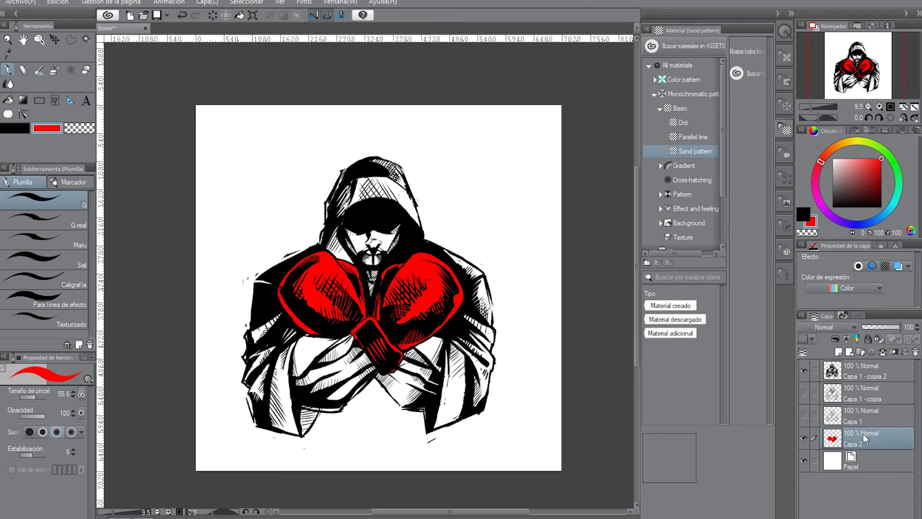
pyautogui.click(838, 352)
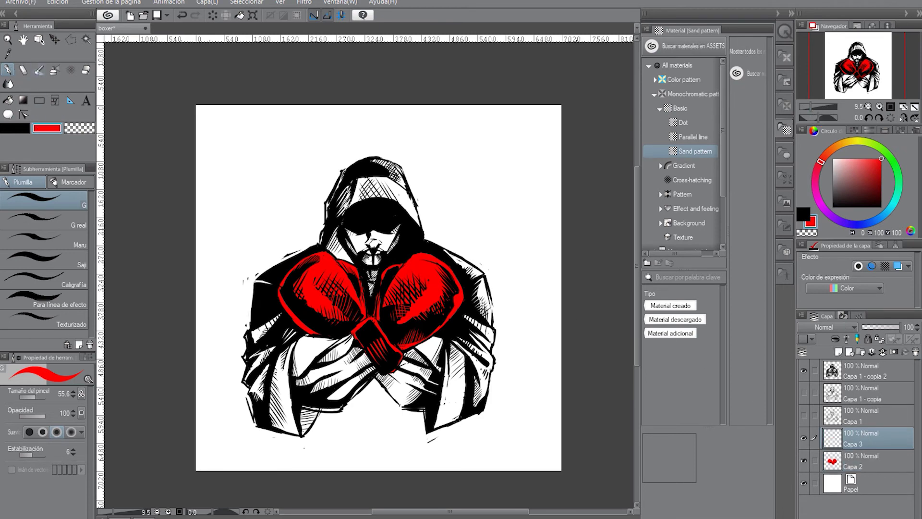
pyautogui.click(36, 398)
pyautogui.moveTo(37, 396); pyautogui.dragTo(41, 397)
pyautogui.moveTo(352, 268)
pyautogui.mouseDown()
pyautogui.moveTo(336, 231)
pyautogui.moveTo(339, 254)
pyautogui.moveTo(330, 240)
pyautogui.moveTo(341, 194)
pyautogui.moveTo(361, 181)
pyautogui.moveTo(372, 192)
pyautogui.moveTo(396, 192)
pyautogui.moveTo(405, 207)
pyautogui.moveTo(401, 194)
pyautogui.moveTo(415, 226)
pyautogui.moveTo(405, 198)
pyautogui.mouseUp()
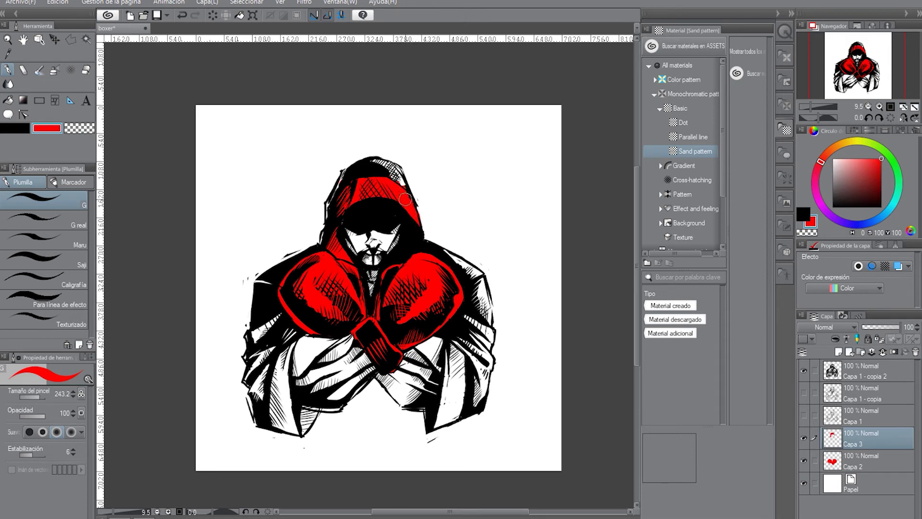
pyautogui.moveTo(451, 342)
pyautogui.mouseDown()
pyautogui.moveTo(465, 364)
pyautogui.moveTo(460, 405)
pyautogui.moveTo(436, 422)
pyautogui.moveTo(450, 397)
pyautogui.moveTo(455, 371)
pyautogui.mouseUp()
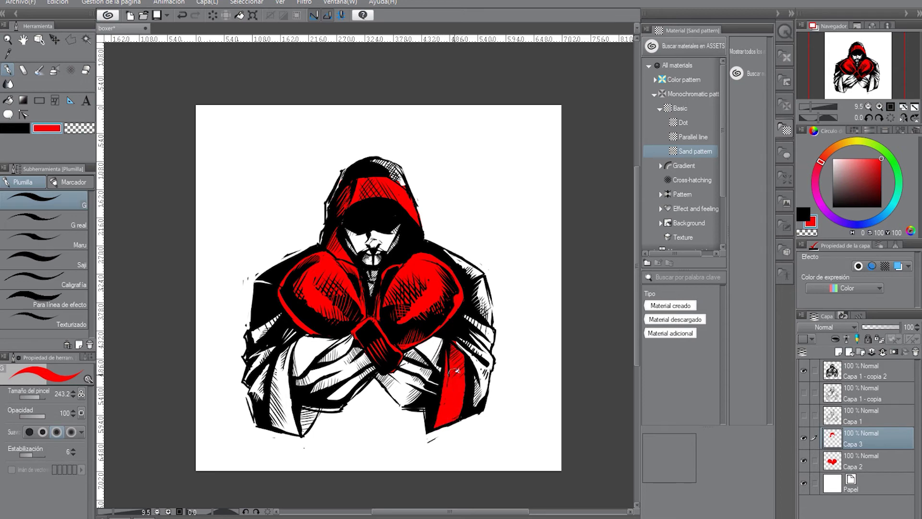
pyautogui.click(312, 414)
pyautogui.moveTo(312, 414)
pyautogui.mouseDown()
pyautogui.moveTo(294, 412)
pyautogui.moveTo(310, 414)
pyautogui.moveTo(301, 427)
pyautogui.moveTo(289, 421)
pyautogui.moveTo(286, 344)
pyautogui.moveTo(273, 415)
pyautogui.moveTo(296, 427)
pyautogui.mouseUp()
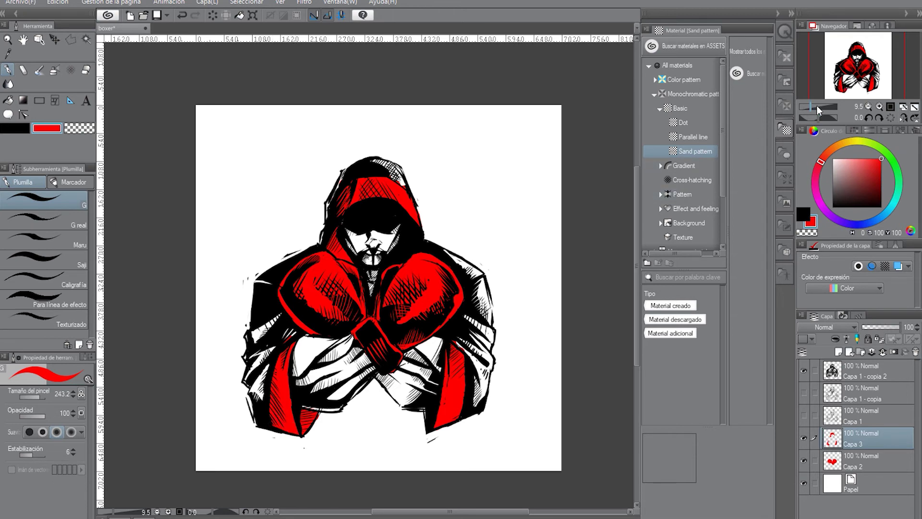
# Step: Erase the red overflow from the white hatch lines below the left glove with the transparent pen at size 243.2
pyautogui.moveTo(816, 105); pyautogui.dragTo(821, 106)
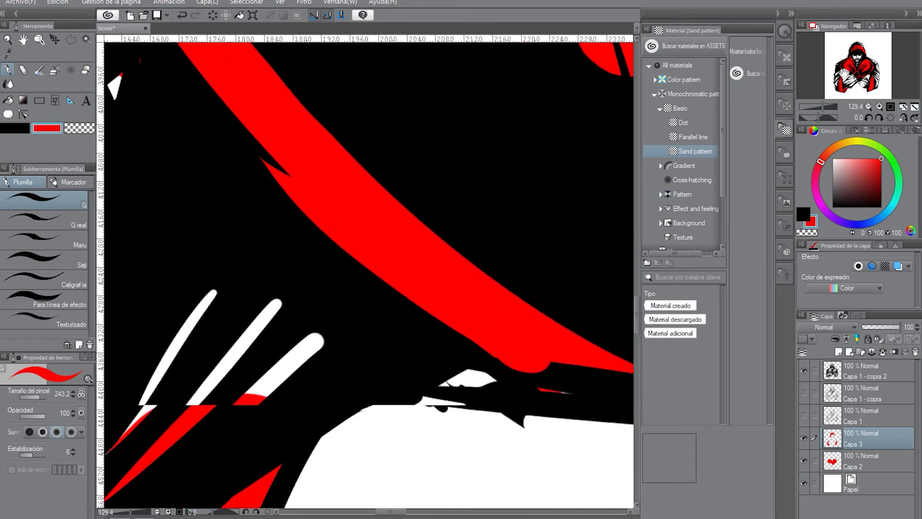
pyautogui.moveTo(843, 73); pyautogui.dragTo(840, 72)
pyautogui.moveTo(814, 106); pyautogui.dragTo(816, 105)
pyautogui.click(80, 130)
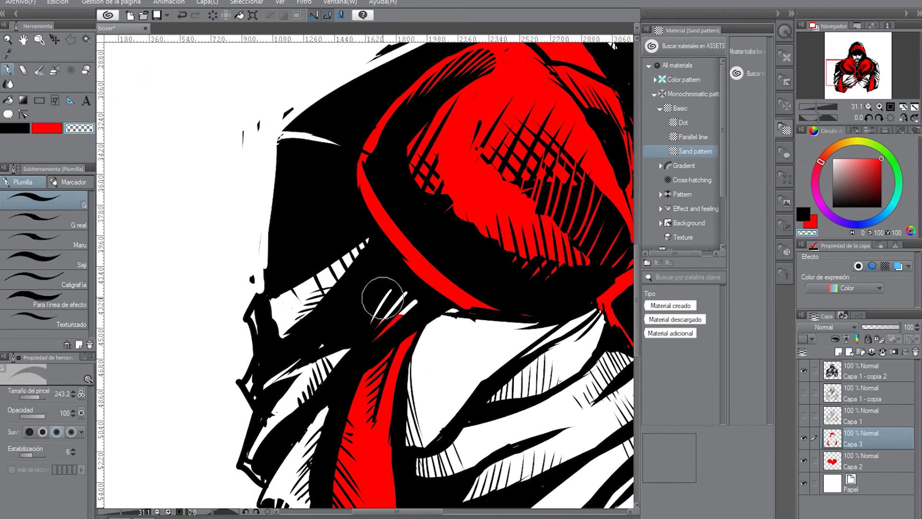
pyautogui.moveTo(394, 306); pyautogui.dragTo(364, 327)
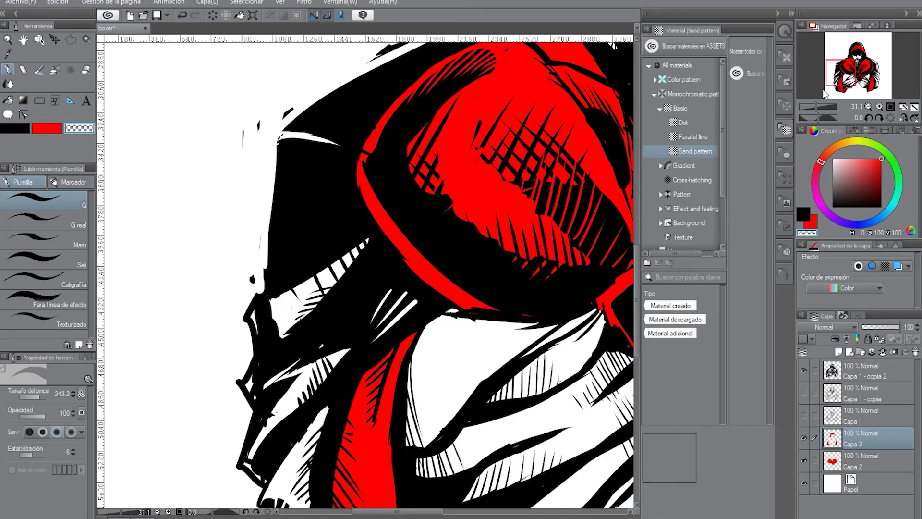
# Step: Erase the red overflow at the outer lower corner of the left robe trim with the transparent pen at size 45.1
pyautogui.moveTo(843, 71); pyautogui.dragTo(849, 87)
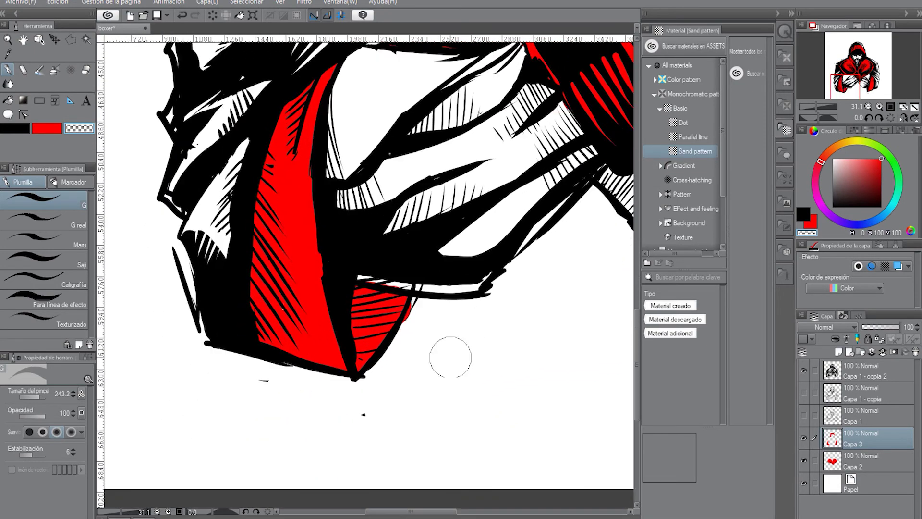
pyautogui.click(35, 397)
pyautogui.moveTo(416, 296); pyautogui.dragTo(398, 329)
# Step: Clean the red overflow along the upper and lower edges of the right robe trim with the transparent pen and switch back to red
pyautogui.moveTo(847, 89); pyautogui.dragTo(867, 83)
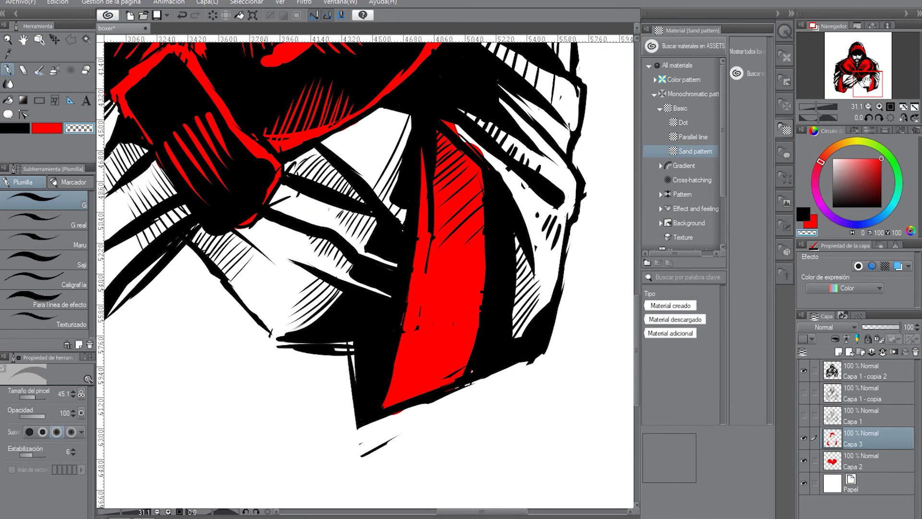
pyautogui.click(47, 128)
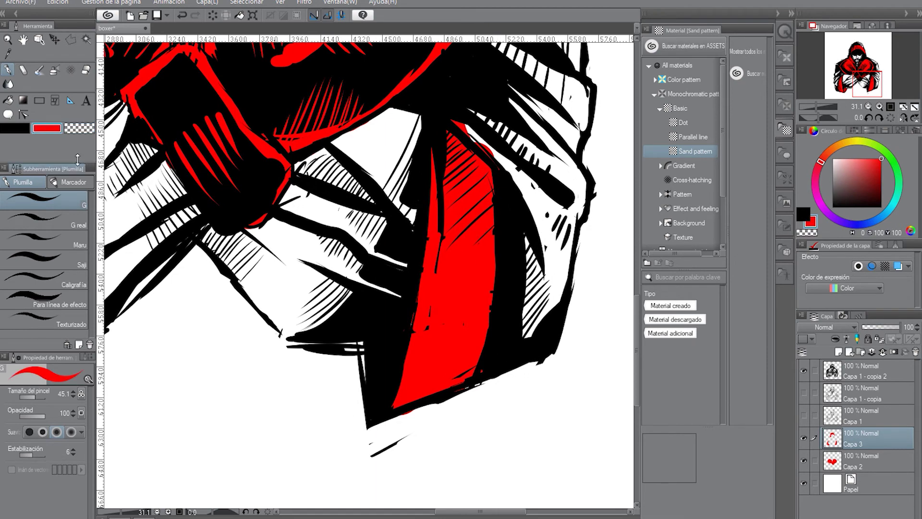
pyautogui.click(81, 128)
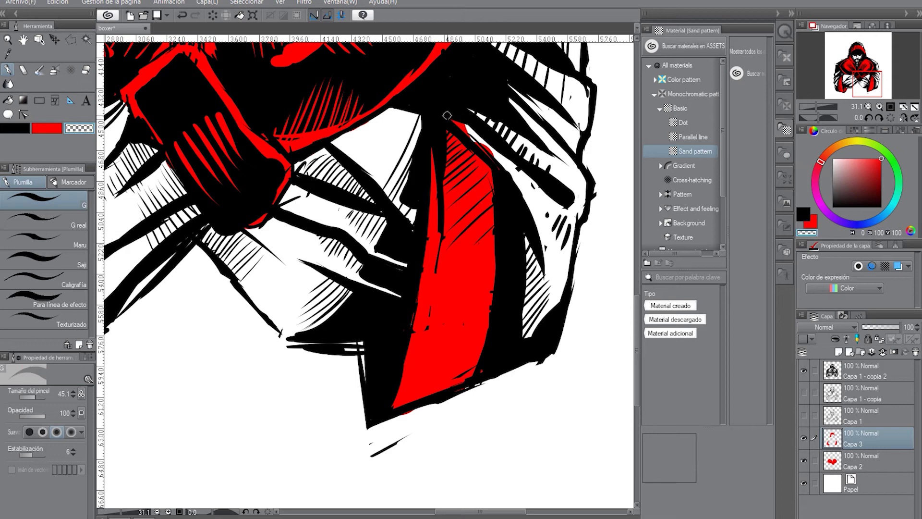
pyautogui.moveTo(448, 116); pyautogui.dragTo(504, 174)
pyautogui.press('c')
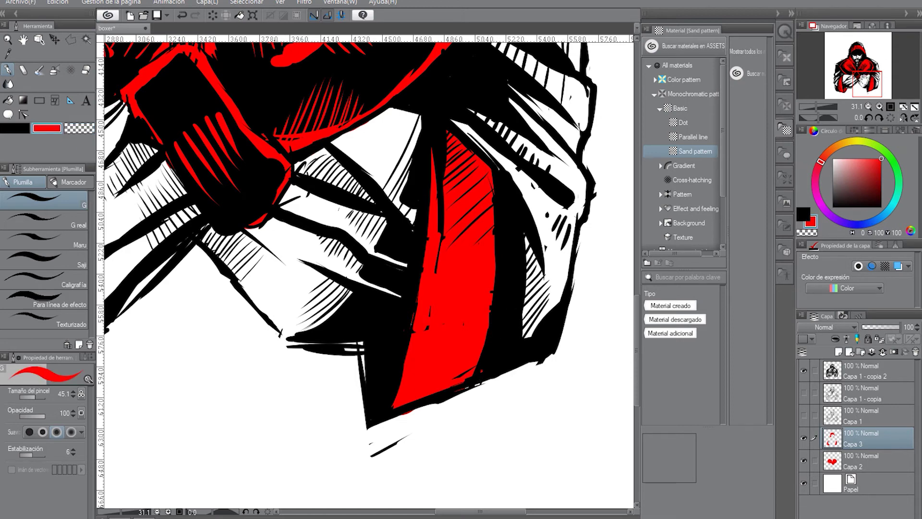
pyautogui.scroll(1, 336, 240)
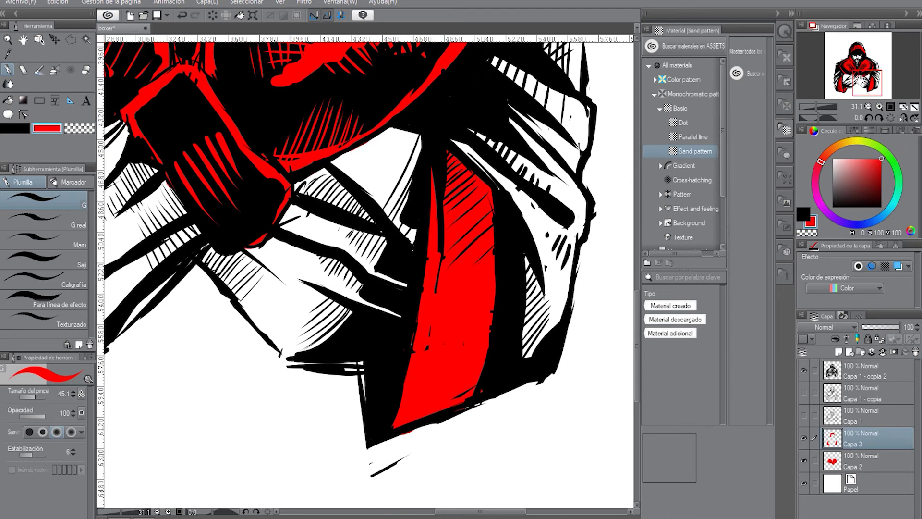
pyautogui.click(80, 128)
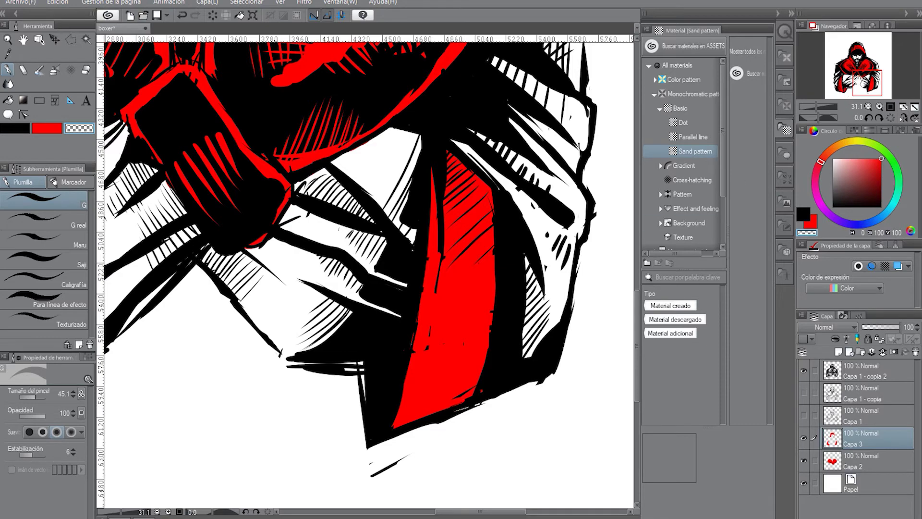
pyautogui.moveTo(858, 80); pyautogui.dragTo(855, 58)
pyautogui.click(52, 131)
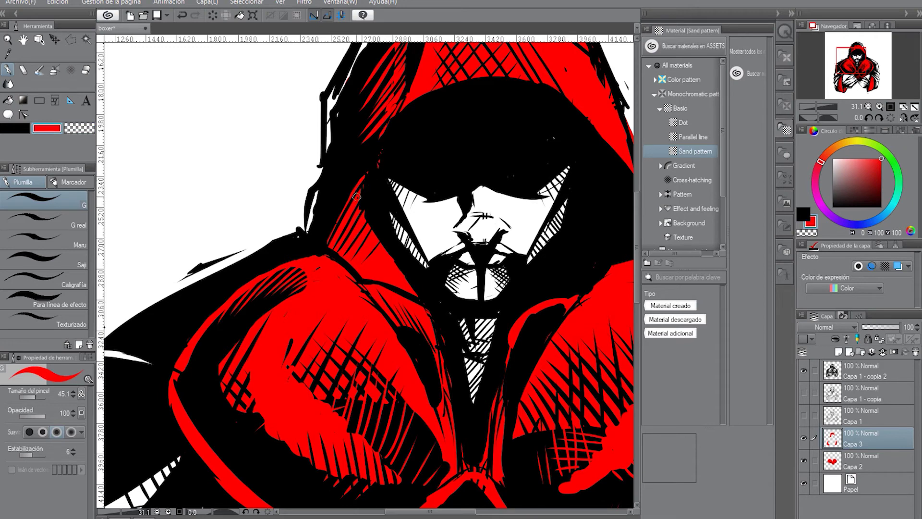
# Step: Set the main colour to yellow (H 47, S 99, V 100) at brush size 300.2 and lock the trim layer's transparent pixels
pyautogui.moveTo(811, 105); pyautogui.dragTo(808, 105)
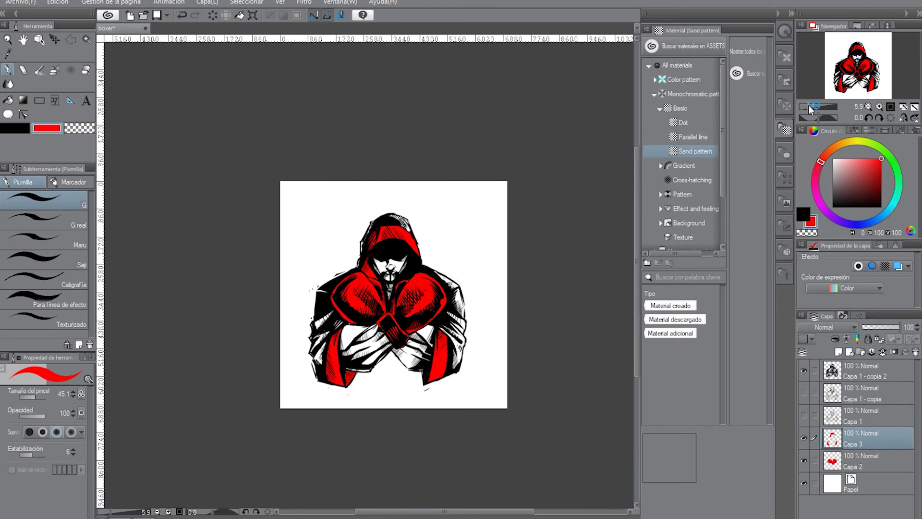
pyautogui.click(803, 214)
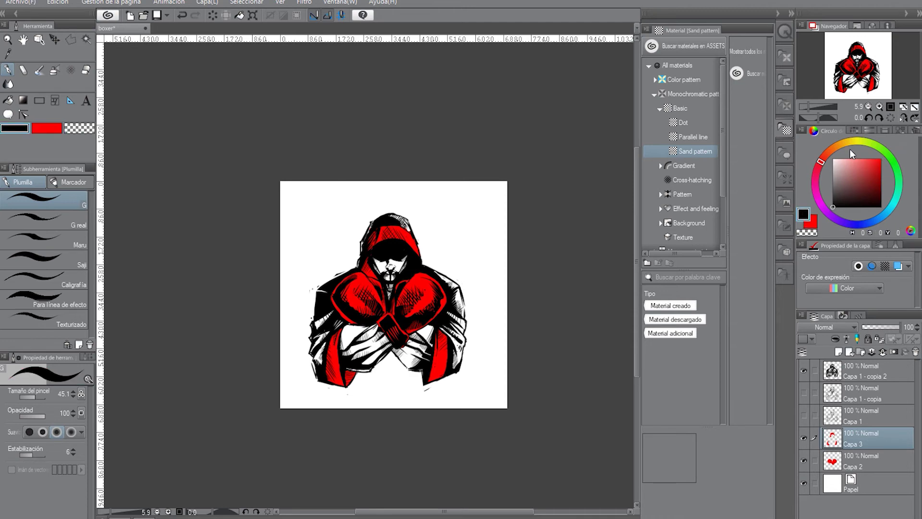
pyautogui.moveTo(849, 140); pyautogui.dragTo(840, 137)
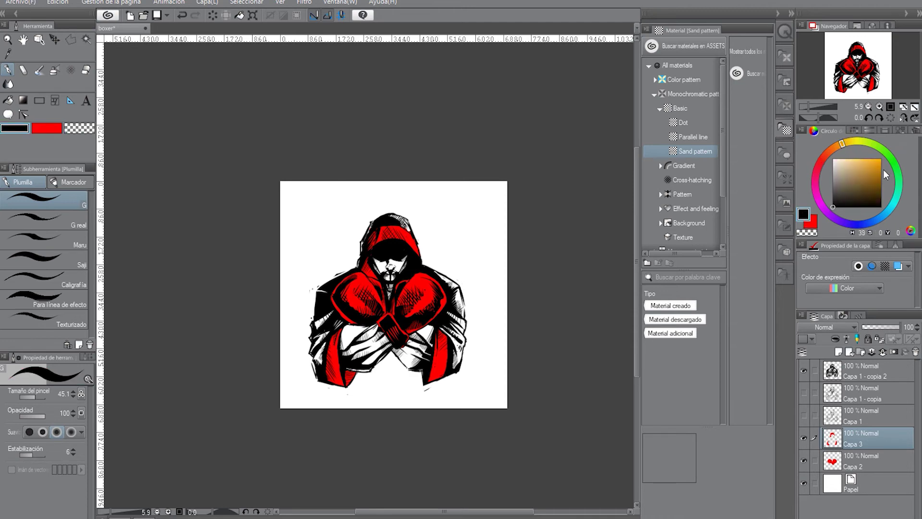
pyautogui.moveTo(883, 169); pyautogui.dragTo(881, 158)
pyautogui.click(847, 140)
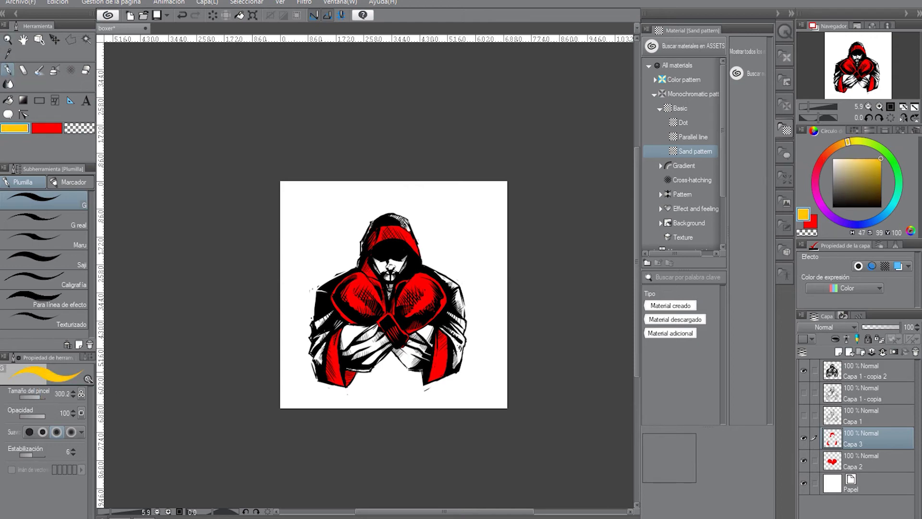
pyautogui.click(877, 339)
# Step: Paint the hood lining and robe trims yellow and move their layer beneath the glove colour layer
pyautogui.moveTo(416, 268)
pyautogui.mouseDown()
pyautogui.moveTo(408, 237)
pyautogui.moveTo(397, 250)
pyautogui.moveTo(388, 222)
pyautogui.moveTo(361, 262)
pyautogui.moveTo(362, 277)
pyautogui.moveTo(369, 259)
pyautogui.moveTo(355, 294)
pyautogui.mouseUp()
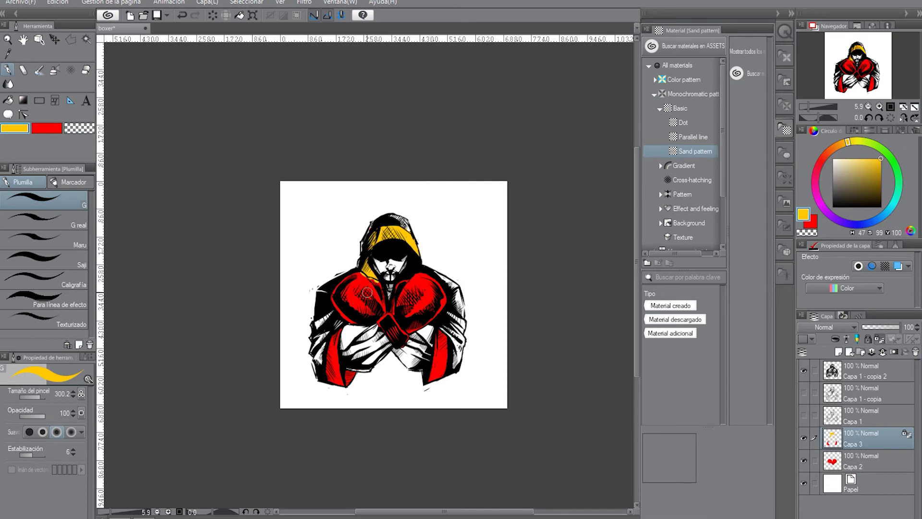
pyautogui.moveTo(339, 336)
pyautogui.mouseDown()
pyautogui.moveTo(311, 382)
pyautogui.moveTo(333, 370)
pyautogui.moveTo(341, 382)
pyautogui.mouseUp()
pyautogui.moveTo(430, 331)
pyautogui.mouseDown()
pyautogui.moveTo(415, 384)
pyautogui.moveTo(453, 350)
pyautogui.moveTo(467, 352)
pyautogui.moveTo(420, 387)
pyautogui.mouseUp()
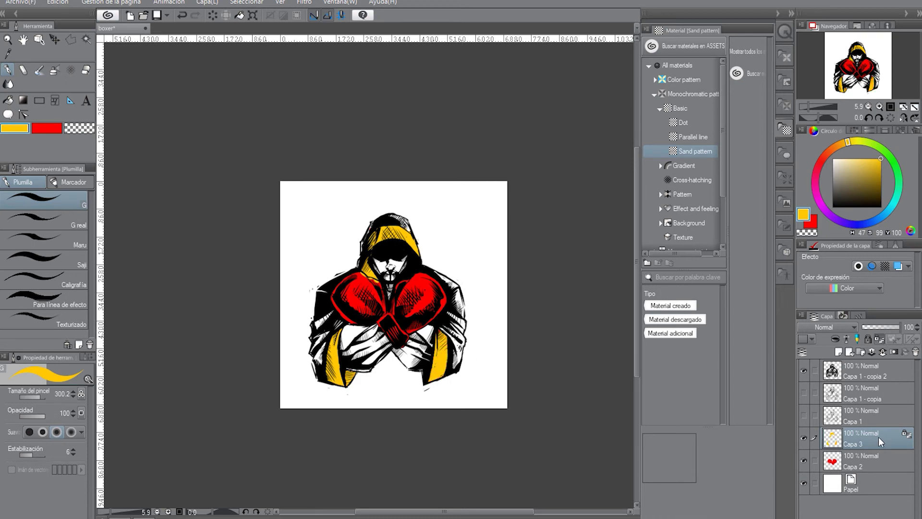
pyautogui.moveTo(877, 437); pyautogui.dragTo(864, 468)
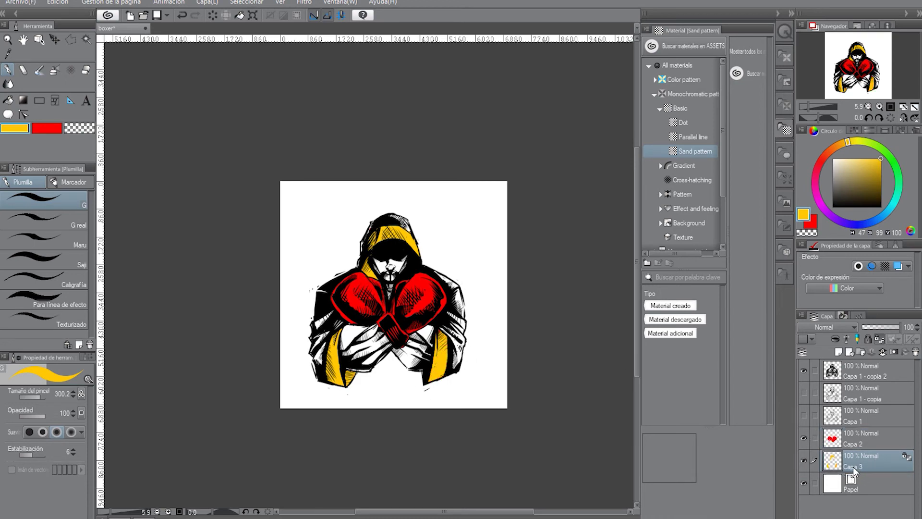
# Step: Repaint the hood lining and both robe trims in a darker mustard yellow, H 52, S 91, V 78
pyautogui.click(879, 169)
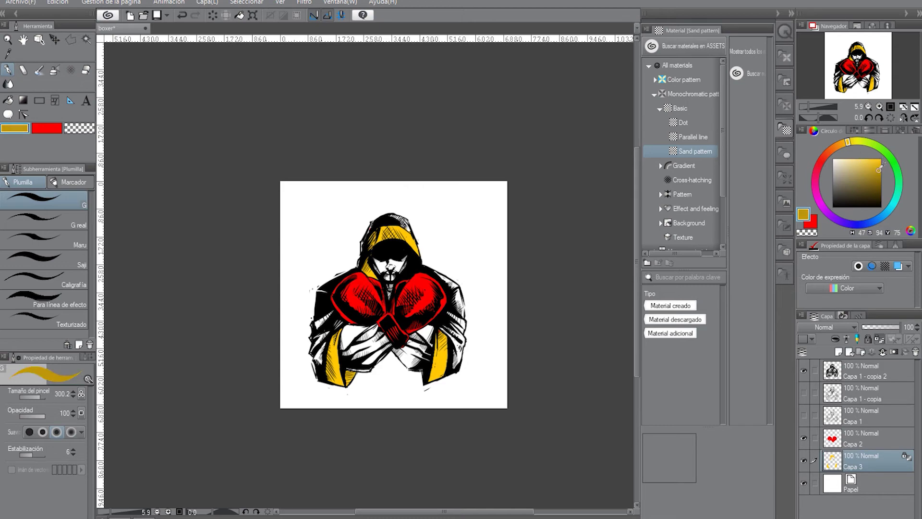
pyautogui.click(852, 143)
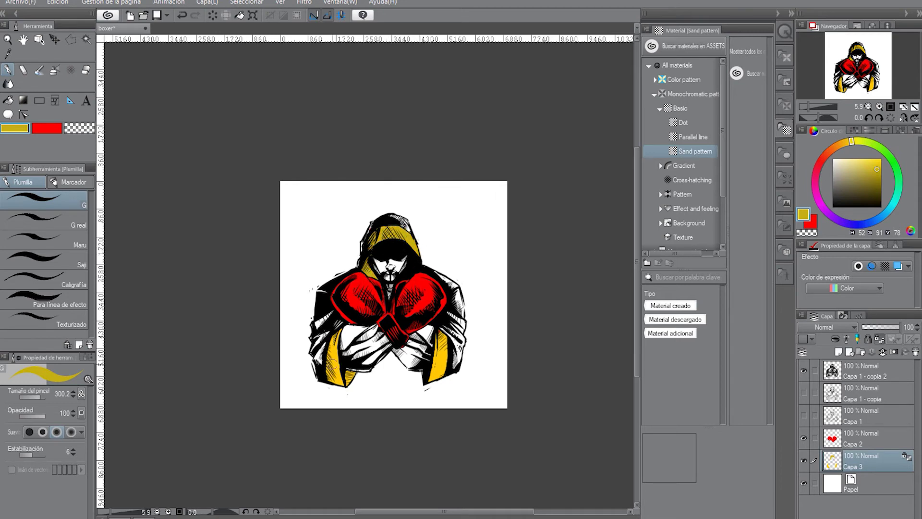
pyautogui.moveTo(323, 356)
pyautogui.mouseDown()
pyautogui.moveTo(338, 346)
pyautogui.moveTo(315, 382)
pyautogui.moveTo(357, 357)
pyautogui.moveTo(340, 391)
pyautogui.mouseUp()
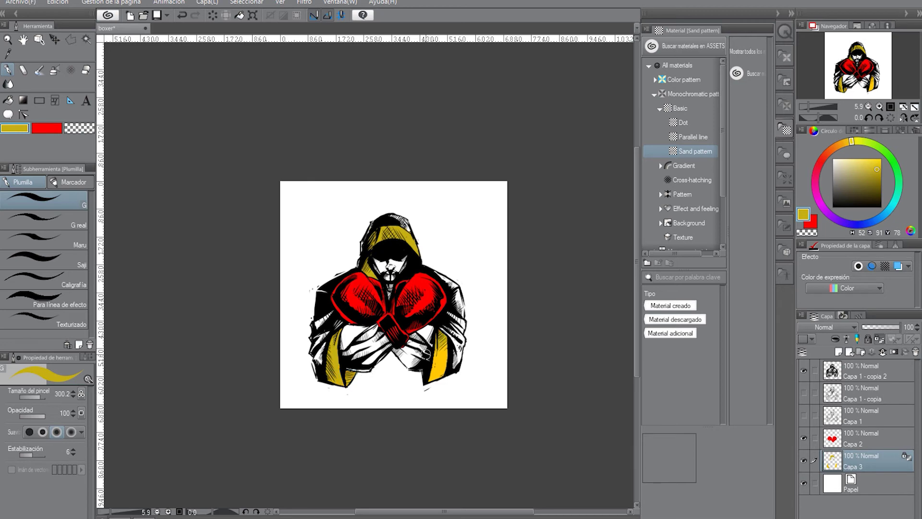
pyautogui.moveTo(426, 355); pyautogui.dragTo(438, 375)
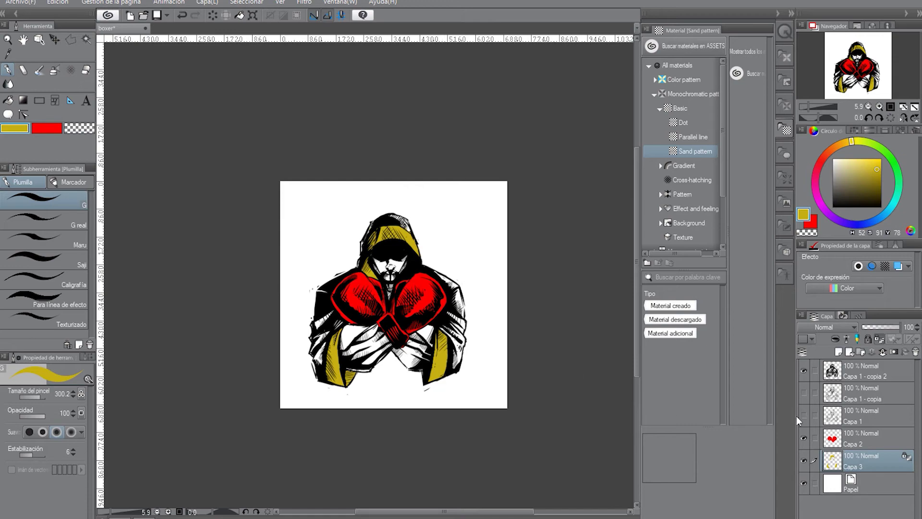
# Step: Erase the excess line marks above the left robe trim's inner fold on the line art layer with the transparent pen at size 36.5
pyautogui.click(849, 369)
pyautogui.click(815, 106)
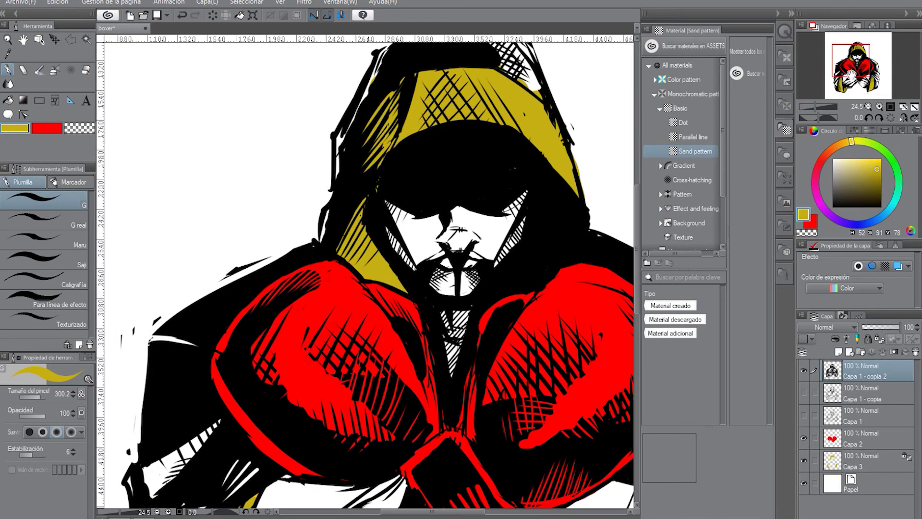
pyautogui.moveTo(855, 60); pyautogui.dragTo(847, 79)
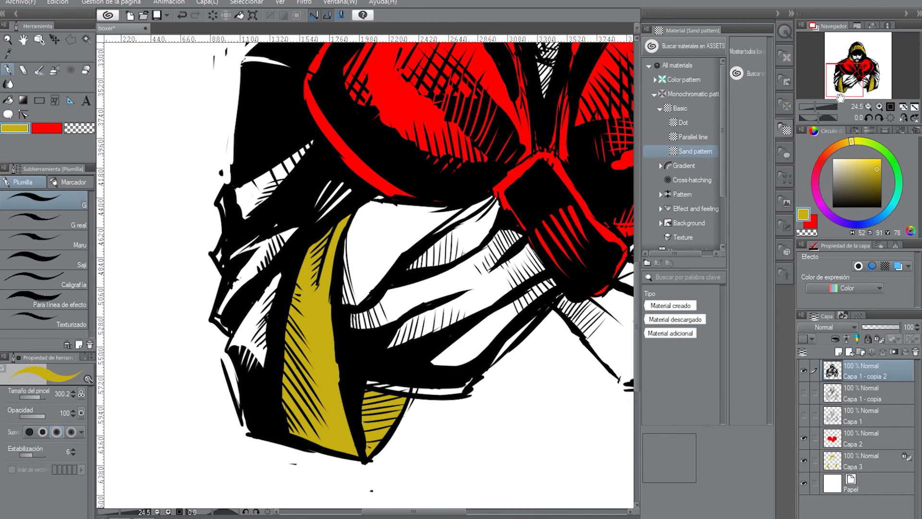
pyautogui.click(78, 128)
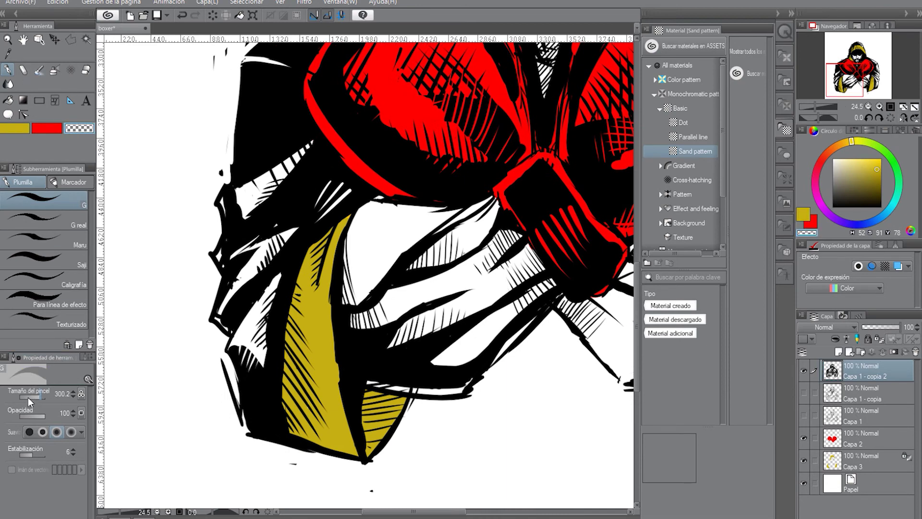
pyautogui.moveTo(28, 396); pyautogui.dragTo(33, 397)
pyautogui.hotkey('ctrl', 'z')
pyautogui.moveTo(370, 383)
pyautogui.mouseDown()
pyautogui.moveTo(434, 392)
pyautogui.moveTo(399, 386)
pyautogui.mouseUp()
pyautogui.moveTo(814, 107); pyautogui.dragTo(810, 106)
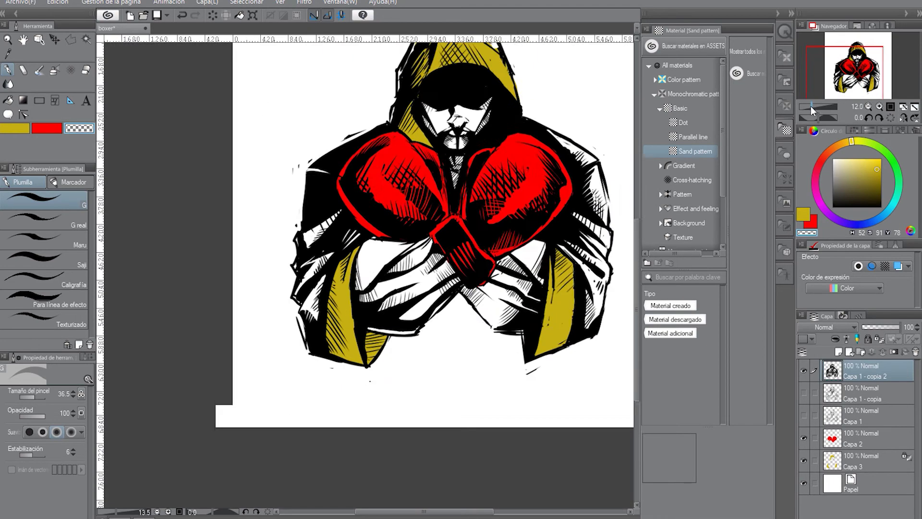
pyautogui.moveTo(849, 69)
pyautogui.mouseDown()
pyautogui.moveTo(856, 56)
pyautogui.moveTo(860, 64)
pyautogui.mouseUp()
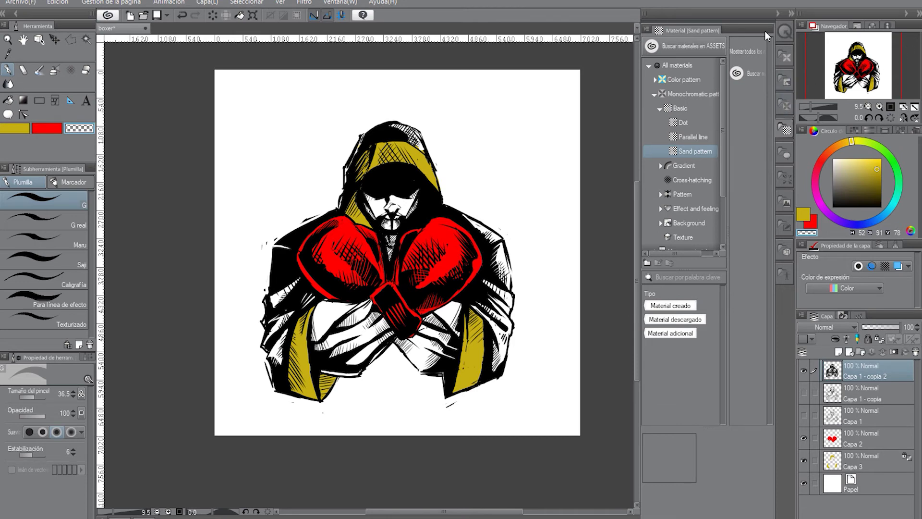
# Step: Add a new layer above the red glove layer and set the G pen to white at size 243.2
pyautogui.click(871, 436)
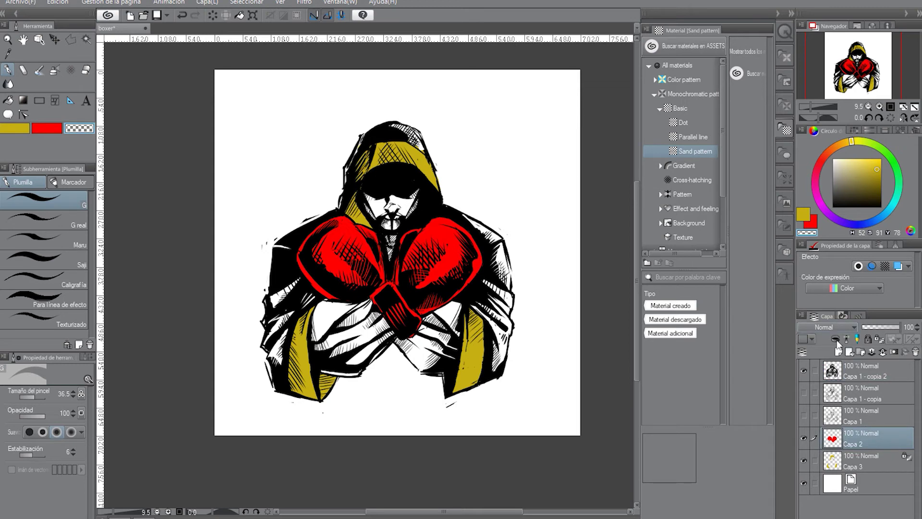
pyautogui.click(838, 351)
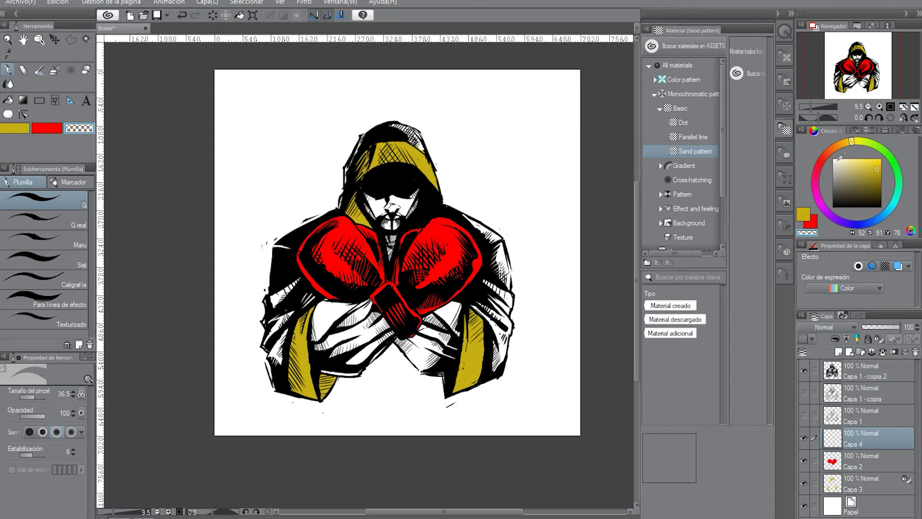
pyautogui.moveTo(836, 160); pyautogui.dragTo(819, 156)
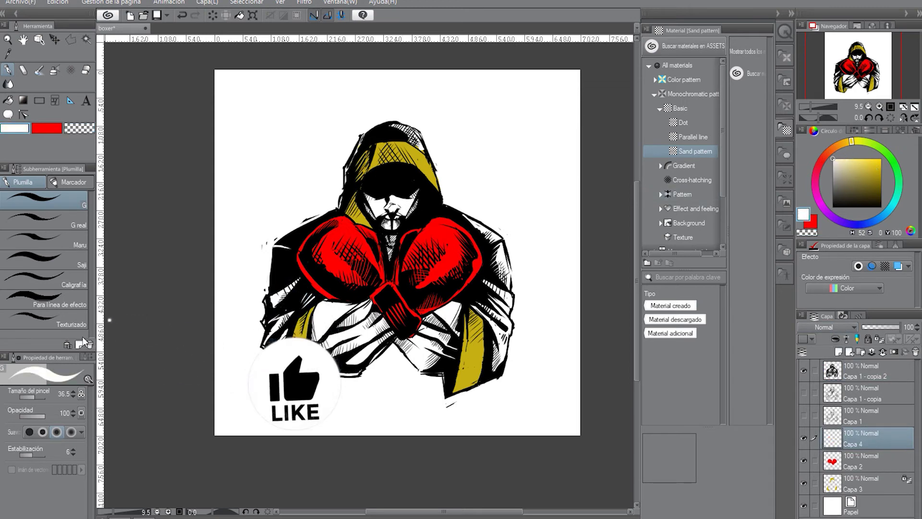
pyautogui.click(37, 397)
pyautogui.moveTo(36, 396); pyautogui.dragTo(39, 396)
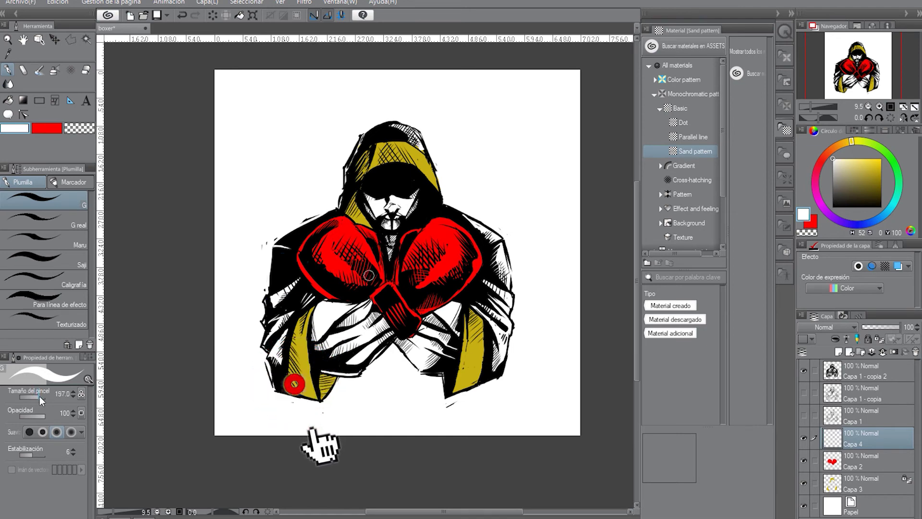
# Step: Paint a curved white highlight and a round white spot on each red glove, and save the file
pyautogui.moveTo(326, 238)
pyautogui.mouseDown()
pyautogui.moveTo(331, 261)
pyautogui.moveTo(351, 274)
pyautogui.mouseUp()
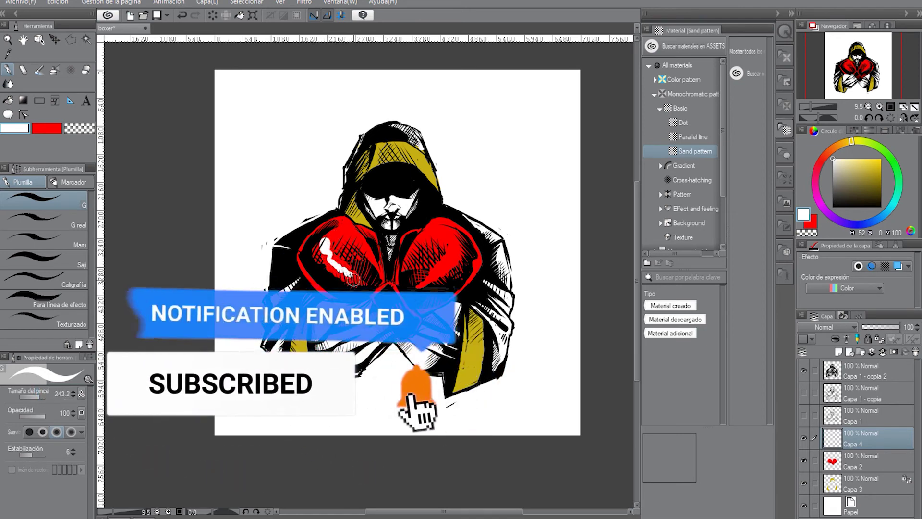
pyautogui.click(454, 252)
pyautogui.moveTo(453, 252); pyautogui.dragTo(429, 284)
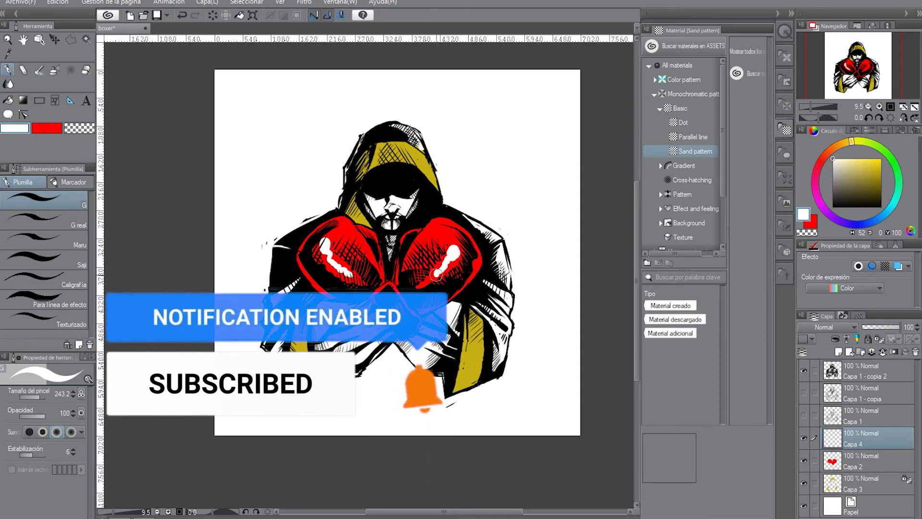
pyautogui.click(436, 230)
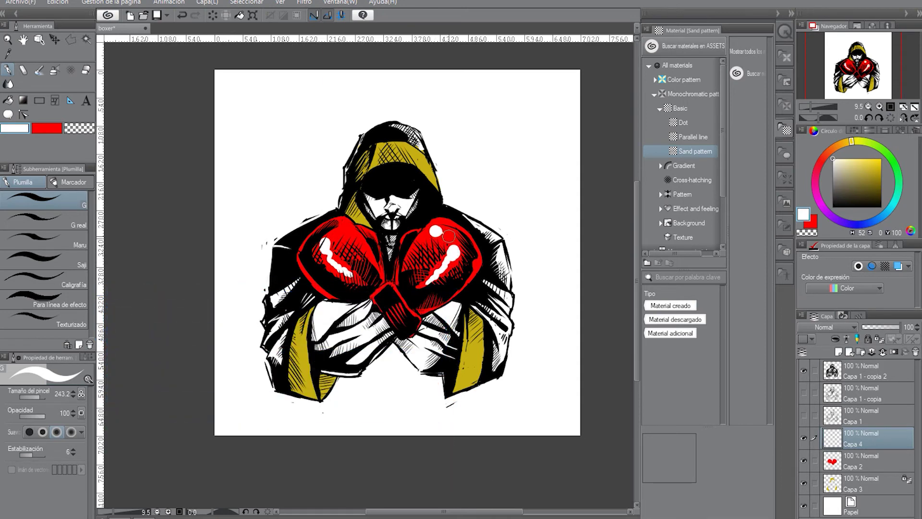
pyautogui.click(338, 230)
pyautogui.click(20, 3)
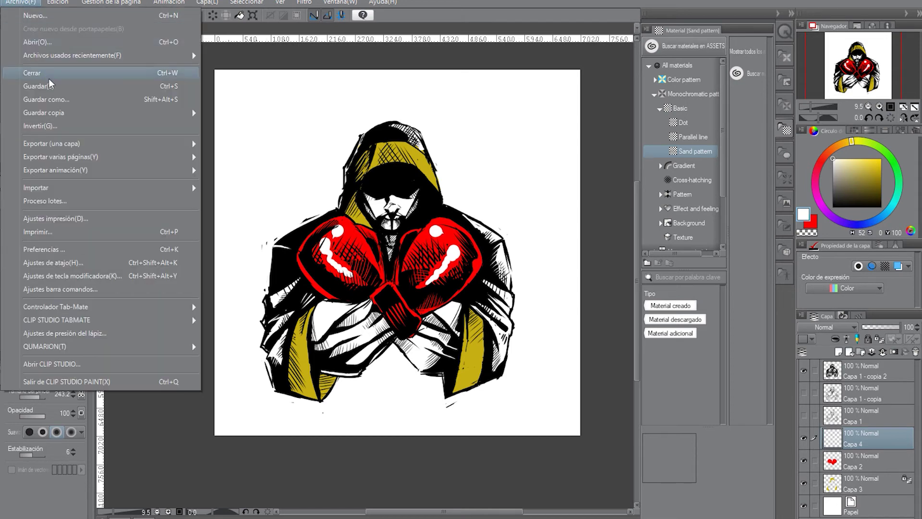
pyautogui.click(77, 86)
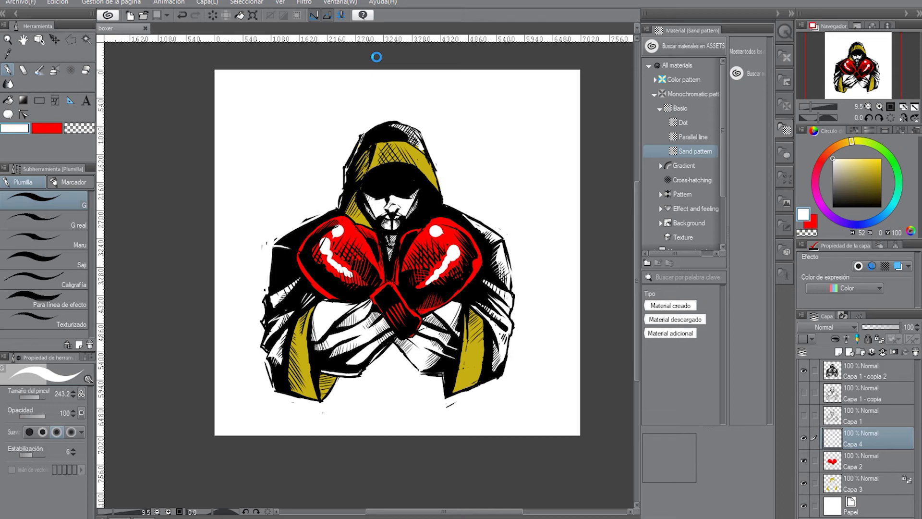
# Step: Duplicate the mustard yellow layer of the hood lining and robe trims
pyautogui.click(856, 482)
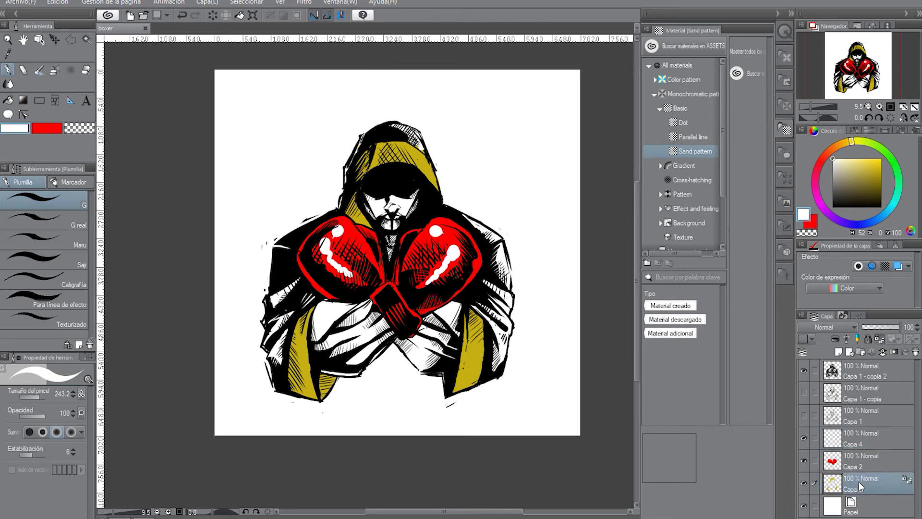
pyautogui.keyDown('ctrl'); pyautogui.click(857, 372); pyautogui.keyUp('ctrl')
pyautogui.click(840, 351)
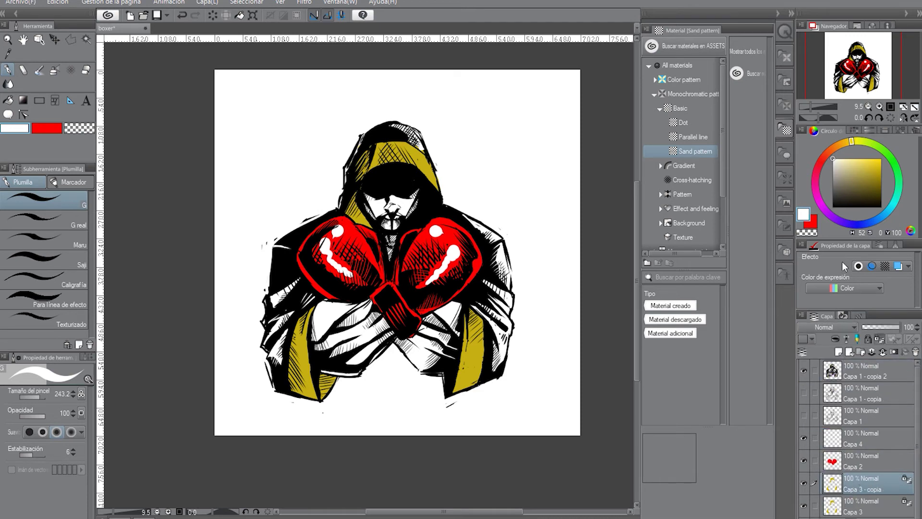
# Step: Paint the duplicated trim layer red with the pen at size 2000, and save the file
pyautogui.click(813, 225)
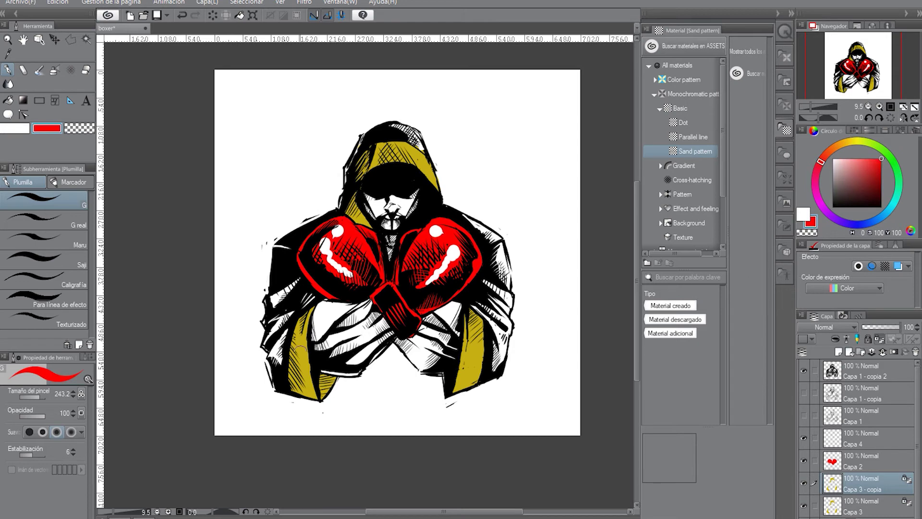
pyautogui.moveTo(42, 397); pyautogui.dragTo(55, 396)
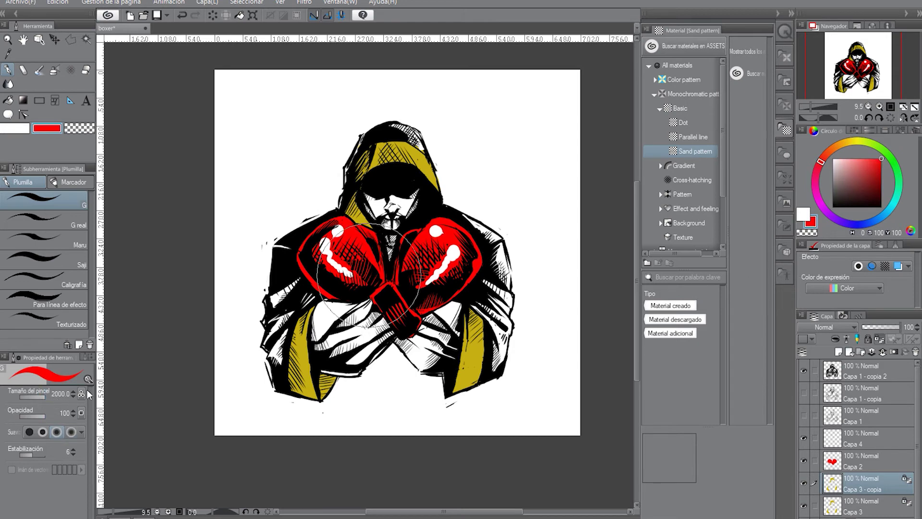
pyautogui.moveTo(454, 183)
pyautogui.mouseDown()
pyautogui.moveTo(345, 151)
pyautogui.moveTo(316, 366)
pyautogui.moveTo(297, 406)
pyautogui.moveTo(396, 388)
pyautogui.moveTo(444, 325)
pyautogui.moveTo(493, 357)
pyautogui.moveTo(449, 262)
pyautogui.mouseUp()
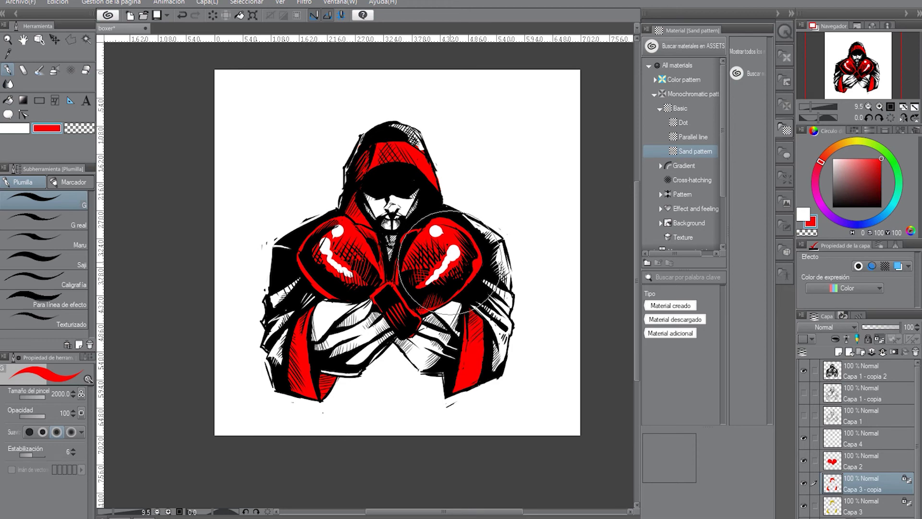
pyautogui.click(20, 2)
pyautogui.click(48, 85)
# Step: Paint a thin white highlight along the right glove's outer edge on the highlight layer at pen size 159.5, and save the file
pyautogui.click(856, 437)
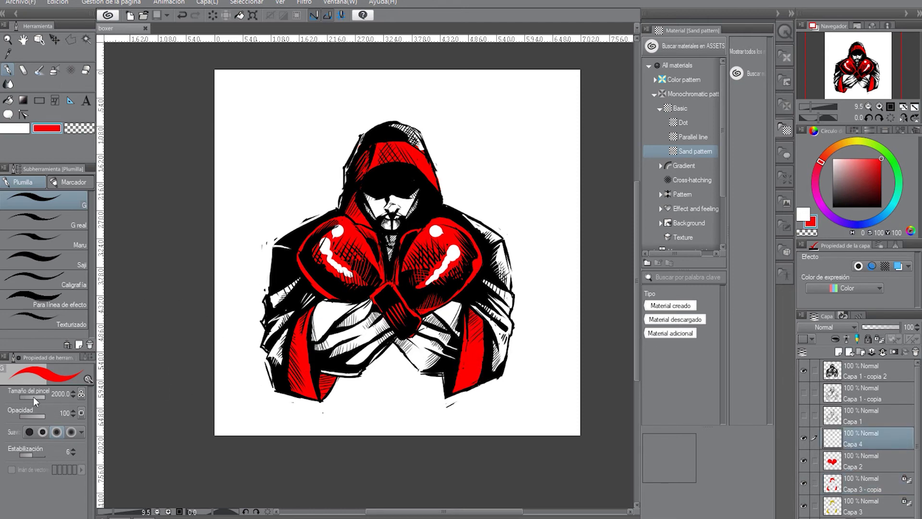
pyautogui.moveTo(35, 396); pyautogui.dragTo(39, 395)
pyautogui.moveTo(478, 264); pyautogui.dragTo(448, 300)
pyautogui.click(19, 130)
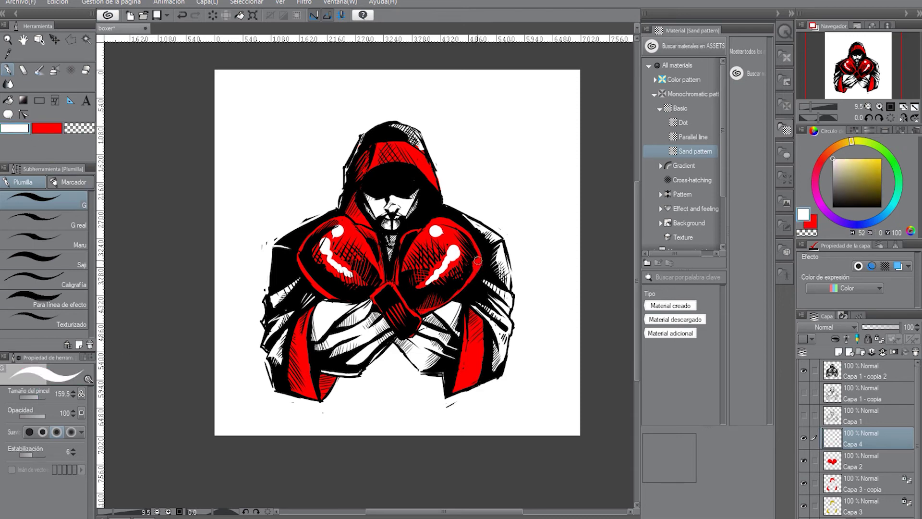
pyautogui.hotkey('ctrl', 'z')
pyautogui.moveTo(478, 263); pyautogui.dragTo(449, 298)
pyautogui.hotkey('ctrl', 'z')
pyautogui.click(476, 264)
pyautogui.moveTo(477, 267); pyautogui.dragTo(453, 294)
pyautogui.hotkey('ctrl', 'z')
pyautogui.moveTo(477, 265)
pyautogui.mouseDown()
pyautogui.moveTo(465, 283)
pyautogui.moveTo(471, 238)
pyautogui.mouseUp()
pyautogui.hotkey('ctrl', 'z')
pyautogui.click(20, 3)
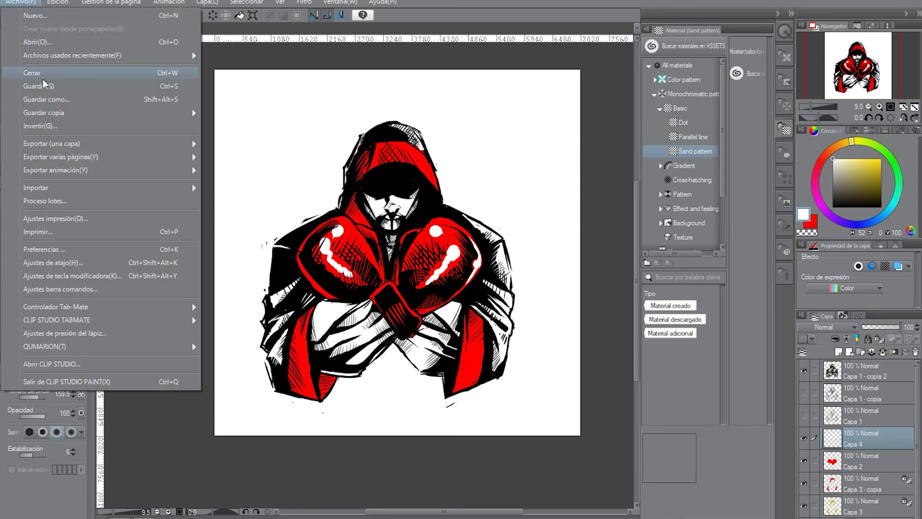
pyautogui.click(73, 83)
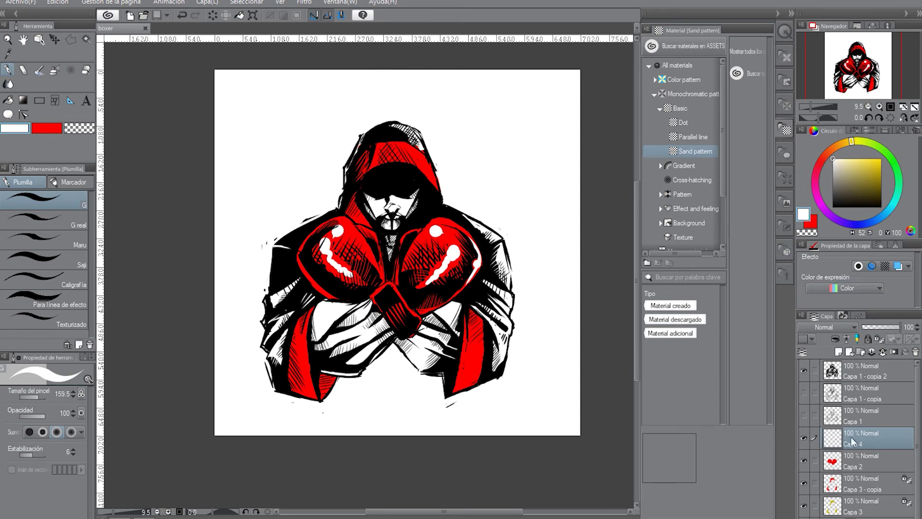
# Step: Erase the excess red beyond the hood lining's upper right edge on the red trim layer with the transparent pen at size 159.5
pyautogui.click(872, 479)
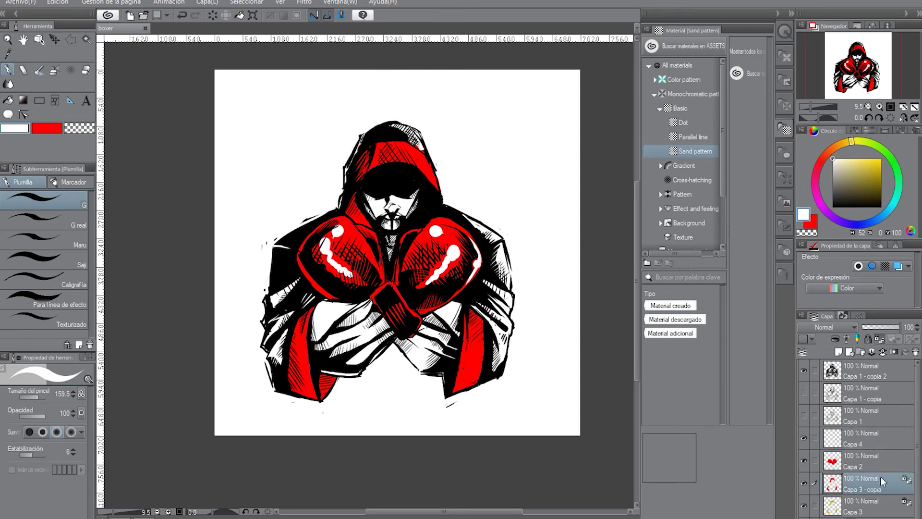
pyautogui.click(79, 129)
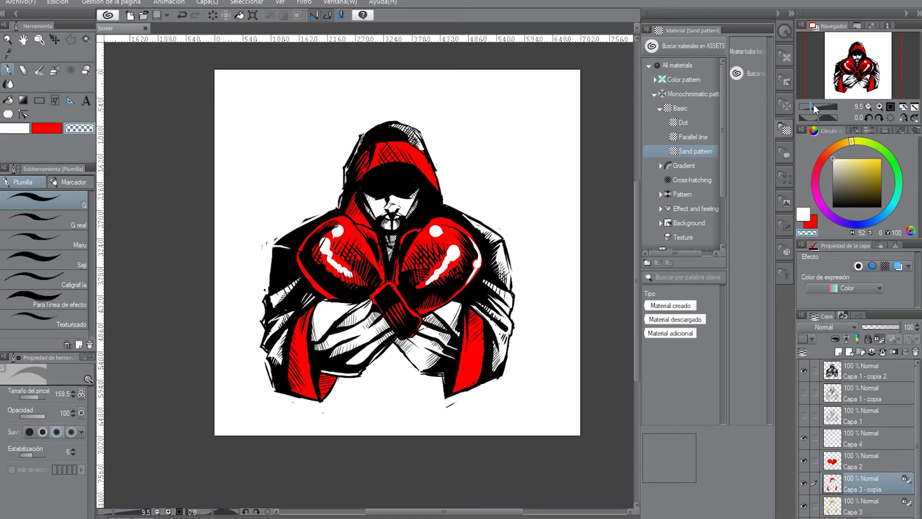
pyautogui.moveTo(812, 107); pyautogui.dragTo(815, 106)
pyautogui.moveTo(855, 67); pyautogui.dragTo(854, 54)
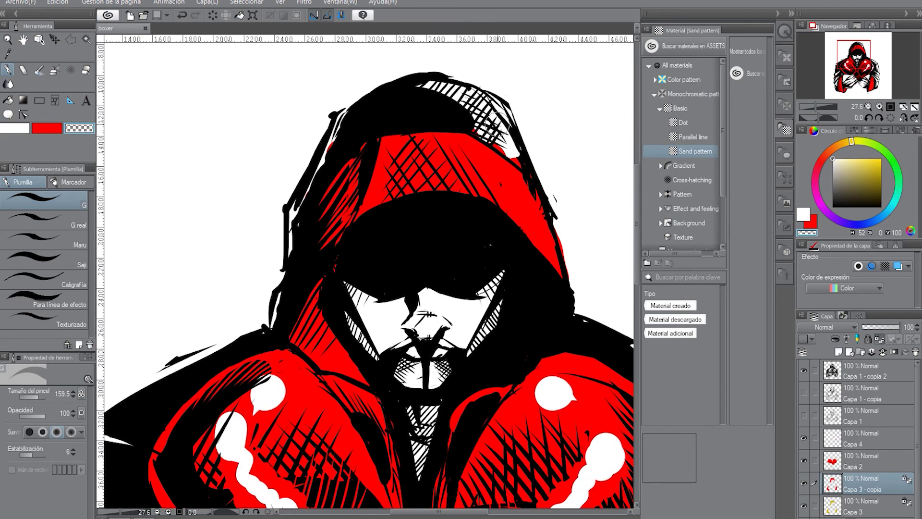
pyautogui.moveTo(485, 125)
pyautogui.mouseDown()
pyautogui.moveTo(465, 120)
pyautogui.moveTo(540, 170)
pyautogui.moveTo(468, 117)
pyautogui.mouseUp()
# Step: Erase the excess mustard yellow beyond the hood lining's upper right edge on the original trim layer, and save the file
pyautogui.click(864, 510)
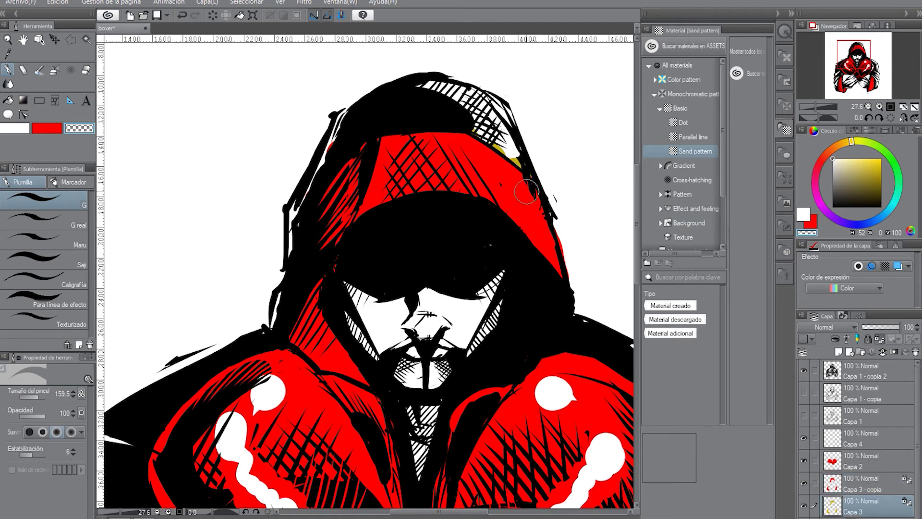
pyautogui.moveTo(524, 156)
pyautogui.mouseDown()
pyautogui.moveTo(468, 118)
pyautogui.moveTo(497, 122)
pyautogui.mouseUp()
pyautogui.click(867, 480)
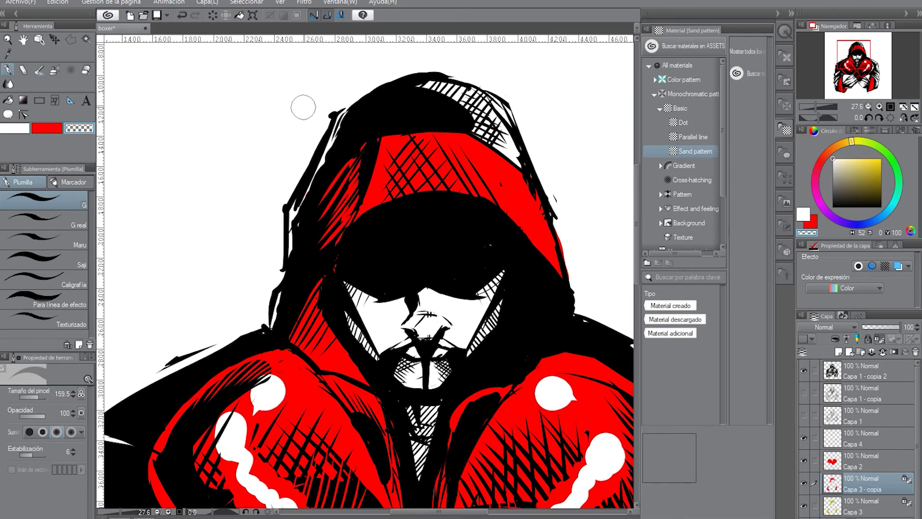
pyautogui.click(21, 3)
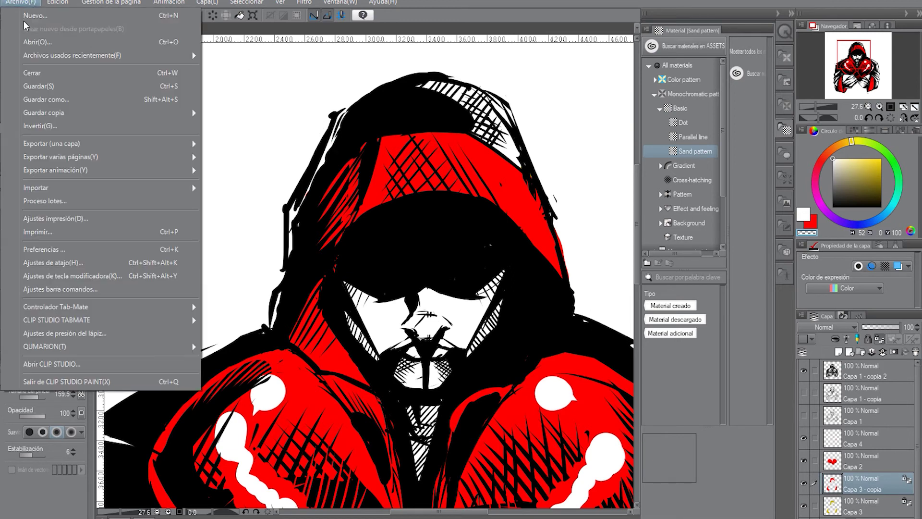
pyautogui.click(42, 82)
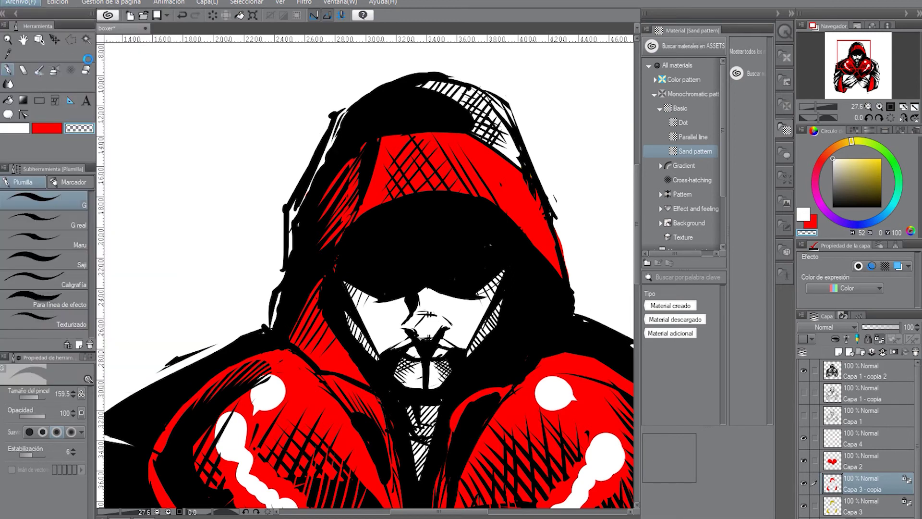
# Step: Make the two hidden line art layers, Capa 1 - copia and Capa 1, visible
pyautogui.moveTo(812, 105); pyautogui.dragTo(812, 105)
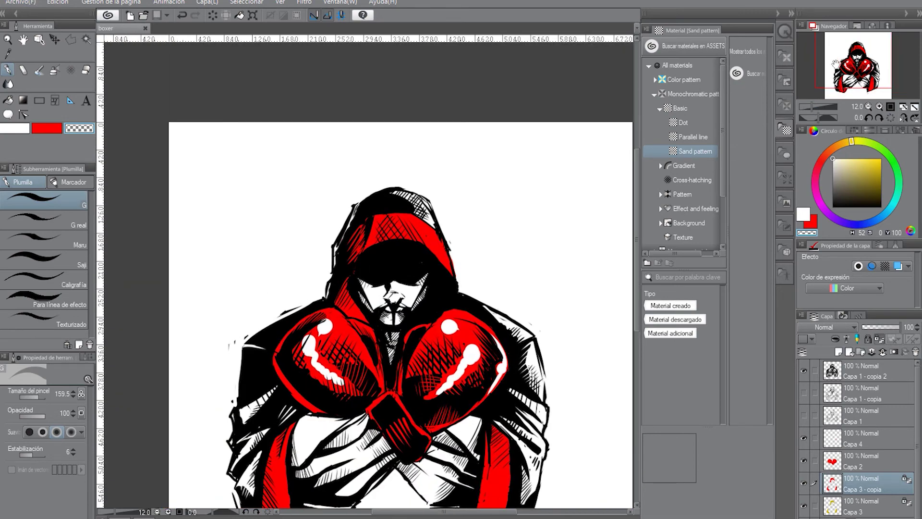
pyautogui.moveTo(845, 56); pyautogui.dragTo(841, 73)
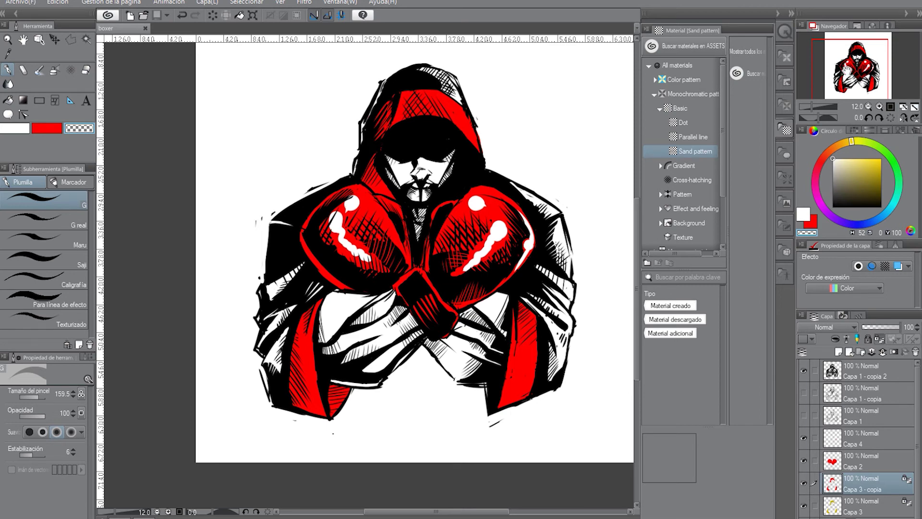
pyautogui.moveTo(845, 68)
pyautogui.mouseDown()
pyautogui.moveTo(851, 50)
pyautogui.moveTo(851, 65)
pyautogui.mouseUp()
pyautogui.moveTo(816, 104); pyautogui.dragTo(809, 108)
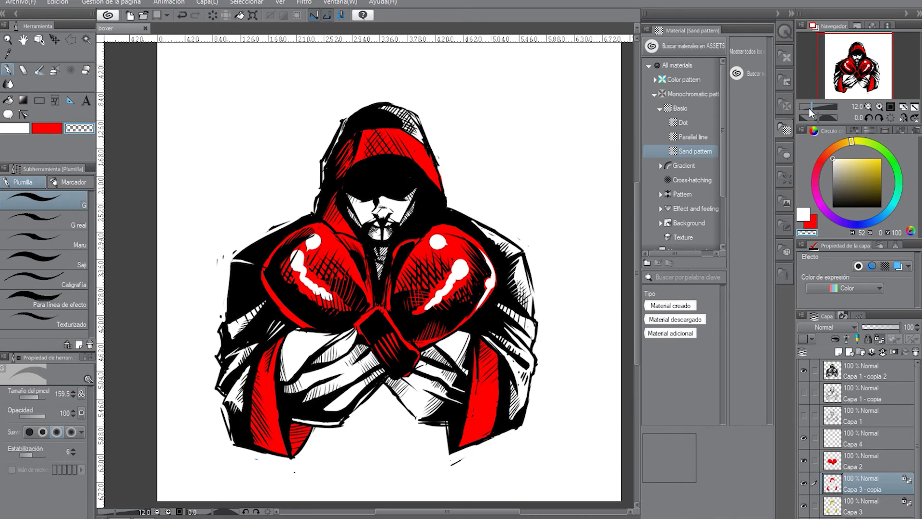
pyautogui.click(803, 393)
pyautogui.click(804, 415)
# Step: Select all layers from Capa 1 - copia 2 down to Capa 3 and move the boxer up and slightly right to centre it on the canvas
pyautogui.click(863, 365)
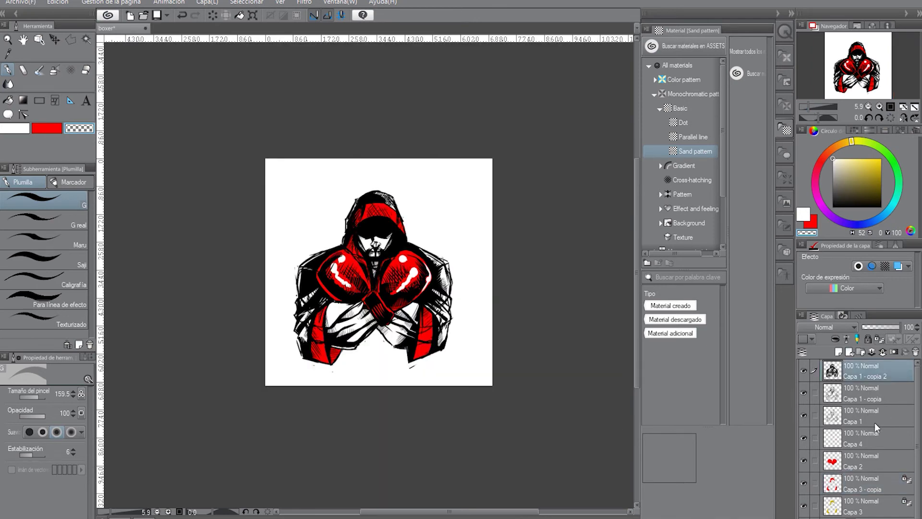
pyautogui.keyDown('shift'); pyautogui.click(871, 510); pyautogui.keyUp('shift')
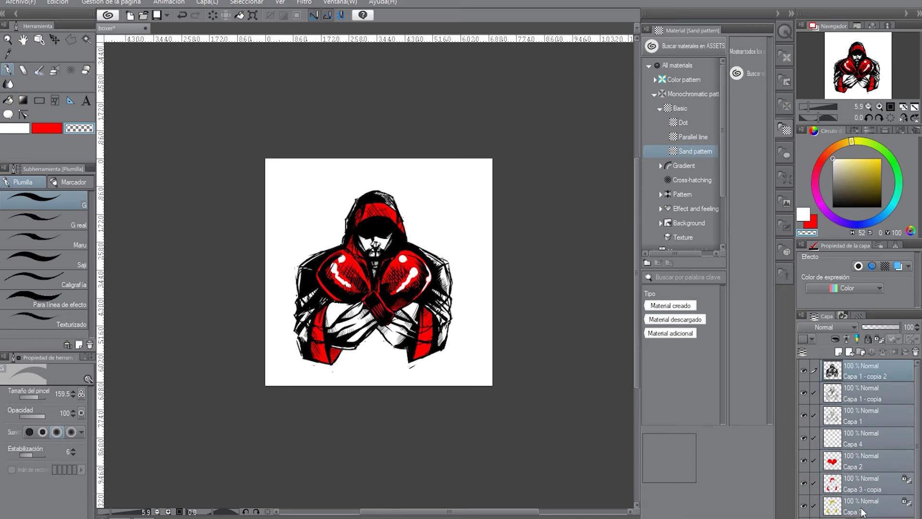
pyautogui.click(54, 39)
pyautogui.moveTo(233, 177); pyautogui.dragTo(248, 187)
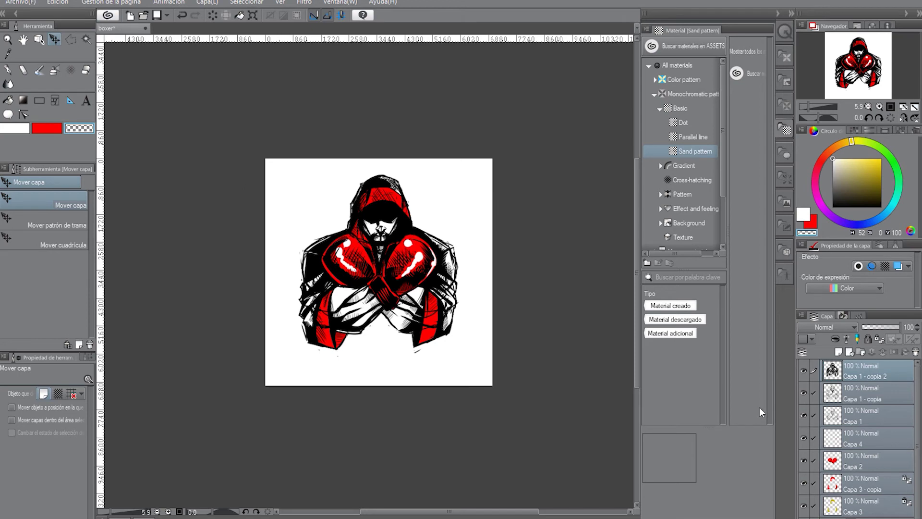
pyautogui.press('Left')
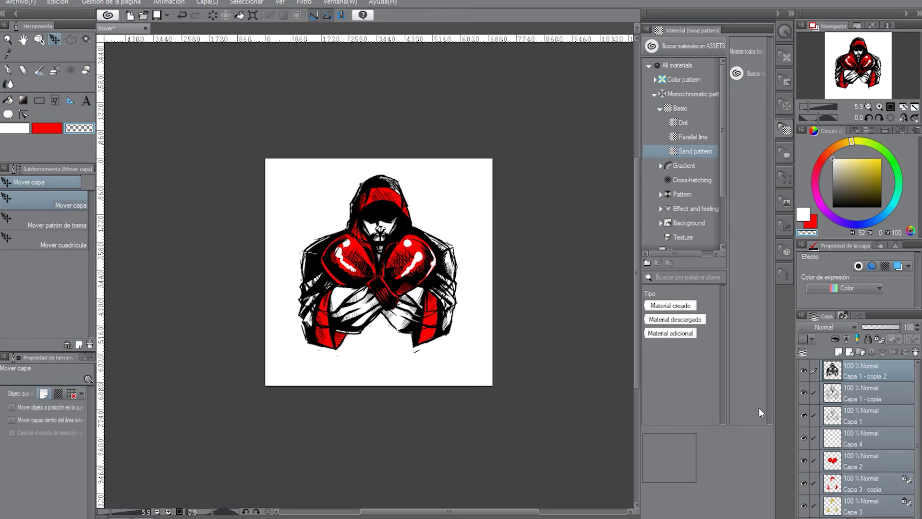
pyautogui.hotkey('ctrl', 'z')
pyautogui.hotkey('ctrl', 'z')
# Step: Hide the Capa 1 - copia and Capa 1 layers and the red trim layer, leaving the mustard trim layer shown
pyautogui.click(803, 392)
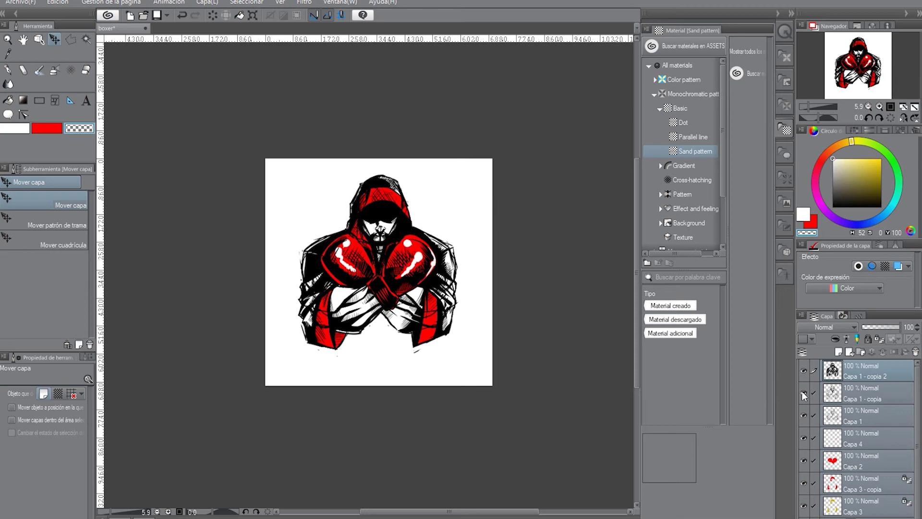
pyautogui.click(804, 414)
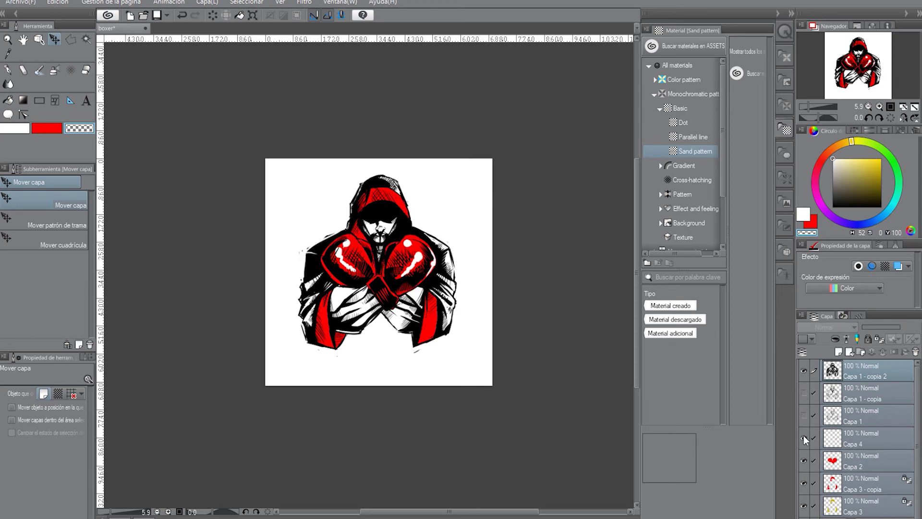
pyautogui.click(803, 436)
pyautogui.click(803, 435)
pyautogui.click(804, 505)
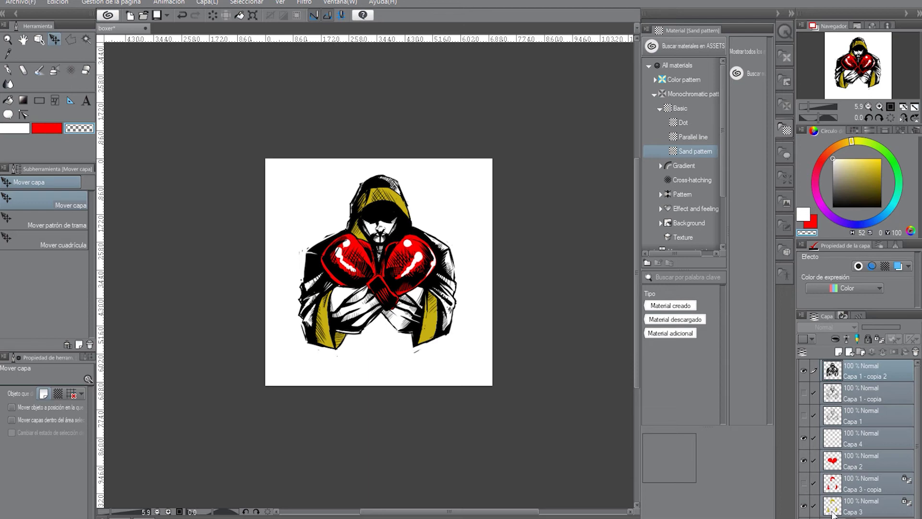
# Step: Hide the mustard trim layer and compare the Capa 1 and Capa 1 - copia sketches with the inked line art by switching layer visibility
pyautogui.click(803, 505)
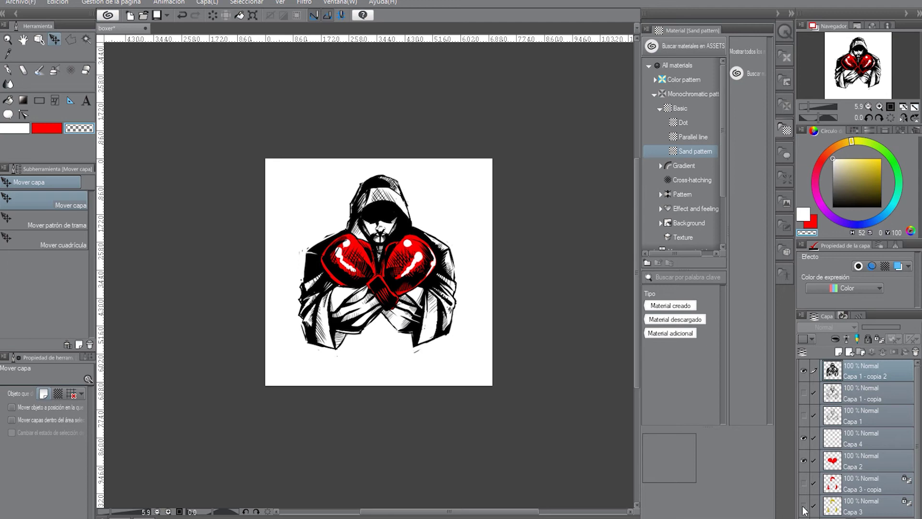
pyautogui.click(803, 393)
pyautogui.click(804, 370)
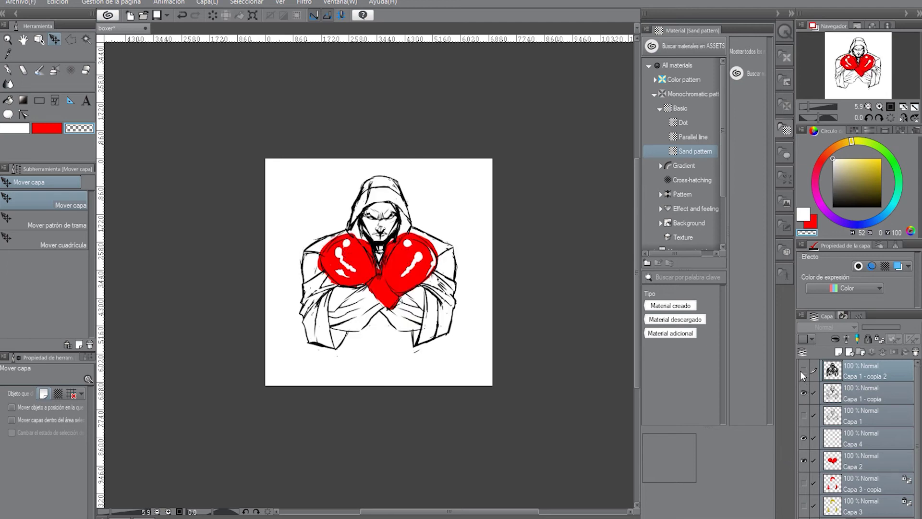
pyautogui.click(803, 416)
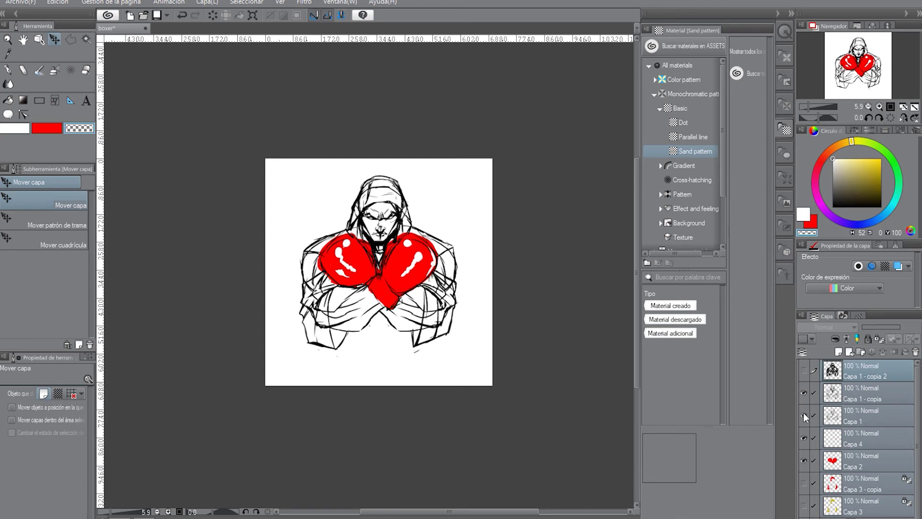
pyautogui.click(803, 393)
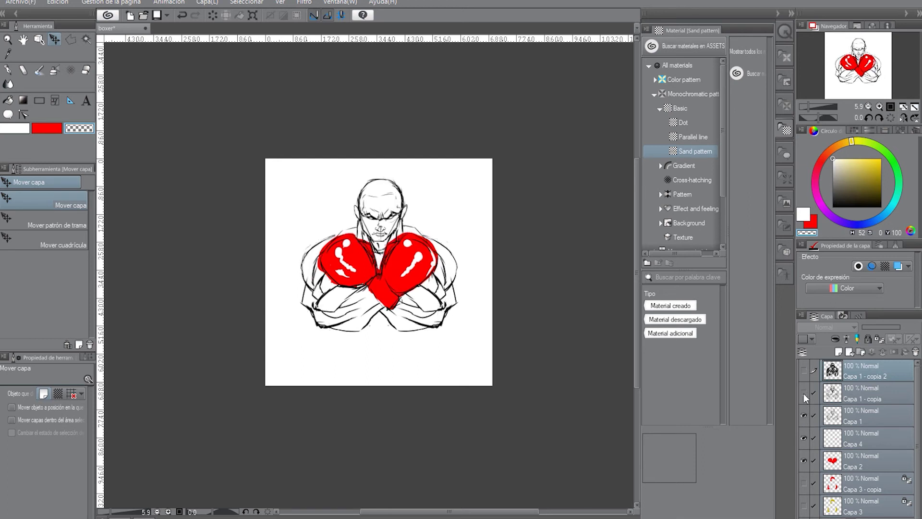
pyautogui.click(803, 392)
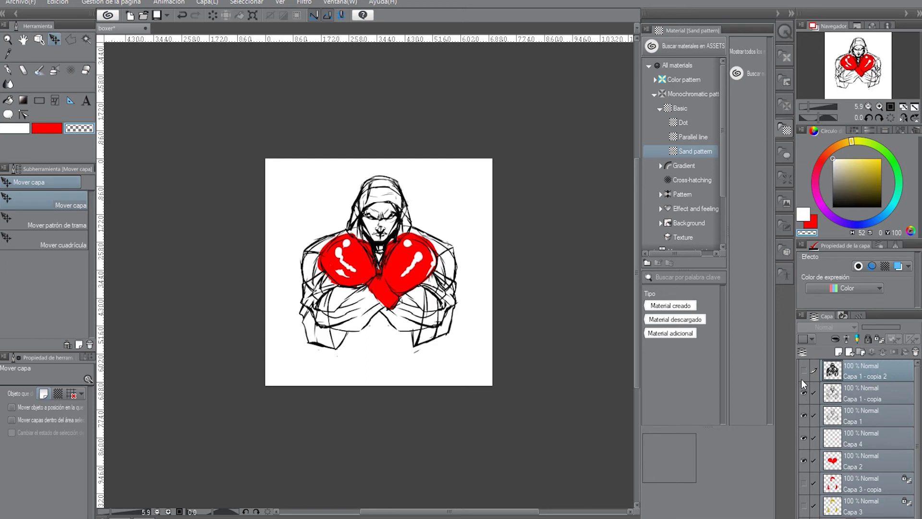
pyautogui.click(804, 371)
pyautogui.click(803, 413)
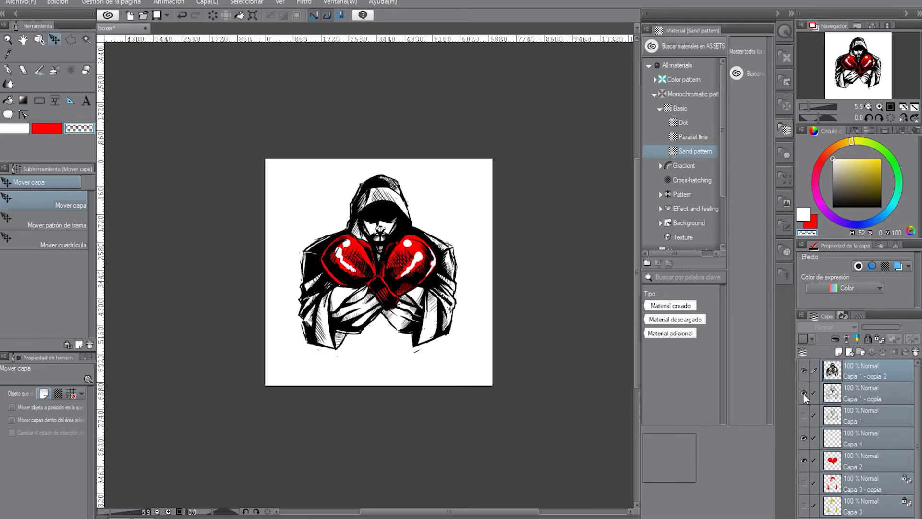
pyautogui.click(803, 393)
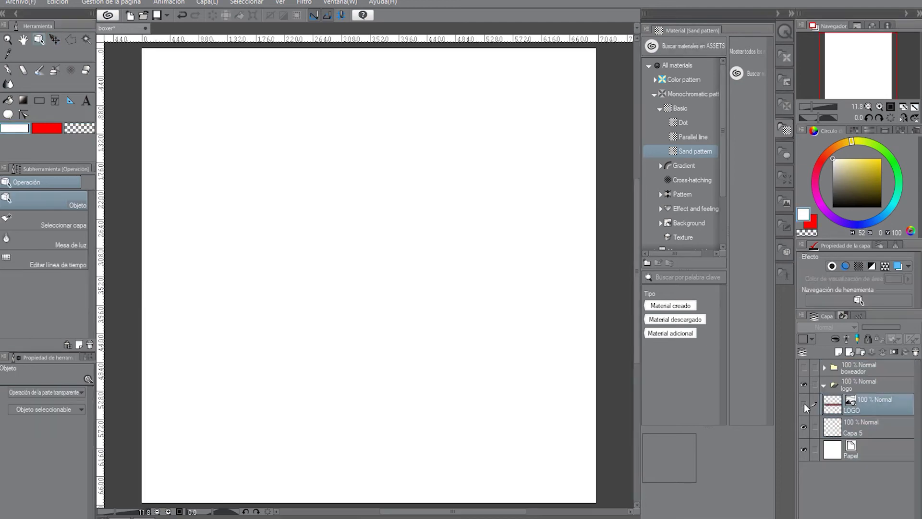
# Step: Show the boxeador folder together with the logo, and move the LOGO layer out of its folder to above boxeador
pyautogui.click(803, 368)
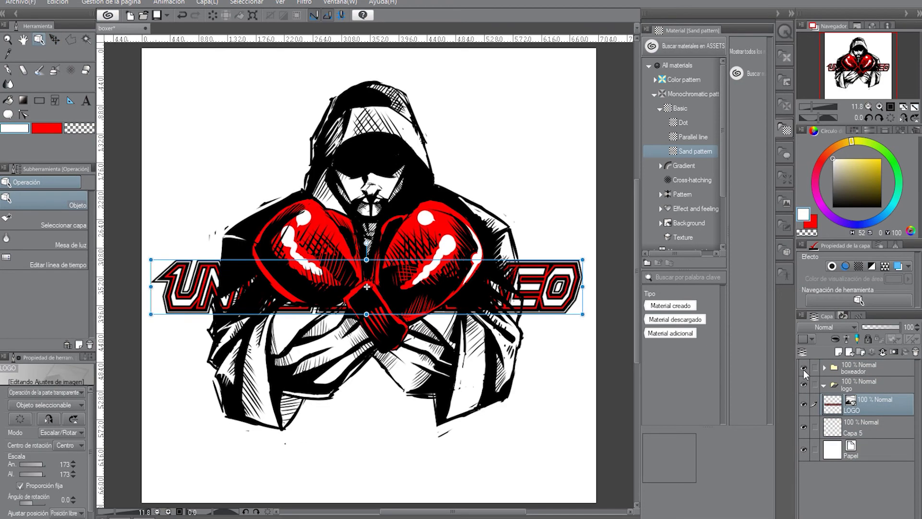
pyautogui.scroll(-1, 483, 387)
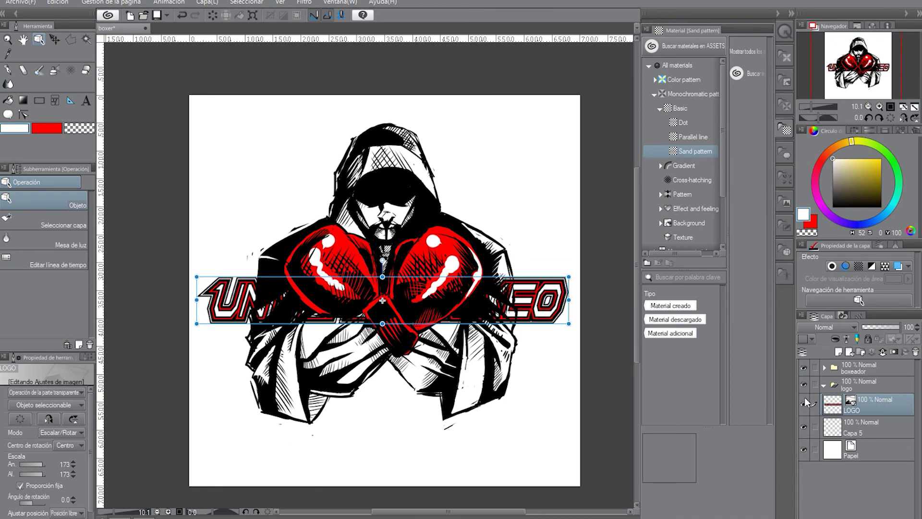
pyautogui.moveTo(833, 410); pyautogui.dragTo(830, 368)
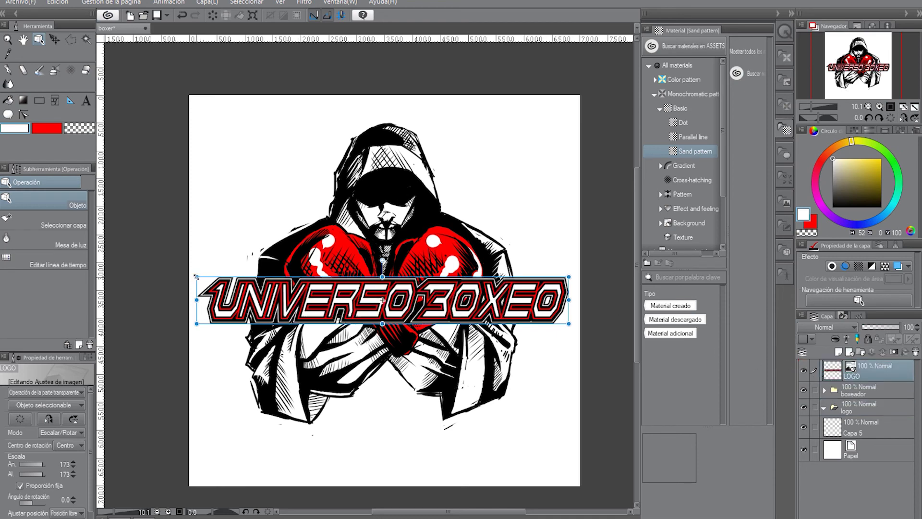
# Step: Scale the UNIVERSO BOXEO logo down to 157 and move it below the gloves, across the boxer's lower robe
pyautogui.moveTo(198, 274); pyautogui.dragTo(235, 313)
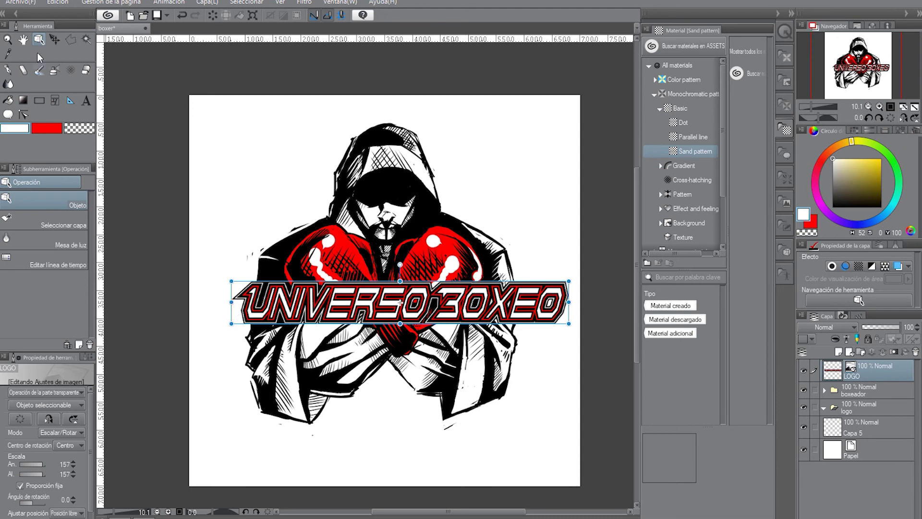
pyautogui.click(55, 39)
pyautogui.moveTo(411, 311); pyautogui.dragTo(391, 392)
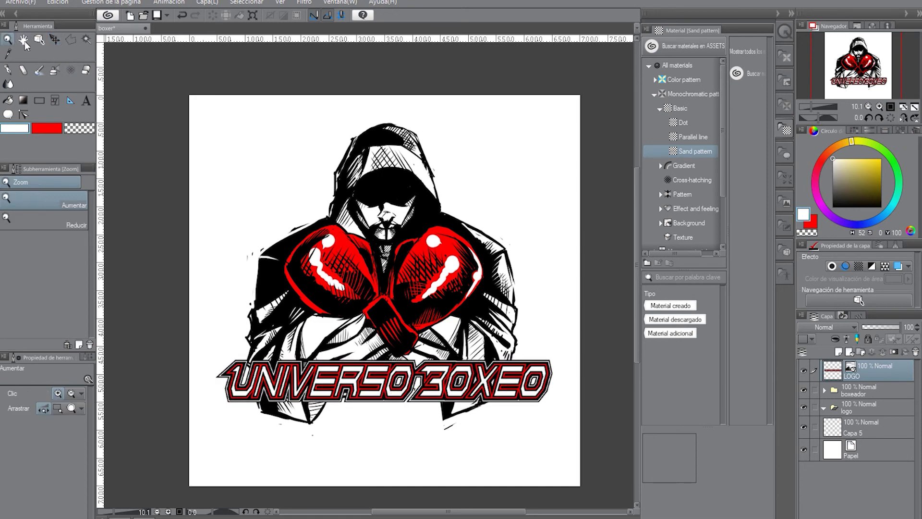
# Step: Enlarge the logo proportionally to a scale of 180 so it spans nearly the full canvas width
pyautogui.click(39, 40)
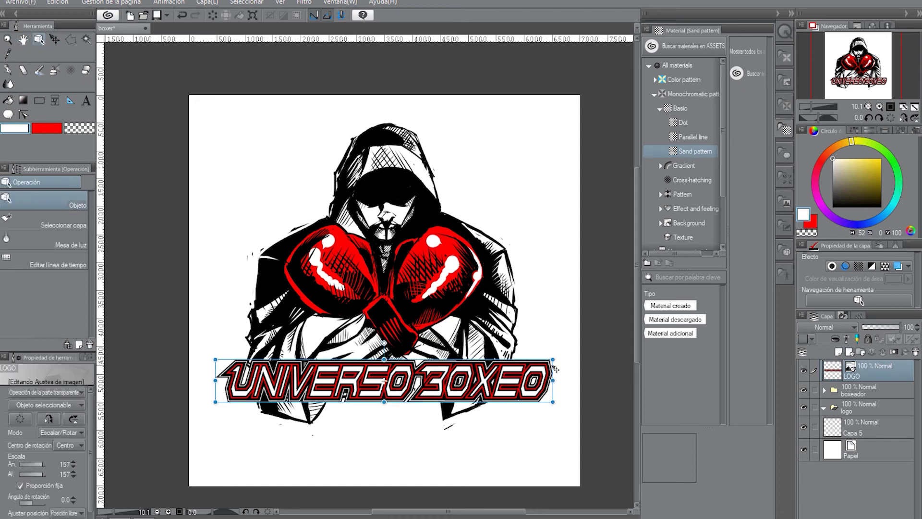
pyautogui.moveTo(552, 359); pyautogui.dragTo(576, 344)
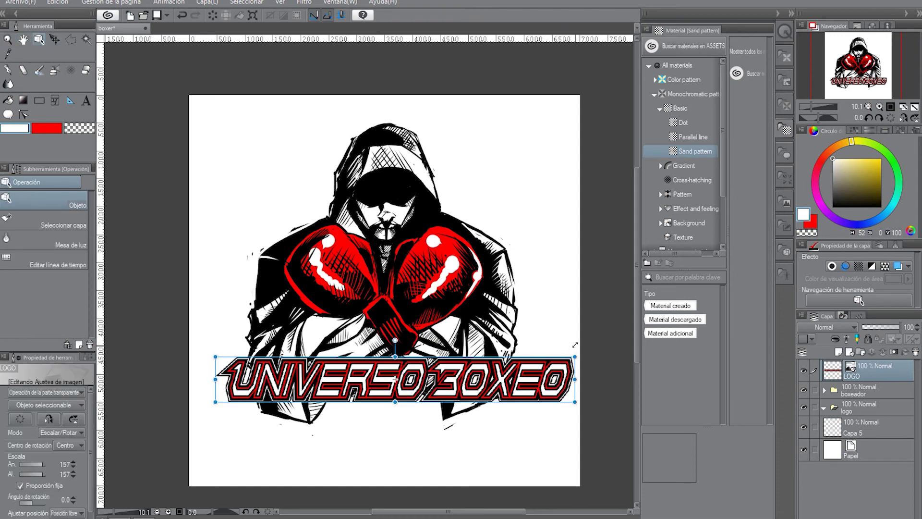
pyautogui.moveTo(215, 356); pyautogui.dragTo(190, 348)
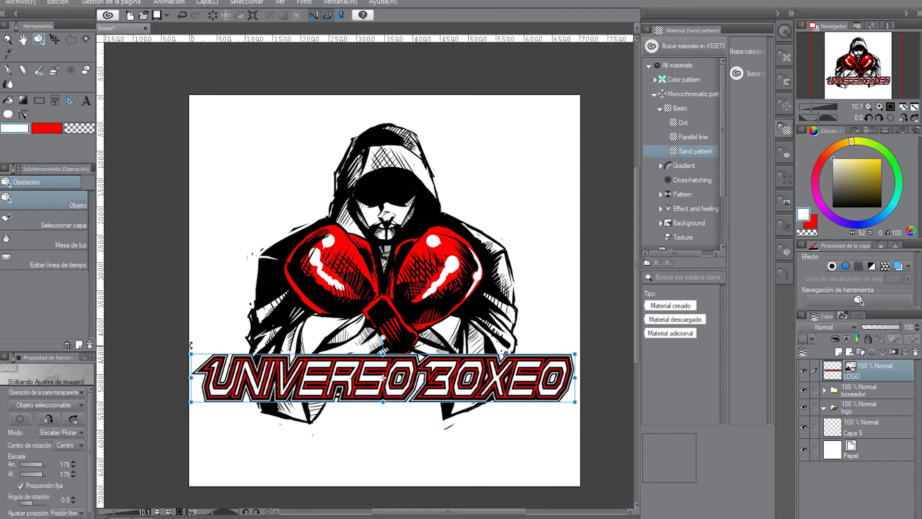
pyautogui.moveTo(575, 353); pyautogui.dragTo(576, 353)
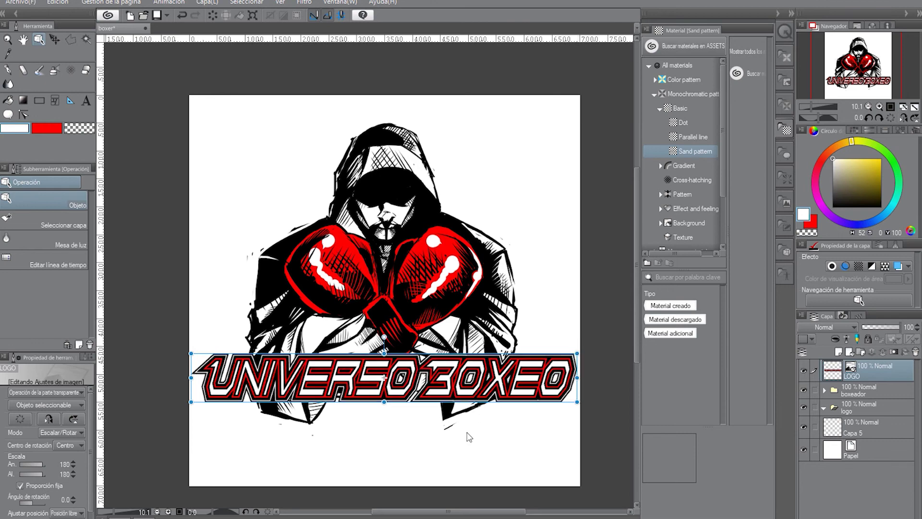
pyautogui.click(55, 39)
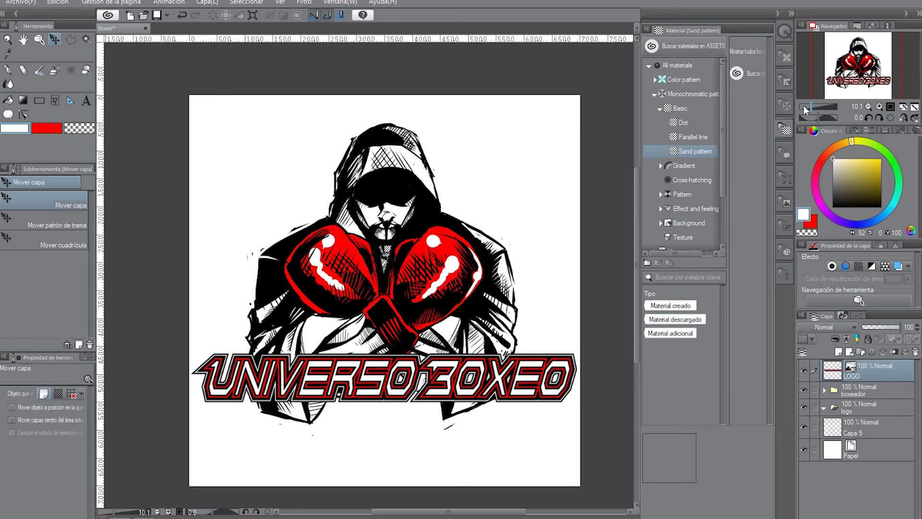
# Step: Duplicate the LOGO layer and rasterize the copy
pyautogui.moveTo(808, 106); pyautogui.dragTo(809, 108)
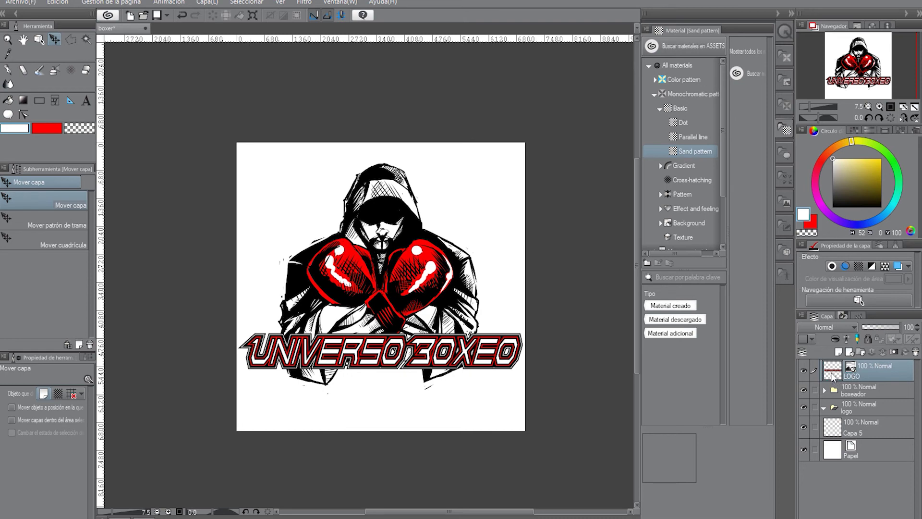
pyautogui.moveTo(832, 376); pyautogui.dragTo(838, 356)
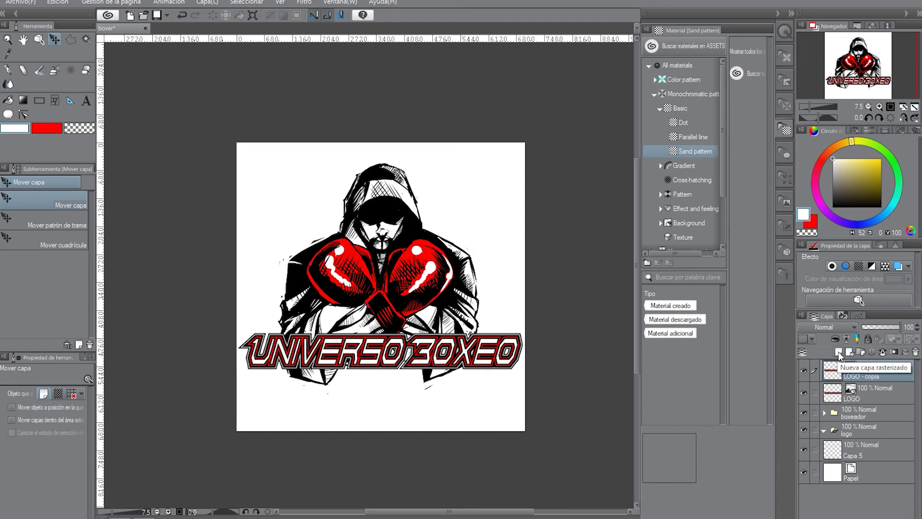
pyautogui.click(8, 71)
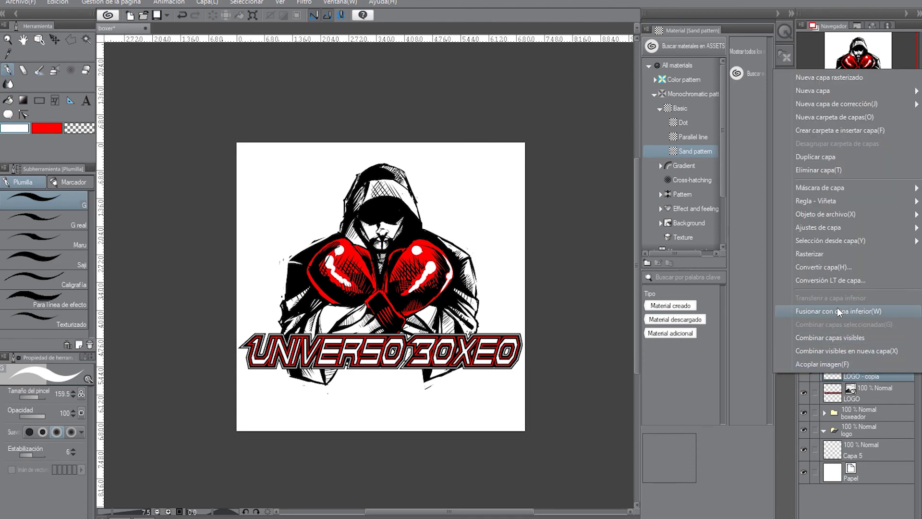
pyautogui.click(837, 254)
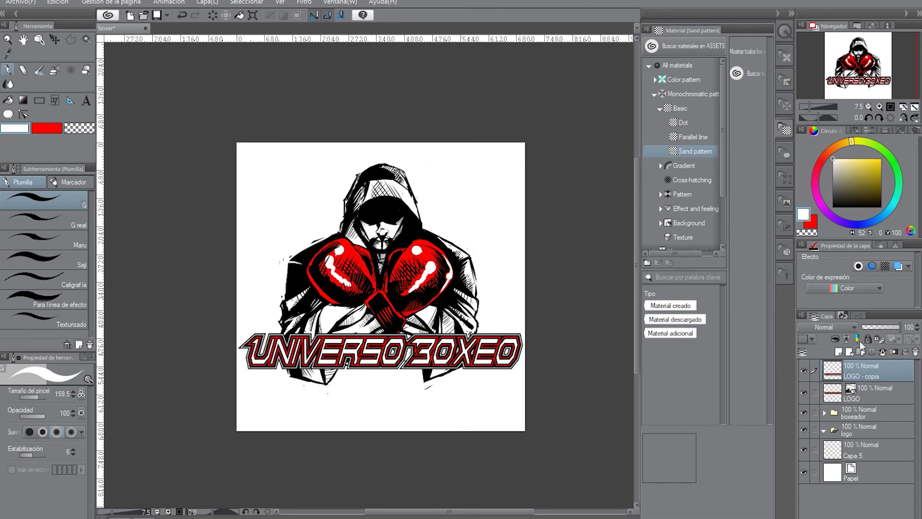
# Step: Lock the transparent pixels of LOGO - copia and paint its lettering solid black with the G pen at brush size 2000
pyautogui.click(878, 339)
pyautogui.moveTo(841, 187); pyautogui.dragTo(830, 210)
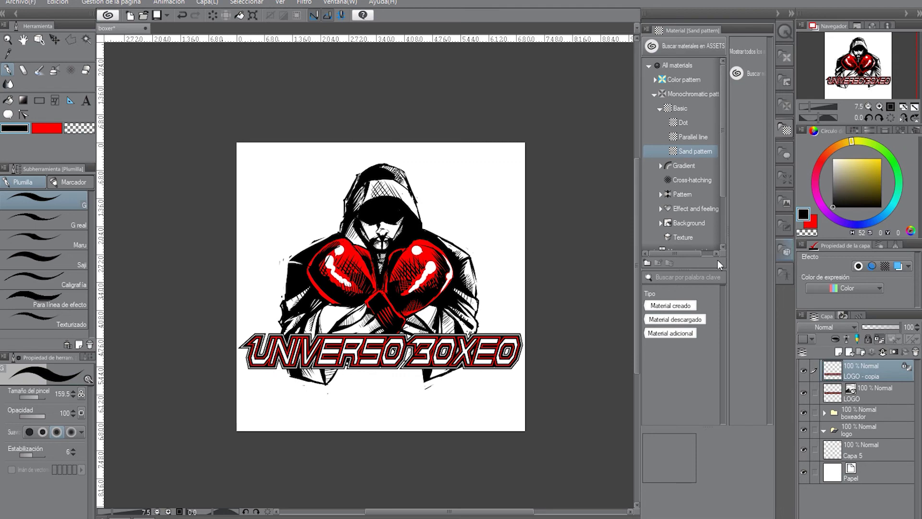
pyautogui.moveTo(38, 397); pyautogui.dragTo(46, 398)
pyautogui.moveTo(538, 347); pyautogui.dragTo(242, 347)
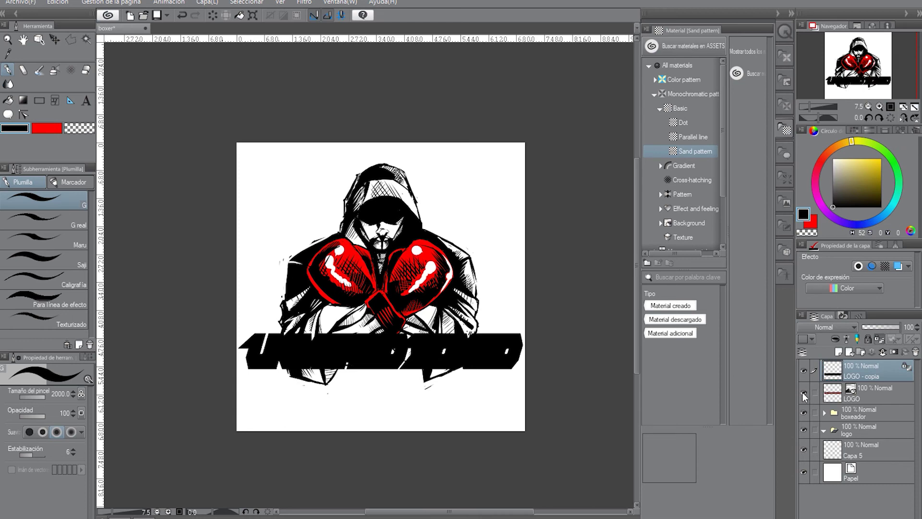
# Step: Place the black logo copy beneath the visible LOGO layer and shift it slightly down and right as a drop shadow
pyautogui.moveTo(837, 372); pyautogui.dragTo(808, 390)
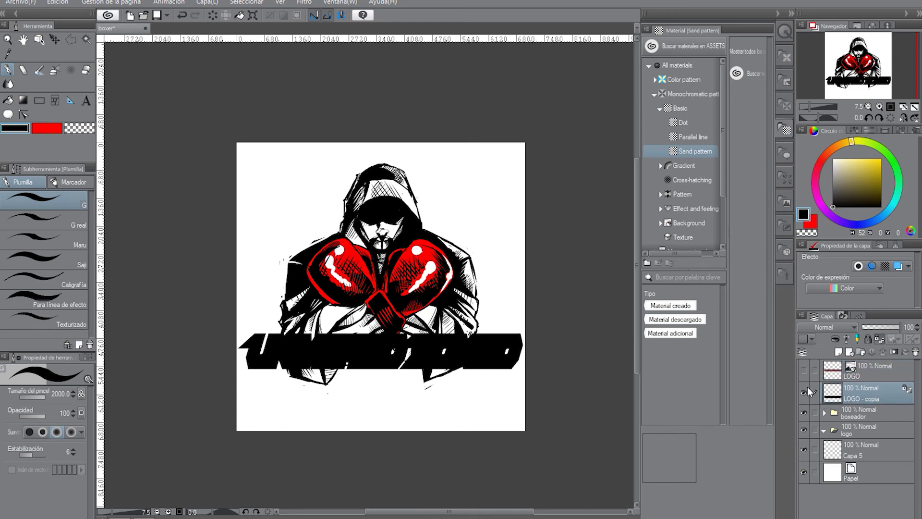
pyautogui.click(803, 371)
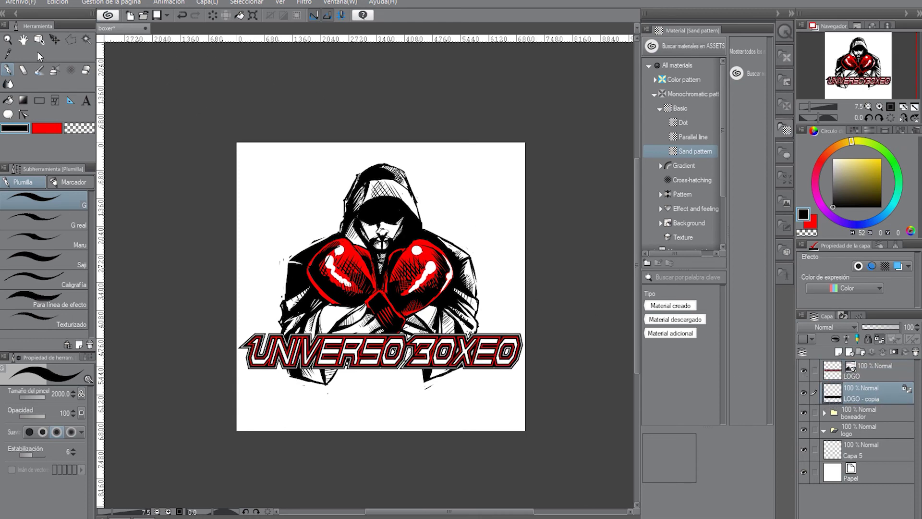
pyautogui.click(55, 39)
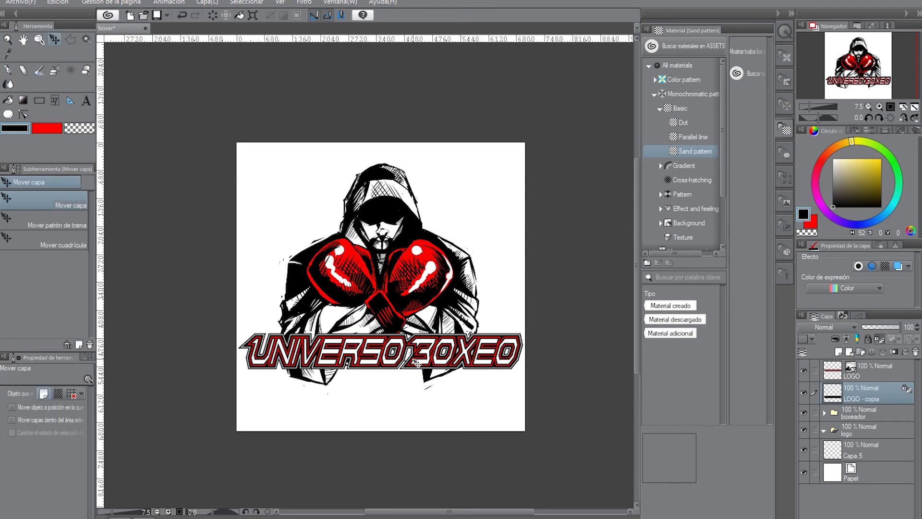
pyautogui.moveTo(415, 363); pyautogui.dragTo(418, 365)
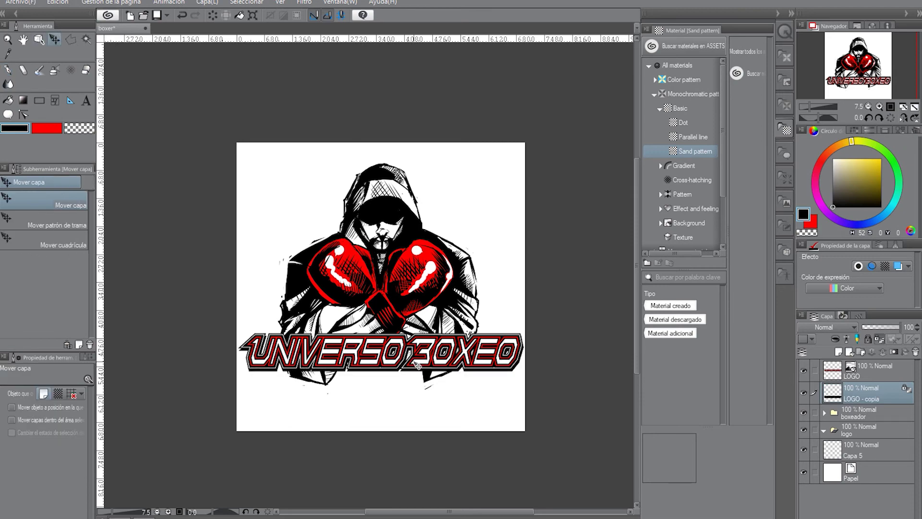
# Step: Set the shadow layer's opacity to 63% and offset it slightly further down and right from the logo
pyautogui.click(885, 327)
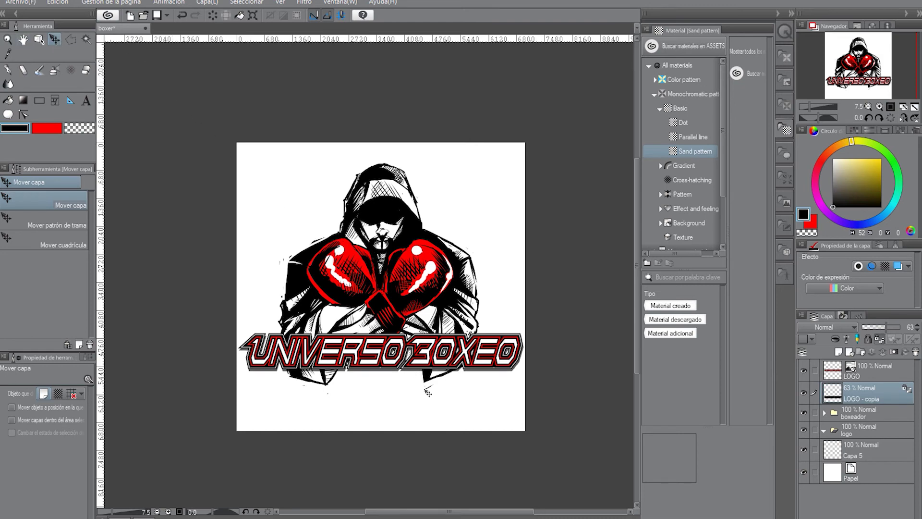
pyautogui.moveTo(422, 387); pyautogui.dragTo(426, 393)
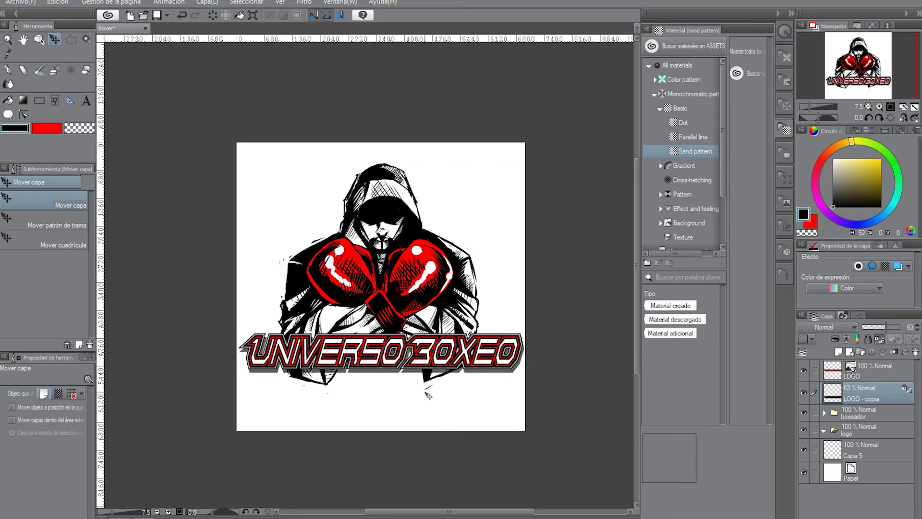
pyautogui.moveTo(428, 394); pyautogui.dragTo(428, 394)
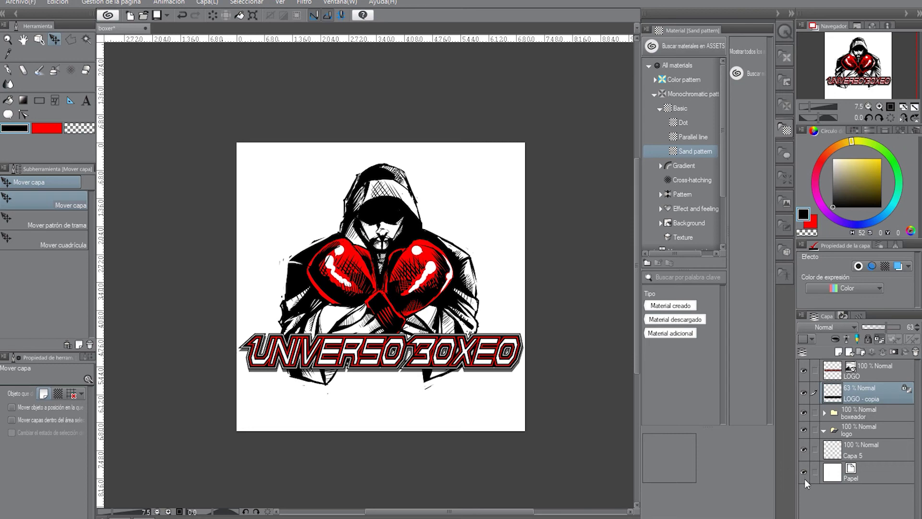
# Step: Preview the red trim and the mustard trim one after the other in the boxeador folder with the logo, leaving both hidden
pyautogui.click(824, 413)
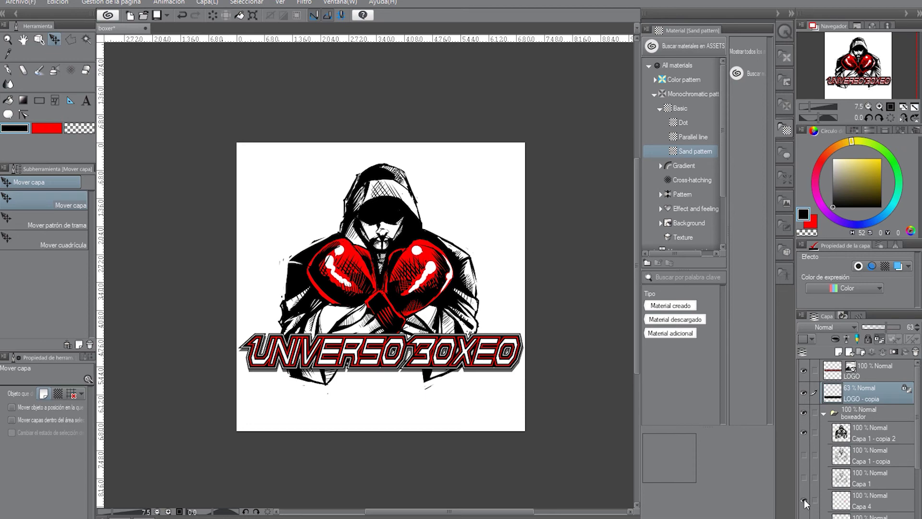
pyautogui.moveTo(915, 432); pyautogui.dragTo(917, 493)
pyautogui.click(803, 448)
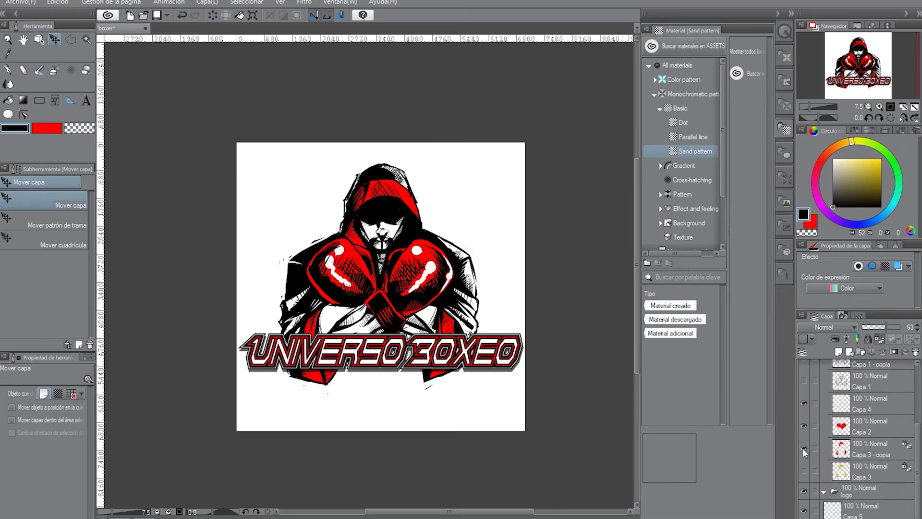
pyautogui.click(803, 447)
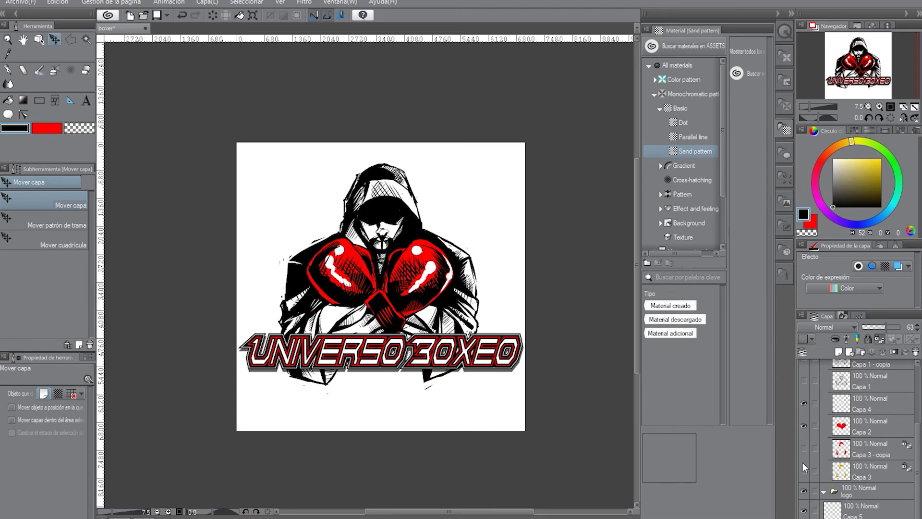
pyautogui.click(802, 470)
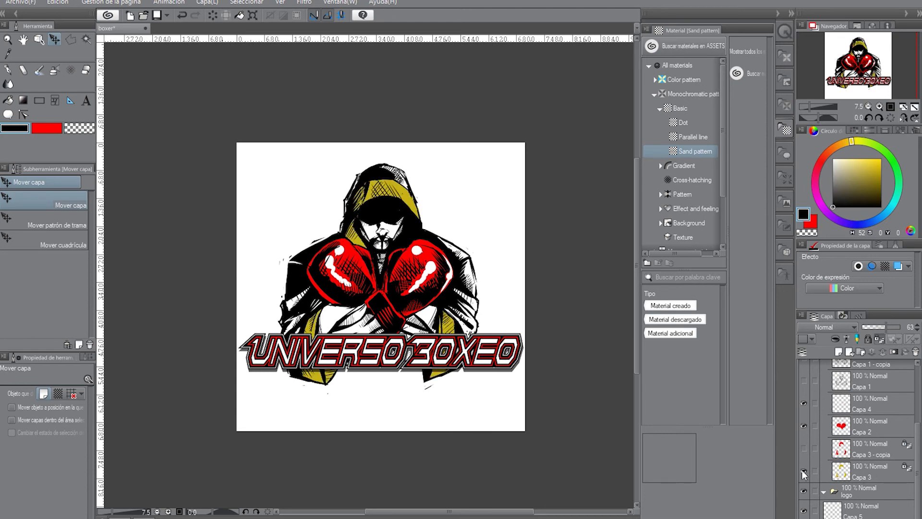
pyautogui.click(803, 470)
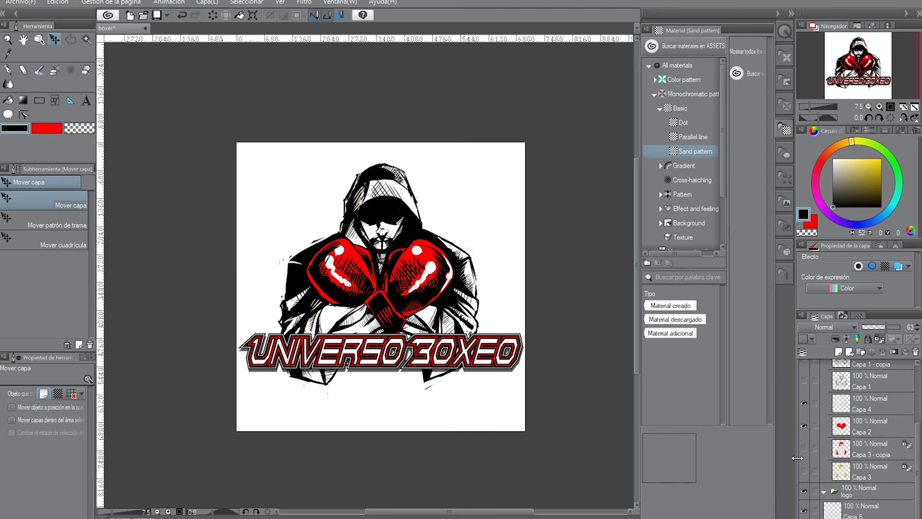
# Step: Show the red trim layer Capa 3 - copia and add a new layer above Capa 1 - copia 2
pyautogui.click(803, 448)
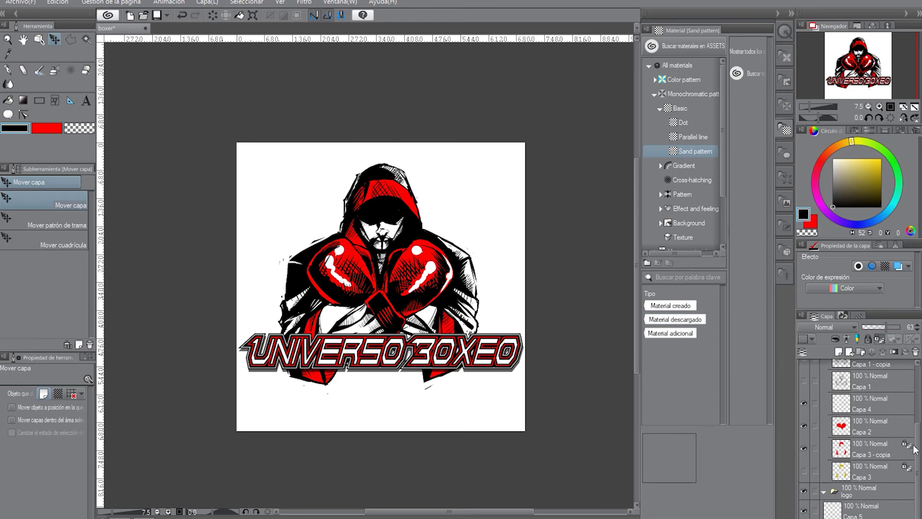
pyautogui.scroll(4, 902, 442)
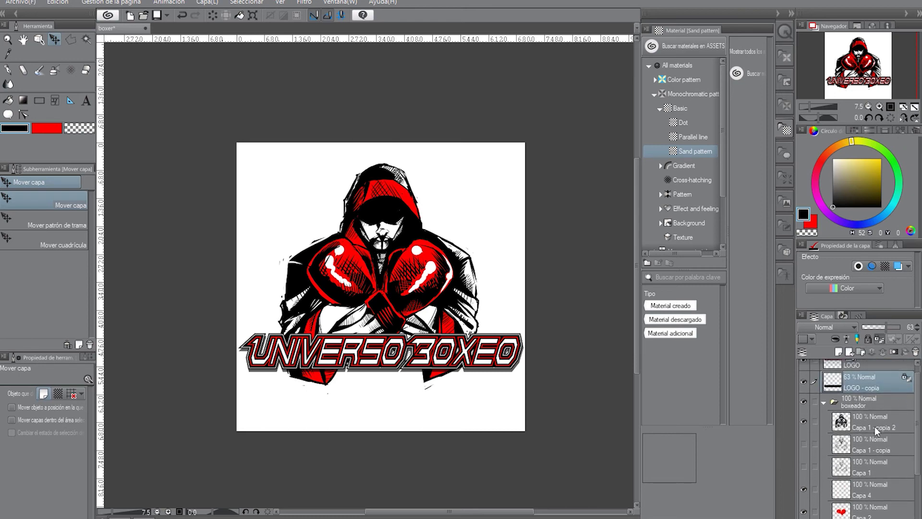
pyautogui.click(874, 426)
pyautogui.click(837, 352)
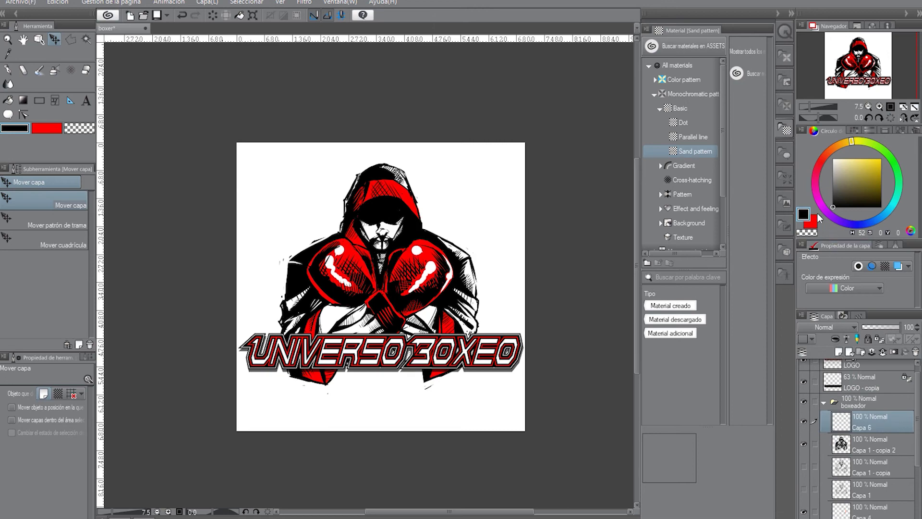
# Step: Ink black strokes along the right outer edges of the hood and sleeve using the G pen at brush size 36.5
pyautogui.click(8, 70)
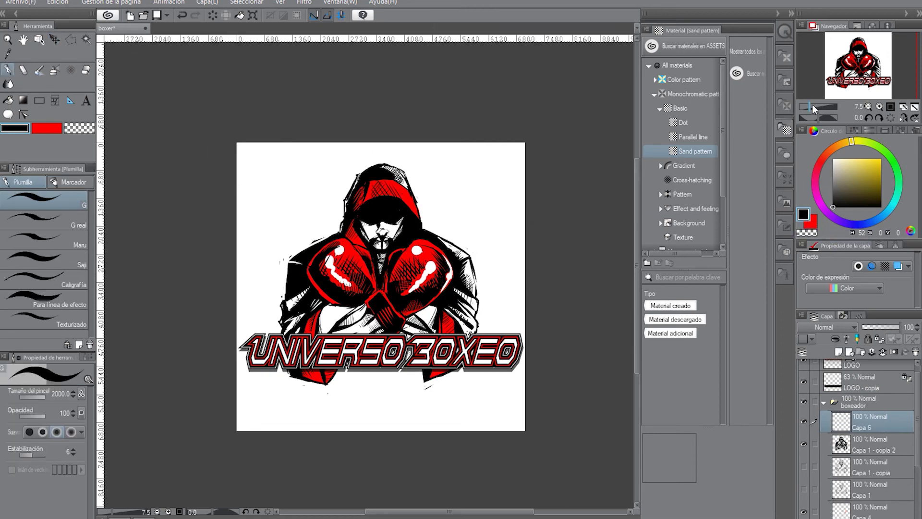
pyautogui.moveTo(810, 106); pyautogui.dragTo(811, 106)
pyautogui.click(38, 397)
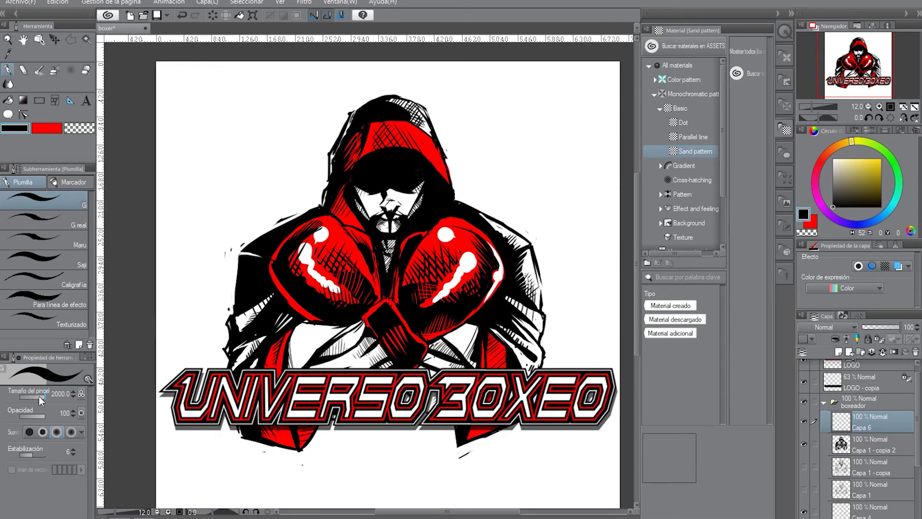
pyautogui.moveTo(39, 396); pyautogui.dragTo(35, 397)
pyautogui.moveTo(447, 150); pyautogui.dragTo(455, 184)
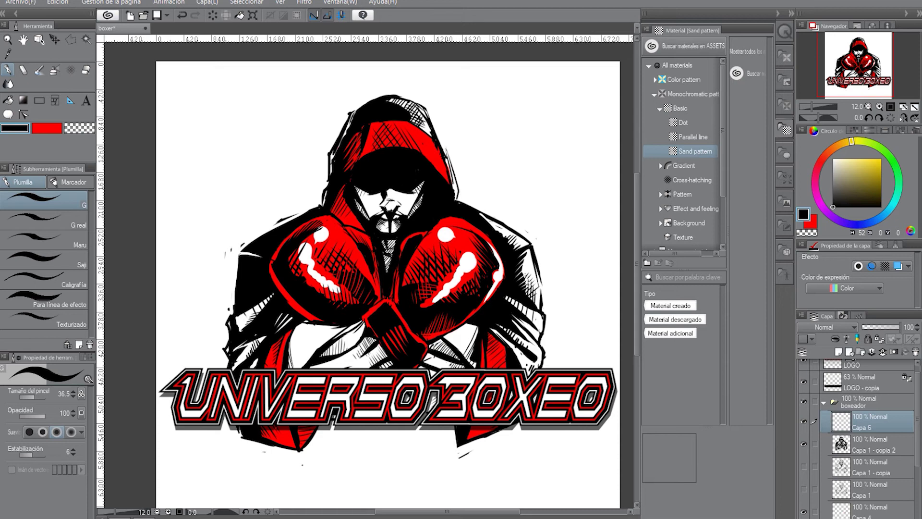
pyautogui.moveTo(529, 238); pyautogui.dragTo(542, 298)
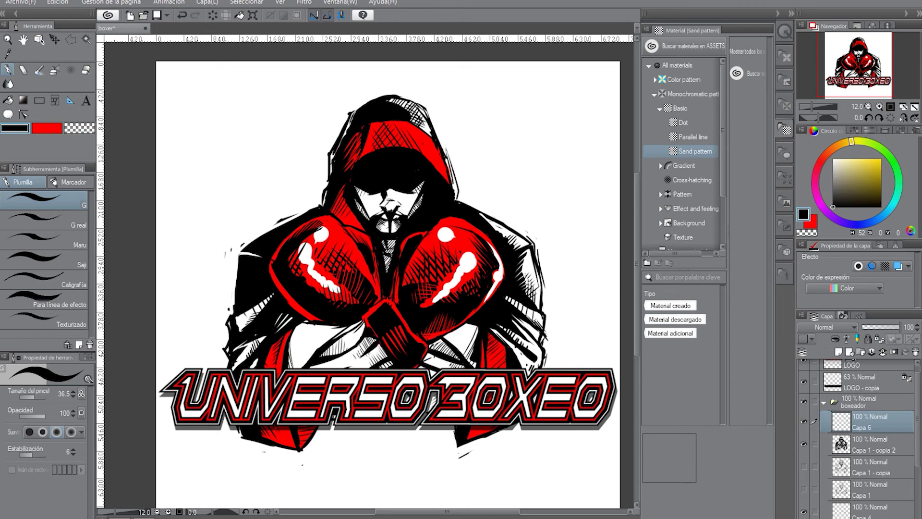
# Step: Hide the LOGO layer and its shadow copy, and ink thin black strokes around the lower edges of both sleeves
pyautogui.click(803, 382)
pyautogui.click(802, 361)
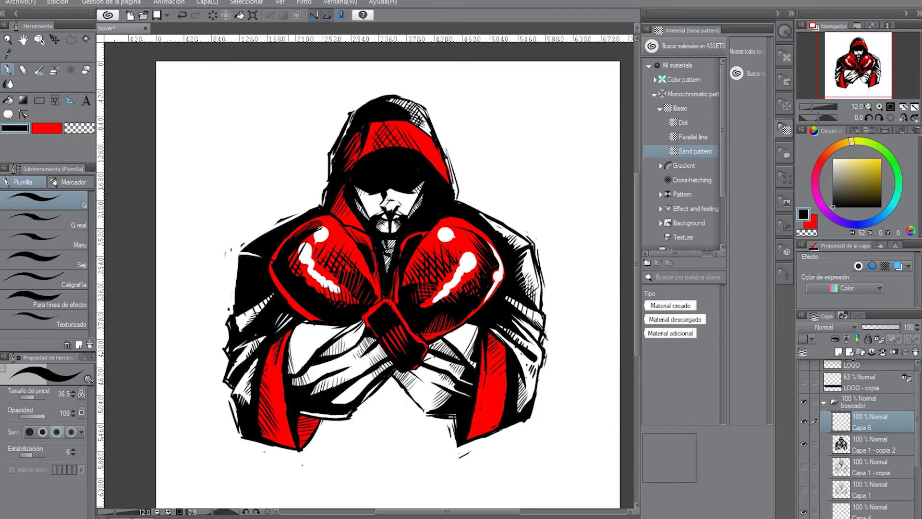
pyautogui.moveTo(311, 443)
pyautogui.mouseDown()
pyautogui.moveTo(324, 420)
pyautogui.moveTo(341, 421)
pyautogui.mouseUp()
pyautogui.moveTo(456, 448); pyautogui.dragTo(476, 443)
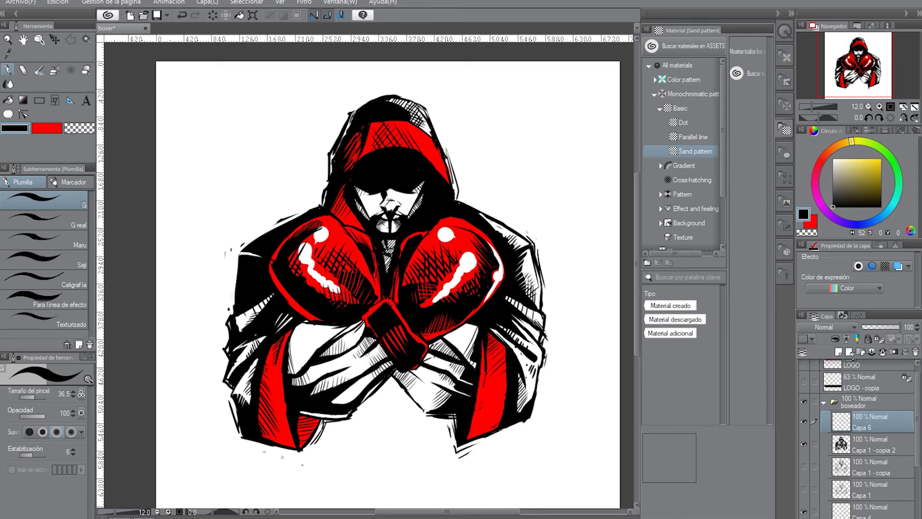
pyautogui.moveTo(303, 454)
pyautogui.mouseDown()
pyautogui.moveTo(261, 450)
pyautogui.moveTo(279, 449)
pyautogui.mouseUp()
# Step: On Capa 1 - copia 2, erase the stray dot beneath the left sleeve and touch up the sleeve's lower corner in black
pyautogui.click(78, 129)
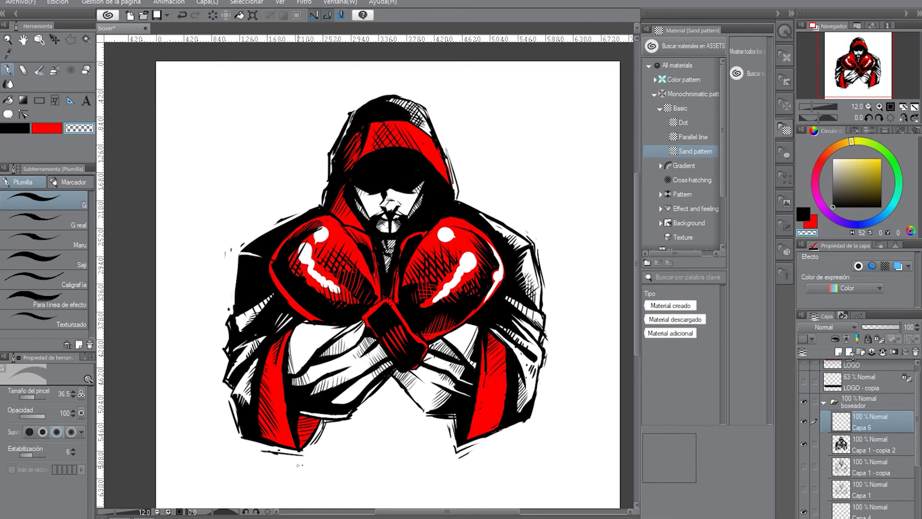
pyautogui.click(862, 438)
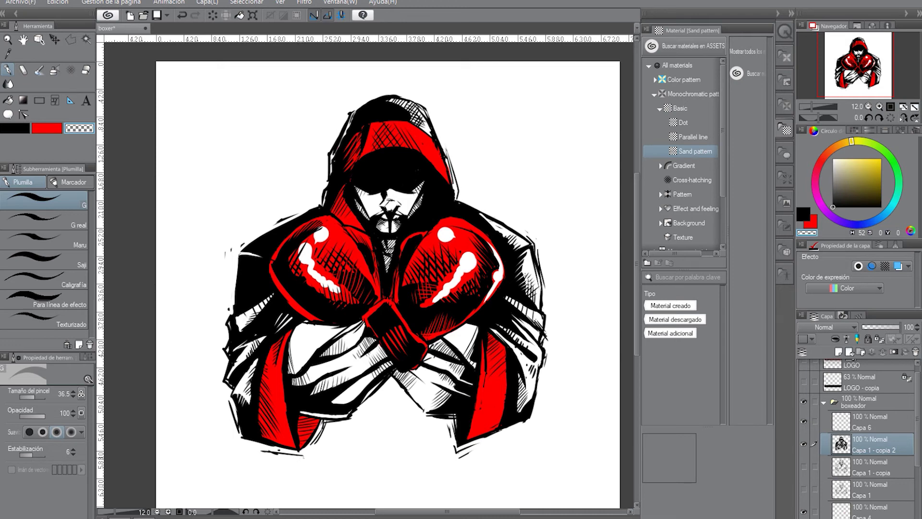
pyautogui.hotkey('ctrl', 'z')
pyautogui.click(19, 129)
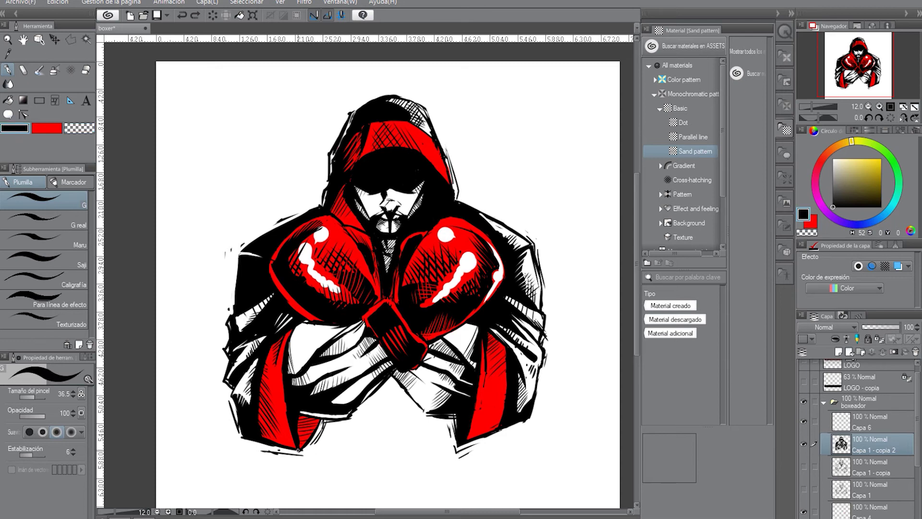
pyautogui.moveTo(298, 450); pyautogui.dragTo(306, 442)
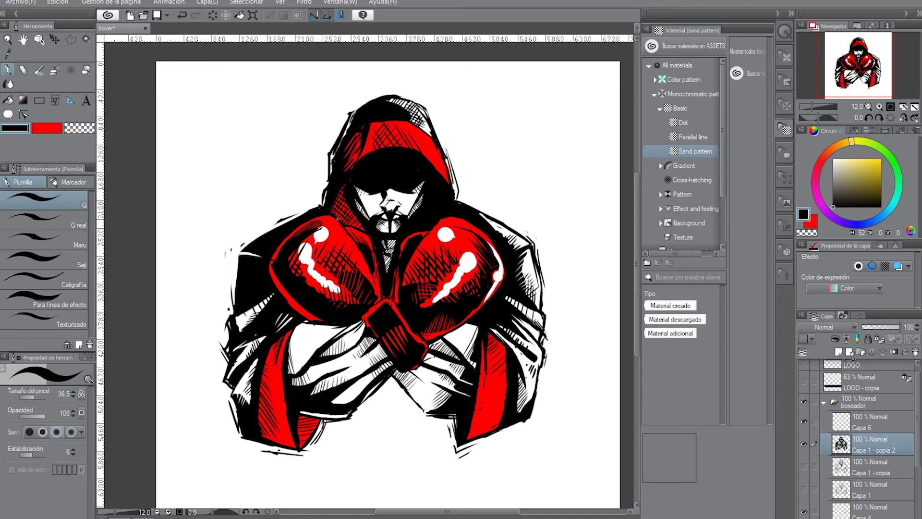
# Step: Hatch the hood's red left side in black and scratch transparent highlight lines into its black crown
pyautogui.hotkey('ctrl', 'z')
pyautogui.hotkey('ctrl', 'z')
pyautogui.moveTo(333, 216); pyautogui.dragTo(330, 209)
pyautogui.hotkey('ctrl', 'z')
pyautogui.hotkey('ctrl', 'y')
pyautogui.hotkey('ctrl', 'z')
pyautogui.hotkey('ctrl', 'y')
pyautogui.click(81, 130)
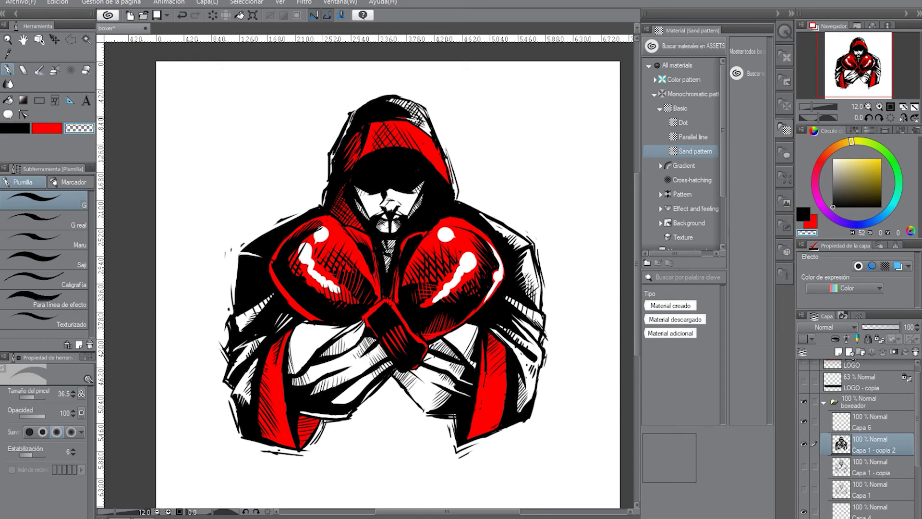
pyautogui.moveTo(418, 117); pyautogui.dragTo(387, 107)
# Step: Add a new layer beneath Capa 1 - copia 2 and fill the left sleeve's folds with black at brush size 243.2
pyautogui.scroll(-3, 918, 463)
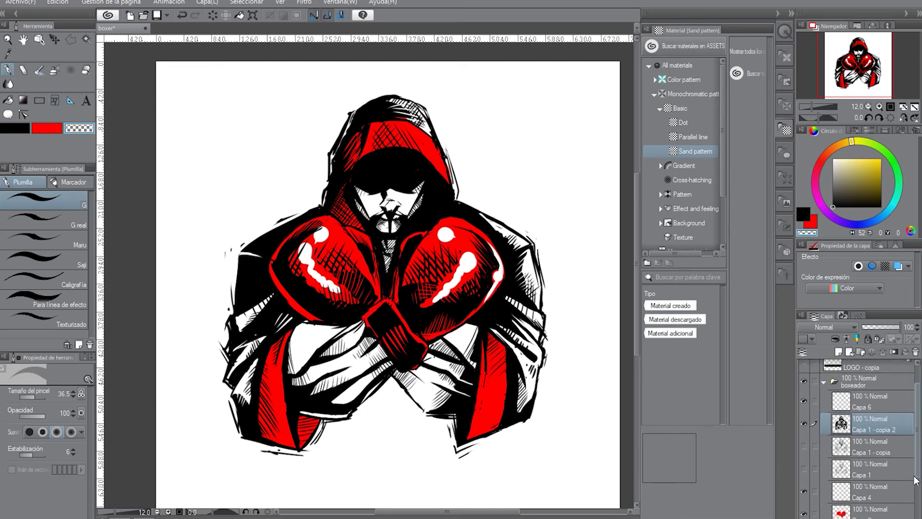
pyautogui.click(876, 507)
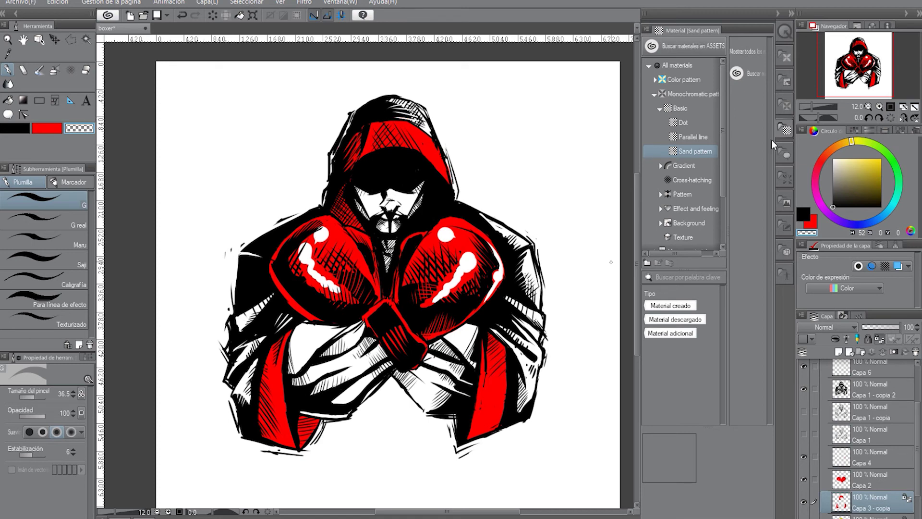
pyautogui.moveTo(852, 62); pyautogui.dragTo(851, 67)
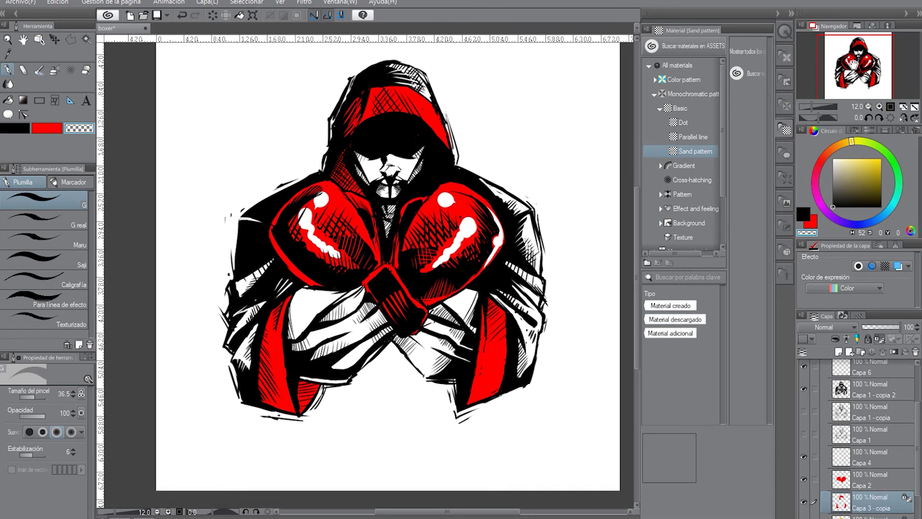
pyautogui.click(870, 413)
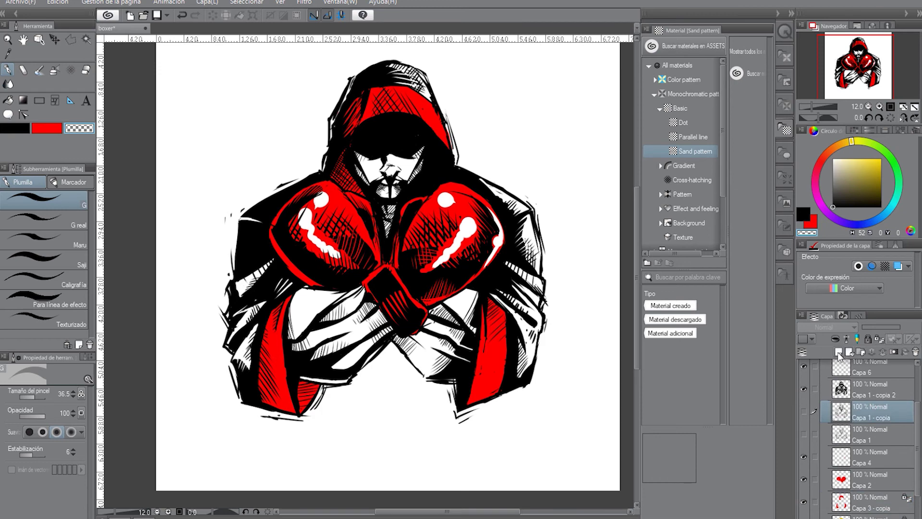
pyautogui.click(838, 353)
pyautogui.click(803, 215)
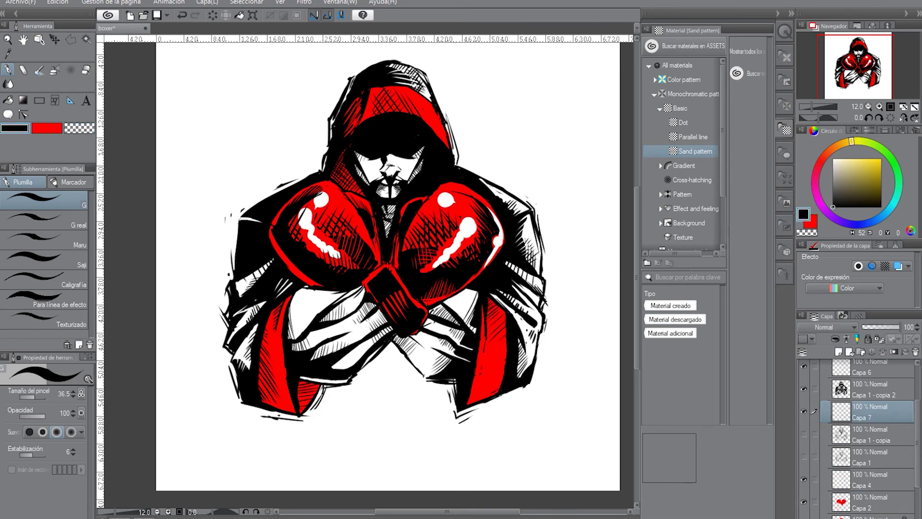
pyautogui.moveTo(34, 397); pyautogui.dragTo(41, 399)
pyautogui.moveTo(248, 371)
pyautogui.mouseDown()
pyautogui.moveTo(243, 353)
pyautogui.moveTo(255, 323)
pyautogui.moveTo(235, 345)
pyautogui.moveTo(251, 302)
pyautogui.moveTo(239, 307)
pyautogui.moveTo(242, 284)
pyautogui.moveTo(263, 261)
pyautogui.moveTo(244, 315)
pyautogui.mouseUp()
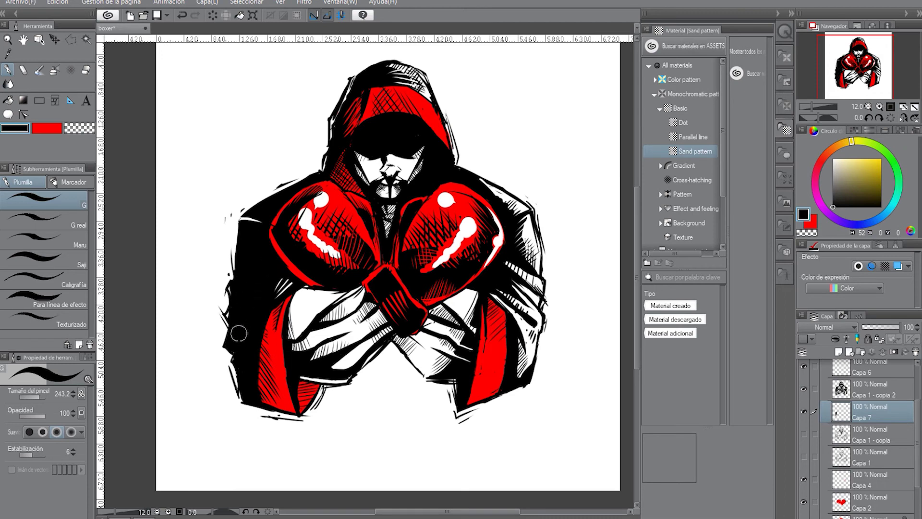
pyautogui.moveTo(284, 280); pyautogui.dragTo(264, 294)
# Step: Add a new layer above Capa 1 - copia 2 and paint white fold lines across the blackened left sleeve at brush size 55.6
pyautogui.click(32, 397)
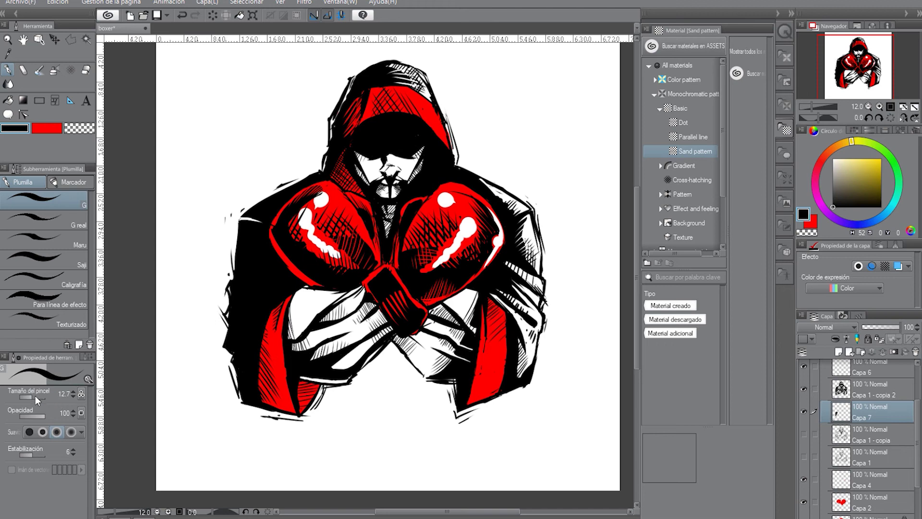
pyautogui.click(36, 396)
pyautogui.click(871, 388)
pyautogui.click(839, 351)
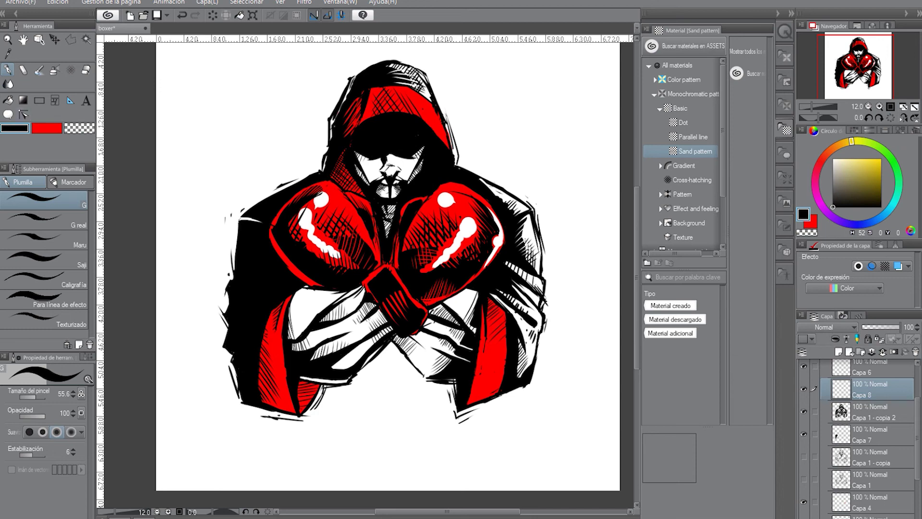
pyautogui.click(833, 158)
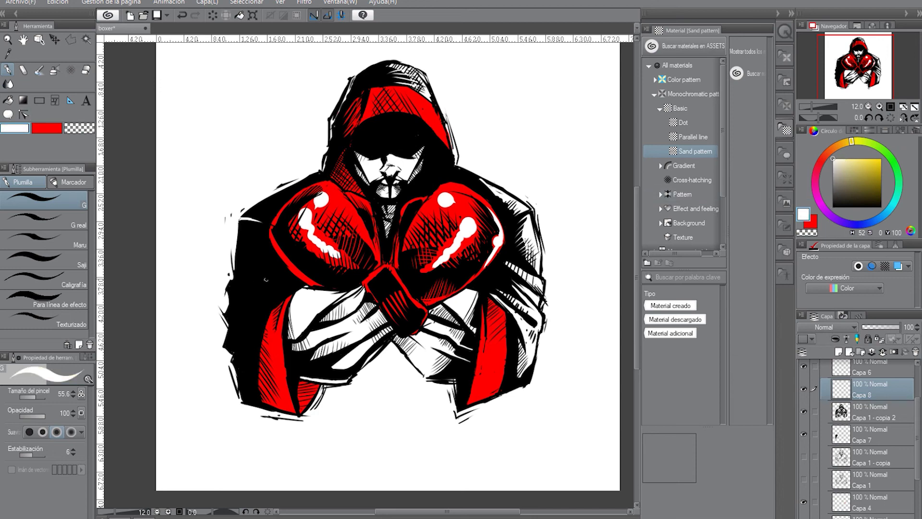
pyautogui.moveTo(288, 289); pyautogui.dragTo(254, 315)
pyautogui.moveTo(235, 321); pyautogui.dragTo(266, 299)
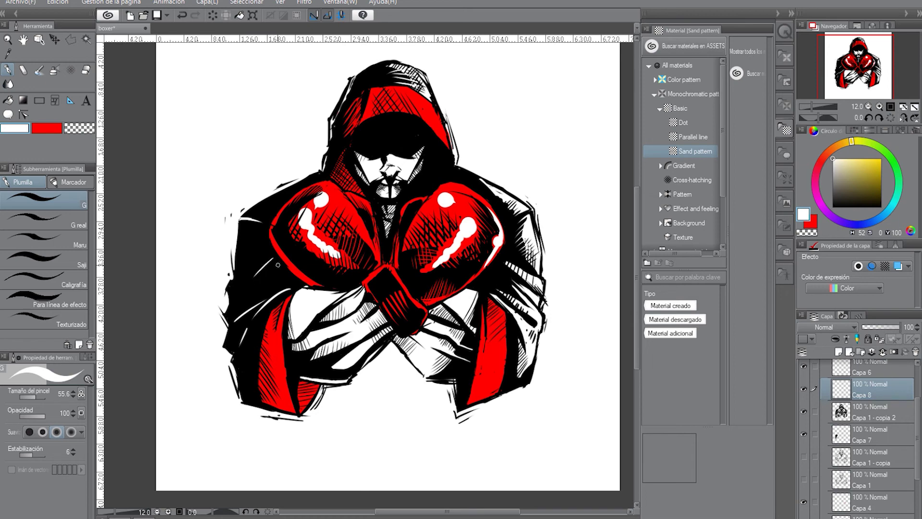
pyautogui.moveTo(279, 262)
pyautogui.mouseDown()
pyautogui.moveTo(258, 282)
pyautogui.moveTo(256, 300)
pyautogui.moveTo(251, 282)
pyautogui.moveTo(247, 307)
pyautogui.moveTo(231, 325)
pyautogui.mouseUp()
# Step: Undo the last white fold strokes and add a row of short white hatch marks on the left sleeve
pyautogui.hotkey('ctrl', 'z')
pyautogui.hotkey('ctrl', 'z')
pyautogui.moveTo(236, 293); pyautogui.dragTo(237, 300)
pyautogui.moveTo(239, 292); pyautogui.dragTo(243, 299)
pyautogui.moveTo(246, 291); pyautogui.dragTo(248, 298)
pyautogui.moveTo(251, 294); pyautogui.dragTo(252, 297)
# Step: Duplicate Capa 1 - copia 2 and compare the left sleeve with and without the black fill on Capa 7
pyautogui.moveTo(841, 416)
pyautogui.mouseDown()
pyautogui.moveTo(840, 367)
pyautogui.moveTo(840, 410)
pyautogui.mouseUp()
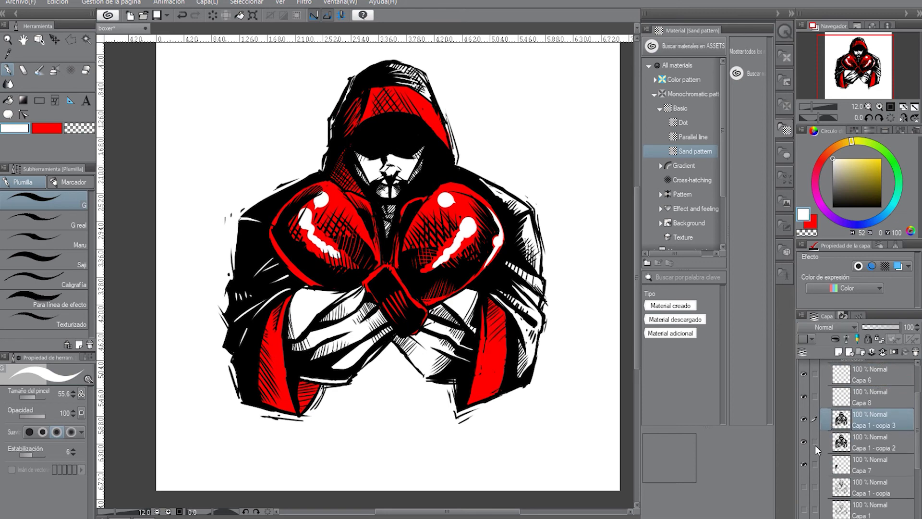
pyautogui.click(804, 463)
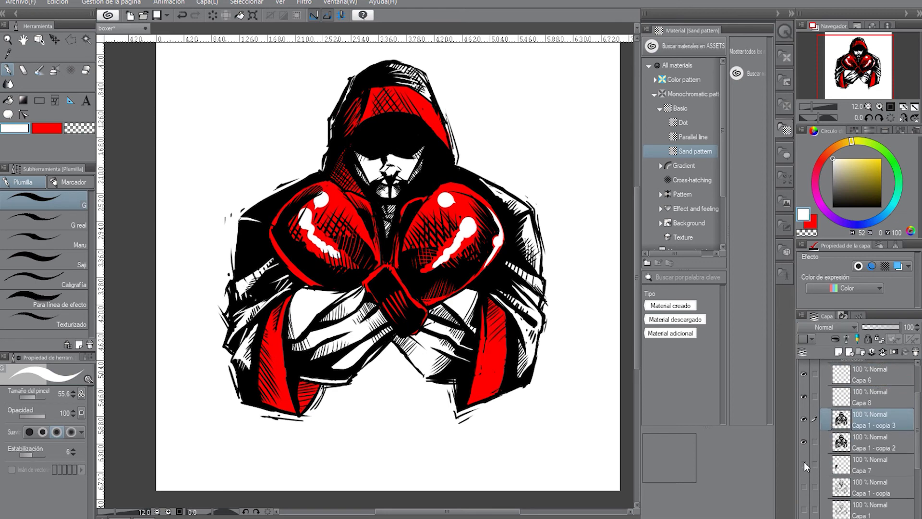
pyautogui.click(804, 459)
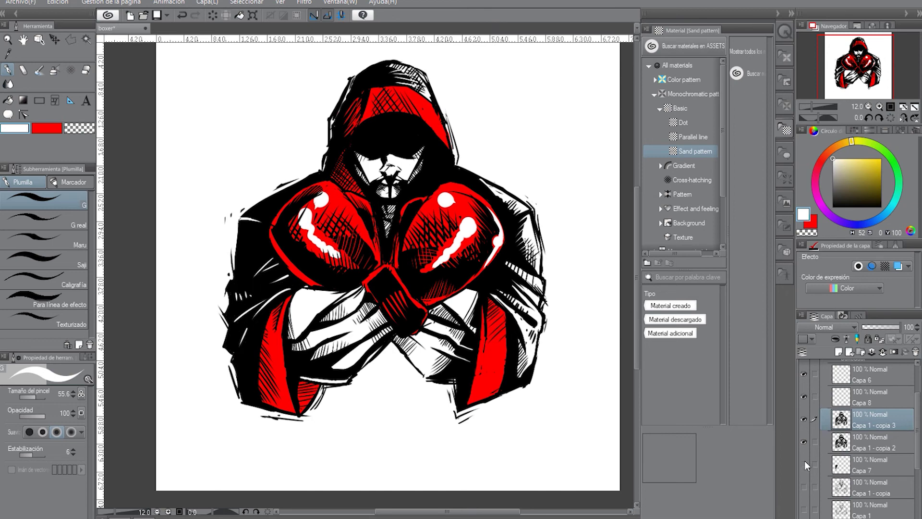
pyautogui.click(804, 460)
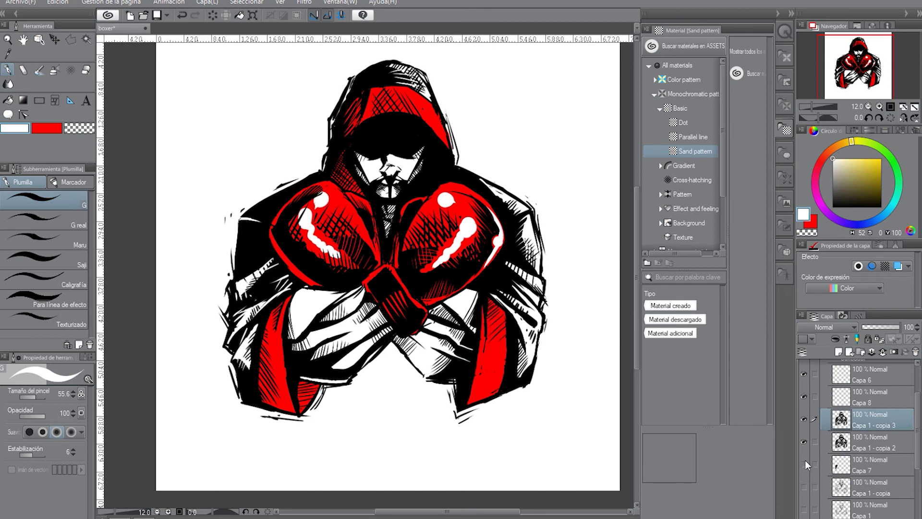
pyautogui.click(805, 461)
pyautogui.click(805, 460)
pyautogui.click(805, 460)
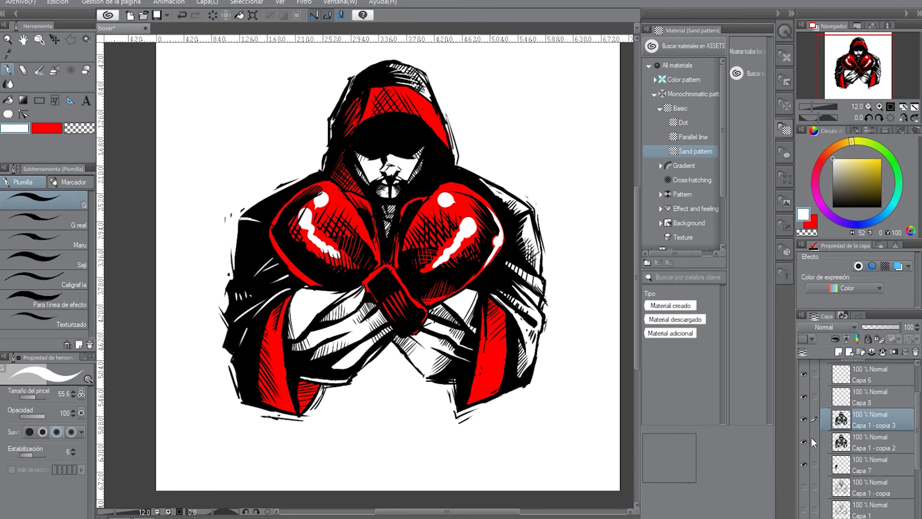
# Step: Hide Capa 8, Capa 1 - copia 2 and Capa 7, keep the duplicated line art active, and set the drawing colour to black
pyautogui.click(804, 395)
pyautogui.click(805, 396)
pyautogui.click(804, 395)
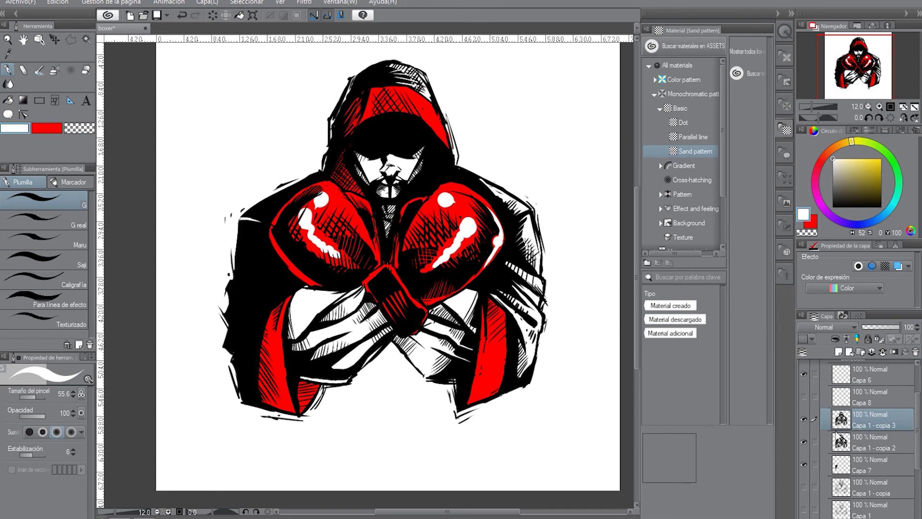
pyautogui.click(803, 441)
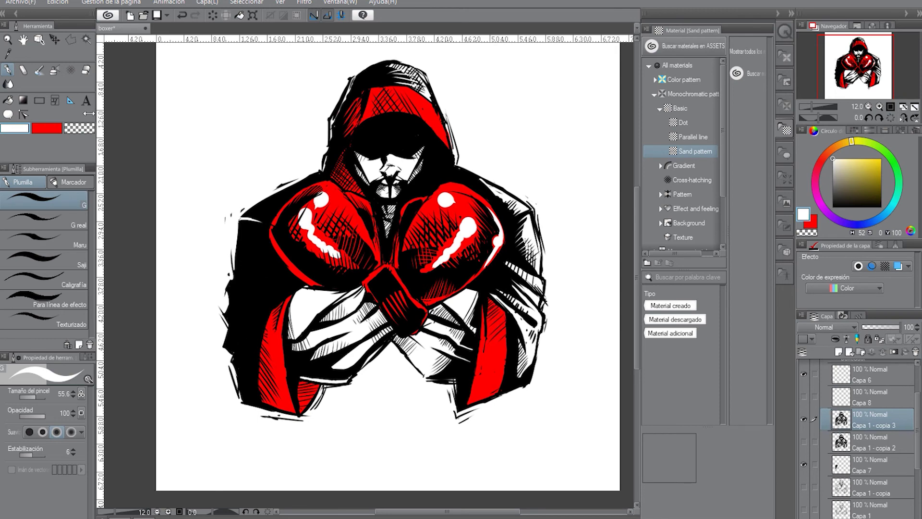
pyautogui.click(77, 129)
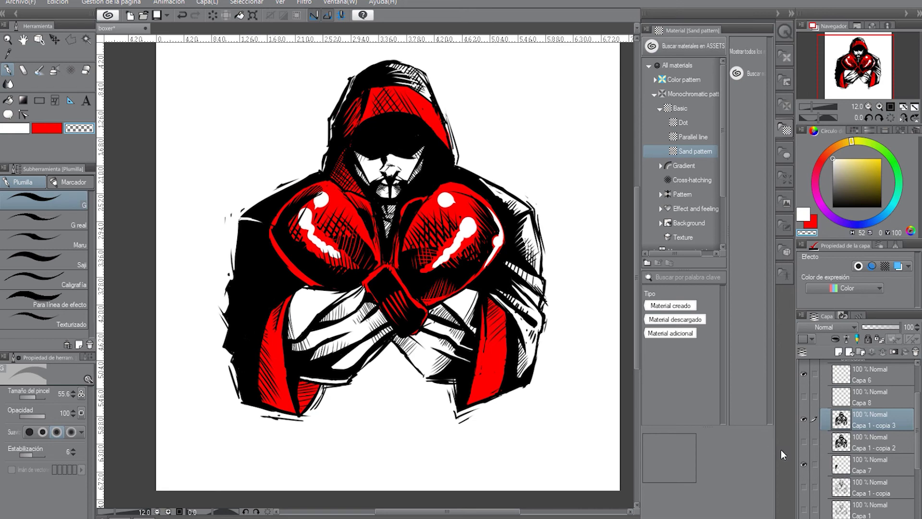
pyautogui.click(803, 464)
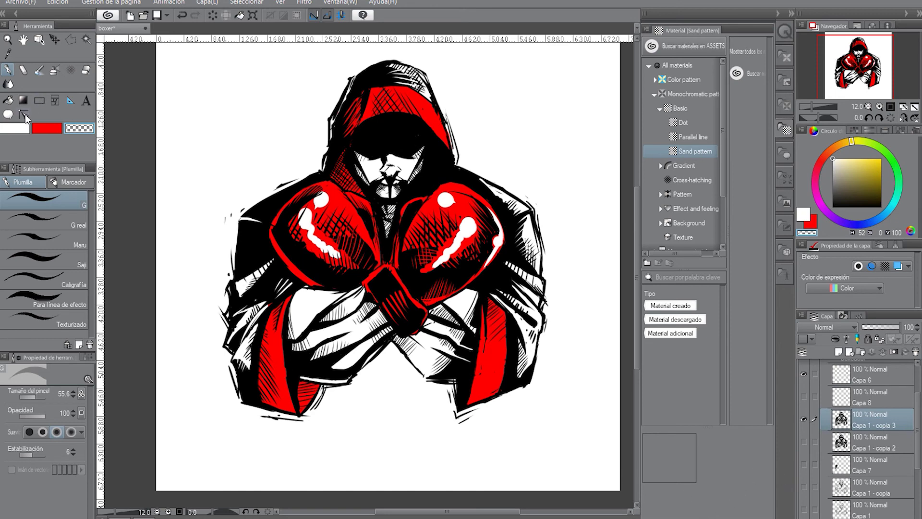
pyautogui.click(19, 129)
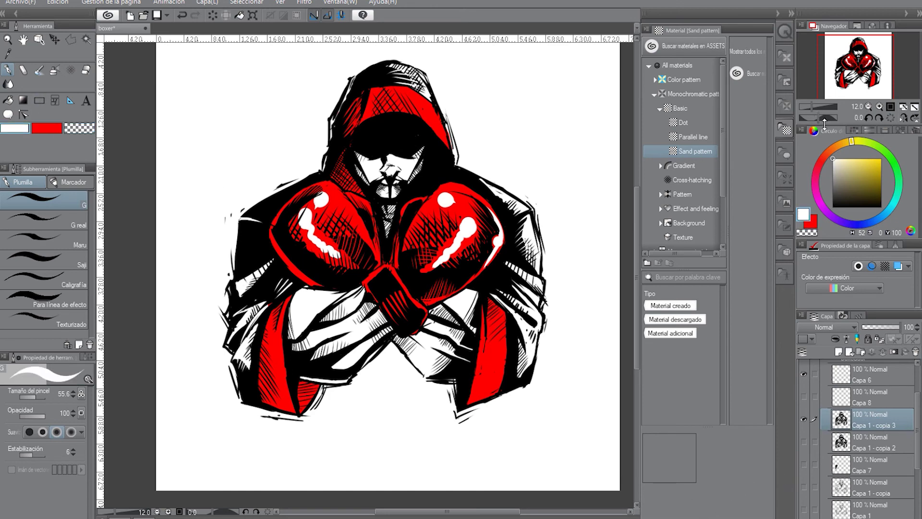
pyautogui.click(833, 207)
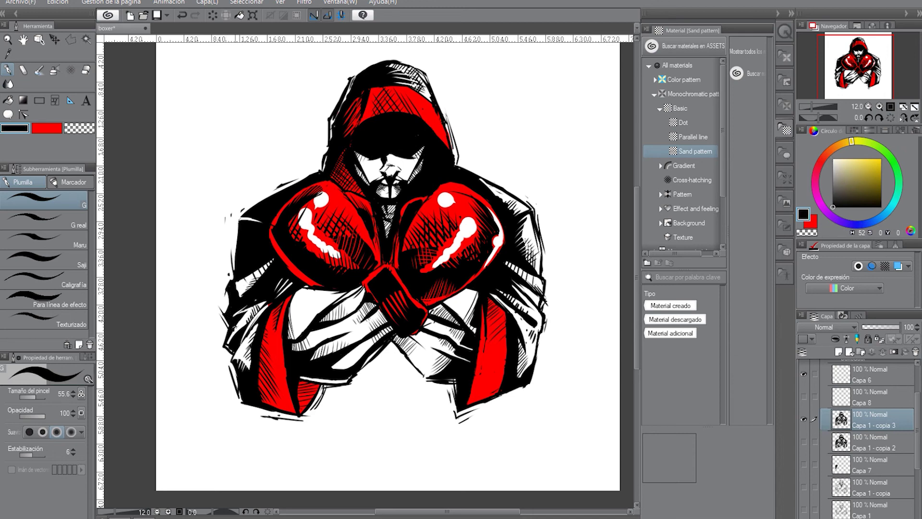
# Step: Fill the left sleeve with black on Capa 1 - copia 3 and carve thin fold lines through it in transparent colour
pyautogui.moveTo(228, 345)
pyautogui.mouseDown()
pyautogui.moveTo(247, 305)
pyautogui.moveTo(233, 360)
pyautogui.moveTo(237, 352)
pyautogui.moveTo(242, 377)
pyautogui.moveTo(259, 319)
pyautogui.moveTo(252, 325)
pyautogui.moveTo(264, 300)
pyautogui.mouseUp()
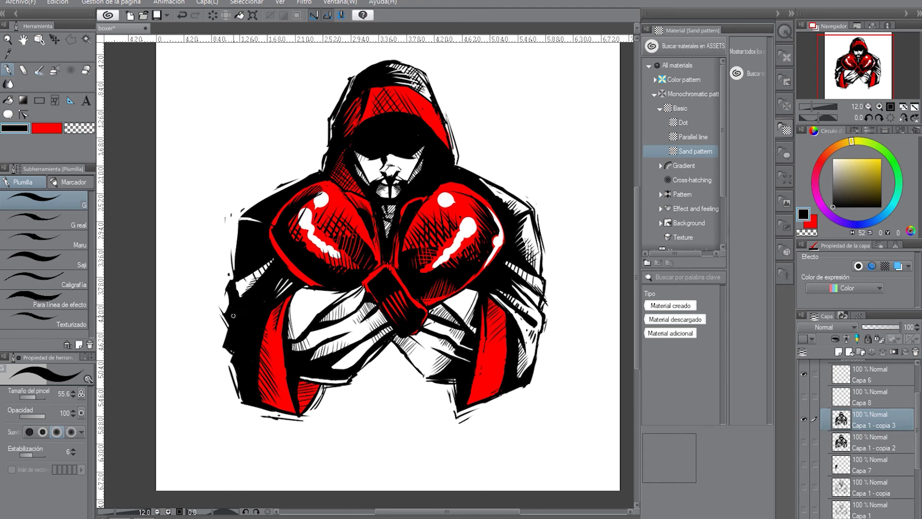
pyautogui.moveTo(244, 275)
pyautogui.mouseDown()
pyautogui.moveTo(252, 283)
pyautogui.moveTo(269, 262)
pyautogui.mouseUp()
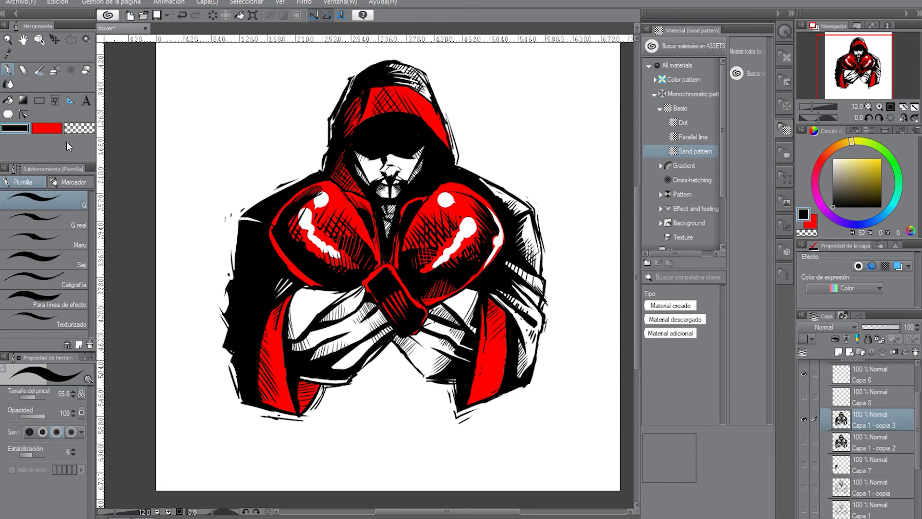
pyautogui.click(80, 130)
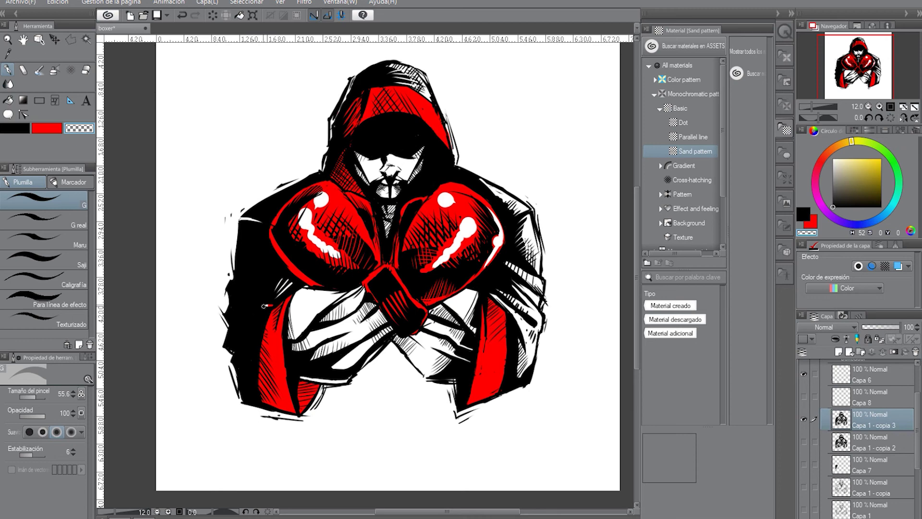
pyautogui.moveTo(266, 305); pyautogui.dragTo(246, 349)
pyautogui.moveTo(260, 314); pyautogui.dragTo(232, 351)
pyautogui.hotkey('ctrl', 'z')
pyautogui.moveTo(272, 257)
pyautogui.mouseDown()
pyautogui.moveTo(245, 277)
pyautogui.moveTo(250, 298)
pyautogui.mouseUp()
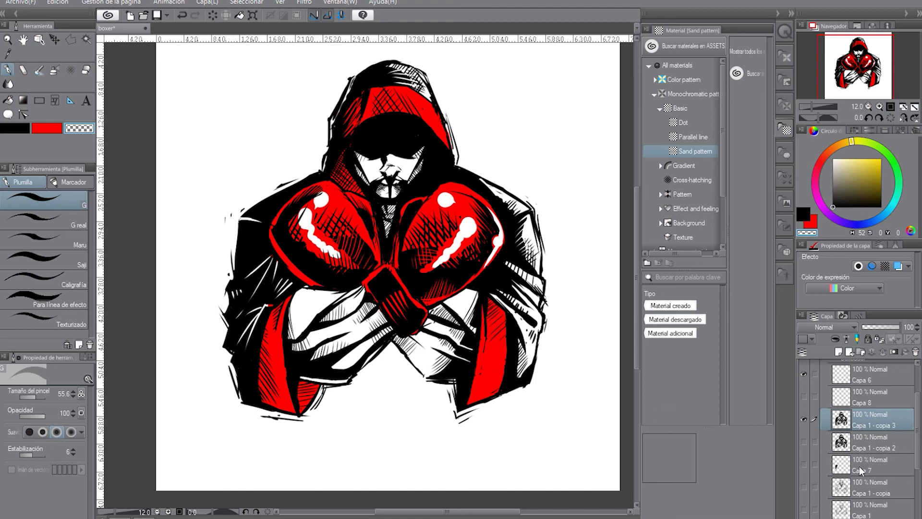
pyautogui.moveTo(917, 454); pyautogui.dragTo(917, 484)
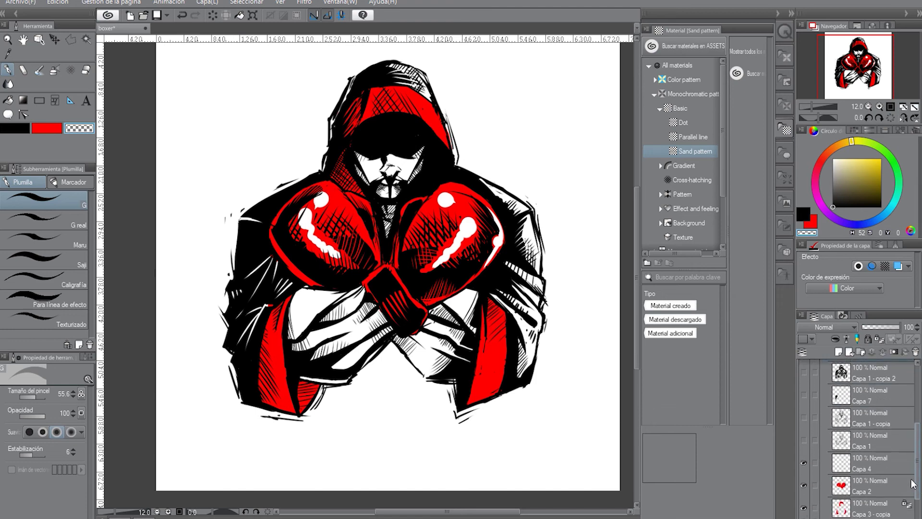
pyautogui.click(869, 505)
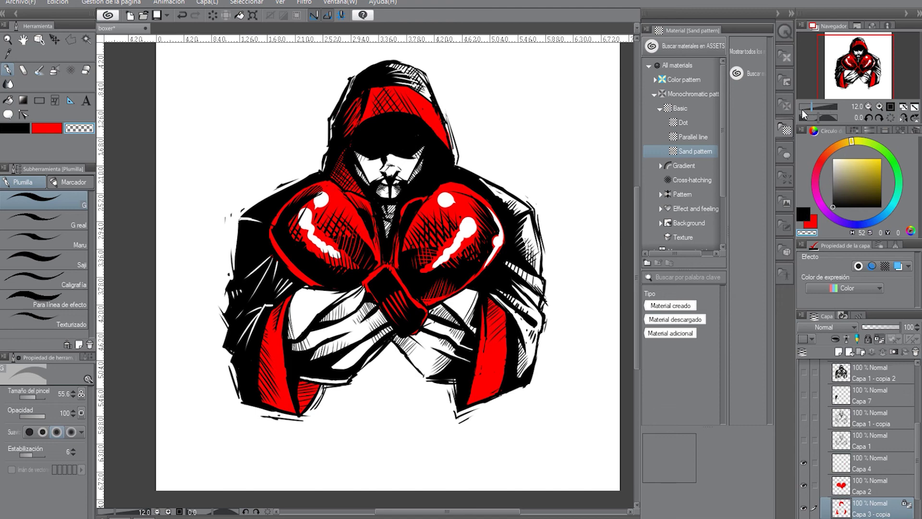
pyautogui.moveTo(816, 116); pyautogui.dragTo(818, 116)
pyautogui.click(854, 486)
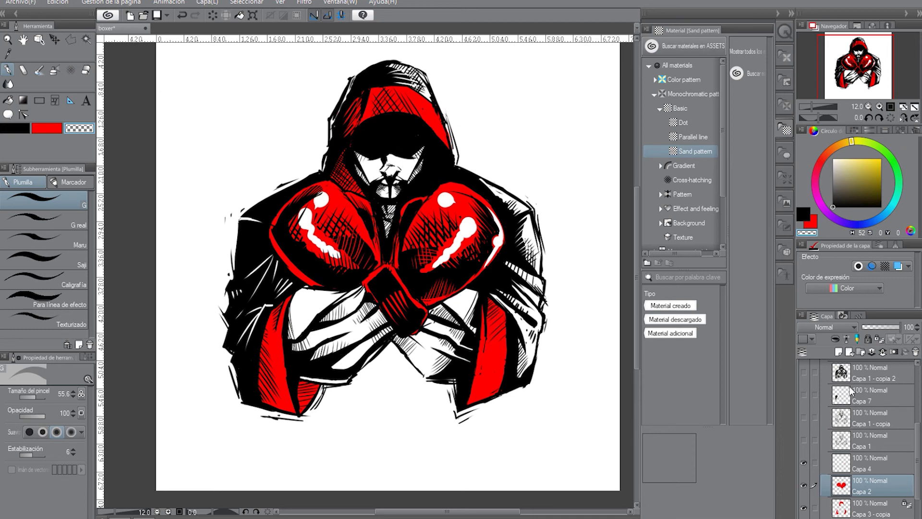
pyautogui.moveTo(919, 435); pyautogui.dragTo(877, 406)
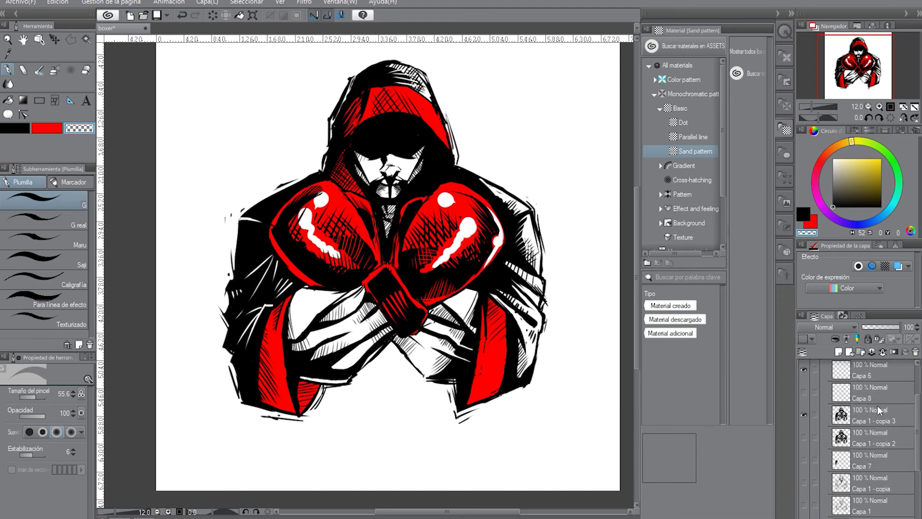
# Step: Reactivate Capa 1 - copia 3 with black and compare the left sleeve with and without the white strokes on Capa 8
pyautogui.click(869, 413)
pyautogui.click(21, 129)
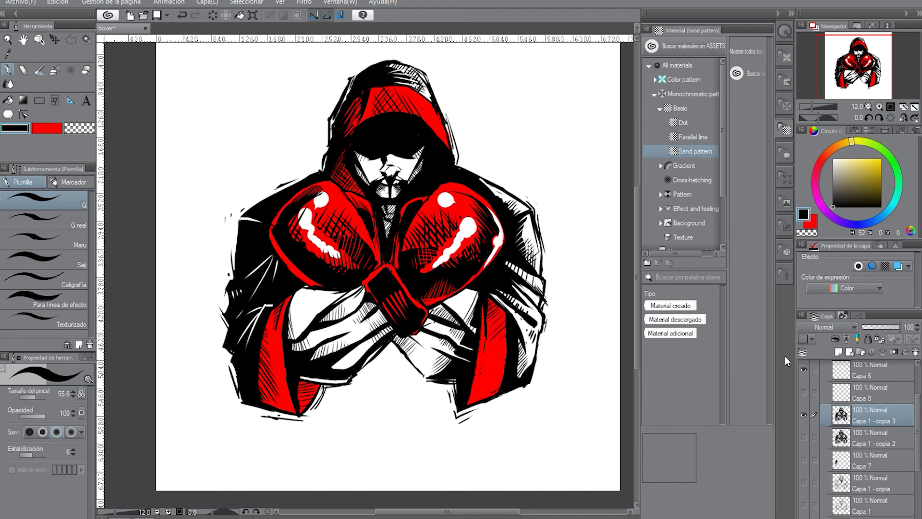
pyautogui.click(803, 391)
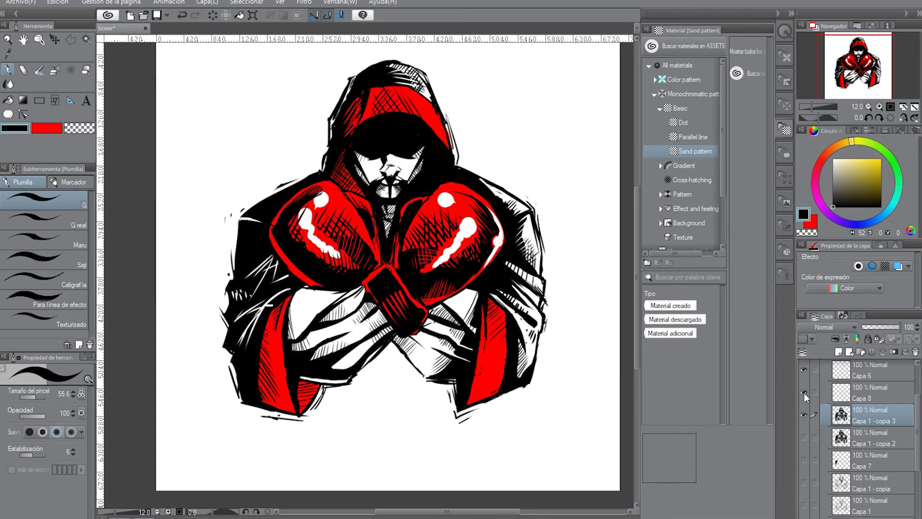
pyautogui.click(804, 393)
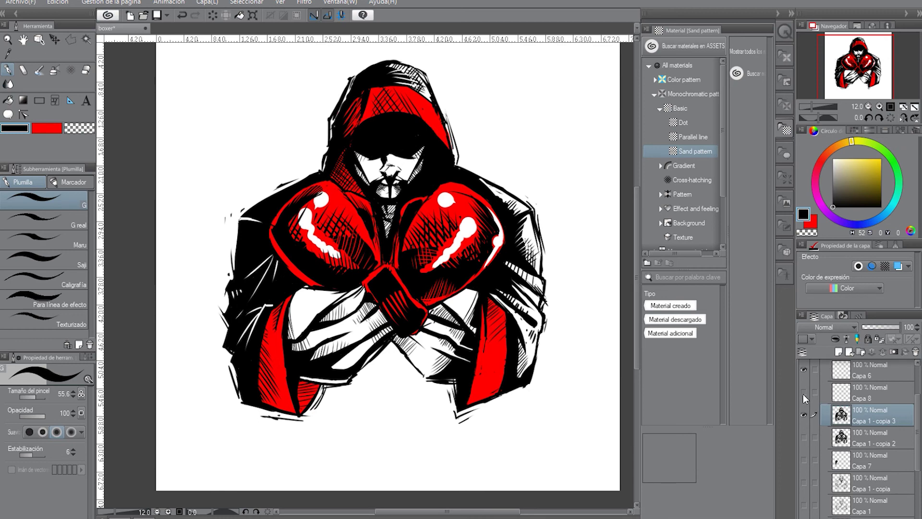
pyautogui.click(803, 392)
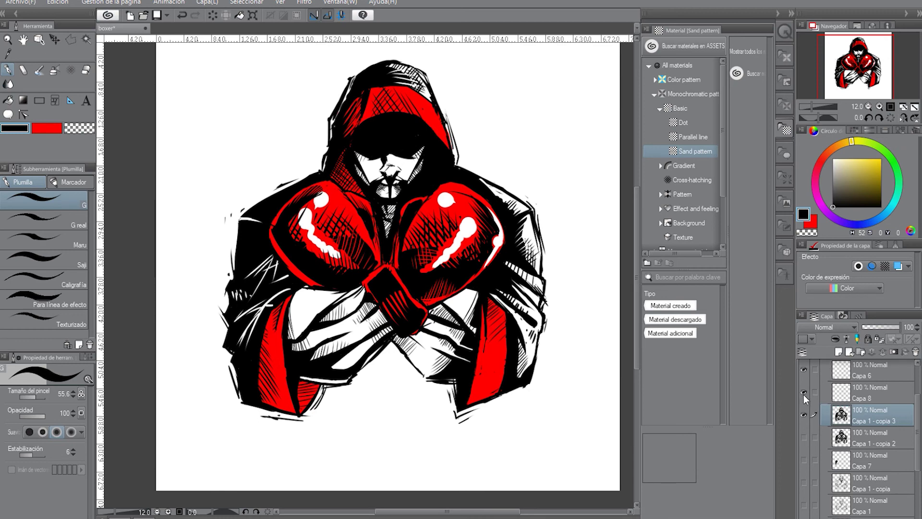
pyautogui.click(803, 393)
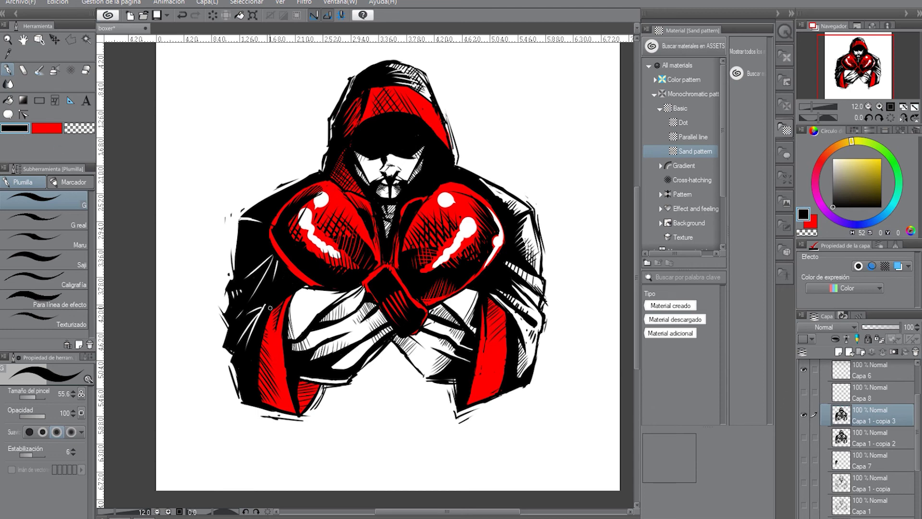
pyautogui.click(81, 130)
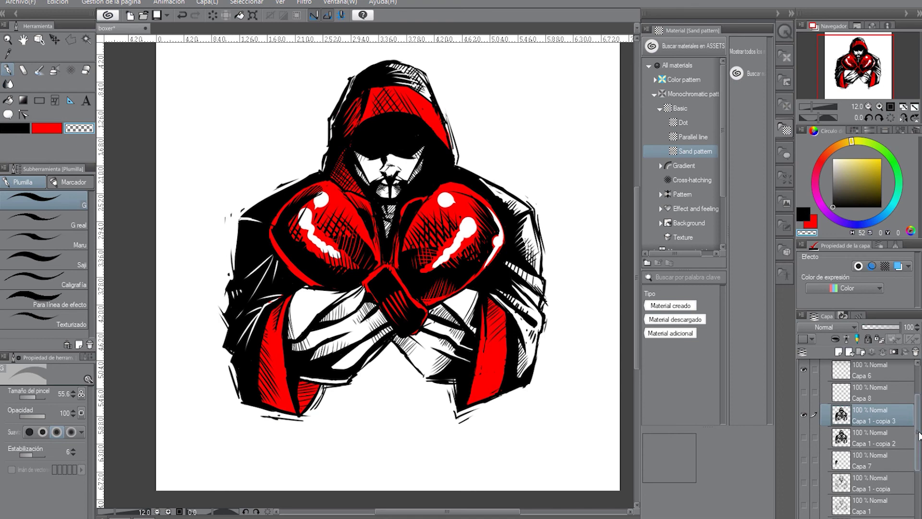
pyautogui.scroll(-3, 919, 435)
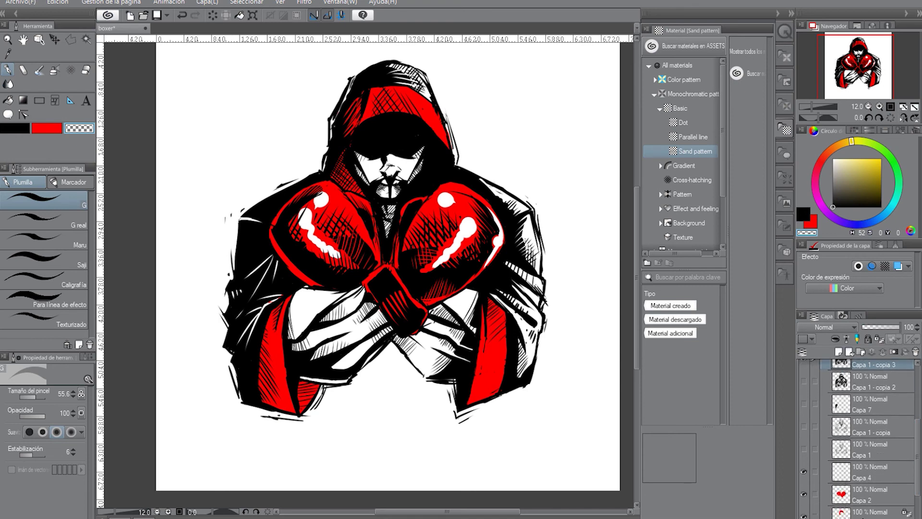
pyautogui.click(863, 517)
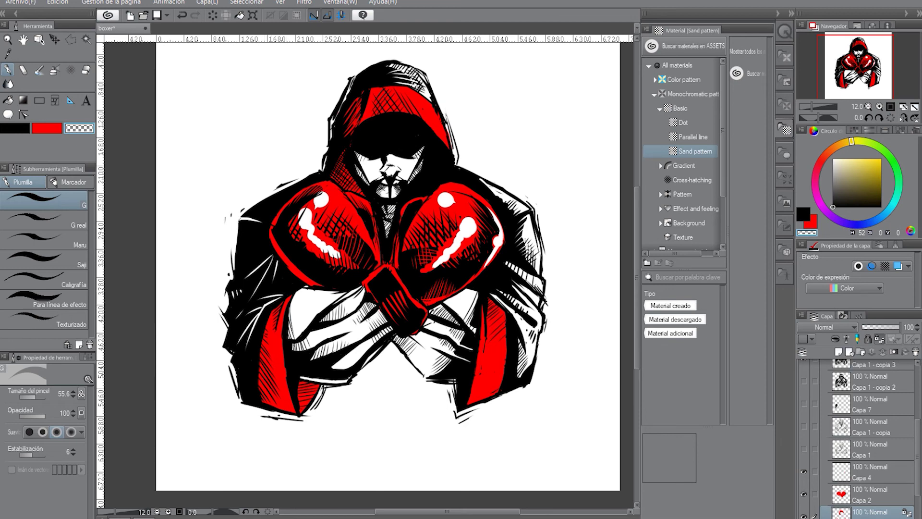
pyautogui.click(15, 129)
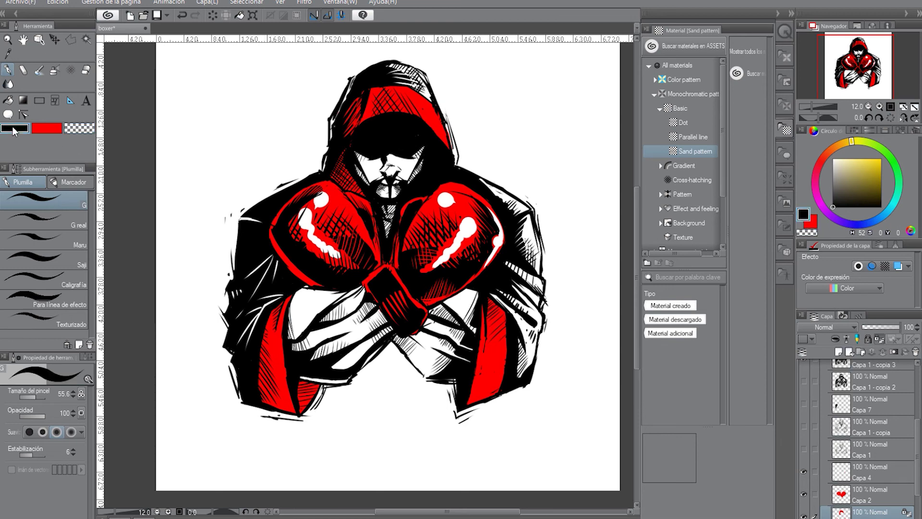
pyautogui.click(854, 383)
pyautogui.click(856, 365)
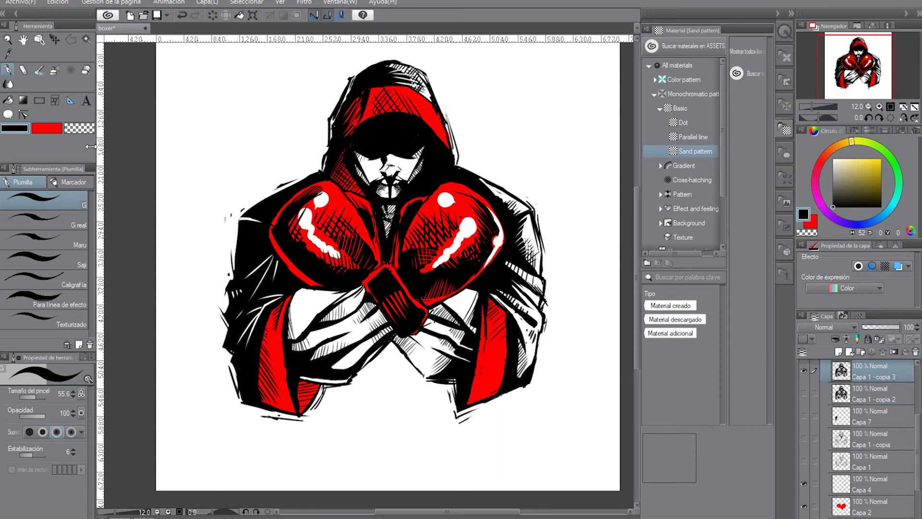
pyautogui.click(81, 128)
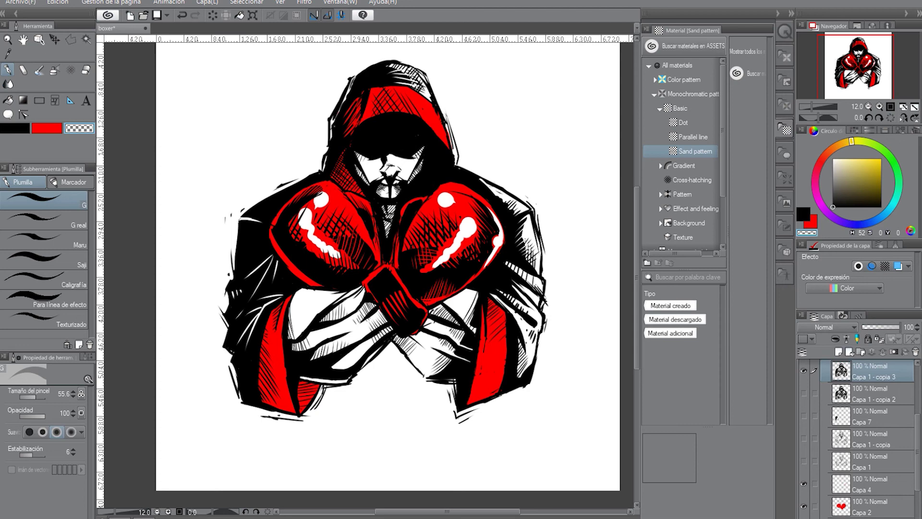
pyautogui.click(24, 129)
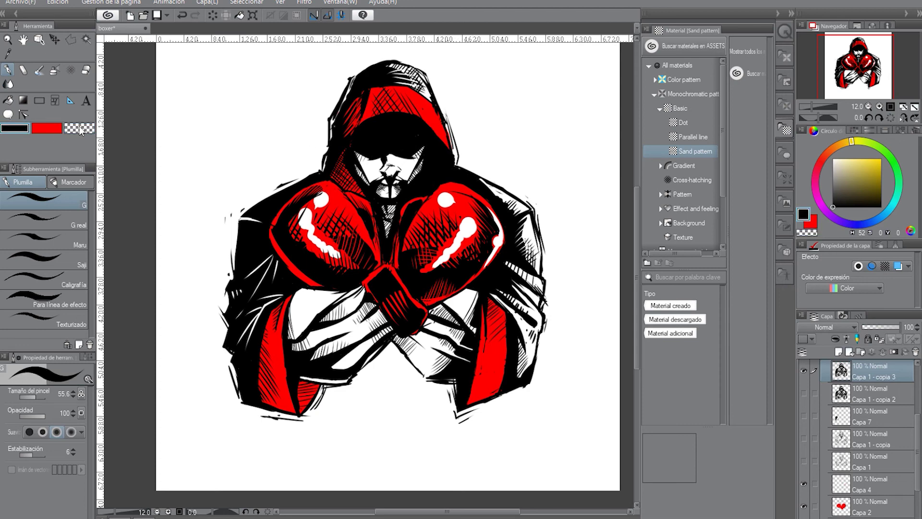
# Step: Try to carve a transparent highlight line along the lower right edge of the hood on Capa 1 - copia 3
pyautogui.press('c')
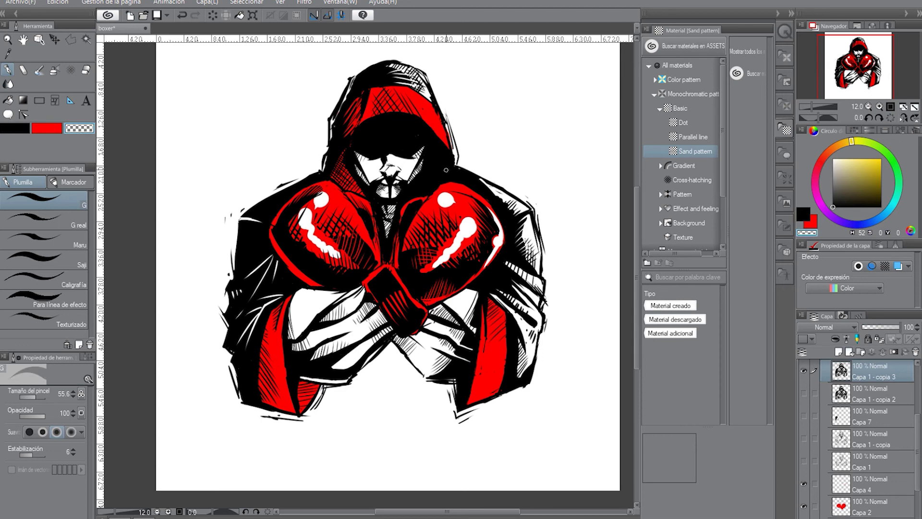
pyautogui.moveTo(445, 169); pyautogui.dragTo(413, 196)
pyautogui.hotkey('ctrl', 'z')
pyautogui.moveTo(448, 168); pyautogui.dragTo(426, 187)
pyautogui.hotkey('ctrl', 'z')
pyautogui.hotkey('ctrl', 'z')
pyautogui.moveTo(446, 169)
pyautogui.mouseDown()
pyautogui.moveTo(419, 203)
pyautogui.moveTo(449, 169)
pyautogui.moveTo(434, 183)
pyautogui.mouseUp()
pyautogui.hotkey('ctrl', 'z')
pyautogui.click(867, 508)
pyautogui.click(866, 517)
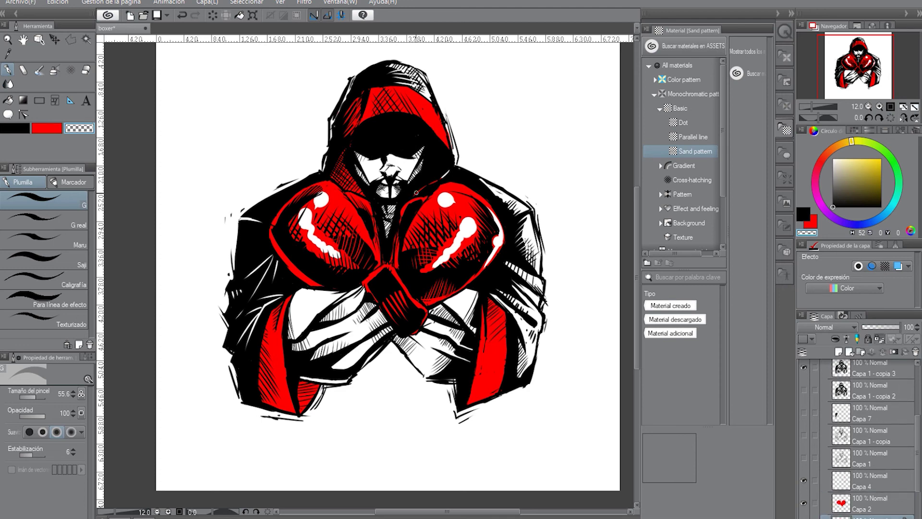
pyautogui.click(856, 502)
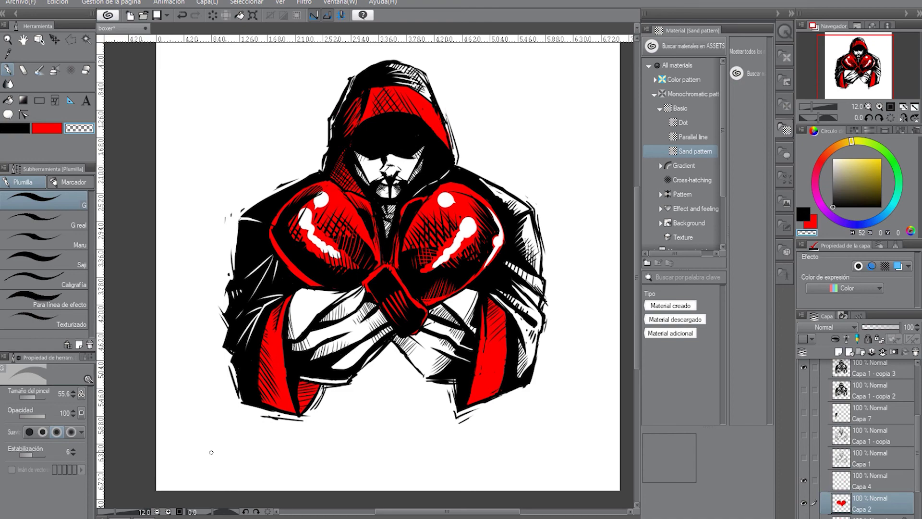
pyautogui.moveTo(811, 104); pyautogui.dragTo(811, 102)
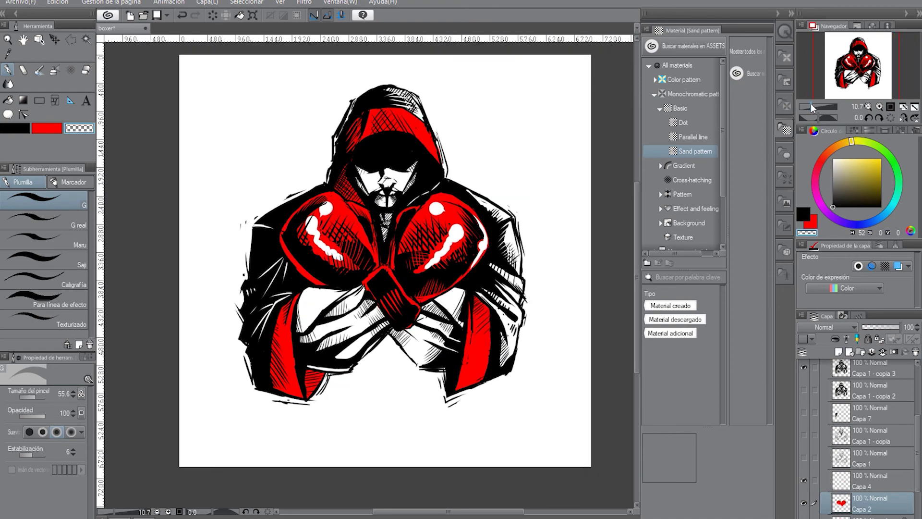
# Step: Darken the undersides of both forearms with black shadows on Capa 1 - copia 3 and add fine hatching at brush size 23.9
pyautogui.click(859, 373)
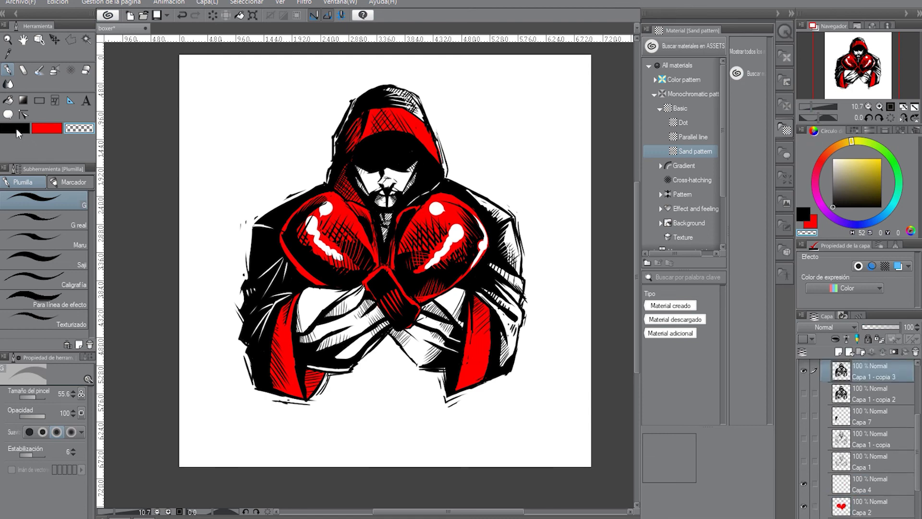
pyautogui.click(15, 128)
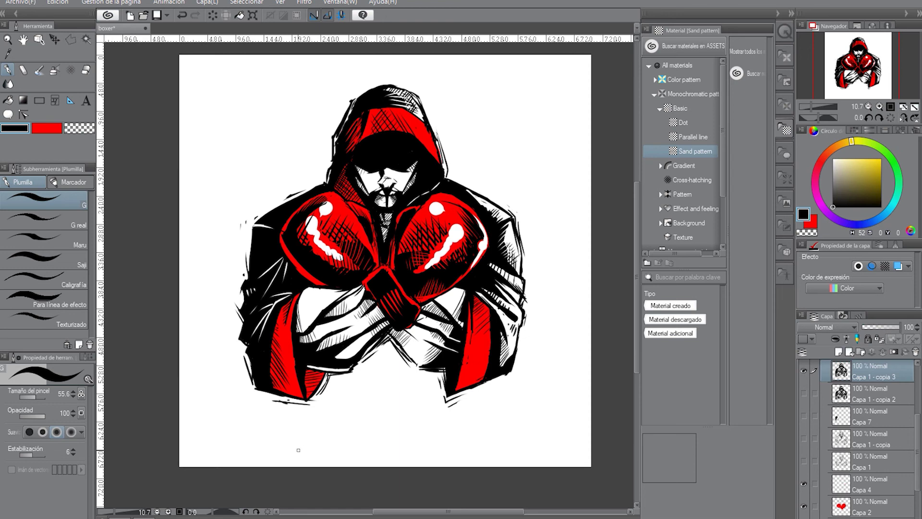
pyautogui.click(79, 128)
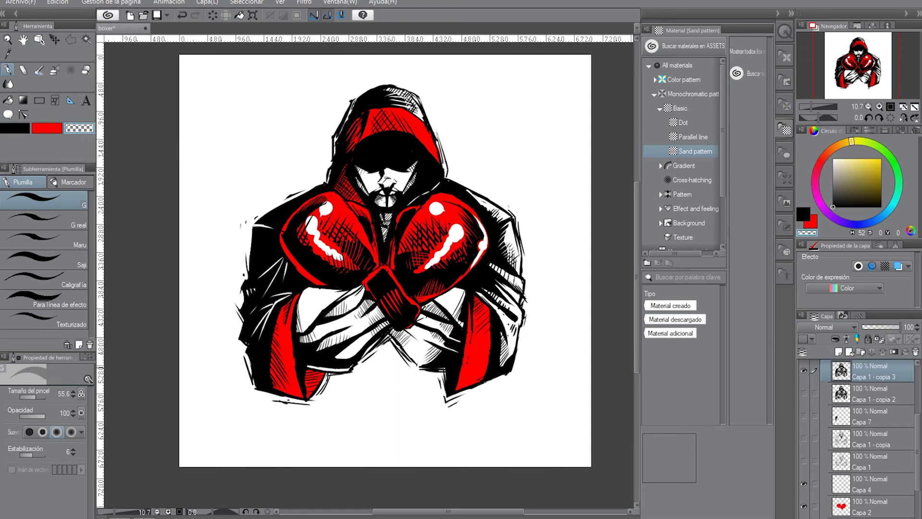
pyautogui.click(12, 127)
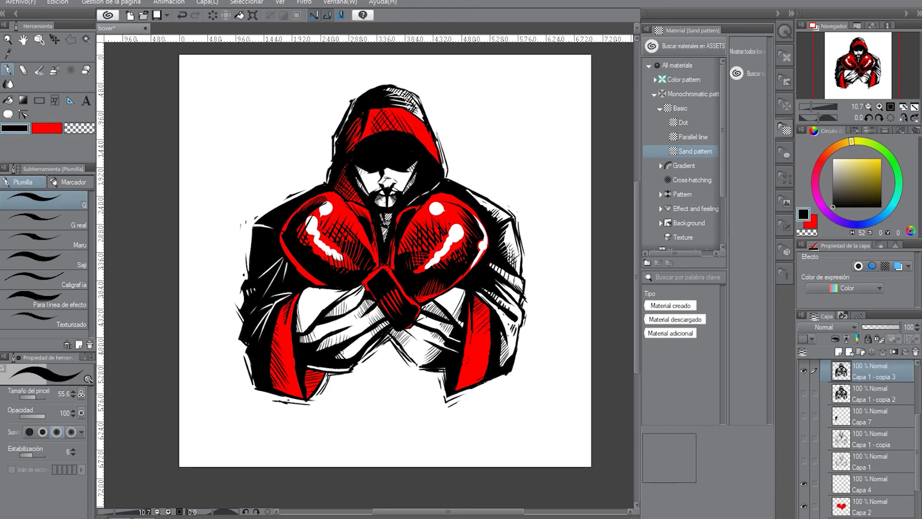
pyautogui.moveTo(343, 349); pyautogui.dragTo(355, 356)
pyautogui.moveTo(398, 332)
pyautogui.mouseDown()
pyautogui.moveTo(426, 357)
pyautogui.moveTo(402, 333)
pyautogui.moveTo(423, 367)
pyautogui.moveTo(435, 358)
pyautogui.moveTo(423, 348)
pyautogui.mouseUp()
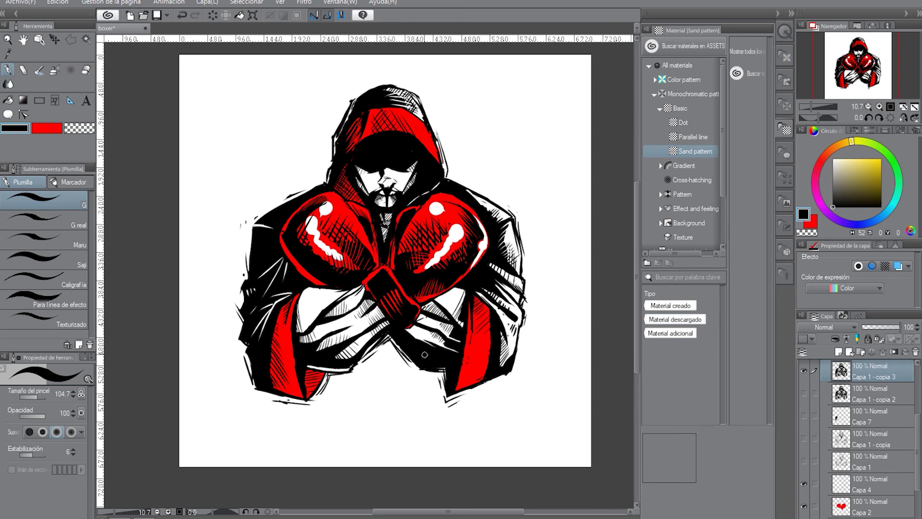
pyautogui.hotkey('ctrl', 'z')
pyautogui.moveTo(439, 350); pyautogui.dragTo(402, 332)
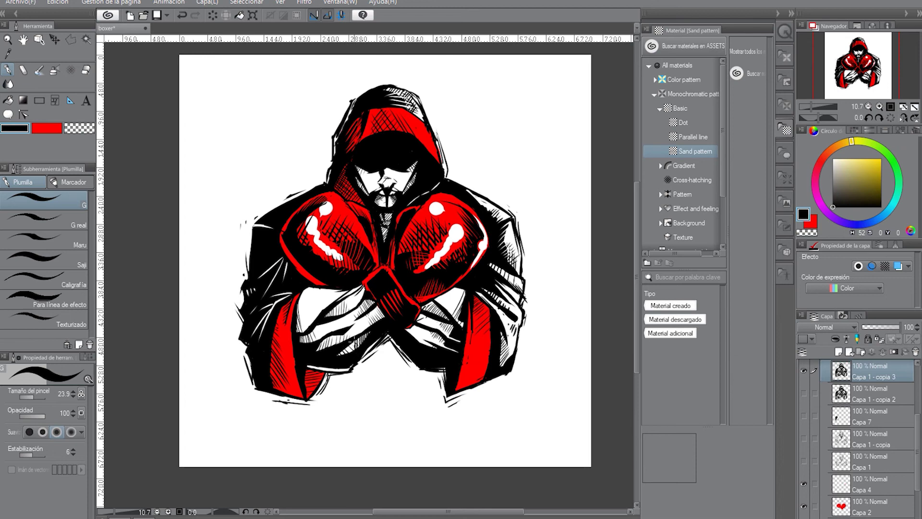
pyautogui.moveTo(352, 341); pyautogui.dragTo(338, 354)
# Step: Try a transparent-colour touch-up where the forearms cross and compare the drawing with and without it
pyautogui.click(76, 128)
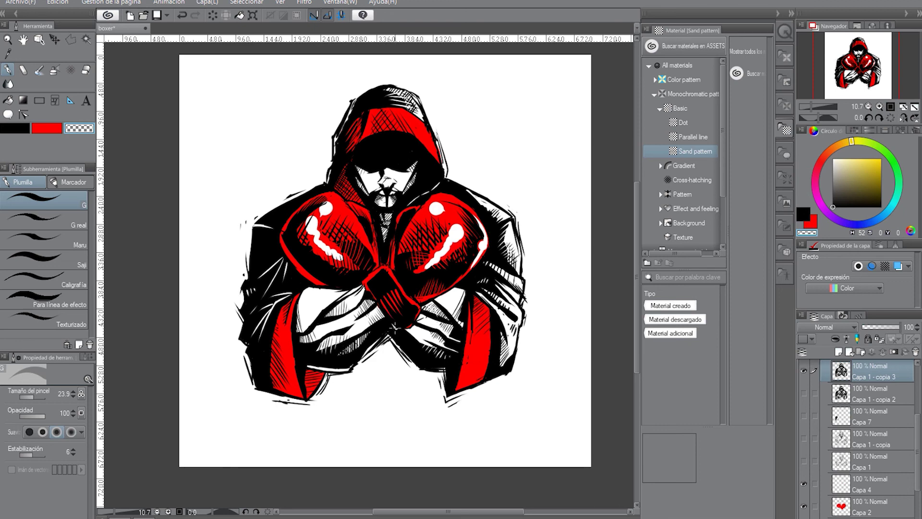
pyautogui.hotkey('ctrl', 'z')
pyautogui.hotkey('ctrl', 'y')
pyautogui.hotkey('ctrl', 'z')
pyautogui.hotkey('ctrl', 'y')
pyautogui.hotkey('ctrl', 'z')
pyautogui.hotkey('ctrl', 'y')
pyautogui.hotkey('ctrl', 'z')
# Step: Add a small red touch-up stroke on Capa 2 just below the cuff where the forearms cross
pyautogui.click(859, 507)
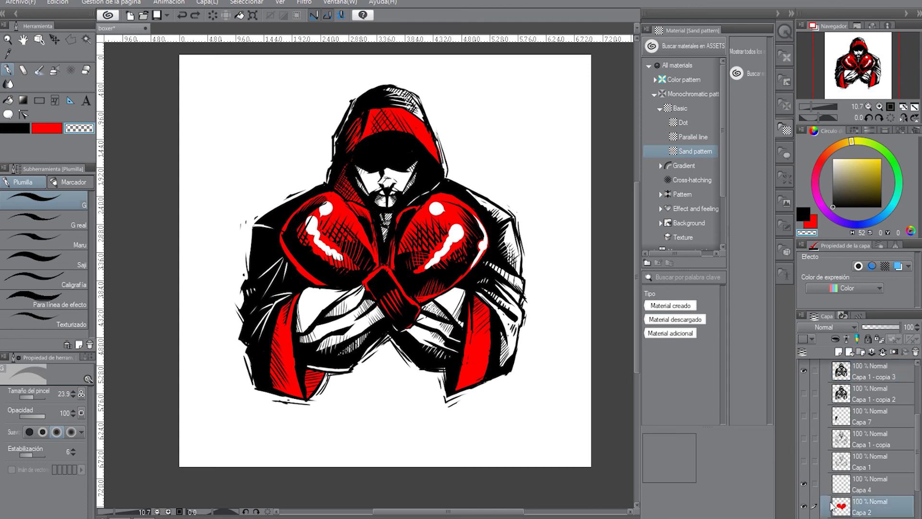
pyautogui.click(53, 130)
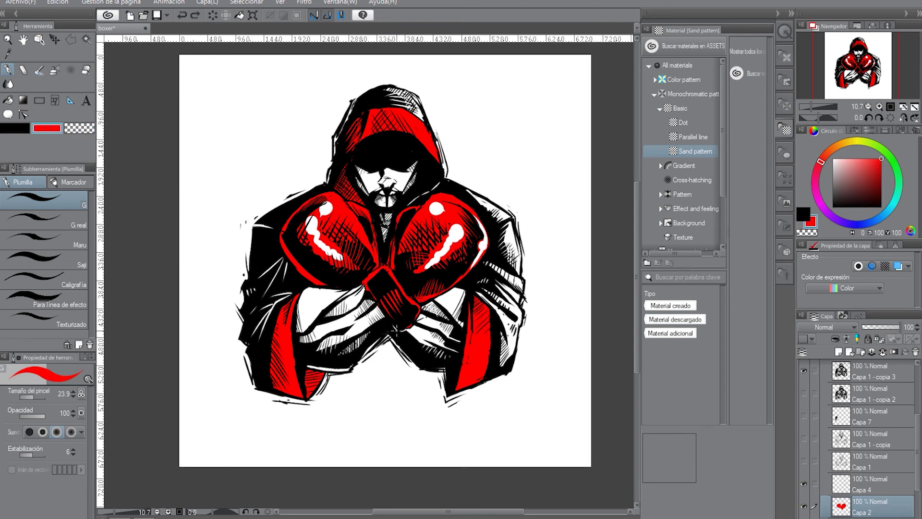
pyautogui.moveTo(393, 329); pyautogui.dragTo(389, 325)
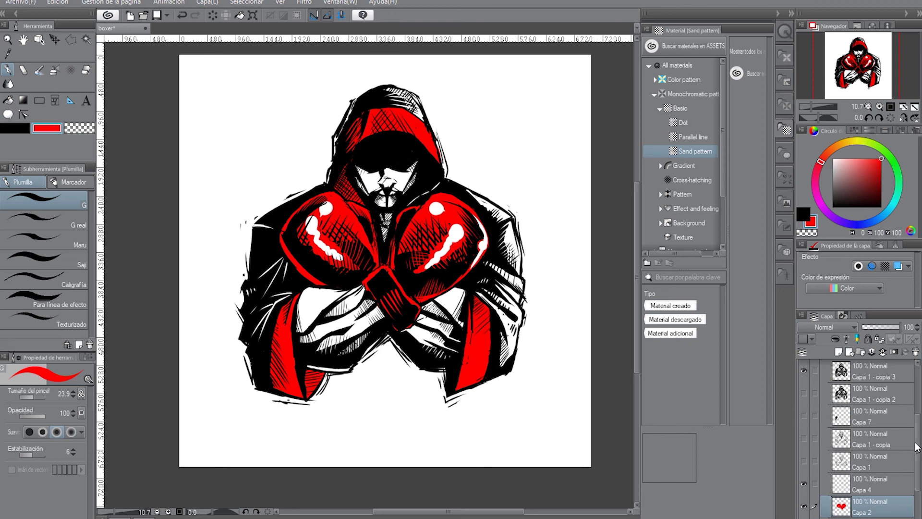
# Step: Select Capa 6, set the main drawing colour to white and compare the drawing with and without that layer
pyautogui.moveTo(917, 447); pyautogui.dragTo(917, 425)
pyautogui.click(845, 438)
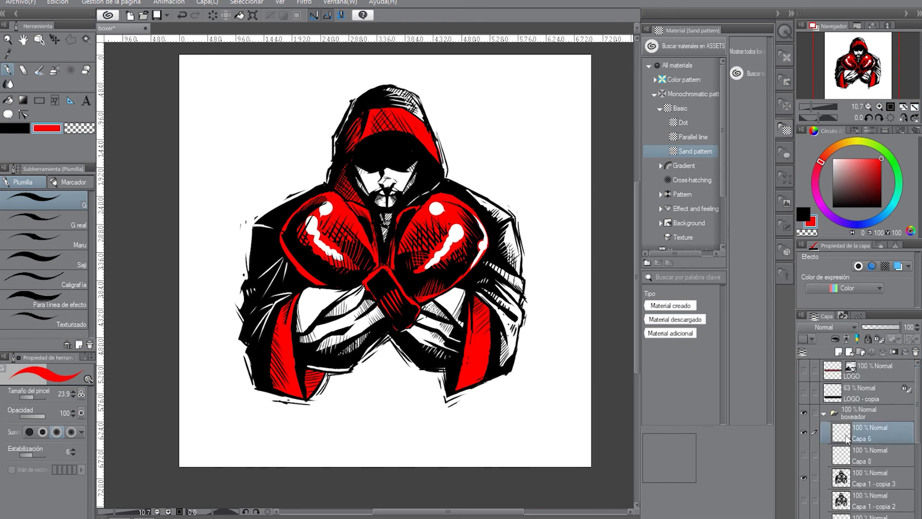
pyautogui.click(19, 128)
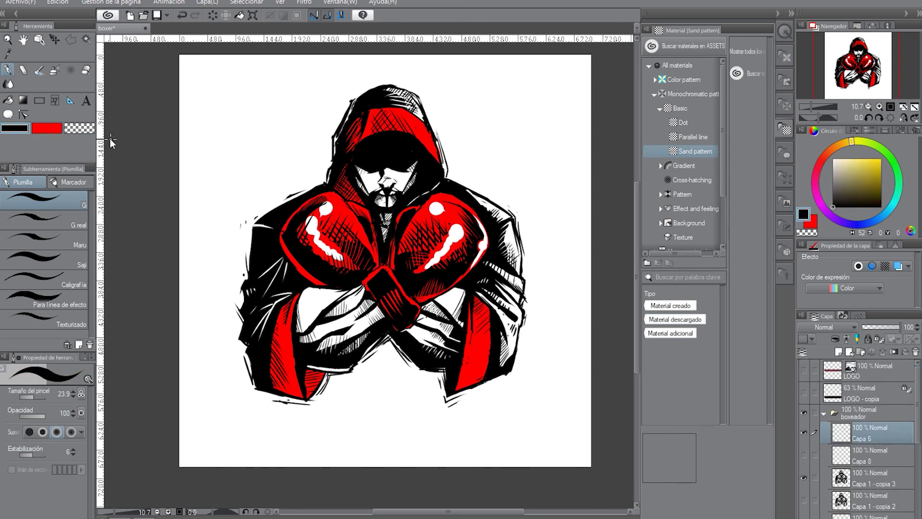
pyautogui.click(833, 159)
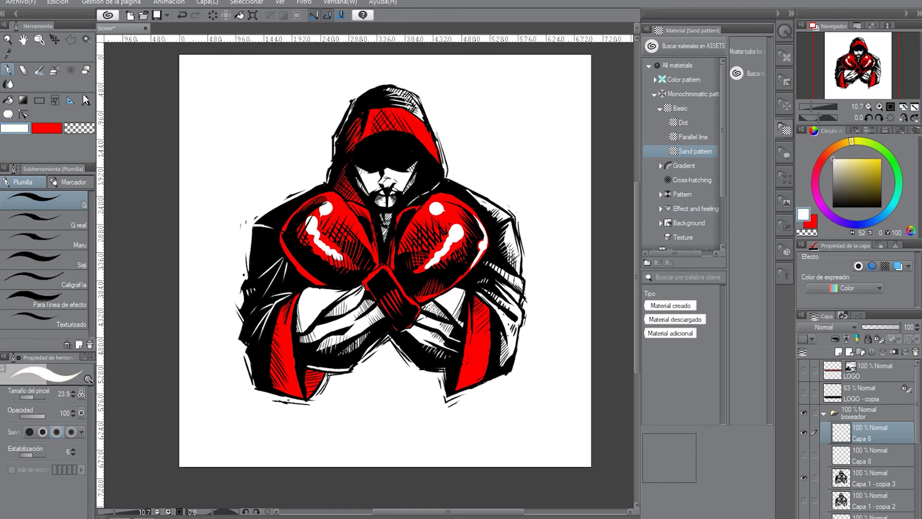
pyautogui.click(804, 432)
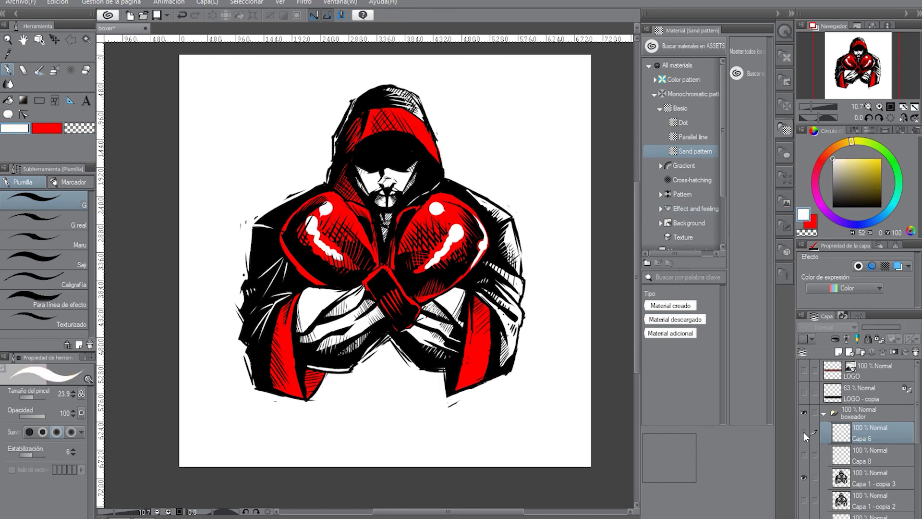
pyautogui.click(803, 431)
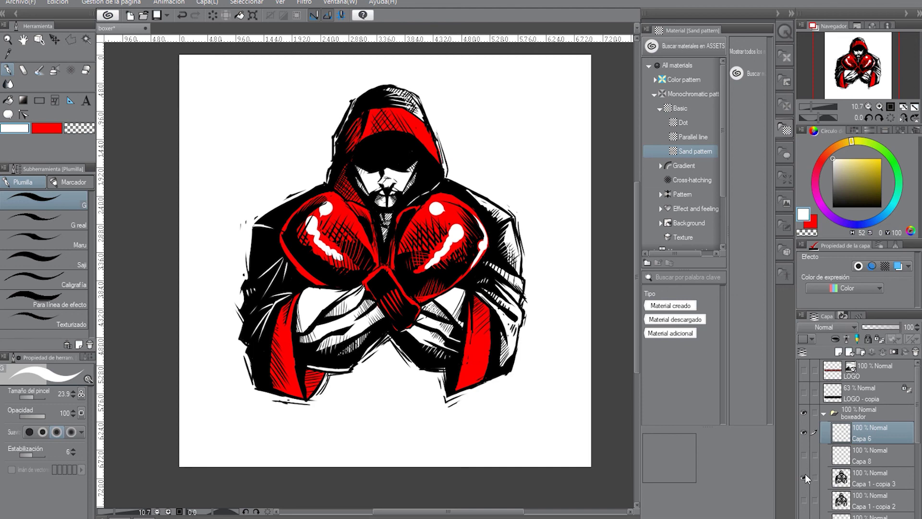
# Step: Select Capa 4 and compare the drawing with and without it
pyautogui.moveTo(917, 404); pyautogui.dragTo(917, 456)
pyautogui.click(886, 480)
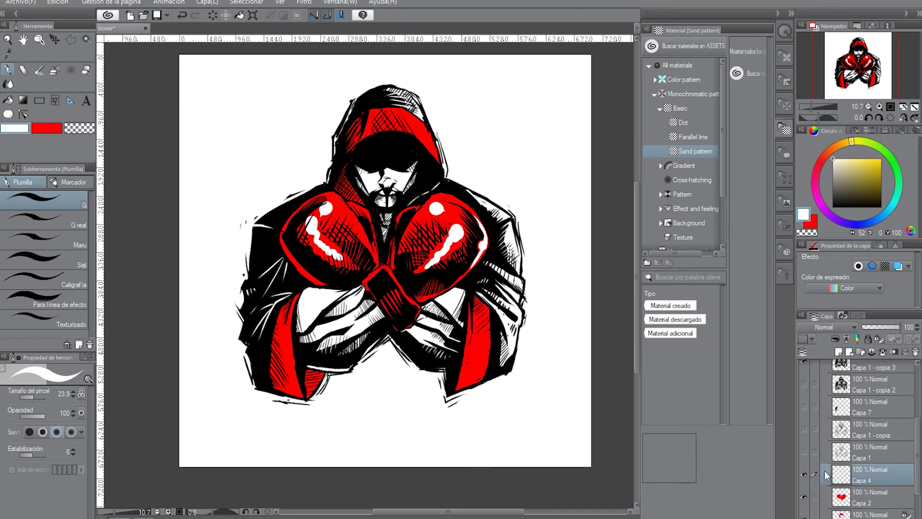
pyautogui.click(803, 475)
pyautogui.click(804, 474)
# Step: Try white sparkle rays around the right glove's large highlight with Capa 4 moved above Capa 1 - copia 3
pyautogui.moveTo(458, 231); pyautogui.dragTo(469, 219)
pyautogui.moveTo(840, 478); pyautogui.dragTo(826, 391)
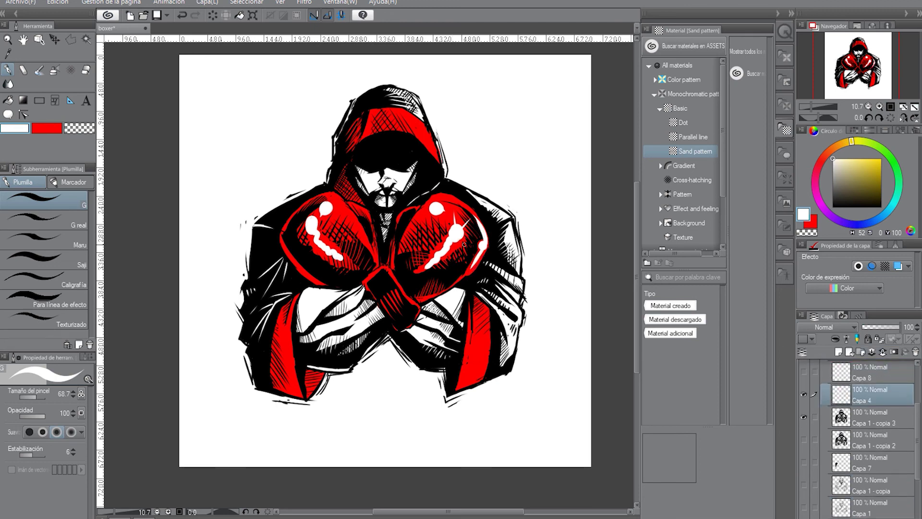
pyautogui.moveTo(458, 233); pyautogui.dragTo(468, 264)
pyautogui.moveTo(452, 230)
pyautogui.mouseDown()
pyautogui.moveTo(427, 230)
pyautogui.moveTo(475, 230)
pyautogui.mouseUp()
pyautogui.hotkey('ctrl', 'z')
pyautogui.hotkey('ctrl', 'z')
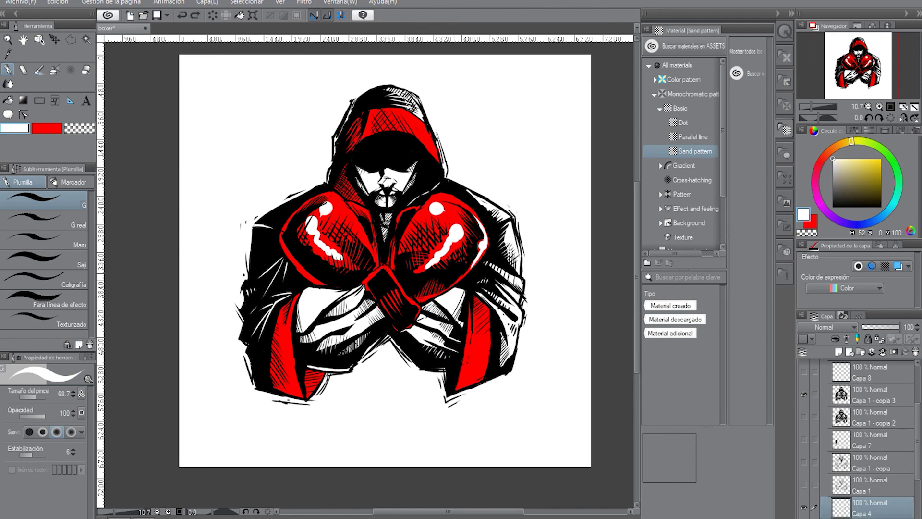
# Step: Move Capa 4 above Capa 1 - copia 3 and paint a white starburst around the right glove's highlight at brush size 68.7
pyautogui.moveTo(841, 506); pyautogui.dragTo(835, 389)
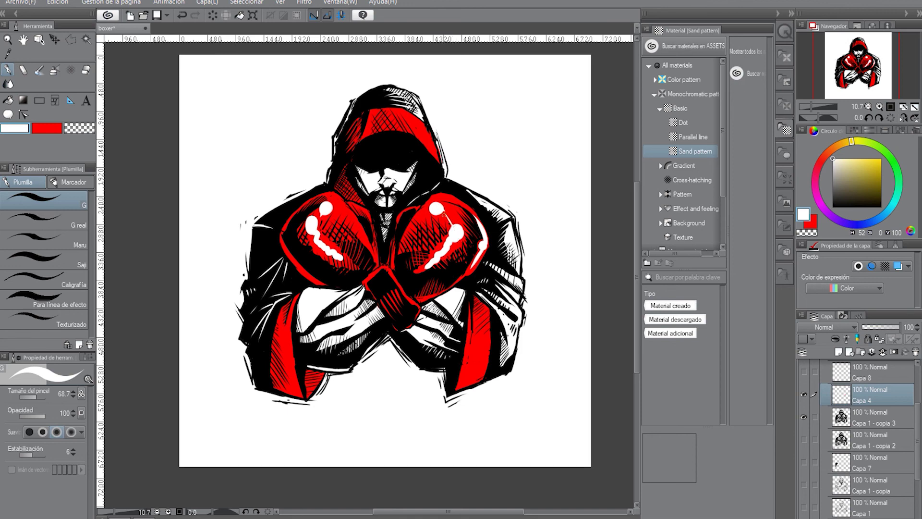
pyautogui.moveTo(458, 233)
pyautogui.mouseDown()
pyautogui.moveTo(476, 262)
pyautogui.moveTo(470, 256)
pyautogui.moveTo(485, 212)
pyautogui.mouseUp()
pyautogui.hotkey('ctrl', 'z')
pyautogui.hotkey('ctrl', 'z')
pyautogui.hotkey('ctrl', 'z')
pyautogui.hotkey('ctrl', 'z')
pyautogui.moveTo(452, 231)
pyautogui.mouseDown()
pyautogui.moveTo(433, 223)
pyautogui.moveTo(483, 240)
pyautogui.mouseUp()
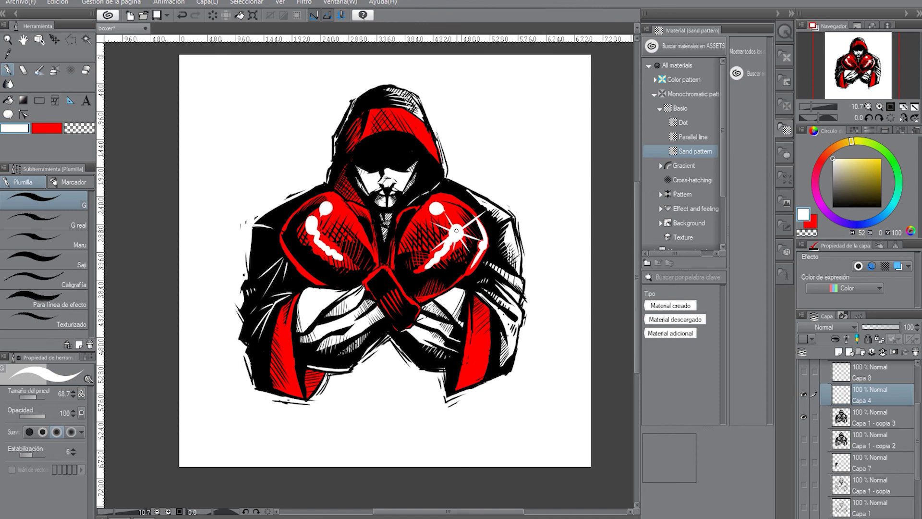
pyautogui.moveTo(457, 231); pyautogui.dragTo(461, 214)
# Step: Add small white dots at the lower ends of the highlights on both gloves
pyautogui.moveTo(342, 258); pyautogui.dragTo(349, 260)
pyautogui.click(419, 271)
pyautogui.click(415, 271)
# Step: Show the LOGO and LOGO - copia layers and compare the whole illustration with and without them
pyautogui.moveTo(811, 104); pyautogui.dragTo(812, 102)
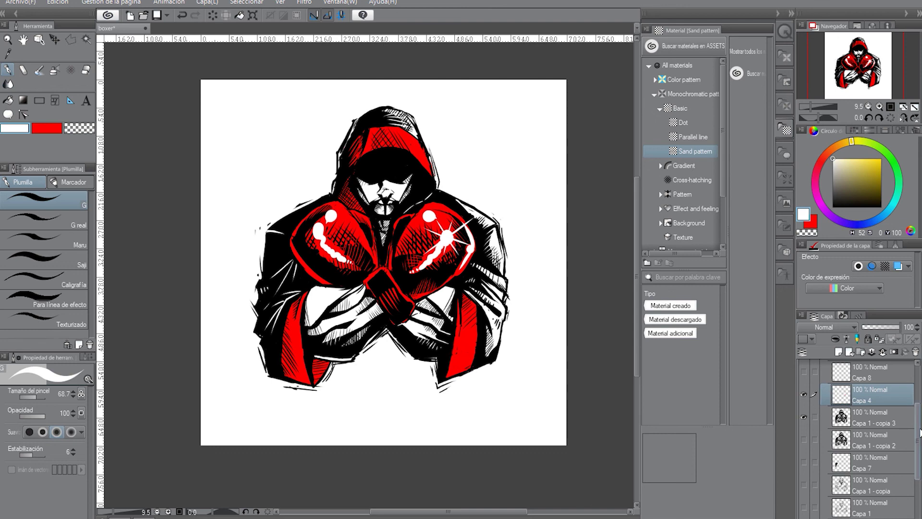
pyautogui.scroll(3, 897, 386)
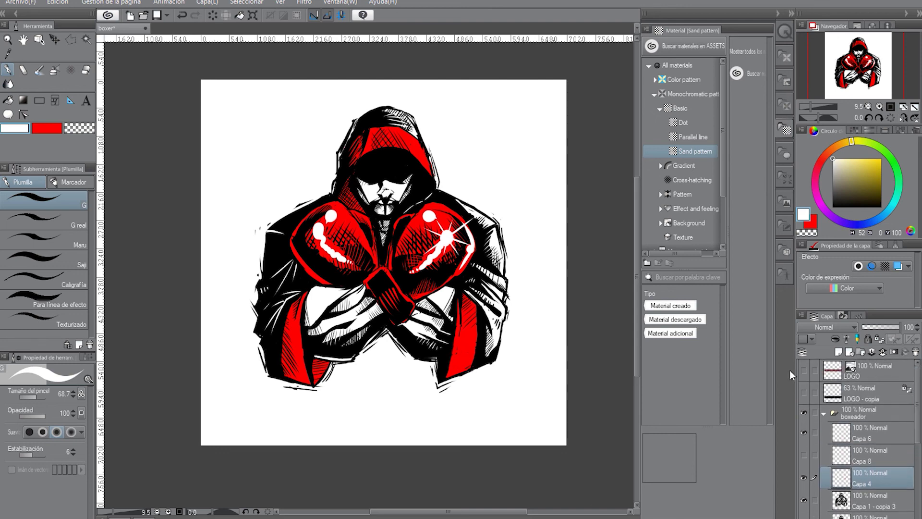
pyautogui.click(803, 388)
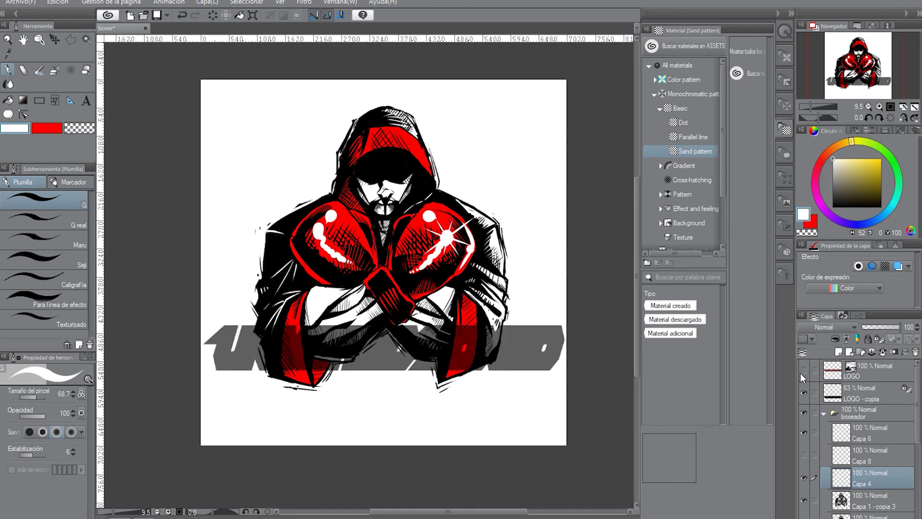
pyautogui.click(803, 370)
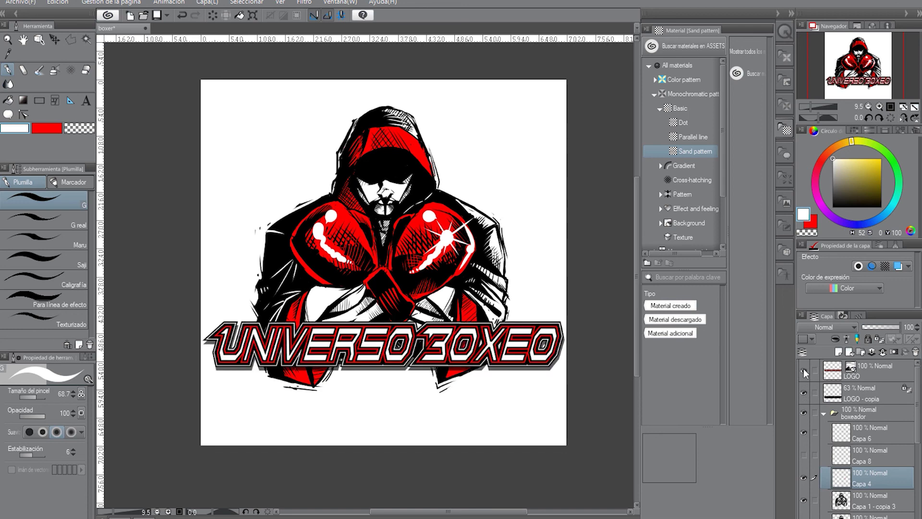
pyautogui.click(803, 369)
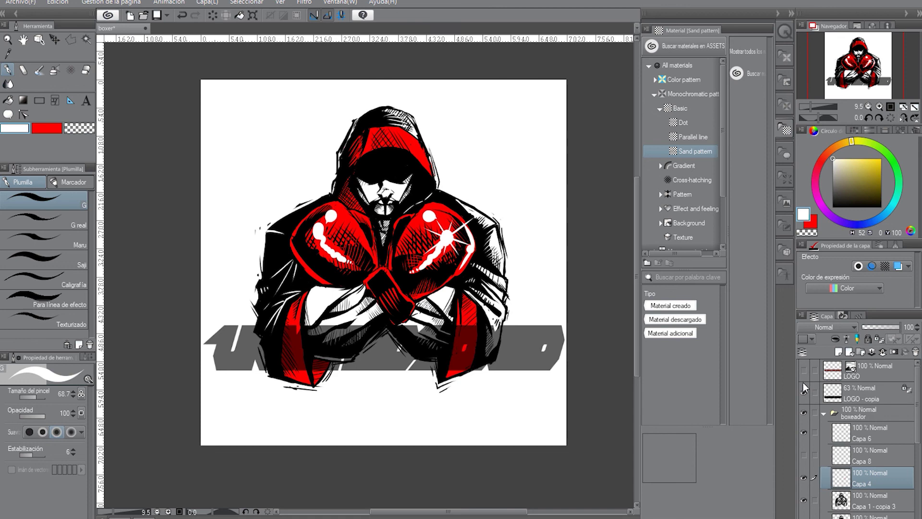
pyautogui.click(802, 391)
pyautogui.click(803, 391)
pyautogui.click(803, 370)
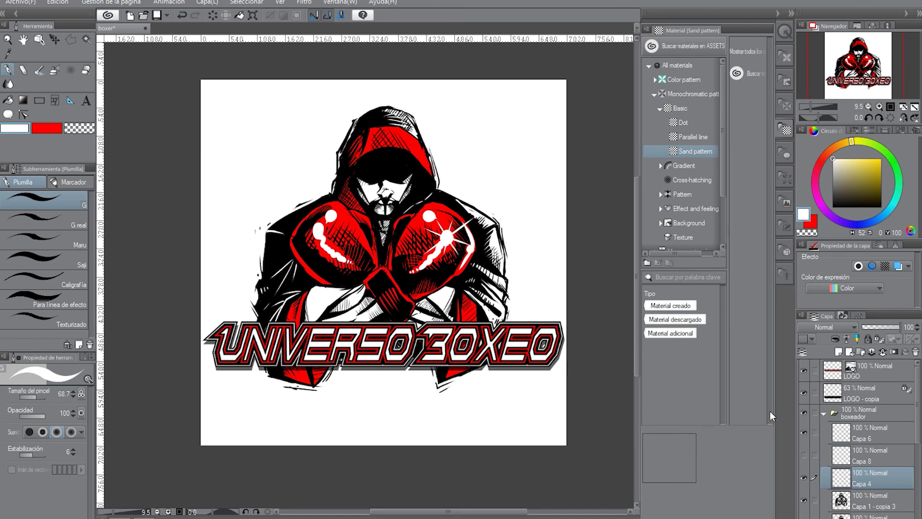
# Step: Try raising the LOGO and LOGO - copia layers together over the boxer's forearms up to the gloves' lower edge
pyautogui.click(832, 375)
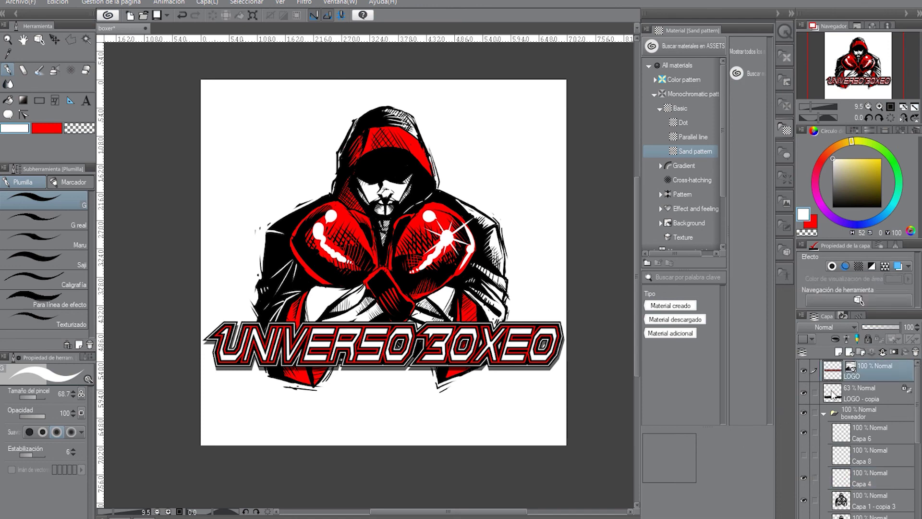
pyautogui.keyDown('ctrl'); pyautogui.click(831, 397); pyautogui.keyUp('ctrl')
pyautogui.click(56, 39)
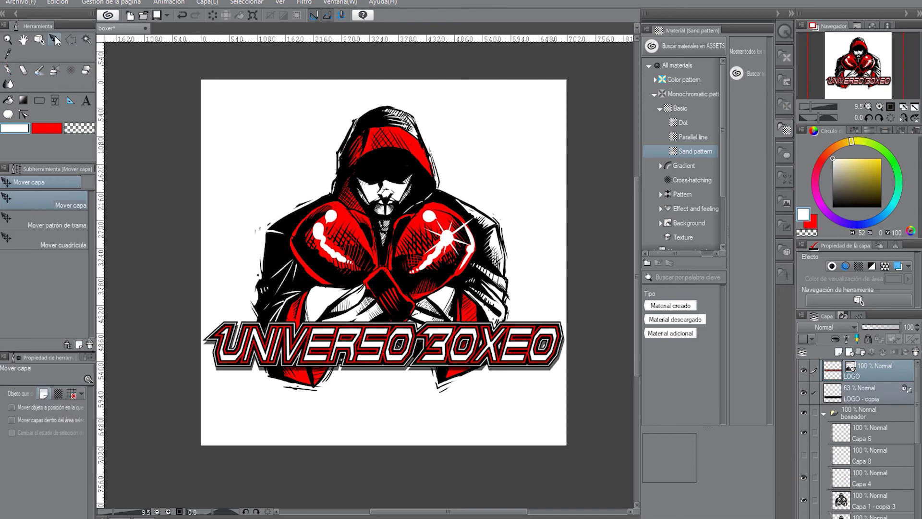
pyautogui.press('Up')
pyautogui.press('Up')
pyautogui.press('Up')
pyautogui.press('Up')
pyautogui.press('Up')
pyautogui.press('Up')
pyautogui.press('Up')
pyautogui.press('Up')
pyautogui.press('Up')
pyautogui.press('Up')
pyautogui.press('Up')
pyautogui.press('Up')
pyautogui.press('Up')
pyautogui.press('Up')
pyautogui.press('Up')
pyautogui.press('Up')
pyautogui.press('Up')
pyautogui.press('Up')
pyautogui.press('Up')
pyautogui.press('Up')
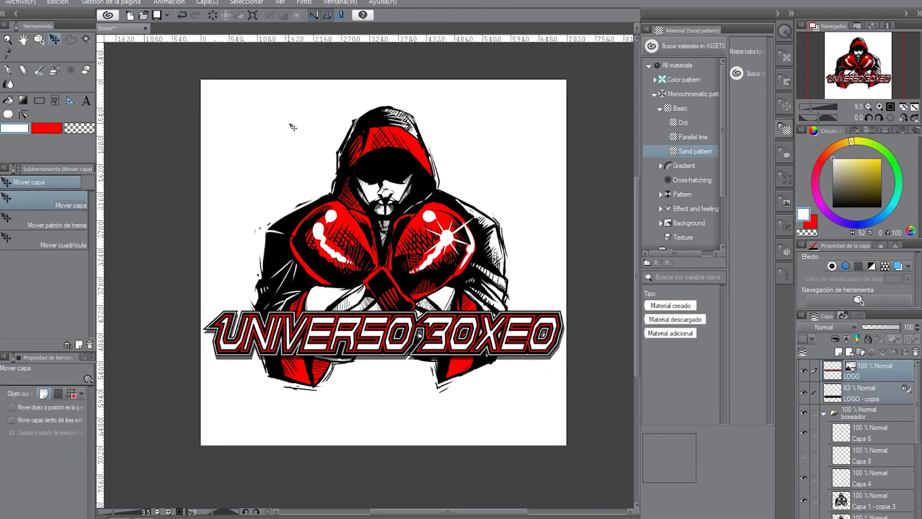
pyautogui.press('Up')
pyautogui.press('Up')
pyautogui.press('Up')
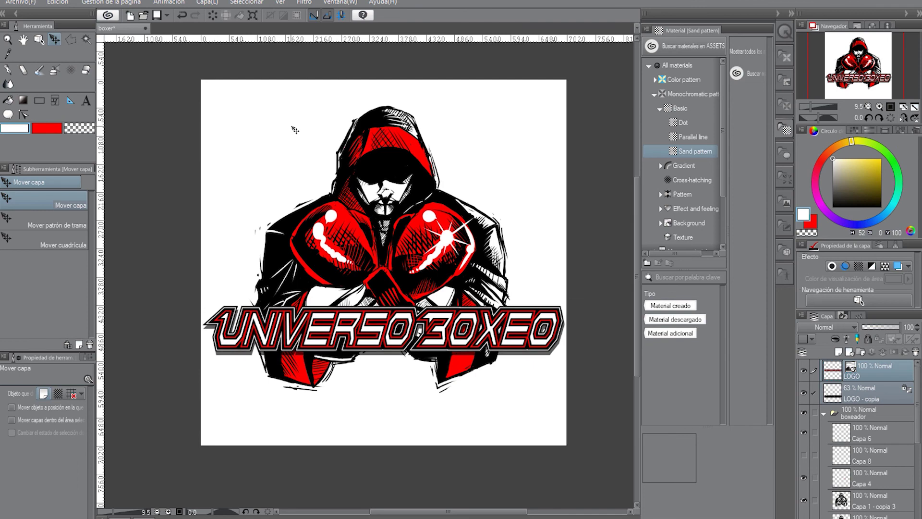
pyautogui.press('Up')
pyautogui.press('Up')
pyautogui.press('Up')
pyautogui.press('Up')
pyautogui.press('Up')
pyautogui.press('Up')
pyautogui.press('Up')
pyautogui.press('Up')
pyautogui.press('Up')
pyautogui.press('Up')
pyautogui.press('Up')
pyautogui.press('Up')
pyautogui.press('Up')
pyautogui.press('Up')
pyautogui.press('Up')
pyautogui.press('Up')
pyautogui.press('Up')
pyautogui.press('Up')
pyautogui.press('Up')
pyautogui.press('Up')
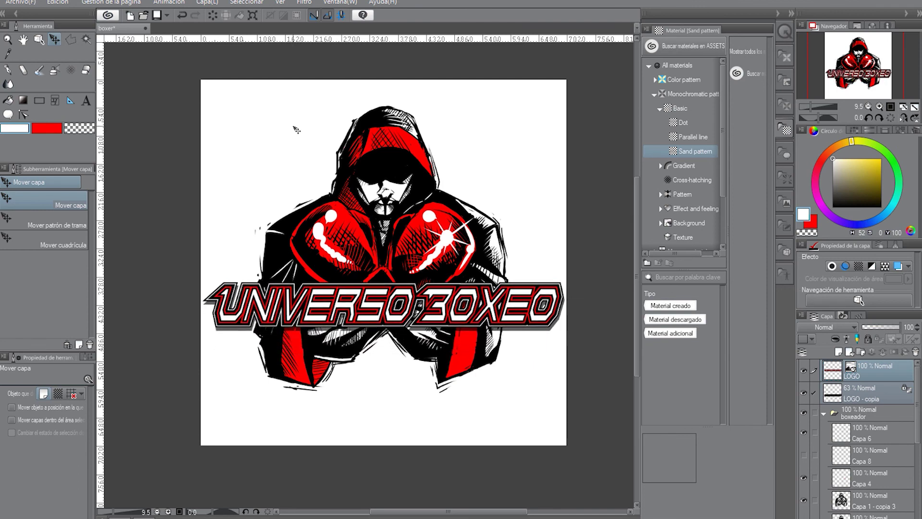
pyautogui.hotkey('ctrl', 'z')
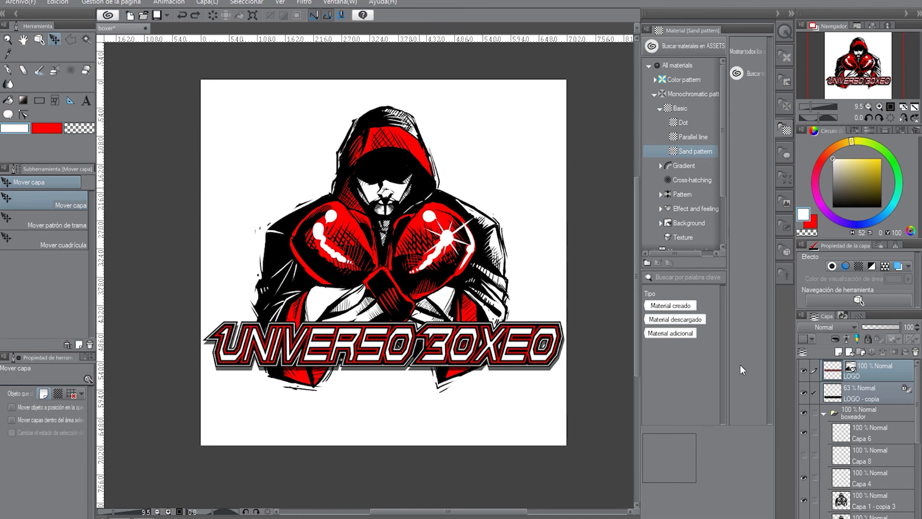
# Step: Add a new layer above Capa 4 and hide the LOGO and LOGO - copia layers
pyautogui.click(865, 478)
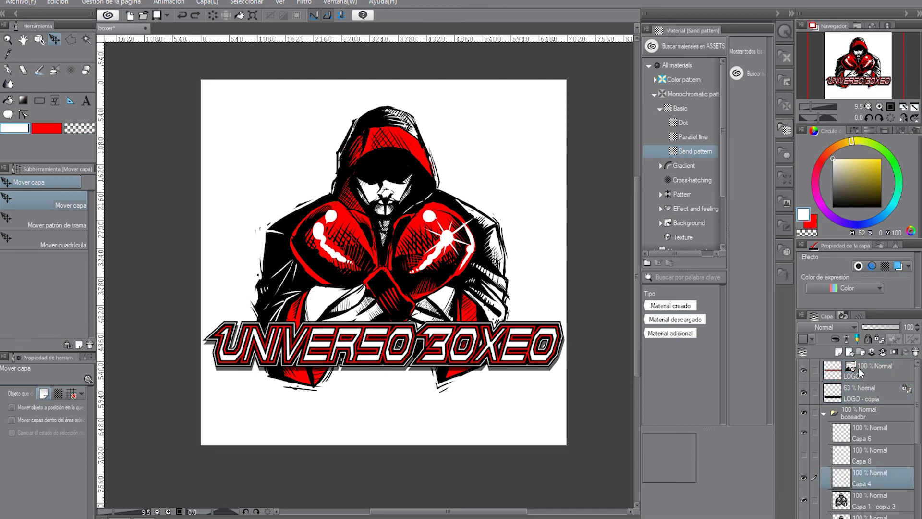
pyautogui.click(839, 353)
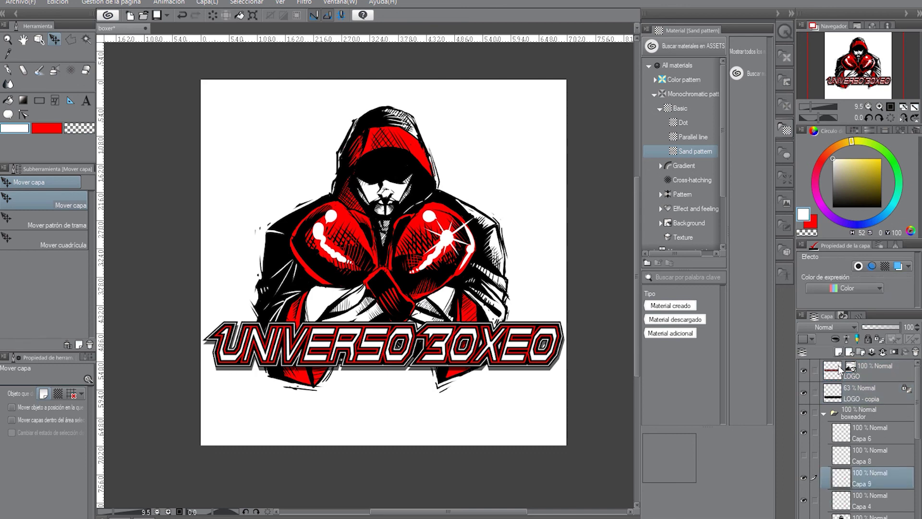
pyautogui.click(804, 392)
pyautogui.click(803, 370)
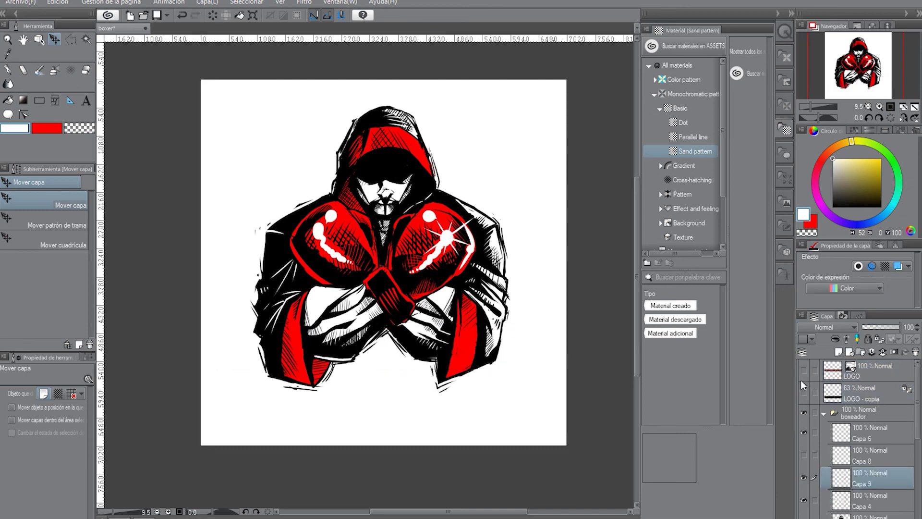
# Step: Choose the G pen in red, check the drawing without Capa 6 and move the new layer below Capa 4
pyautogui.click(46, 127)
pyautogui.click(8, 70)
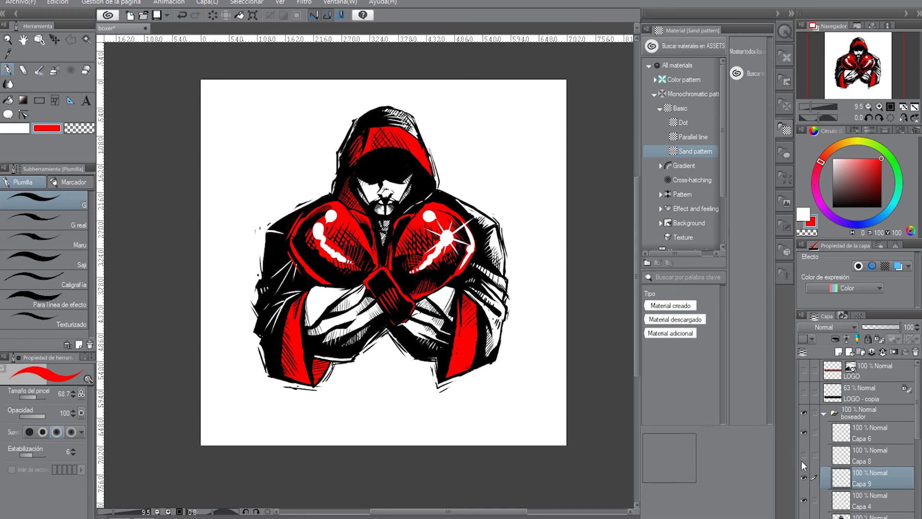
pyautogui.click(804, 433)
pyautogui.click(805, 433)
pyautogui.moveTo(841, 478); pyautogui.dragTo(839, 503)
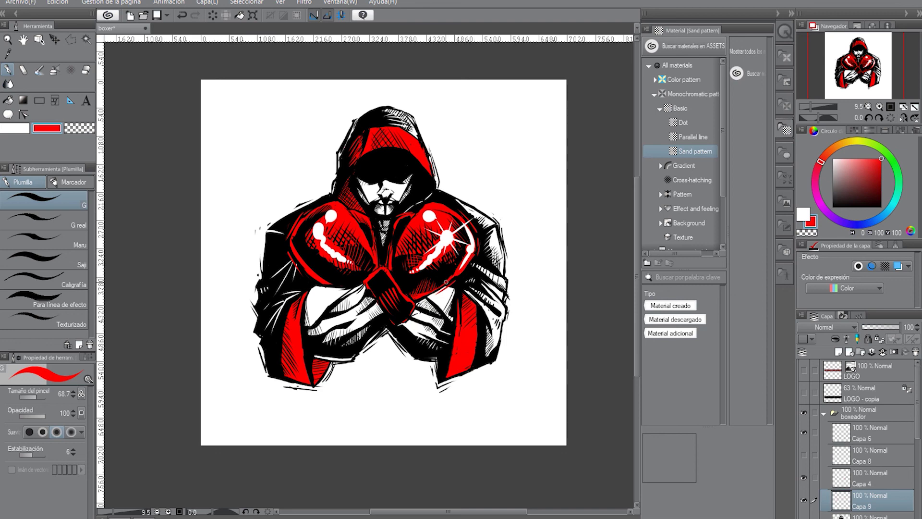
# Step: Add red hatching along the right glove's underside on the new layer and compare the drawing with and without it
pyautogui.hotkey('ctrl', 'z')
pyautogui.moveTo(463, 270); pyautogui.dragTo(463, 275)
pyautogui.hotkey('ctrl', 'z')
pyautogui.hotkey('ctrl', 'z')
pyautogui.hotkey('ctrl', 'y')
pyautogui.hotkey('ctrl', 'z')
pyautogui.hotkey('ctrl', 'y')
pyautogui.hotkey('ctrl', 'z')
pyautogui.hotkey('ctrl', 'y')
# Step: Add red accent strokes beside the crossed cuff and along the left glove's lower edge
pyautogui.moveTo(399, 327); pyautogui.dragTo(413, 322)
pyautogui.hotkey('ctrl', 'z')
pyautogui.moveTo(306, 282); pyautogui.dragTo(320, 269)
# Step: Show the LOGO and LOGO - copia layers again and save the drawing
pyautogui.click(803, 392)
pyautogui.click(803, 371)
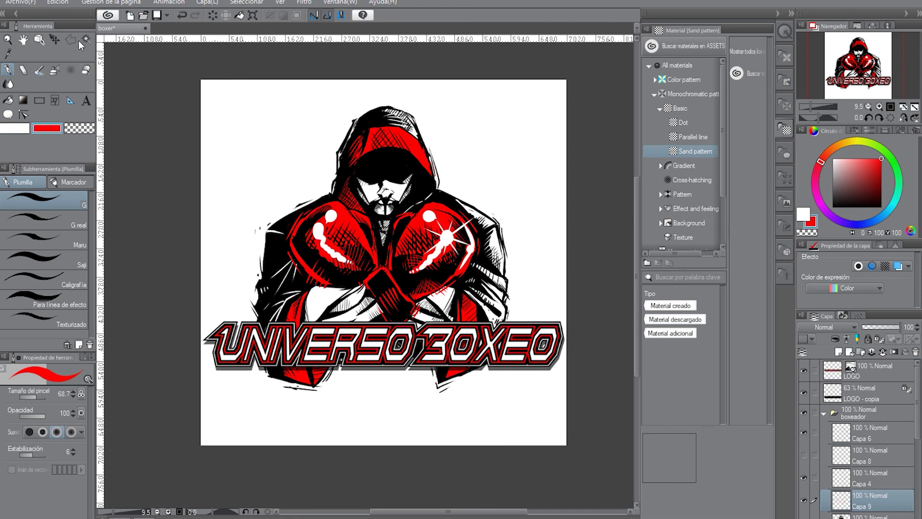
pyautogui.click(22, 3)
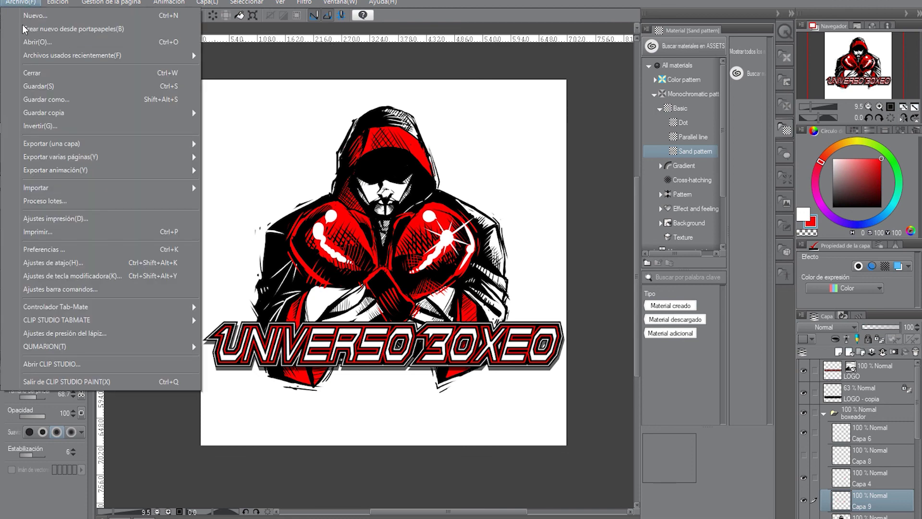
pyautogui.click(32, 86)
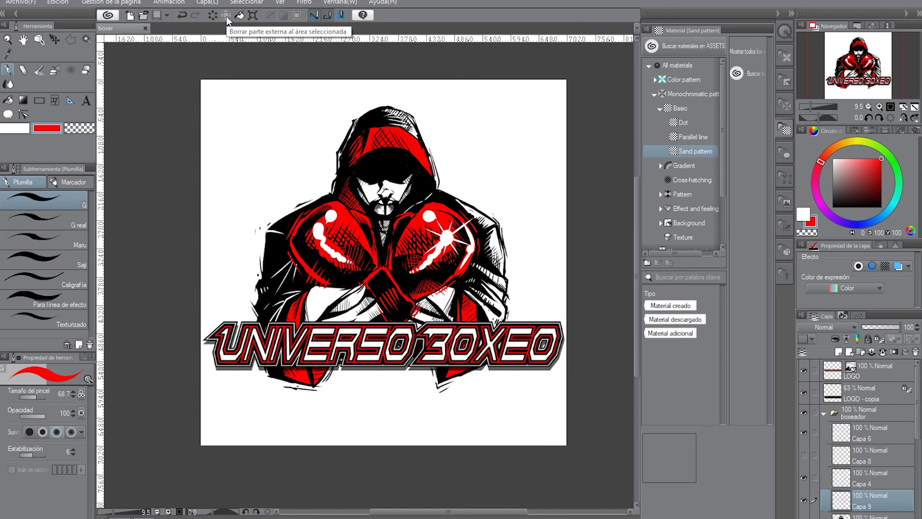
# Step: Duplicate Capa 1 - copia 3 and set the G pen to black at brush size 60.0 for work around the face
pyautogui.moveTo(840, 516); pyautogui.dragTo(839, 352)
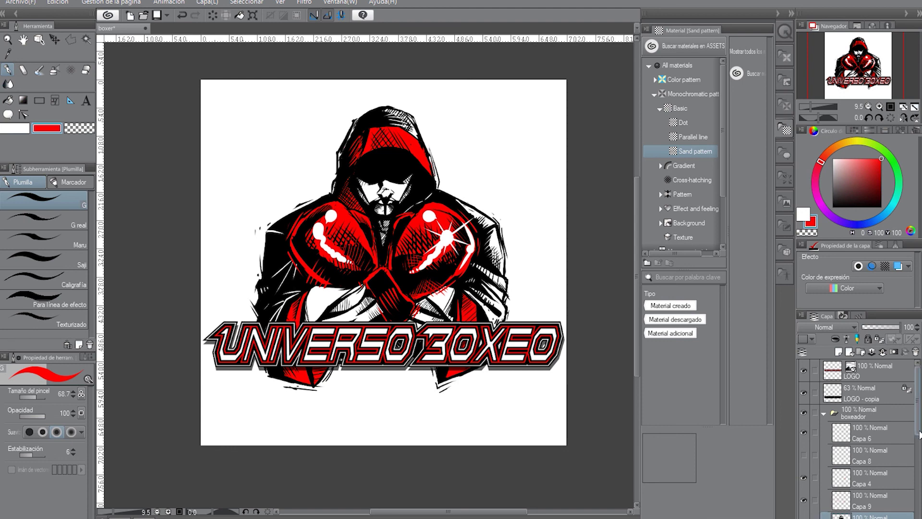
pyautogui.scroll(-1, 919, 435)
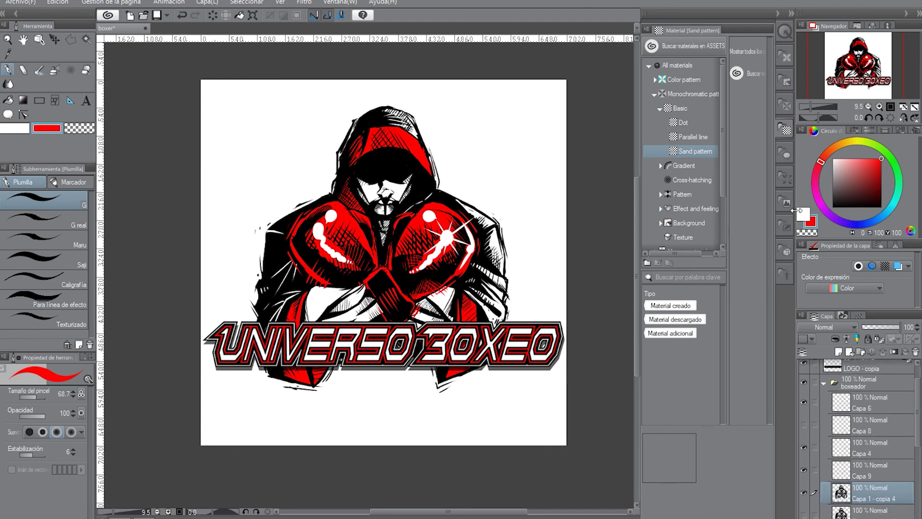
pyautogui.click(802, 213)
pyautogui.click(833, 206)
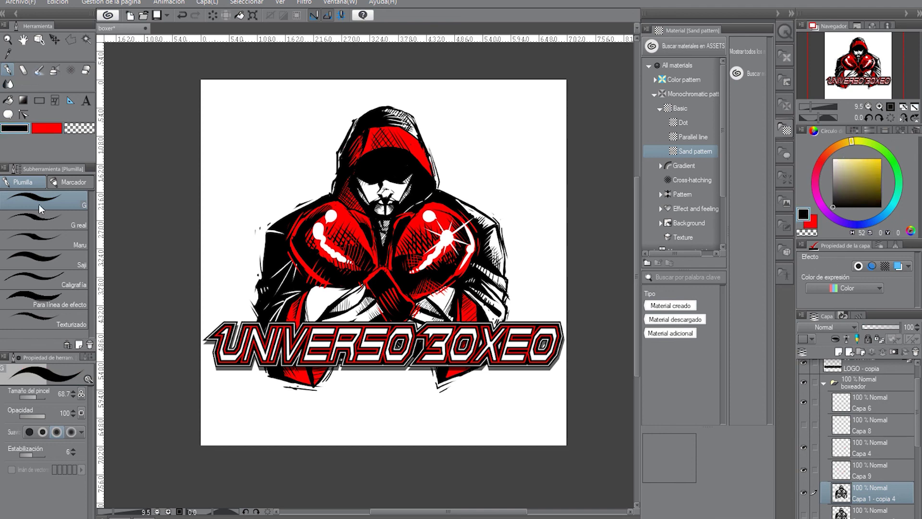
pyautogui.click(72, 397)
pyautogui.click(815, 106)
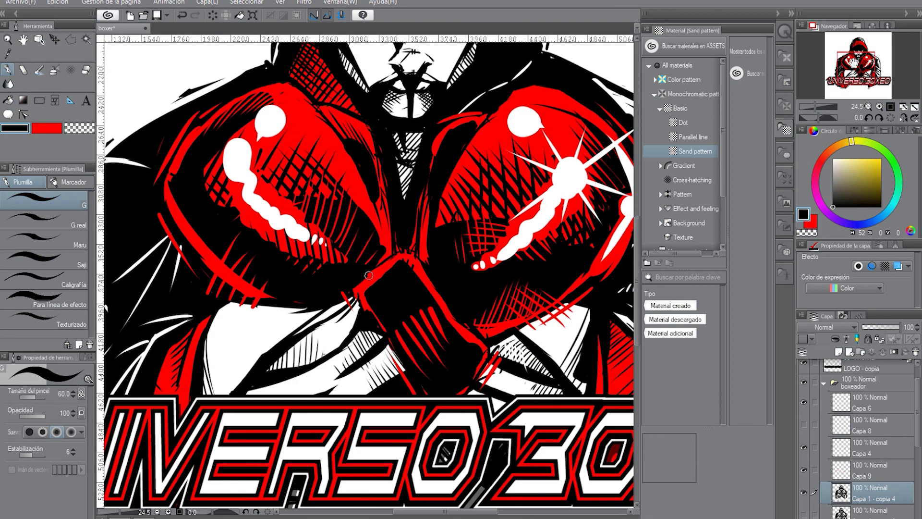
pyautogui.moveTo(855, 67); pyautogui.dragTo(857, 56)
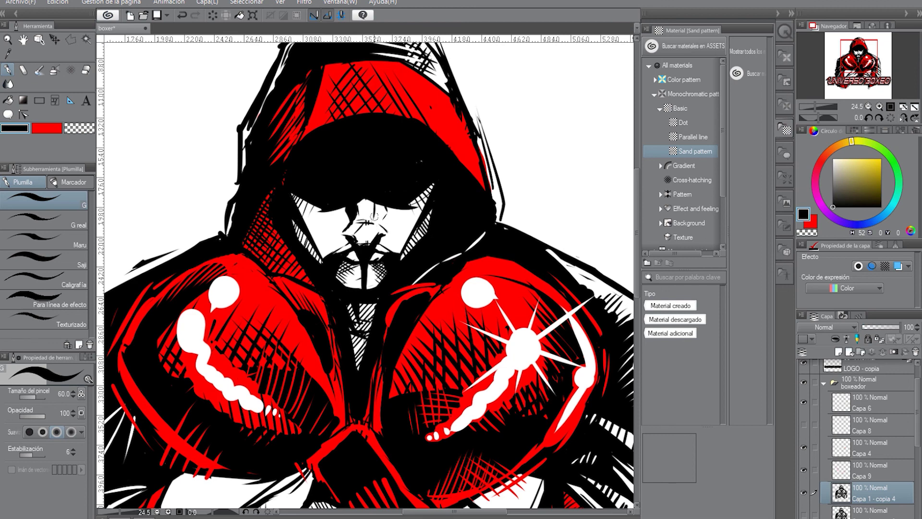
# Step: Set the pen size to 19.4, add black hatching beside the nose, and trim the lines above the mustache with transparent color
pyautogui.click(30, 397)
pyautogui.click(33, 397)
pyautogui.moveTo(385, 209); pyautogui.dragTo(375, 221)
pyautogui.click(79, 129)
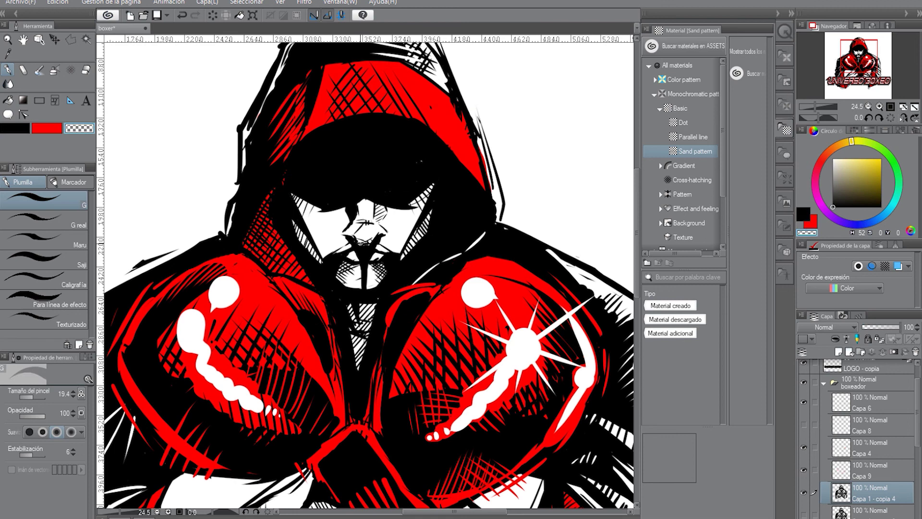
pyautogui.moveTo(360, 244); pyautogui.dragTo(369, 242)
pyautogui.click(21, 131)
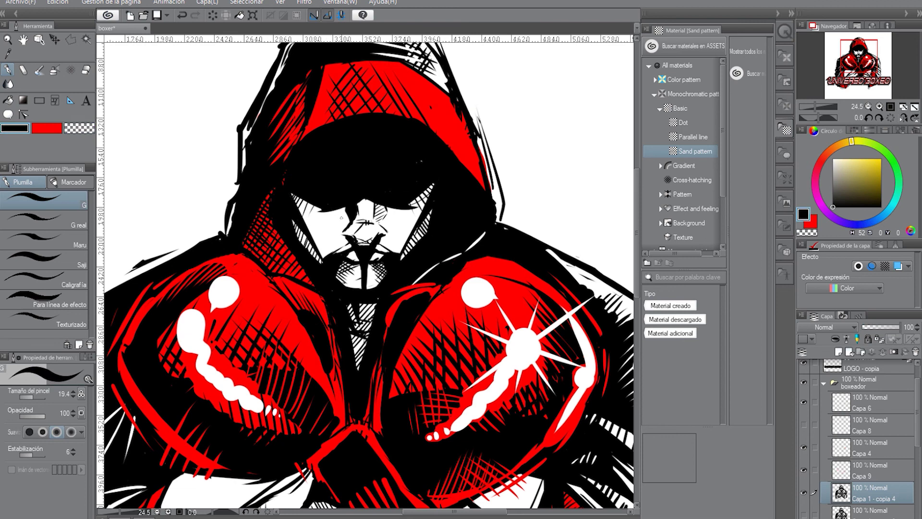
# Step: Hatch the cheek beside the nose and under the hood's shadow in black, and clean up around the mouth with transparent color
pyautogui.moveTo(347, 217)
pyautogui.mouseDown()
pyautogui.moveTo(341, 225)
pyautogui.moveTo(328, 216)
pyautogui.mouseUp()
pyautogui.moveTo(305, 199)
pyautogui.mouseDown()
pyautogui.moveTo(297, 205)
pyautogui.moveTo(309, 216)
pyautogui.mouseUp()
pyautogui.click(81, 128)
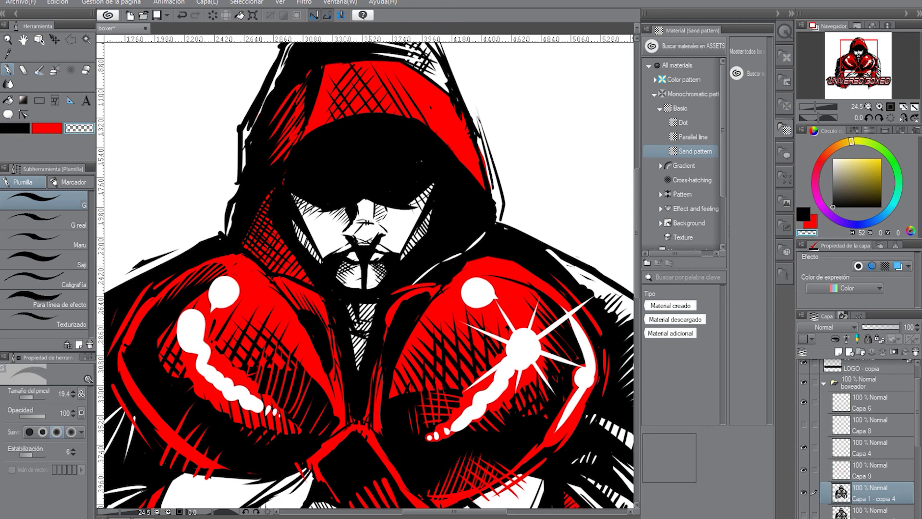
pyautogui.moveTo(378, 259); pyautogui.dragTo(376, 259)
pyautogui.click(16, 129)
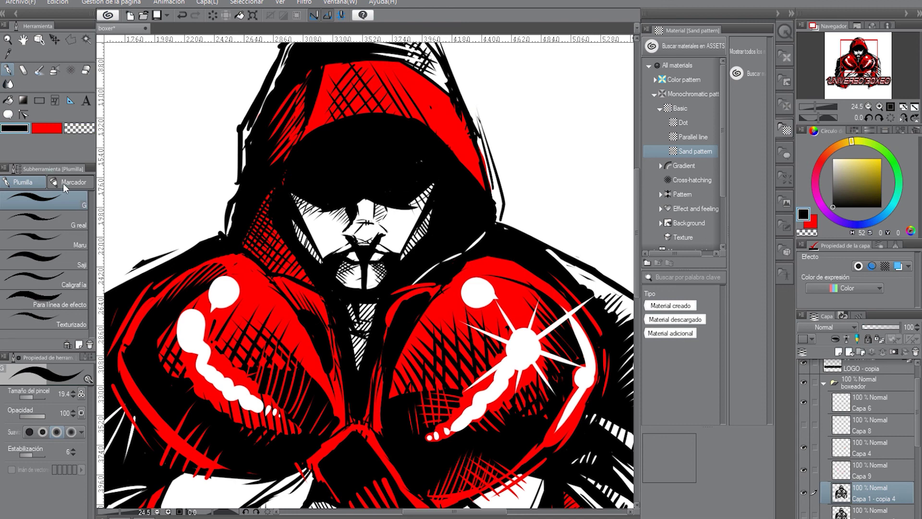
# Step: Reduce the pen size to 16.0 and refine the mustache with fine black strokes
pyautogui.click(72, 396)
pyautogui.moveTo(376, 248); pyautogui.dragTo(347, 238)
pyautogui.moveTo(352, 250)
pyautogui.mouseDown()
pyautogui.moveTo(371, 260)
pyautogui.moveTo(358, 268)
pyautogui.moveTo(371, 262)
pyautogui.moveTo(355, 244)
pyautogui.mouseUp()
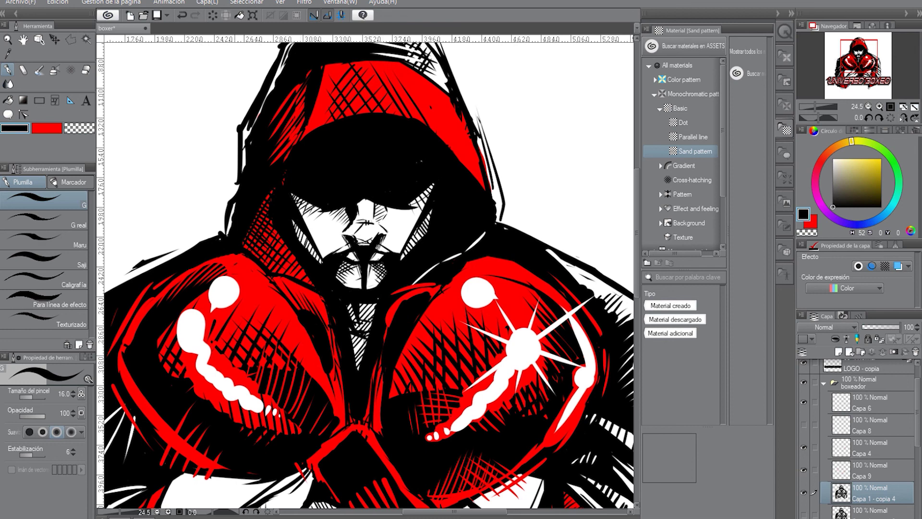
pyautogui.click(80, 129)
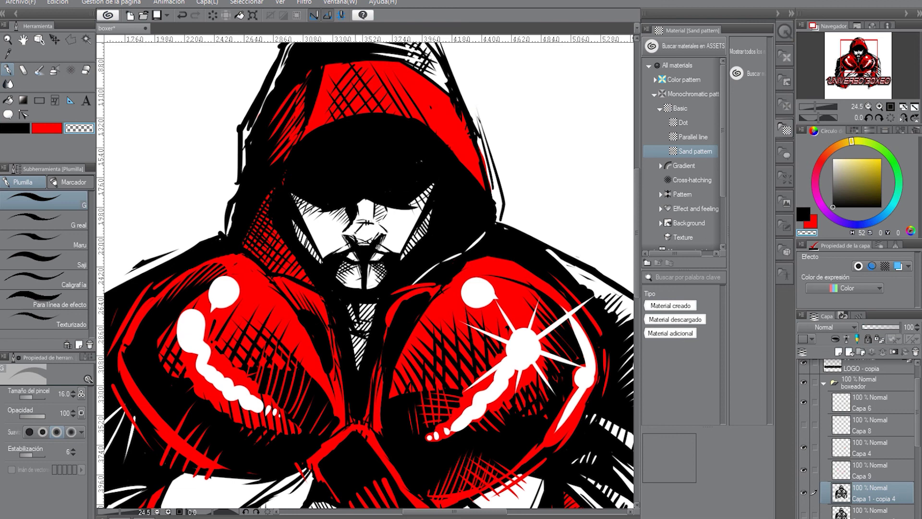
pyautogui.click(12, 128)
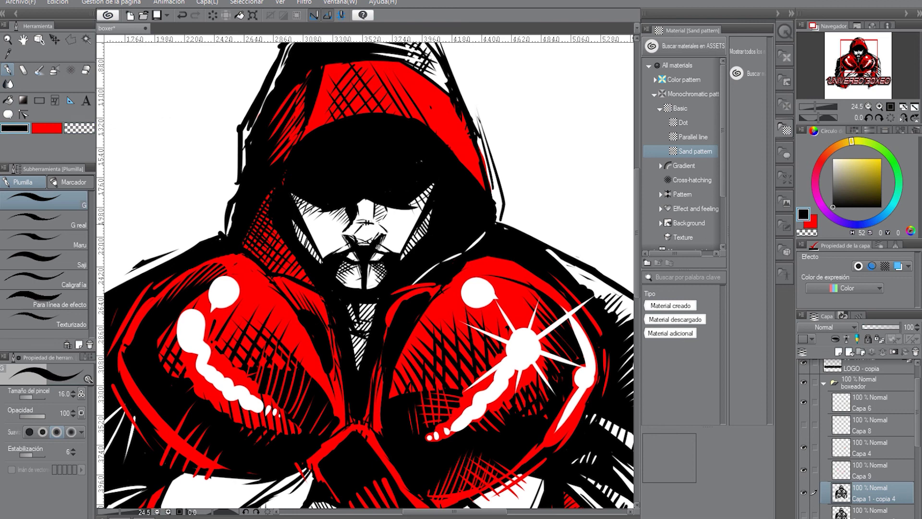
# Step: Undo the last strokes by the nose and redraw its side and nostril details in black
pyautogui.moveTo(364, 222)
pyautogui.mouseDown()
pyautogui.moveTo(351, 235)
pyautogui.moveTo(353, 226)
pyautogui.mouseUp()
pyautogui.hotkey('ctrl', 'z')
pyautogui.hotkey('ctrl', 'z')
pyautogui.click(79, 128)
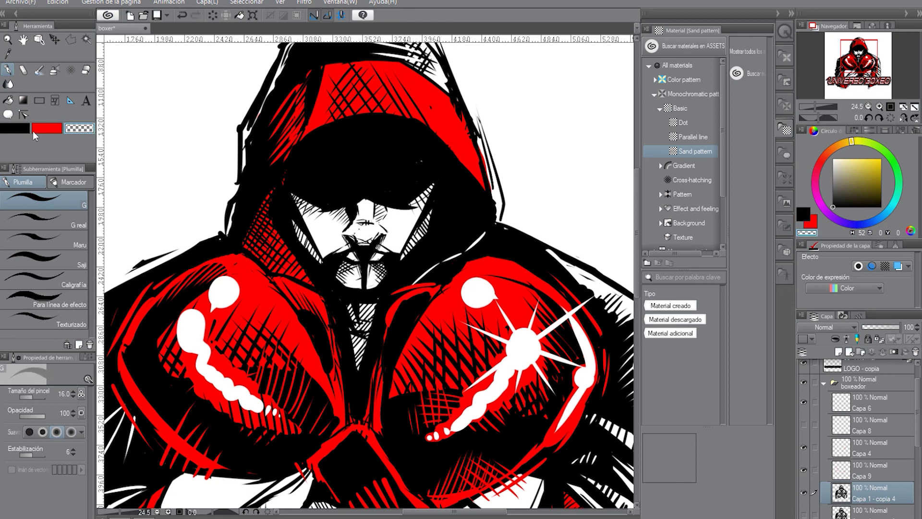
pyautogui.click(16, 128)
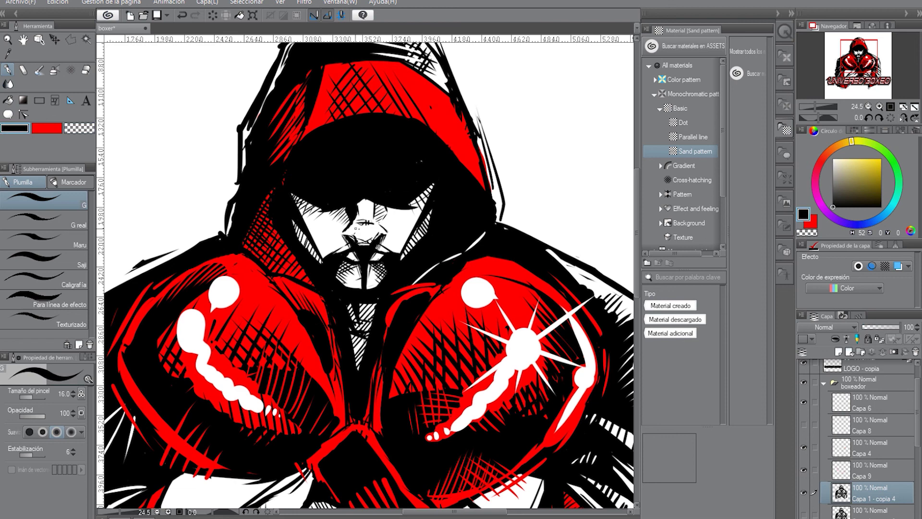
pyautogui.moveTo(356, 227); pyautogui.dragTo(356, 235)
# Step: Set the pen size to 23.9 and add loose black contour strokes along both sides of the hood's top
pyautogui.moveTo(811, 103); pyautogui.dragTo(811, 104)
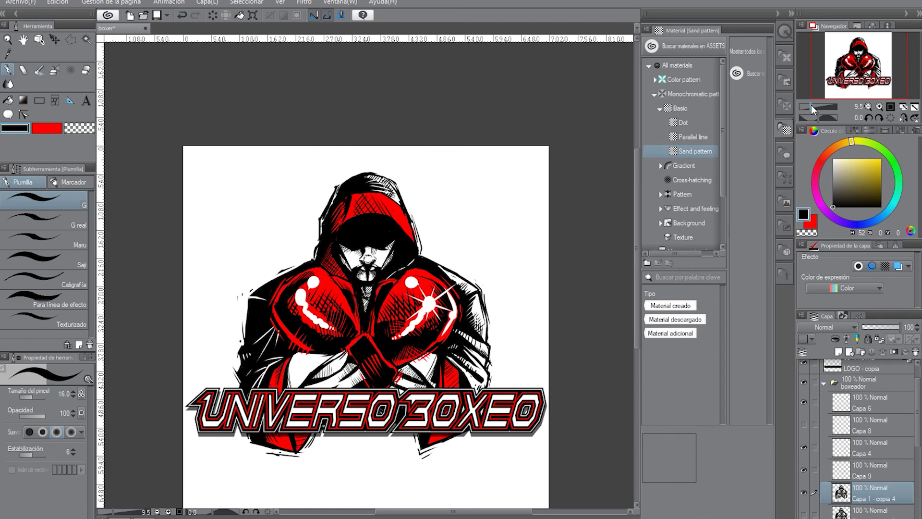
pyautogui.click(812, 106)
pyautogui.moveTo(845, 64); pyautogui.dragTo(841, 61)
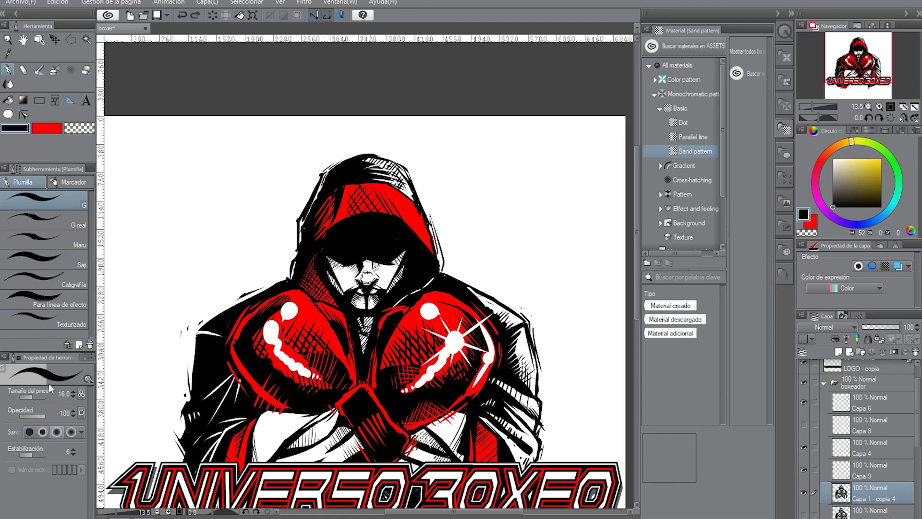
pyautogui.click(72, 392)
pyautogui.click(33, 395)
pyautogui.moveTo(322, 172); pyautogui.dragTo(333, 166)
pyautogui.moveTo(320, 171); pyautogui.dragTo(336, 162)
pyautogui.moveTo(385, 156)
pyautogui.mouseDown()
pyautogui.moveTo(410, 171)
pyautogui.moveTo(420, 195)
pyautogui.mouseUp()
pyautogui.moveTo(419, 195); pyautogui.dragTo(424, 205)
# Step: Try white strokes along the hood's shadow edge on layer Capa 4
pyautogui.click(866, 448)
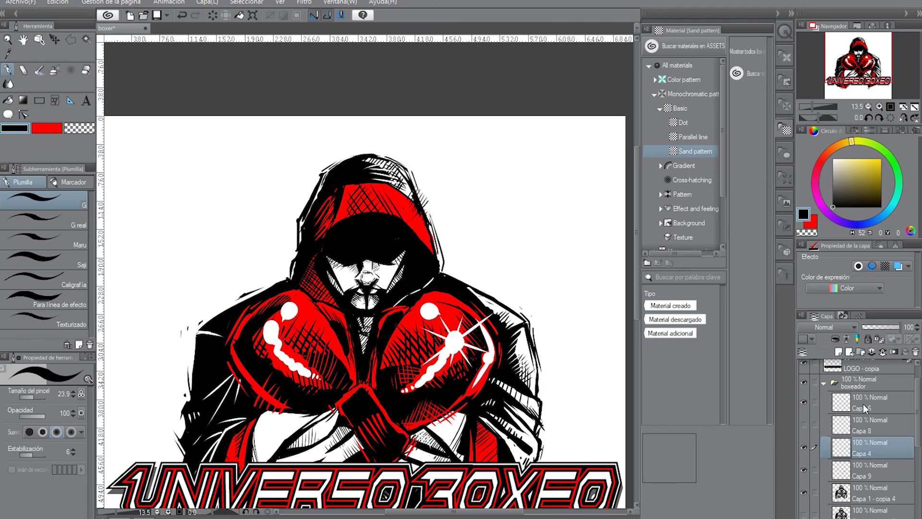
pyautogui.click(833, 159)
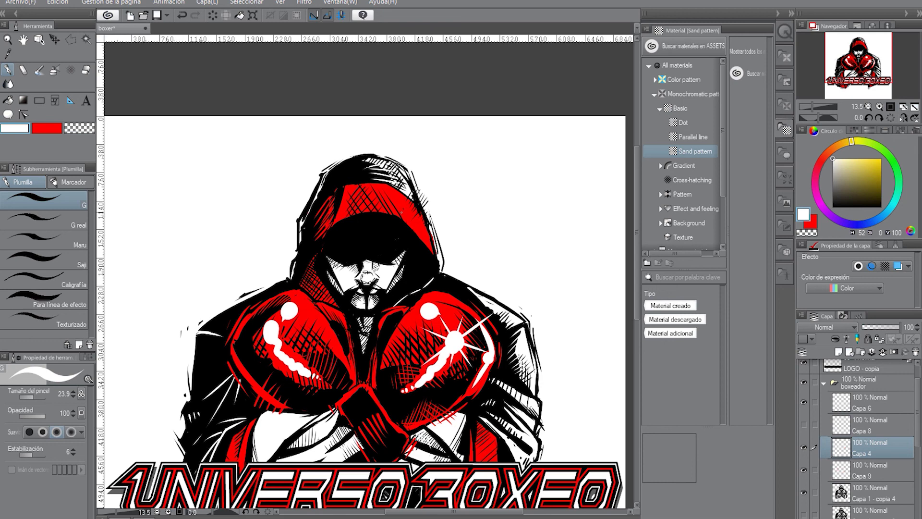
pyautogui.moveTo(391, 212)
pyautogui.mouseDown()
pyautogui.moveTo(403, 207)
pyautogui.moveTo(396, 194)
pyautogui.moveTo(404, 211)
pyautogui.mouseUp()
pyautogui.hotkey('ctrl', 'z')
pyautogui.moveTo(394, 224)
pyautogui.mouseDown()
pyautogui.moveTo(408, 218)
pyautogui.moveTo(398, 194)
pyautogui.mouseUp()
pyautogui.click(809, 107)
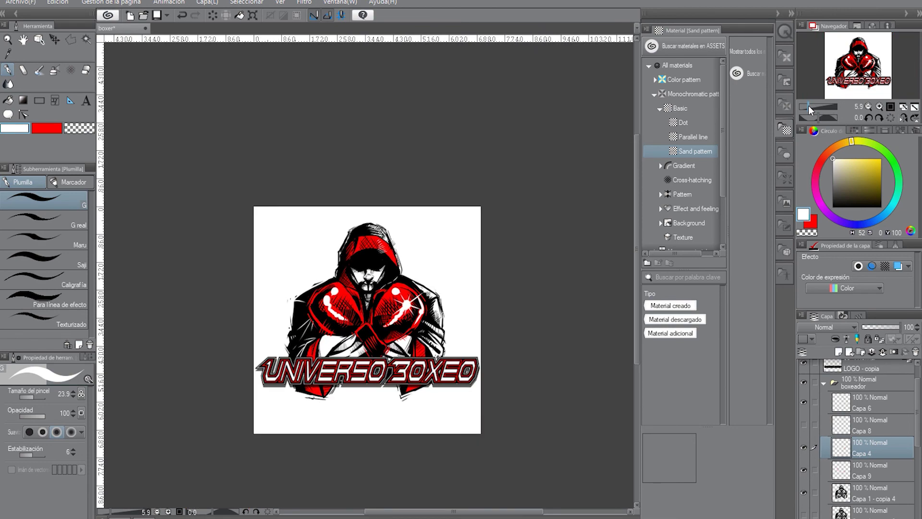
pyautogui.click(809, 106)
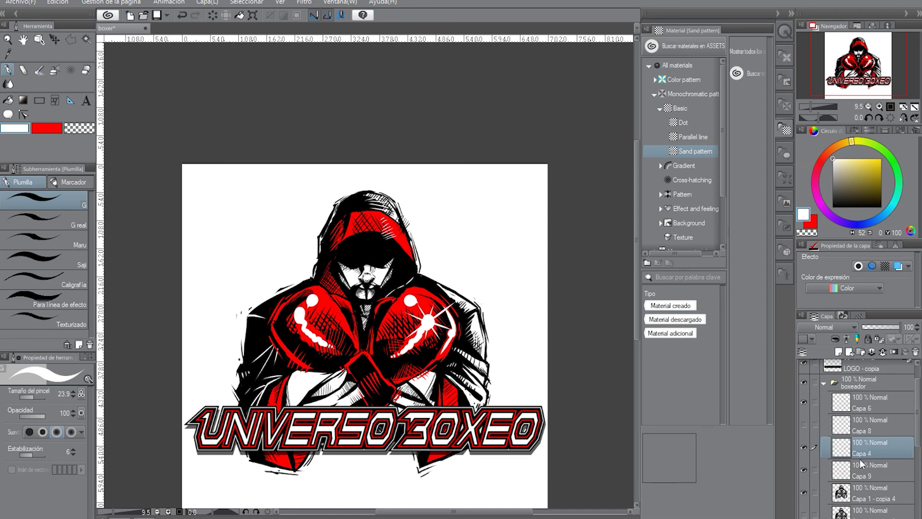
# Step: Select layer Capa 9 and compare the drawing with and without it
pyautogui.click(842, 473)
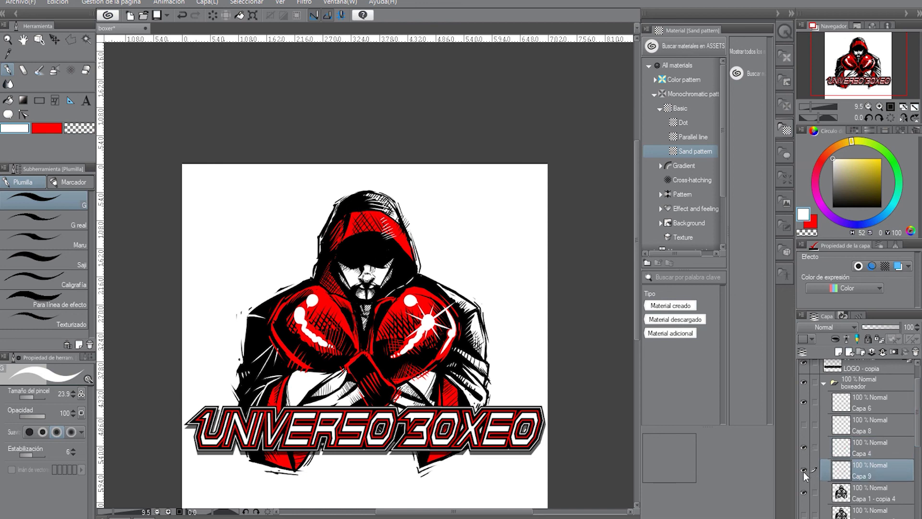
pyautogui.click(802, 470)
pyautogui.click(803, 470)
# Step: Add red hatching over the upper edge of the hood's shadow on Capa 9 with the pen size set to 35.0
pyautogui.click(47, 129)
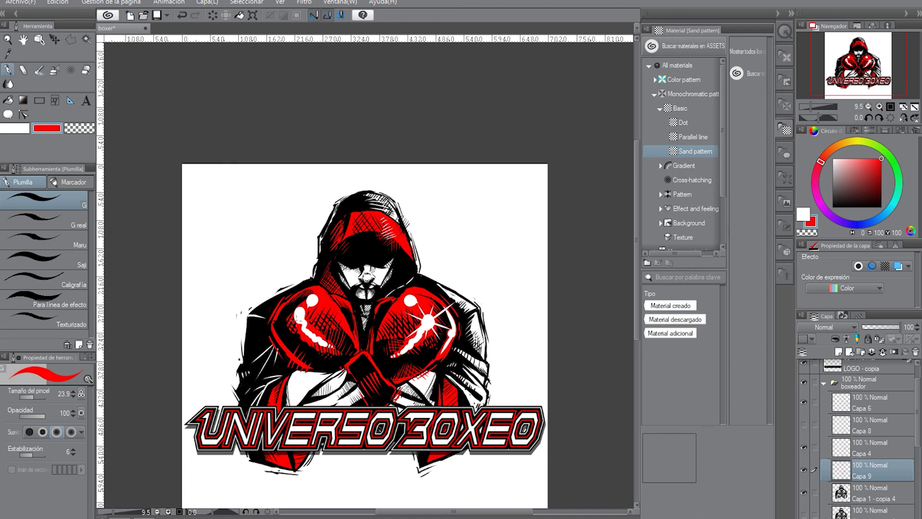
pyautogui.hotkey('ctrl', 'z')
pyautogui.hotkey('ctrl', 'y')
pyautogui.hotkey('ctrl', 'z')
pyautogui.click(73, 392)
pyautogui.click(73, 392)
pyautogui.moveTo(345, 235); pyautogui.dragTo(348, 244)
pyautogui.hotkey('ctrl', 'z')
pyautogui.hotkey('ctrl', 'y')
pyautogui.moveTo(844, 79); pyautogui.dragTo(843, 86)
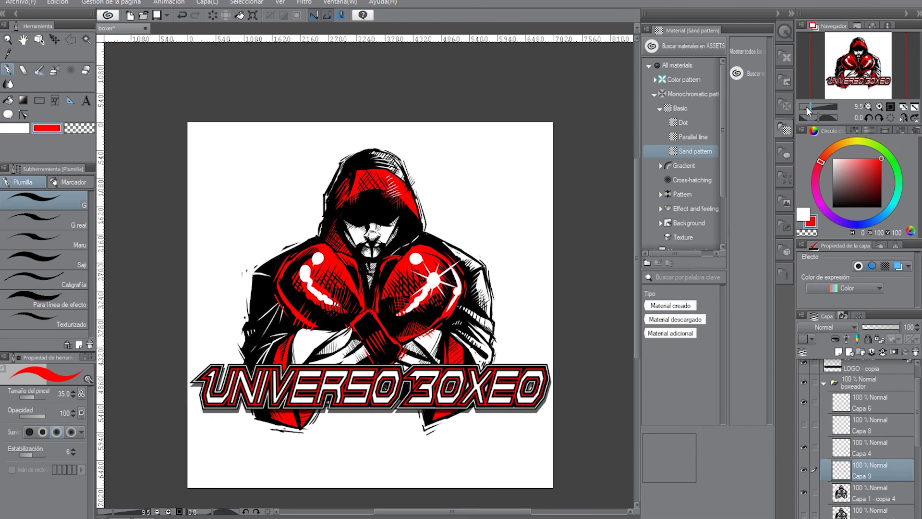
pyautogui.click(806, 107)
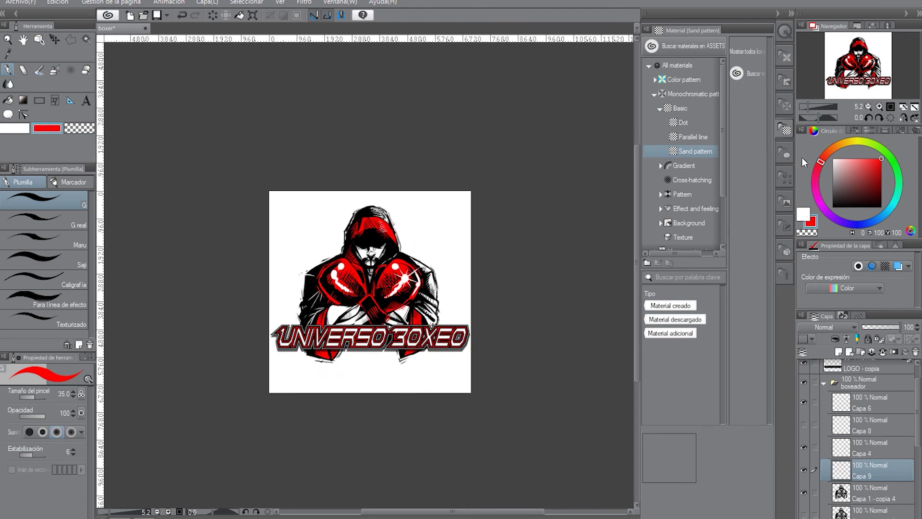
pyautogui.click(813, 104)
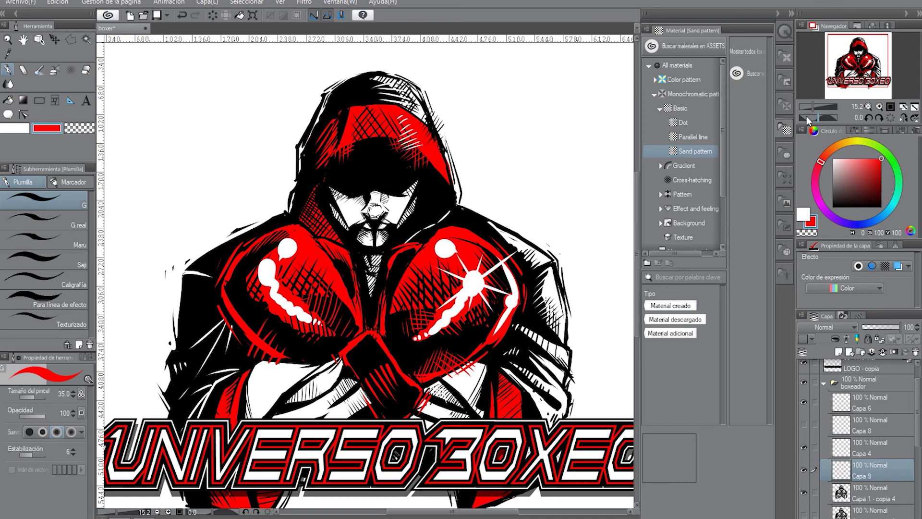
pyautogui.moveTo(811, 105); pyautogui.dragTo(810, 103)
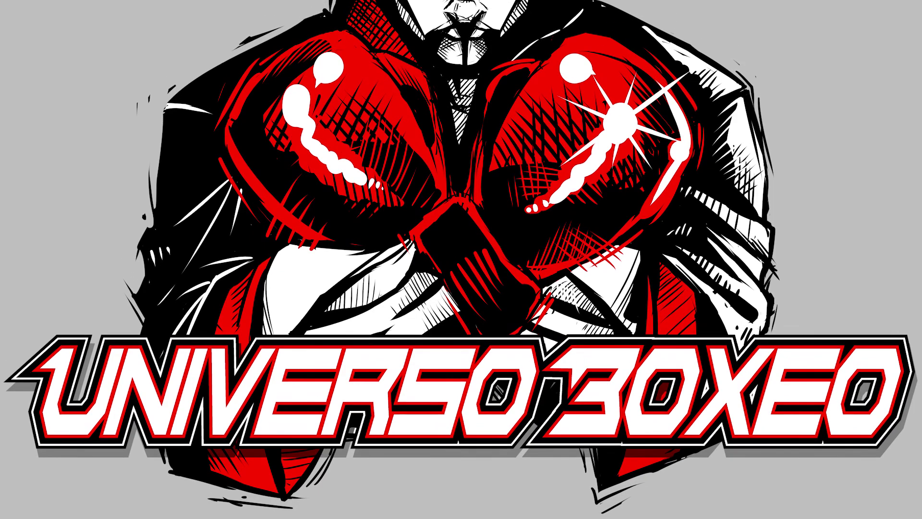